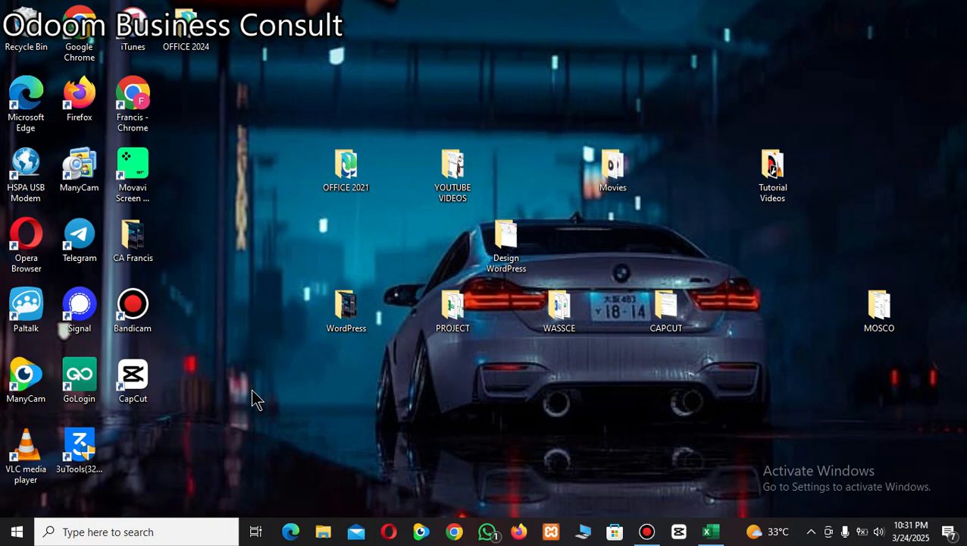
# Launch Excel with a blank workbook and maximize its window
pyautogui.click(18, 533)
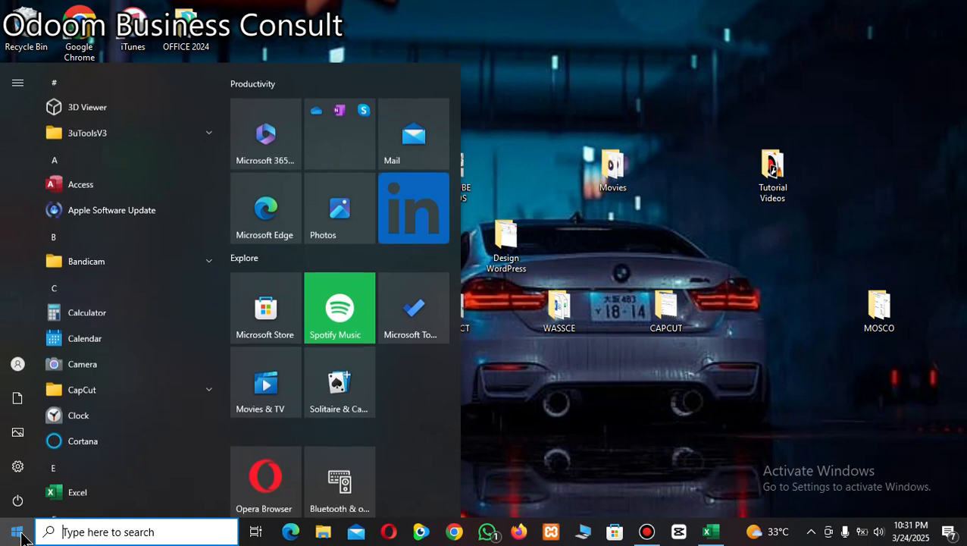
pyautogui.click(82, 501)
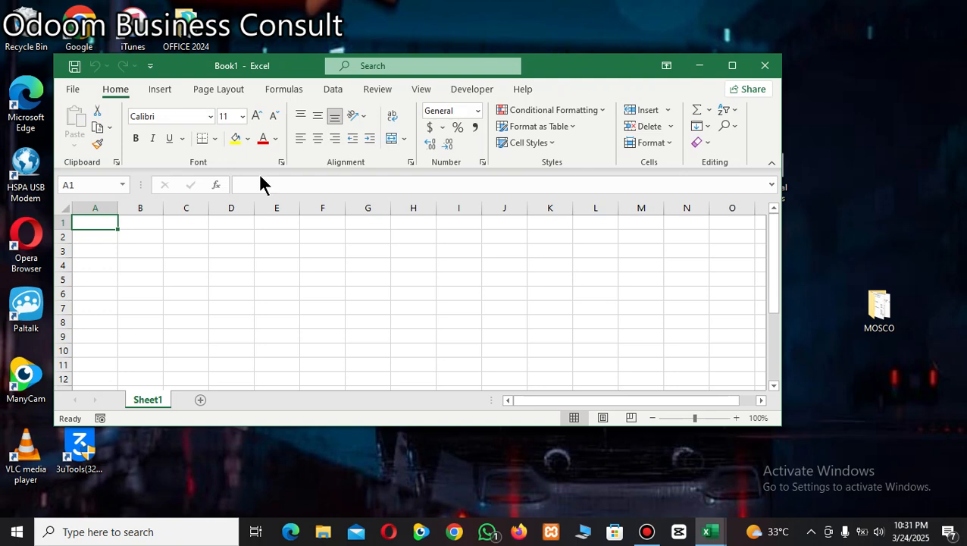
pyautogui.click(733, 66)
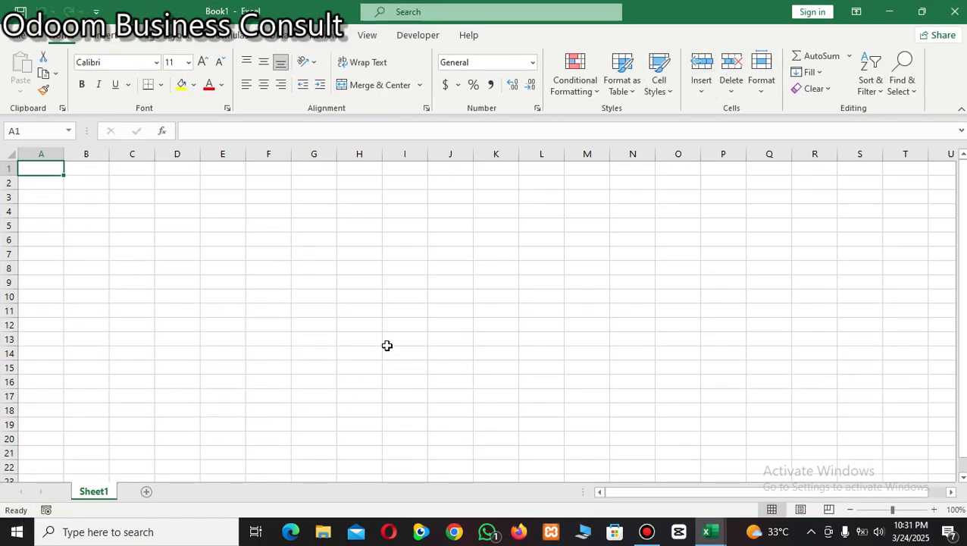
# Rename the worksheet Sheet1 as Group of Accounts
pyautogui.rightClick(99, 492)
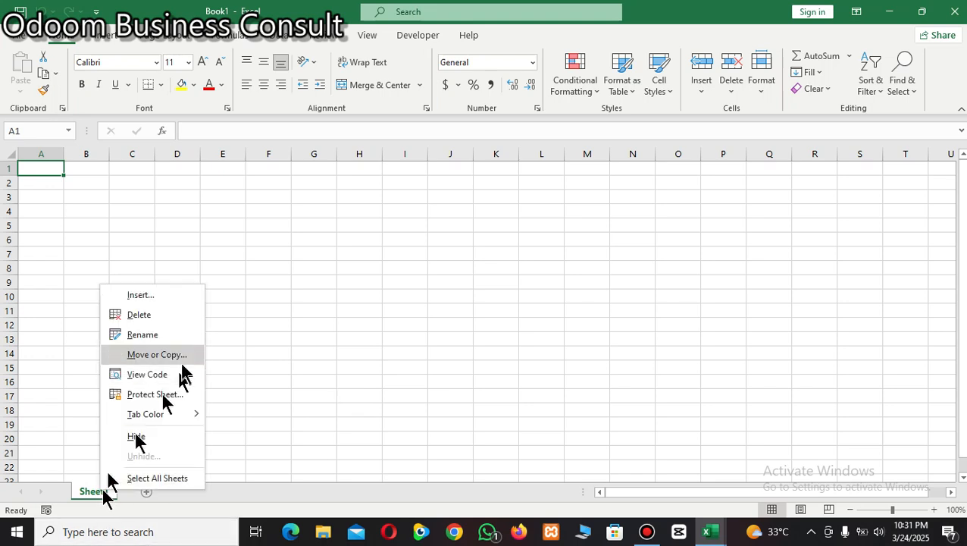
pyautogui.click(147, 335)
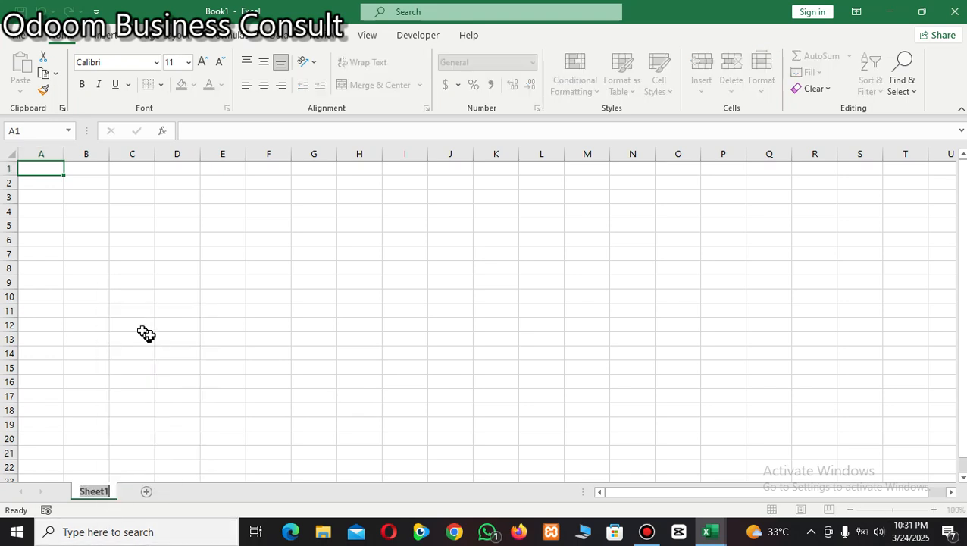
pyautogui.write('Gr')
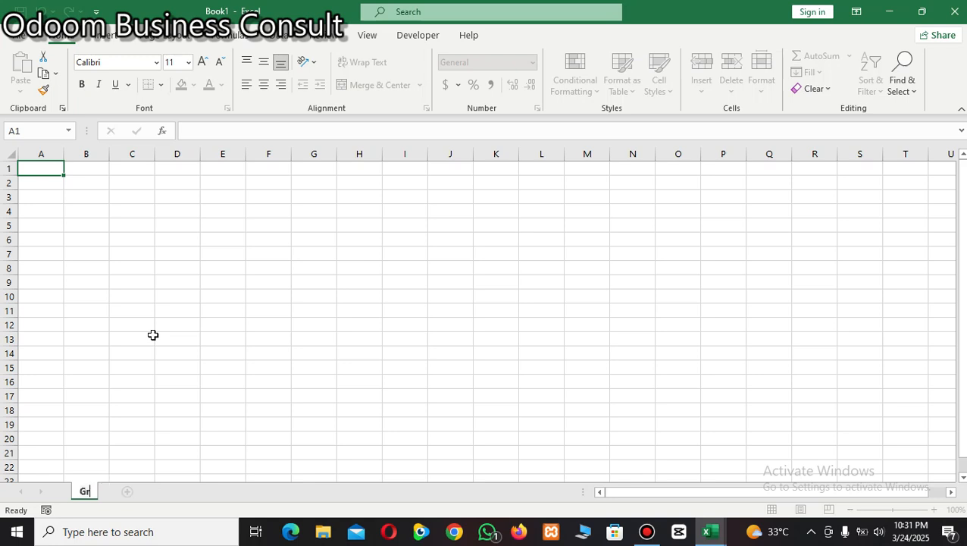
pyautogui.write('ounp')
pyautogui.press('BackSpace')
pyautogui.press('BackSpace')
pyautogui.press('BackSpace')
pyautogui.write('p of Account')
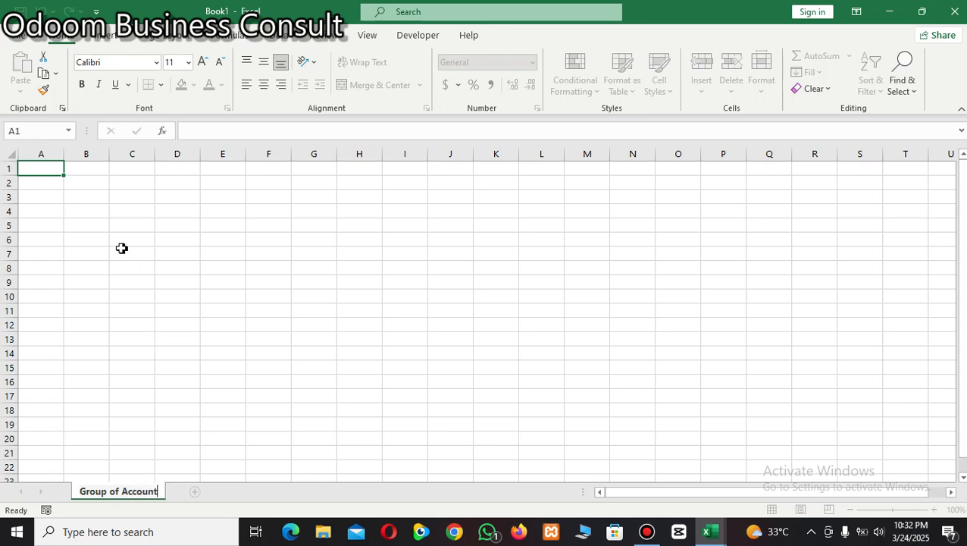
pyautogui.write('s')
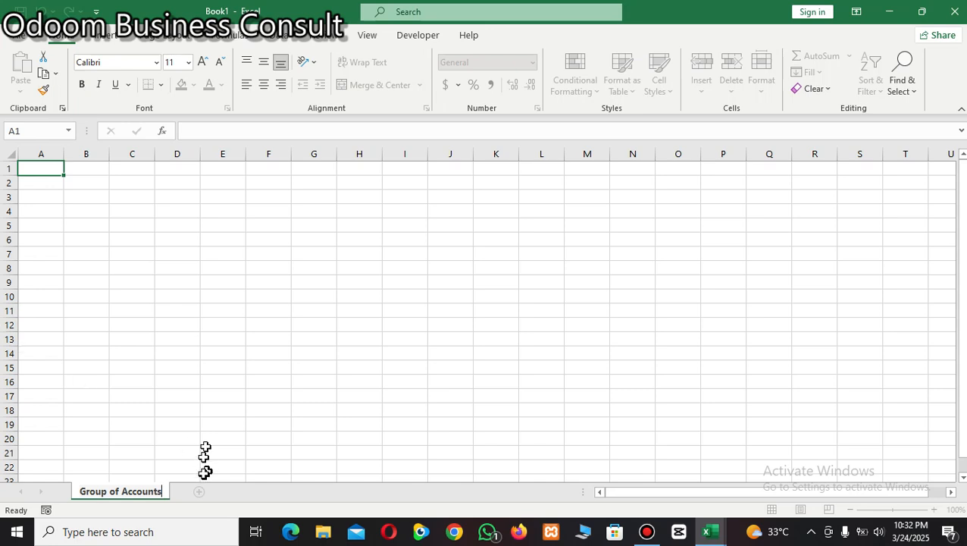
pyautogui.click(207, 425)
# Add a second worksheet and name it Journal Entry
pyautogui.click(199, 492)
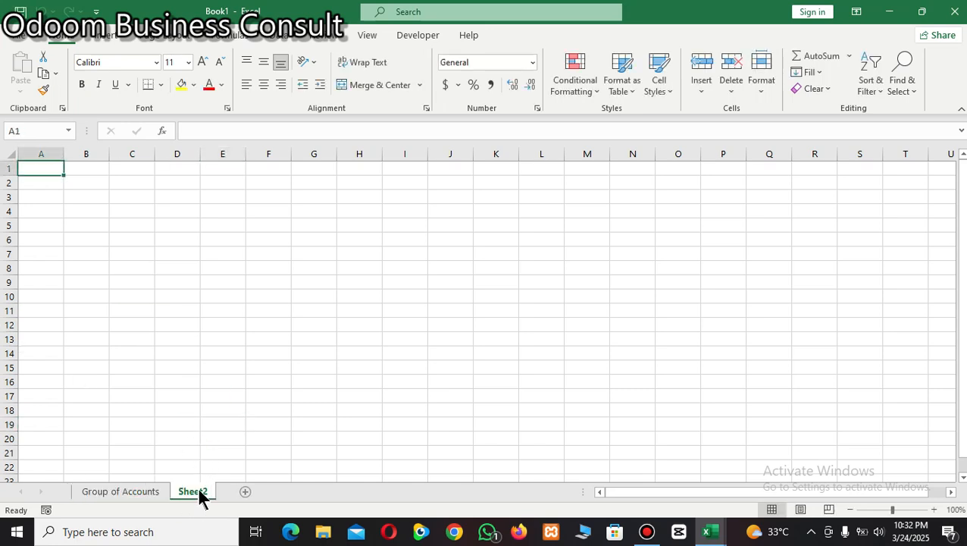
pyautogui.rightClick(202, 494)
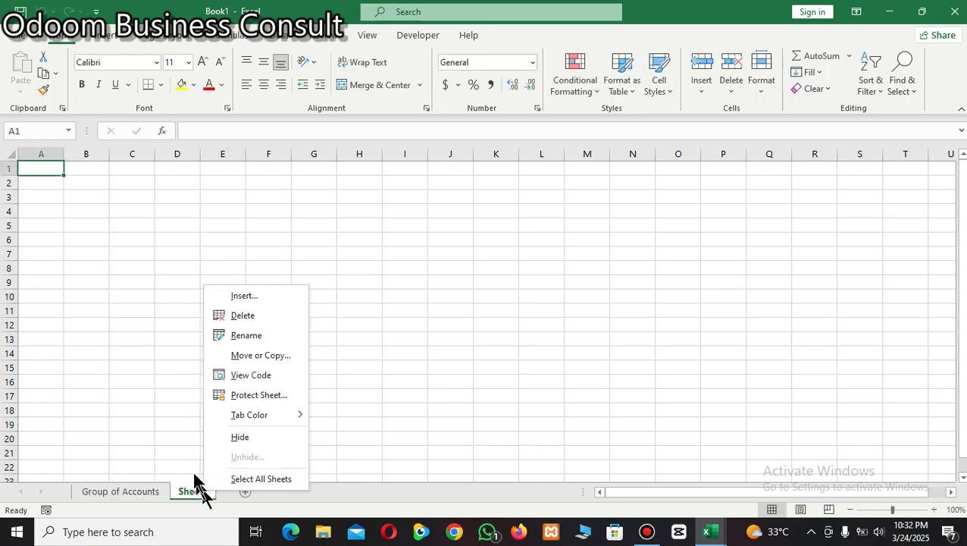
pyautogui.click(248, 335)
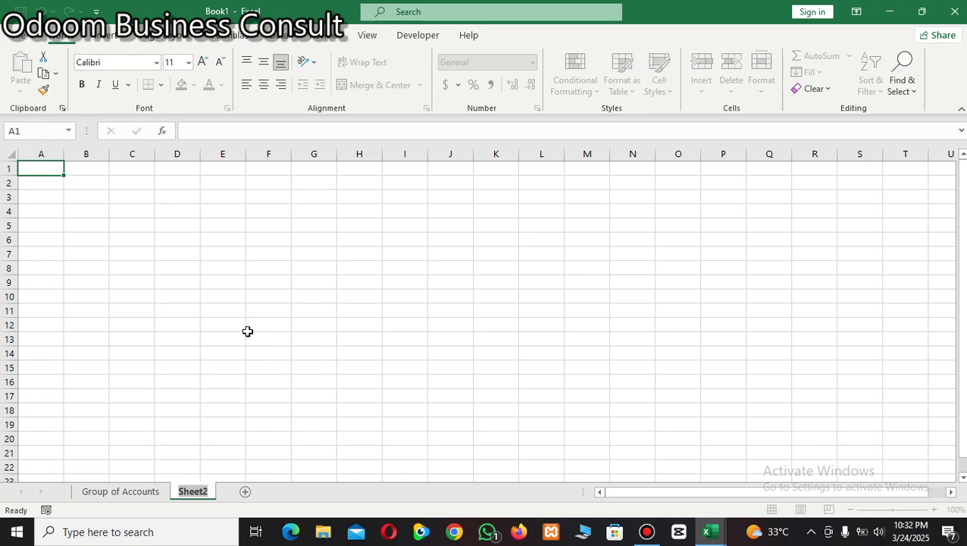
pyautogui.press('BackSpace')
pyautogui.write('Journ')
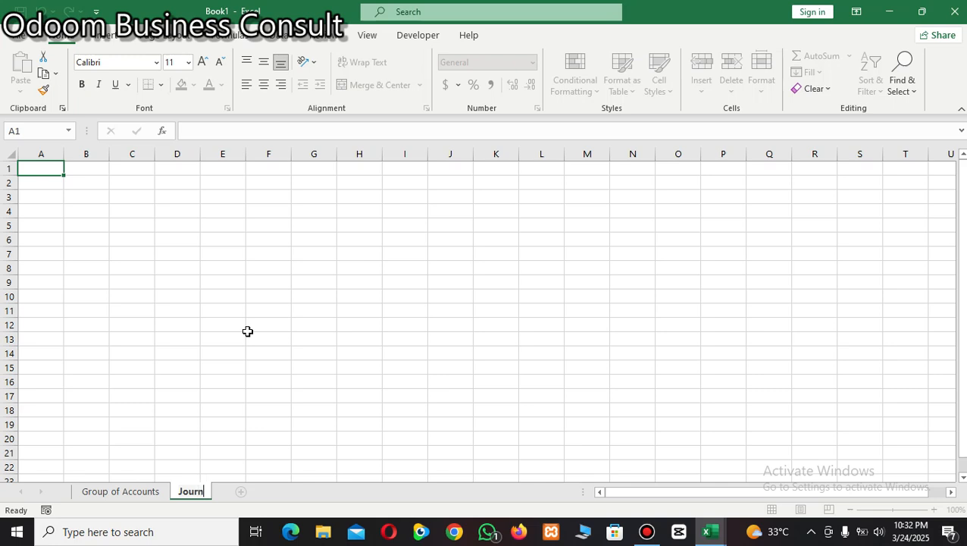
pyautogui.write('al Entry')
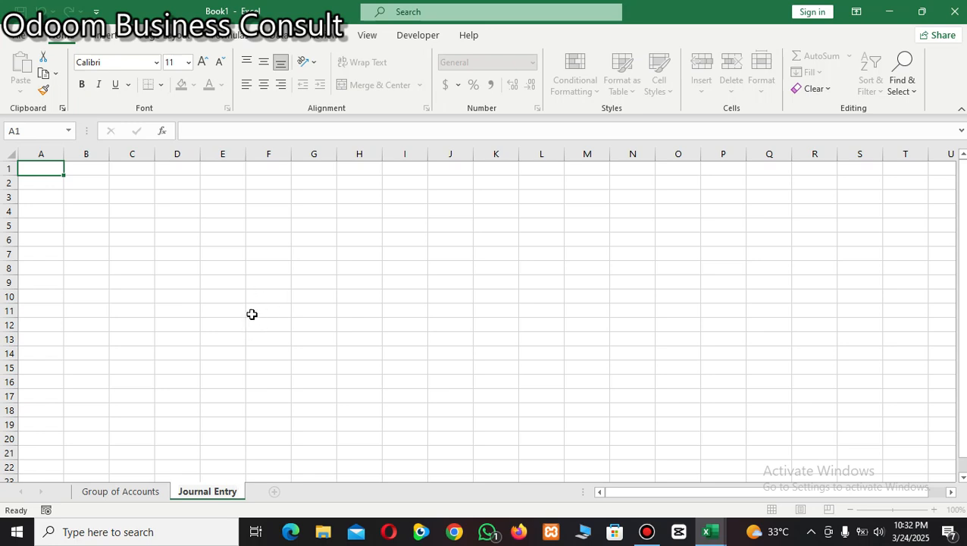
pyautogui.click(296, 381)
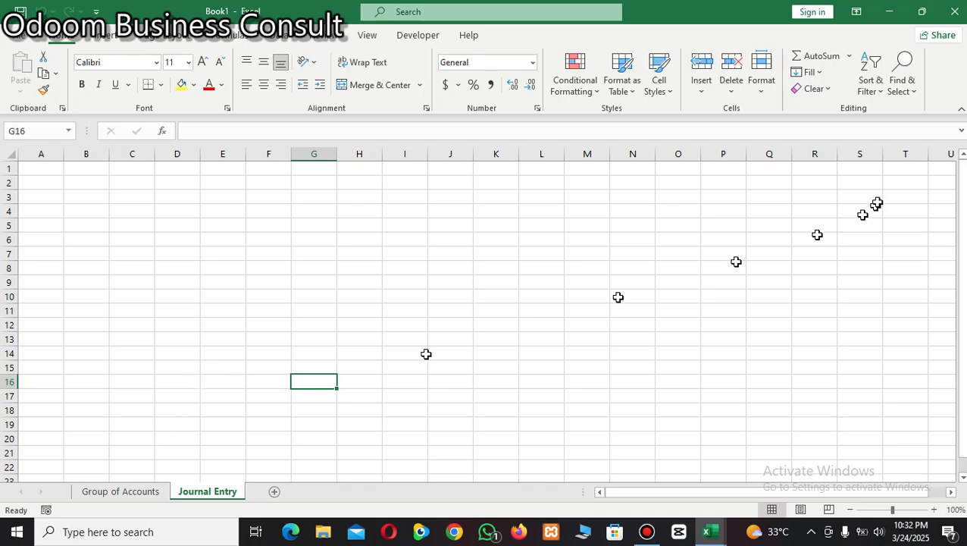
# On the Group of Accounts sheet, enter Assets in C3, Liabilities in C4 and Income in C5
pyautogui.click(141, 492)
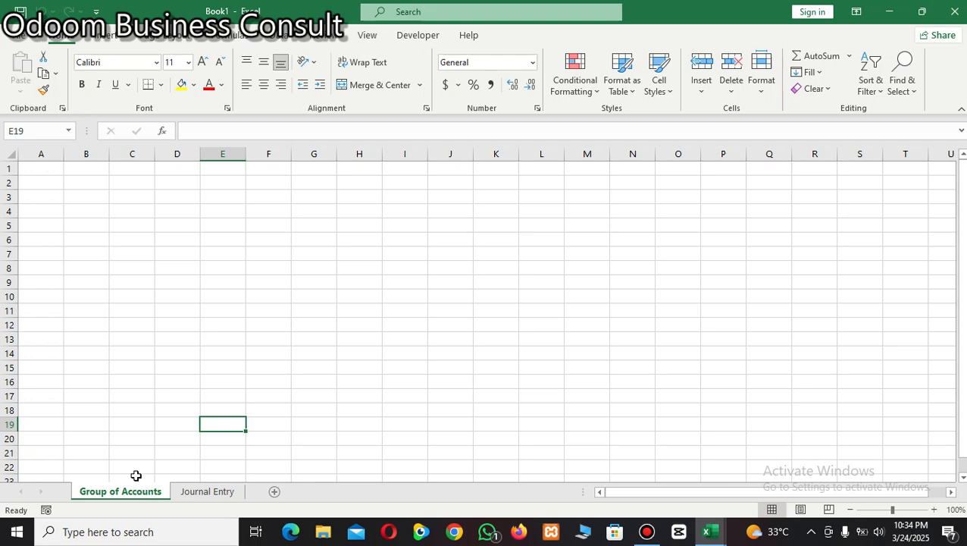
pyautogui.click(129, 225)
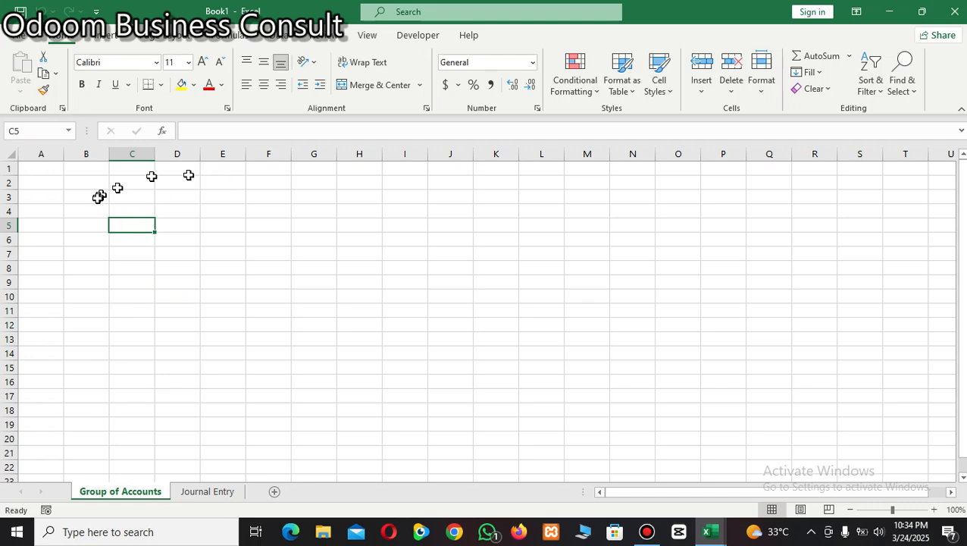
pyautogui.click(119, 195)
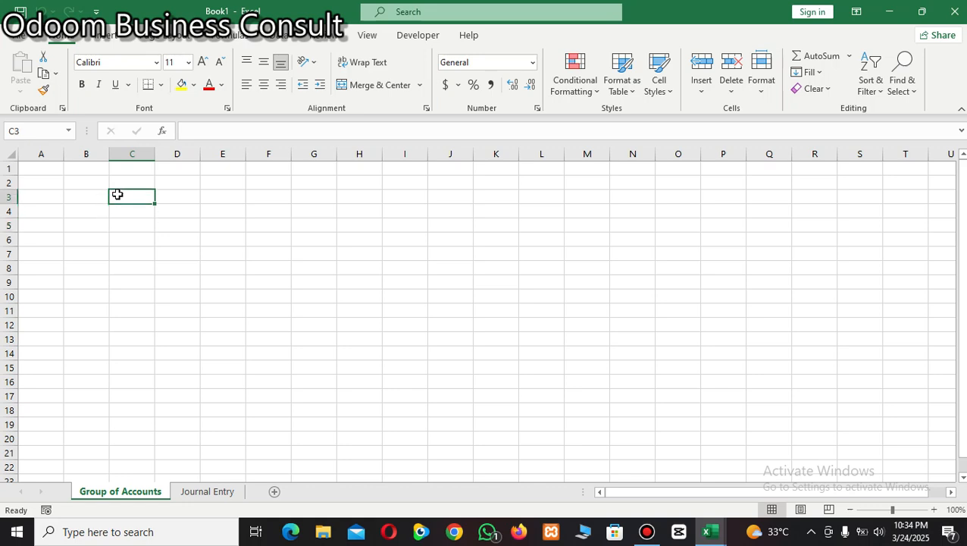
pyautogui.write('Assets')
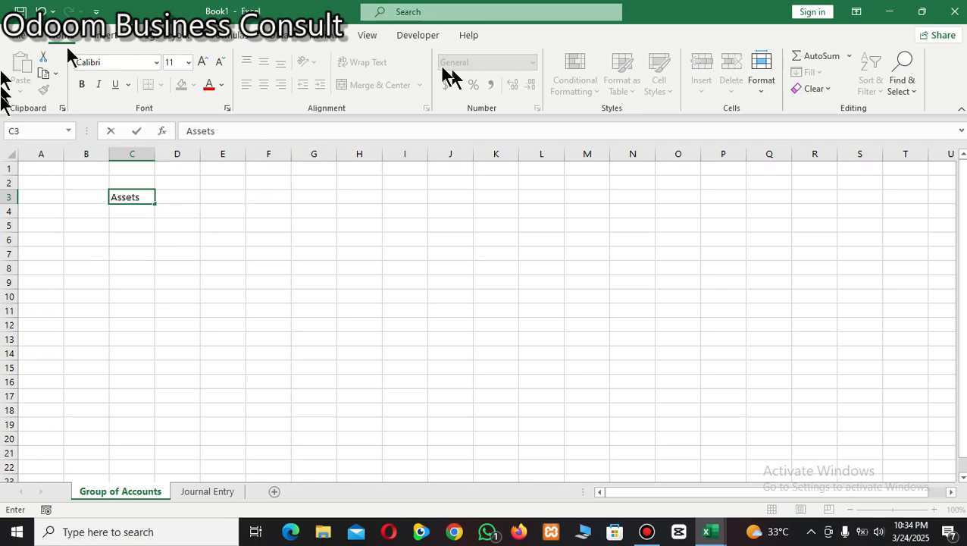
pyautogui.click(130, 214)
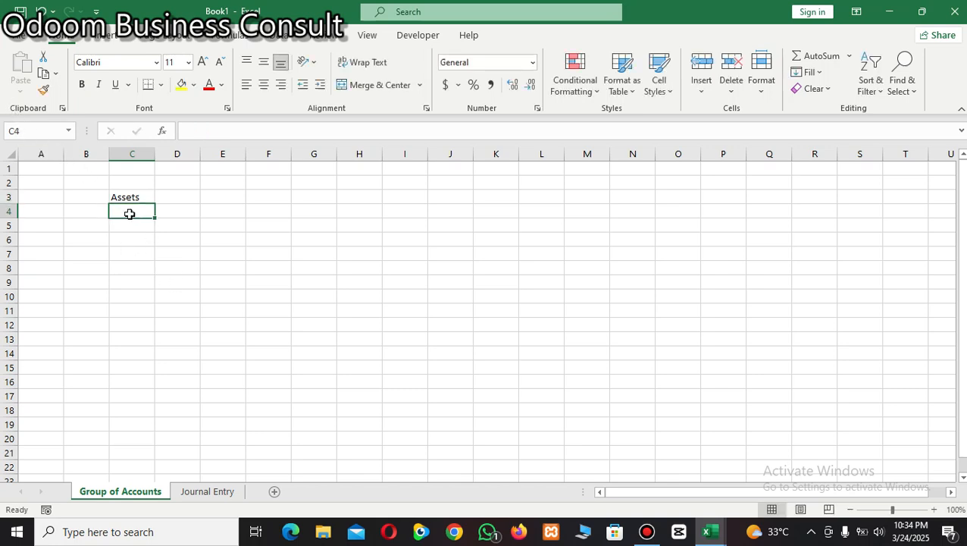
pyautogui.write('Lia')
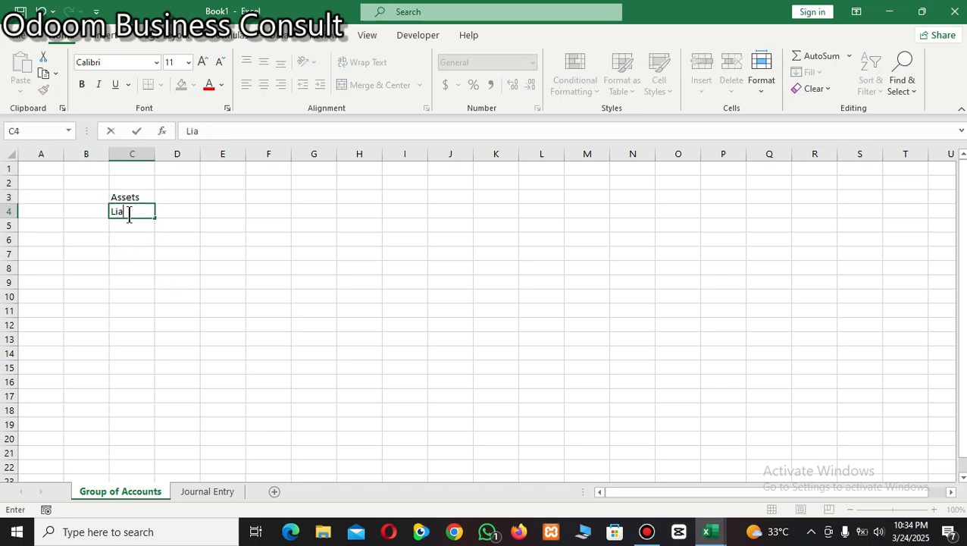
pyautogui.write('bilities')
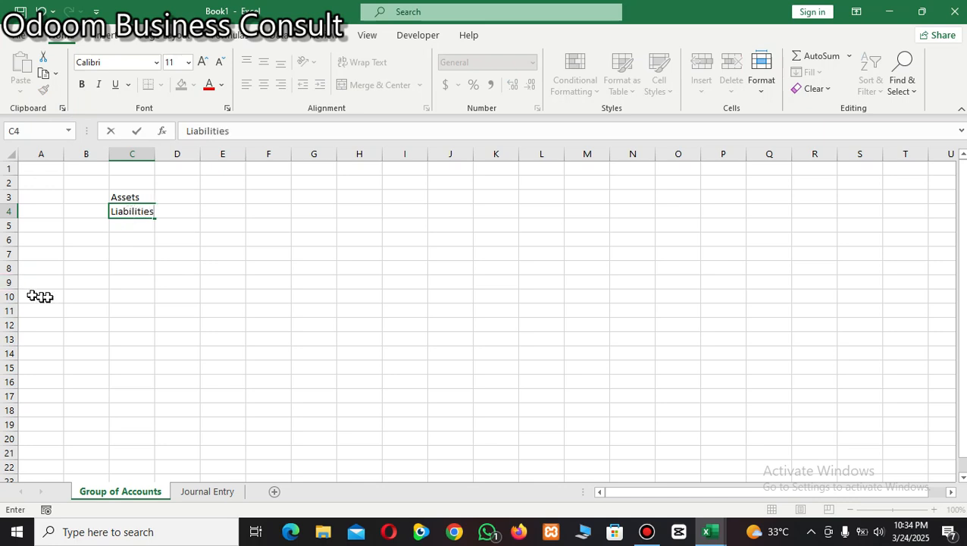
pyautogui.click(120, 226)
pyautogui.write('Income')
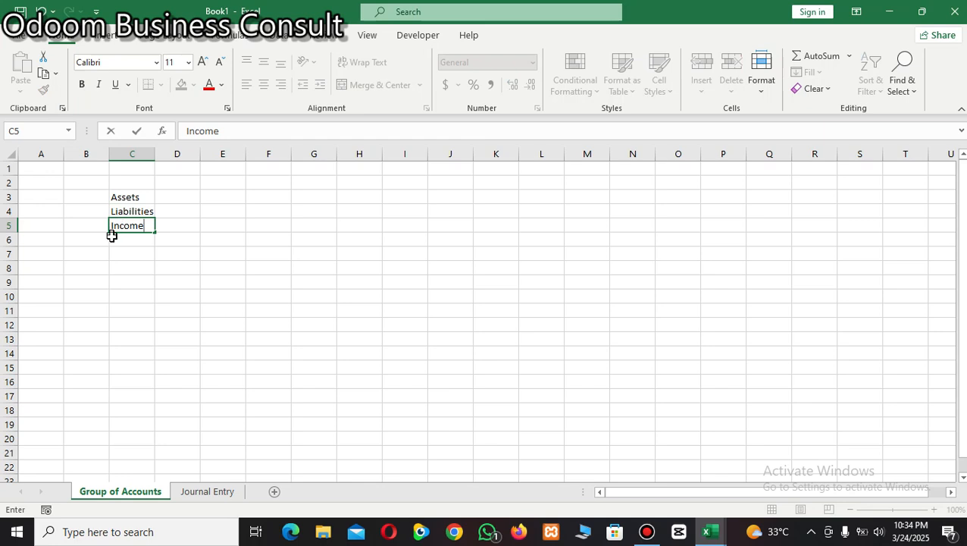
pyautogui.hotkey('ctrl', 'Return')
# Continue the account list in column C with EX in C6, Expenses in C7 and Equity in C8
pyautogui.click(127, 240)
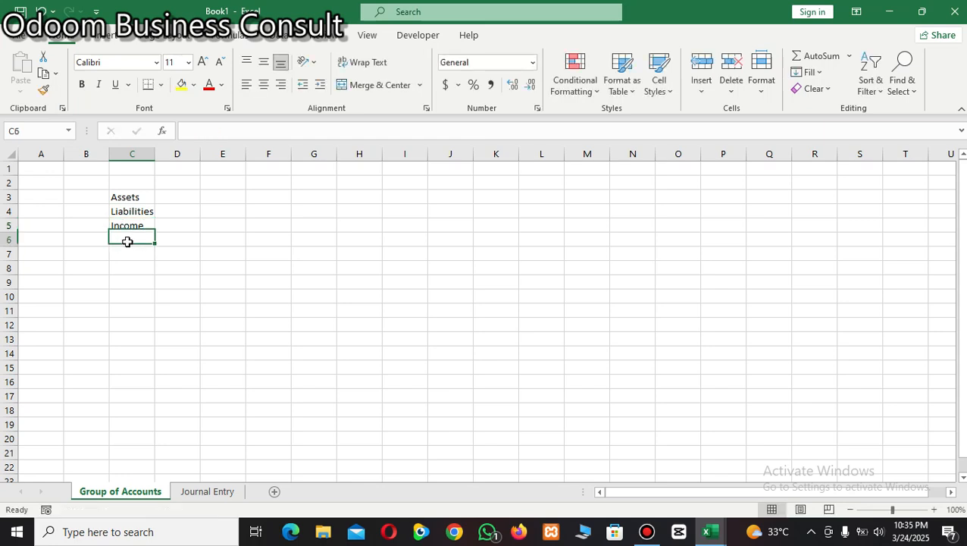
pyautogui.write('Ex')
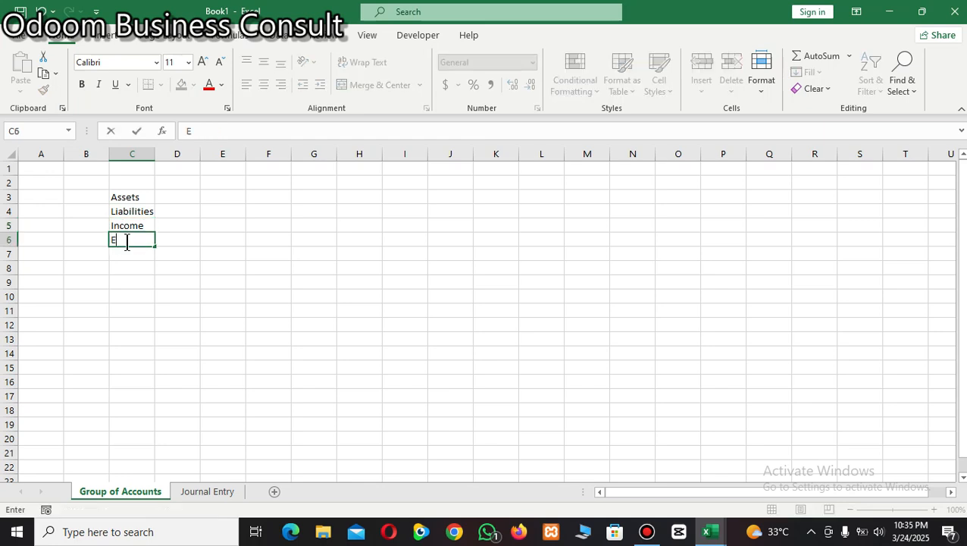
pyautogui.press('Return')
pyautogui.write('x')
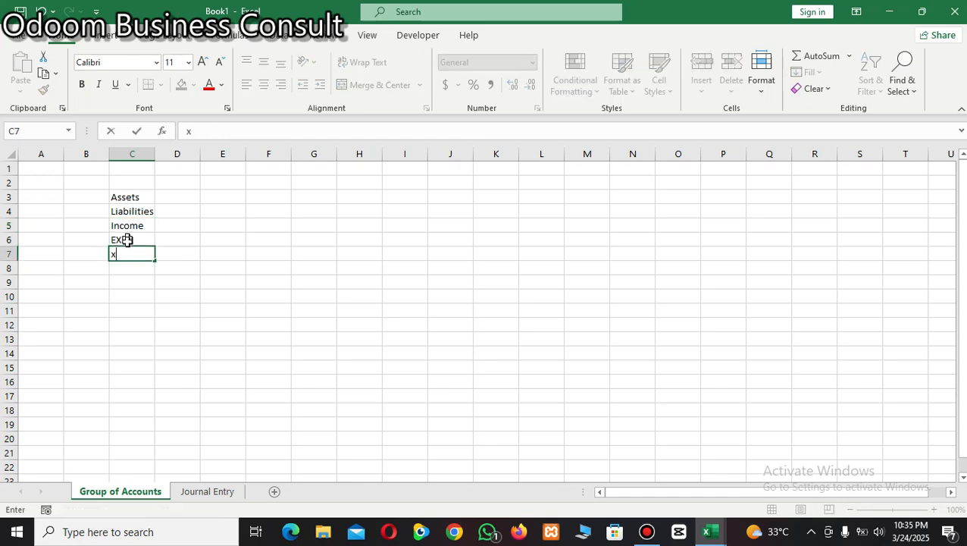
pyautogui.press('BackSpace')
pyautogui.write('EX')
pyautogui.press('BackSpace')
pyautogui.write('XPE')
pyautogui.press('BackSpace')
pyautogui.press('BackSpace')
pyautogui.press('BackSpace')
pyautogui.write('xpenses')
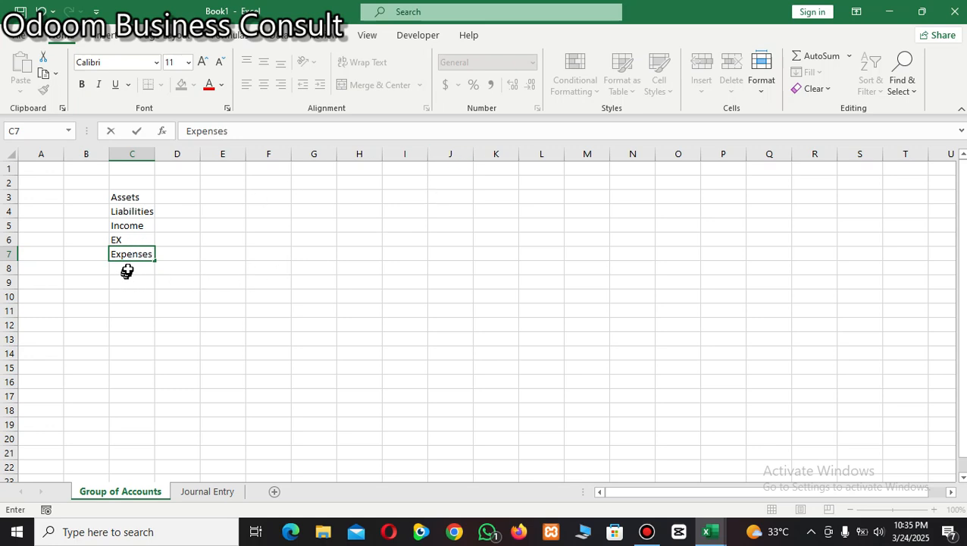
pyautogui.press('Return')
pyautogui.write('Eq')
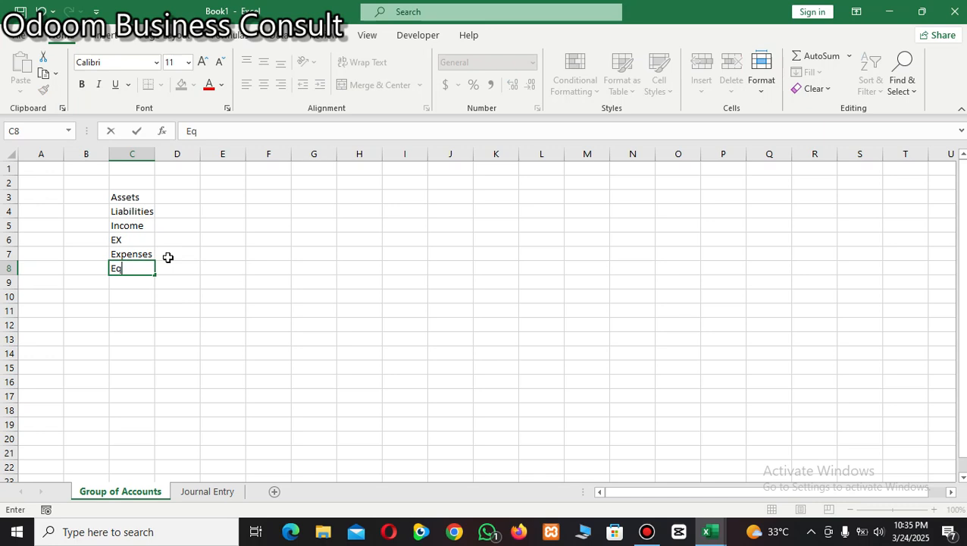
pyautogui.write('uity')
pyautogui.click(144, 367)
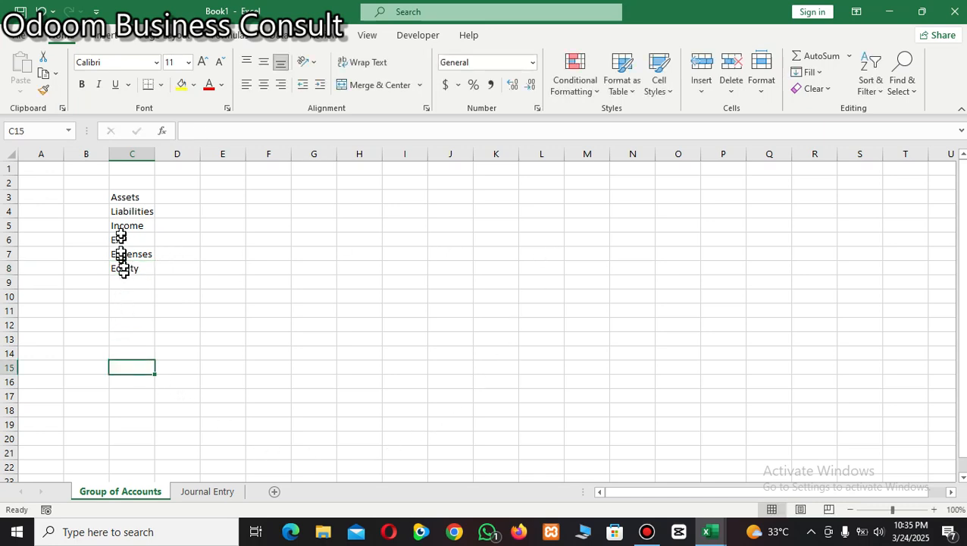
# Widen column C slightly and delete row 6, which holds the stray EX entry
pyautogui.moveTo(155, 154); pyautogui.dragTo(171, 158)
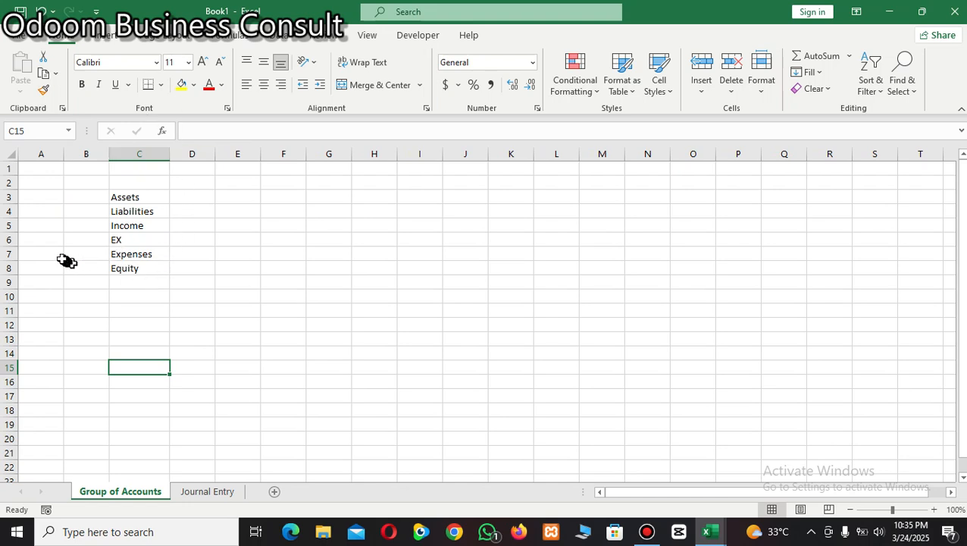
pyautogui.rightClick(4, 239)
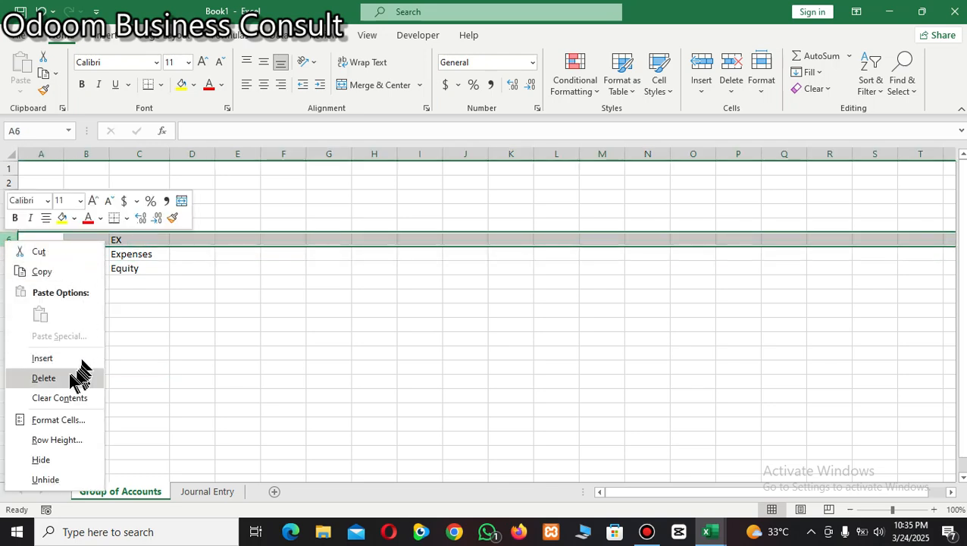
pyautogui.click(43, 378)
pyautogui.click(137, 351)
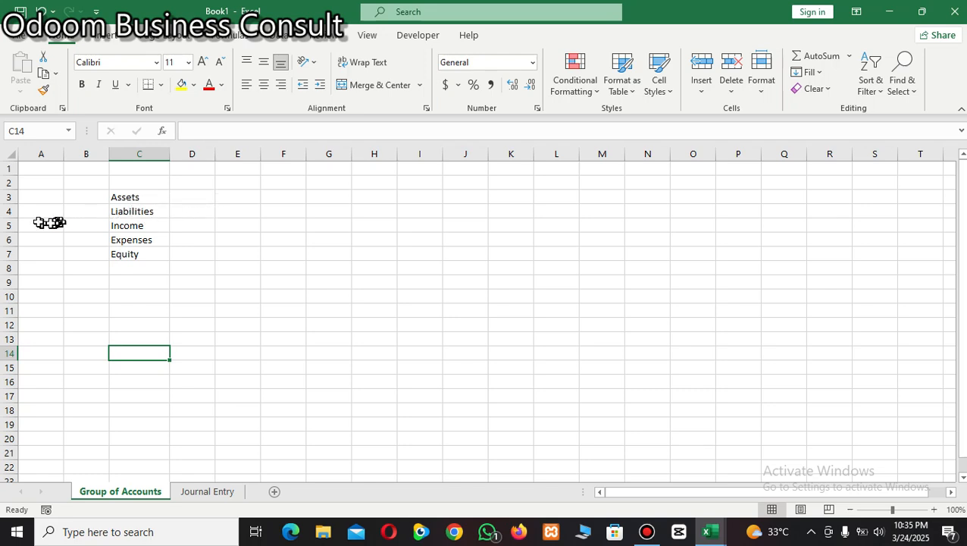
# Insert a blank row between Assets and Liabilities, and select cell D3 beside Assets
pyautogui.click(7, 212)
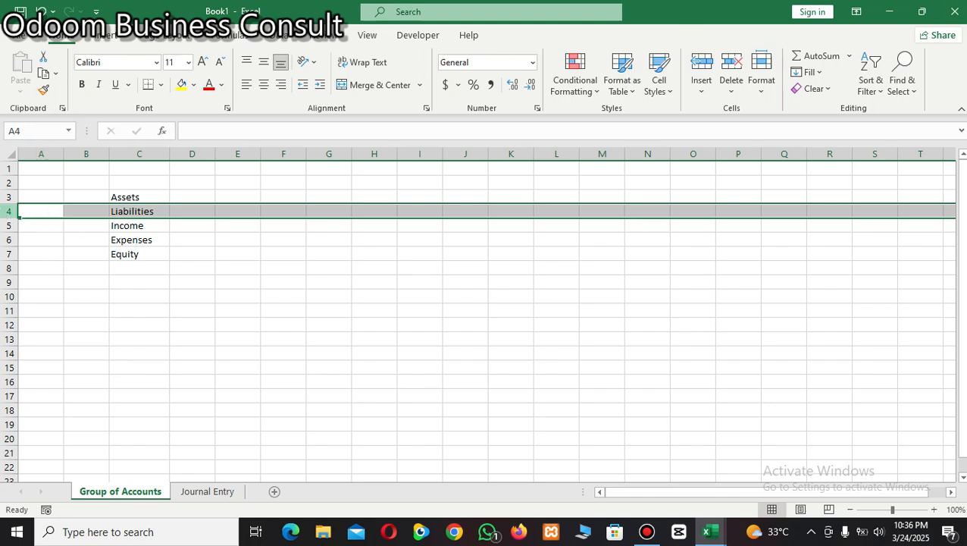
pyautogui.rightClick(14, 216)
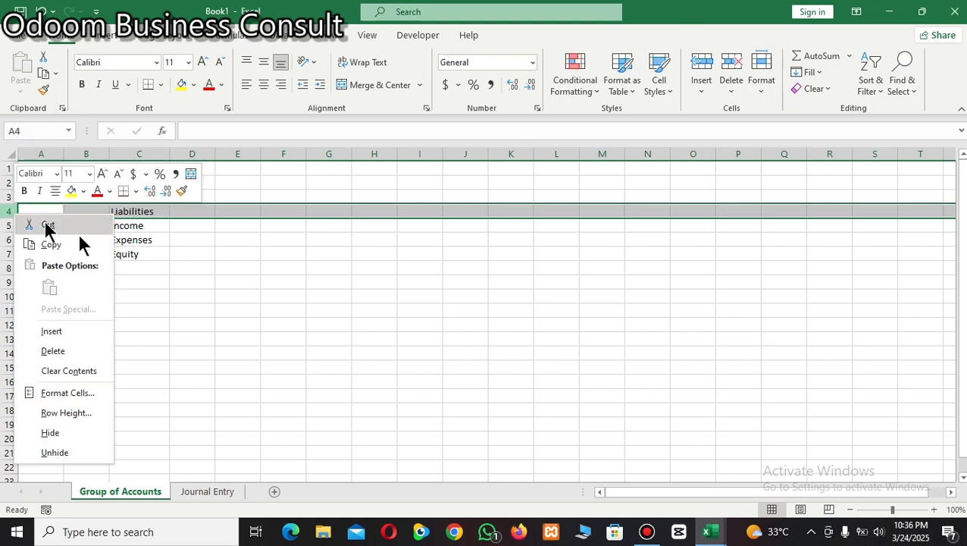
pyautogui.press('Escape')
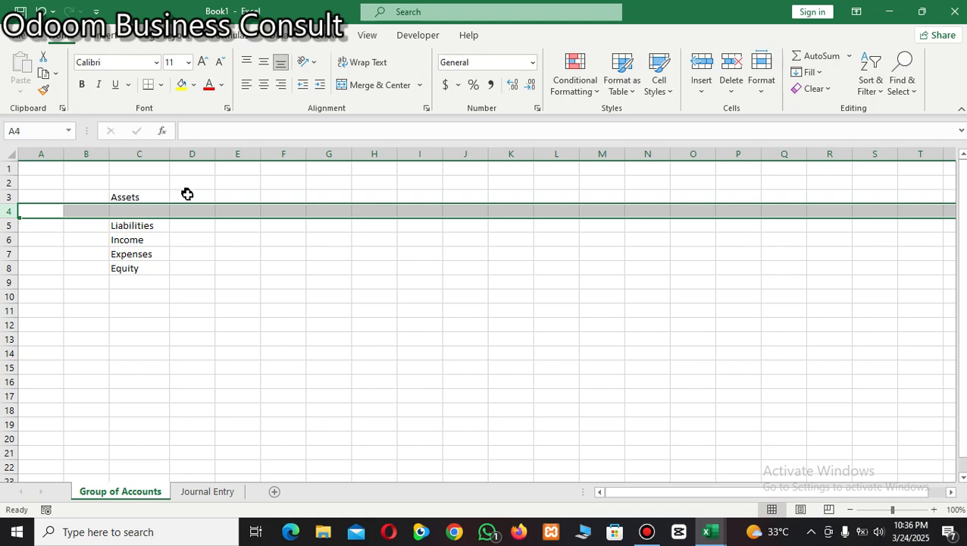
pyautogui.click(189, 196)
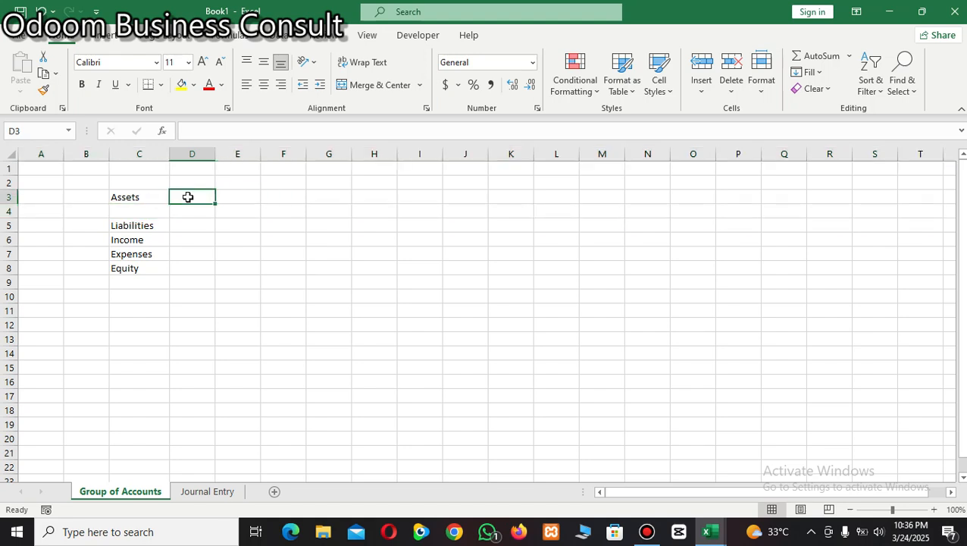
# Enter Fixed Asset in D3 and Current in D4 beside Assets, and widen column D to fit the entries
pyautogui.write('Fi')
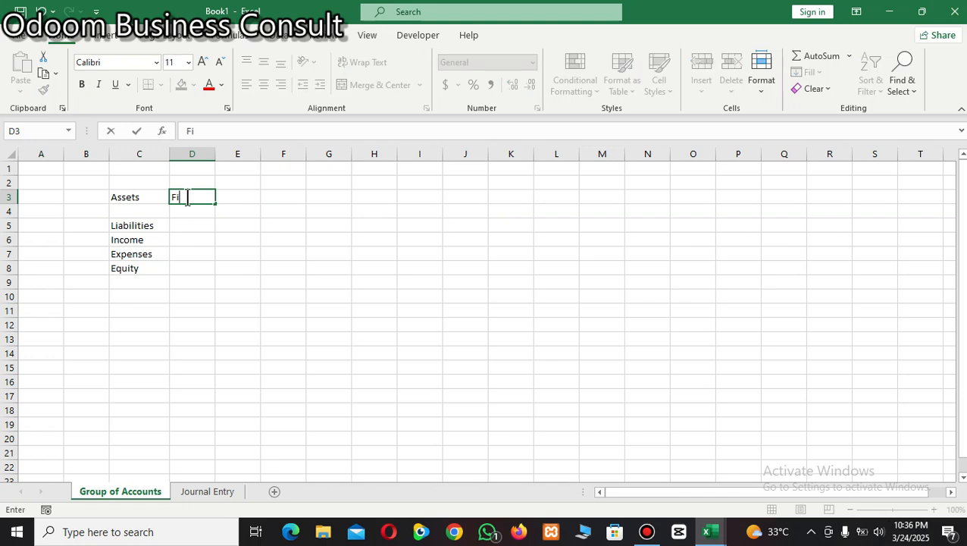
pyautogui.write('xed Asset')
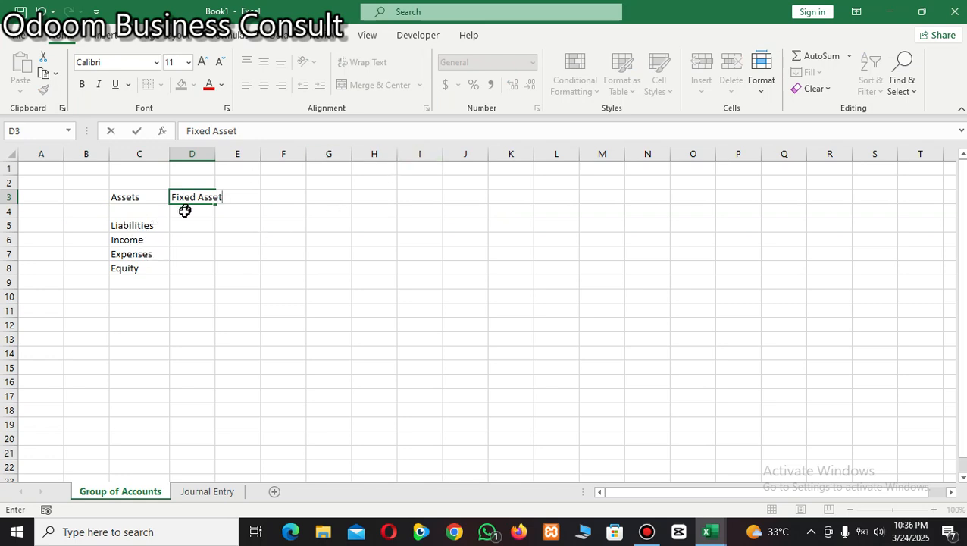
pyautogui.click(184, 212)
pyautogui.write('C')
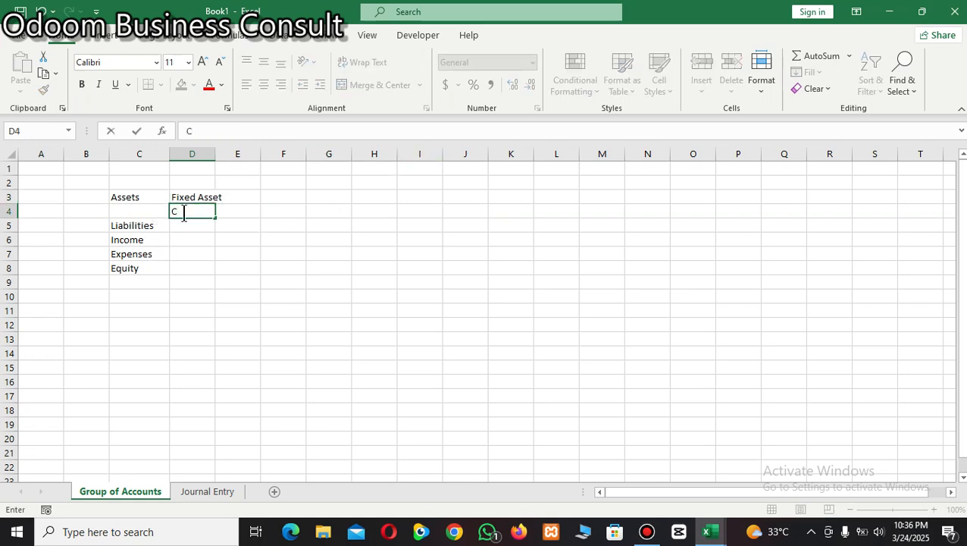
pyautogui.write('urrent')
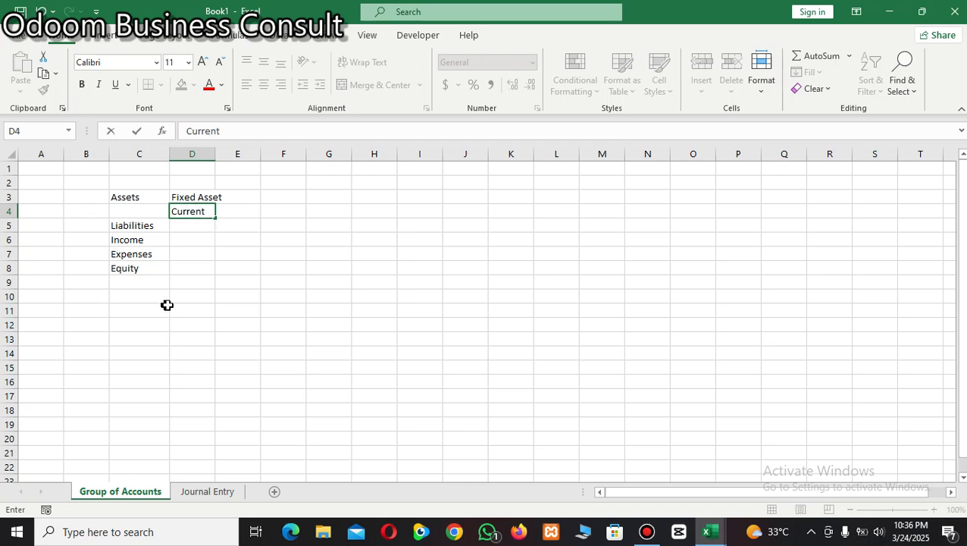
pyautogui.moveTo(163, 309); pyautogui.dragTo(196, 297)
pyautogui.click(235, 255)
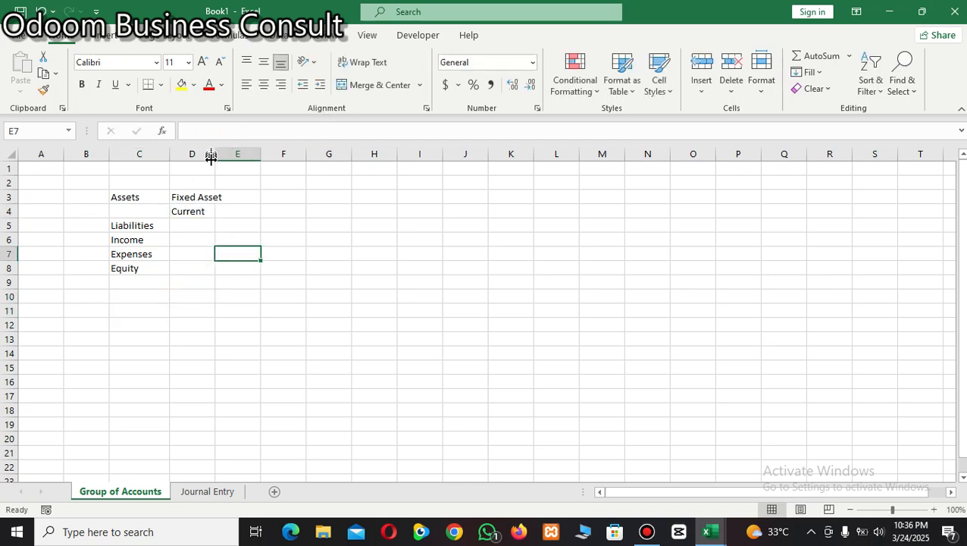
pyautogui.moveTo(215, 154); pyautogui.dragTo(247, 155)
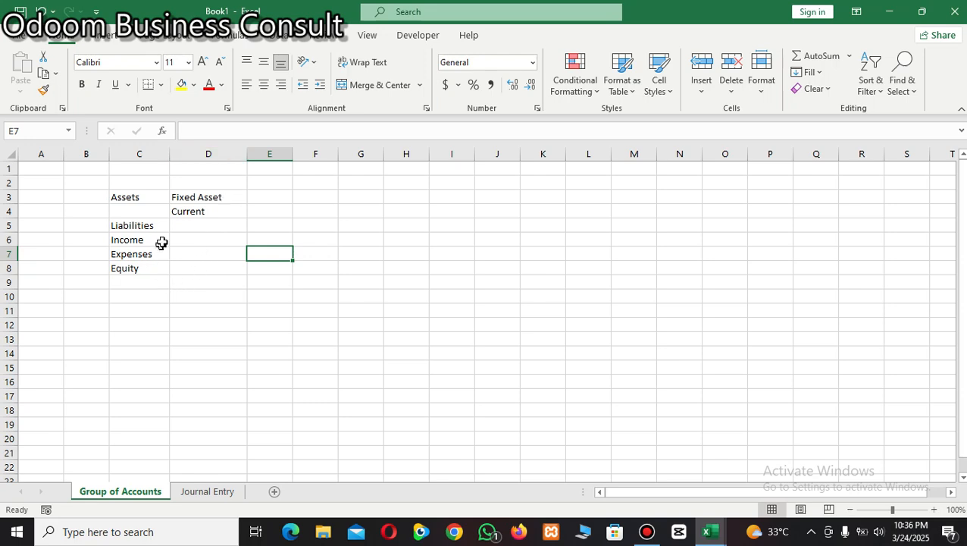
pyautogui.rightClick(4, 226)
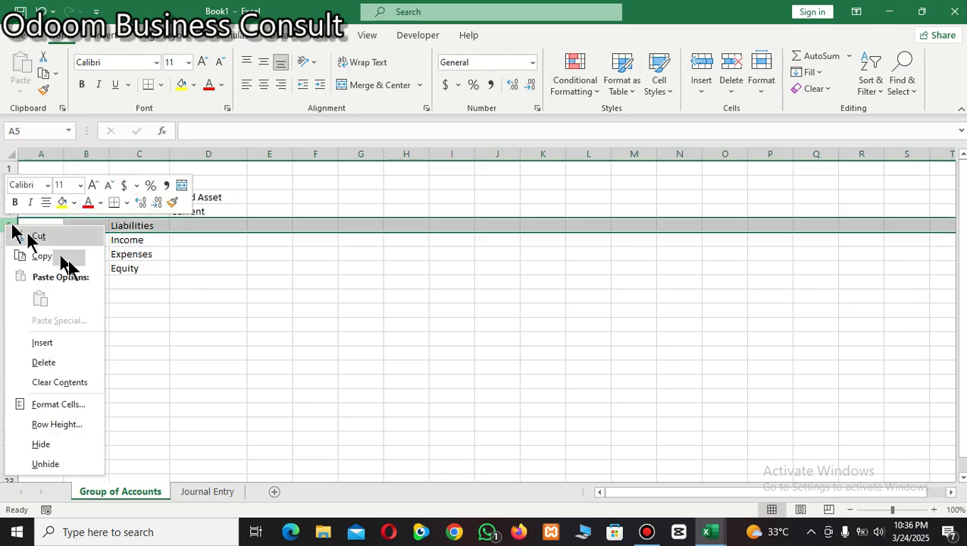
pyautogui.click(47, 346)
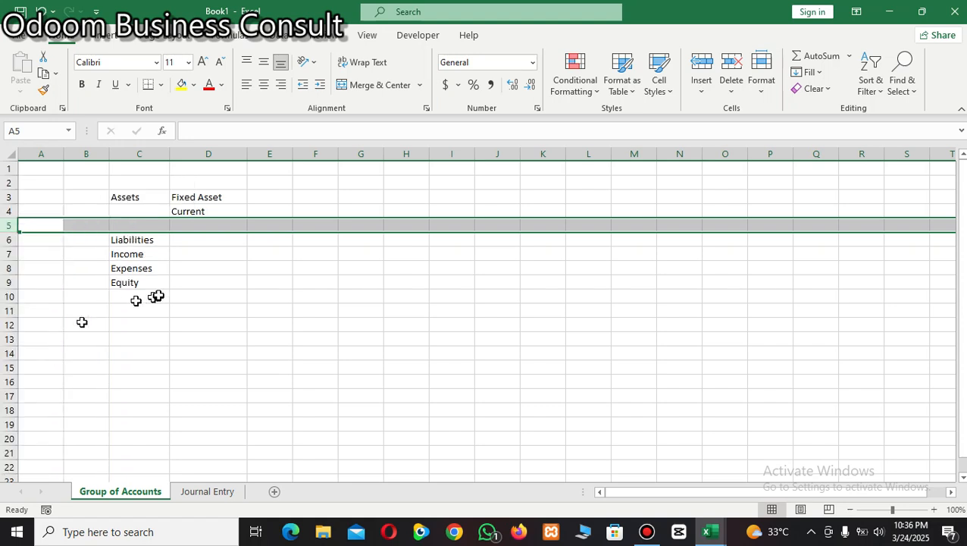
pyautogui.hotkey('ctrl', 'z')
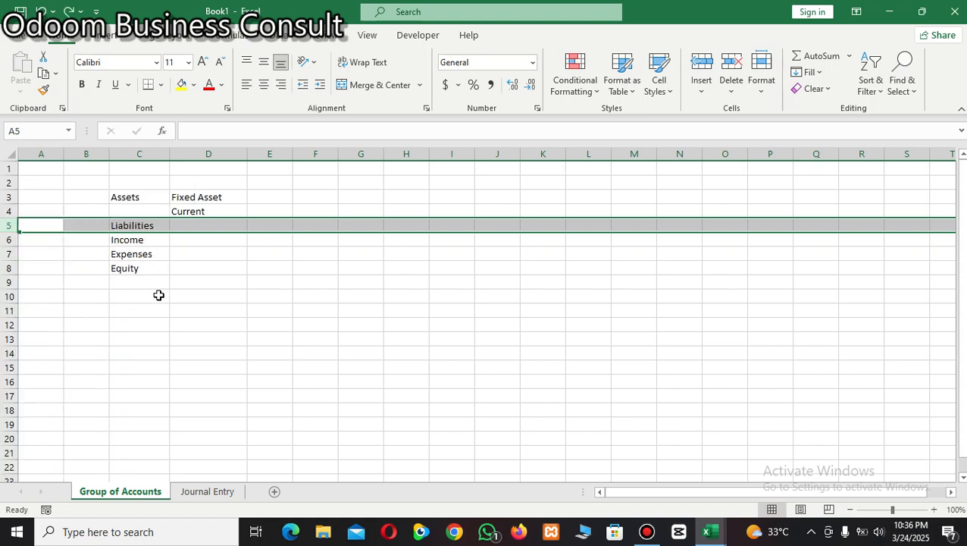
# Insert a blank row between Liabilities and Income in the account list
pyautogui.click(5, 239)
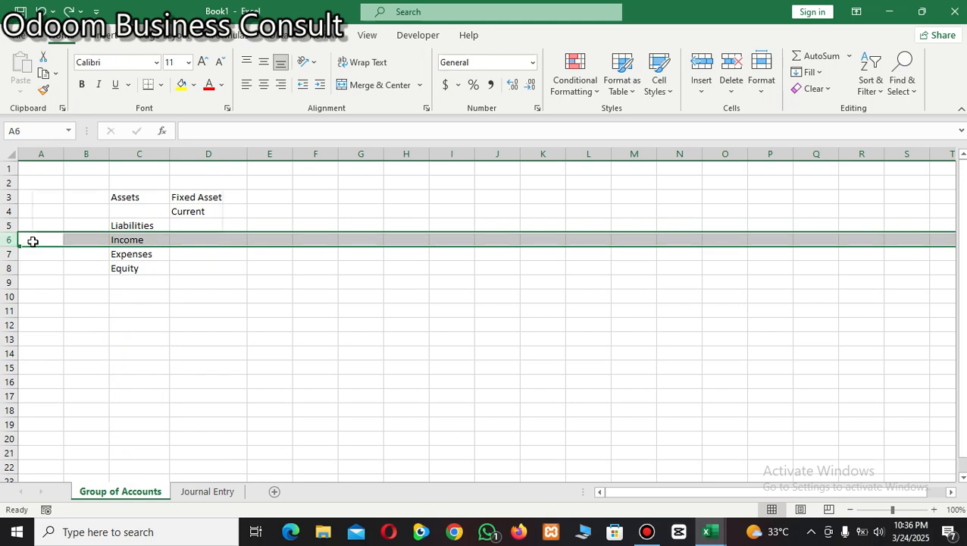
pyautogui.rightClick(32, 241)
pyautogui.click(87, 359)
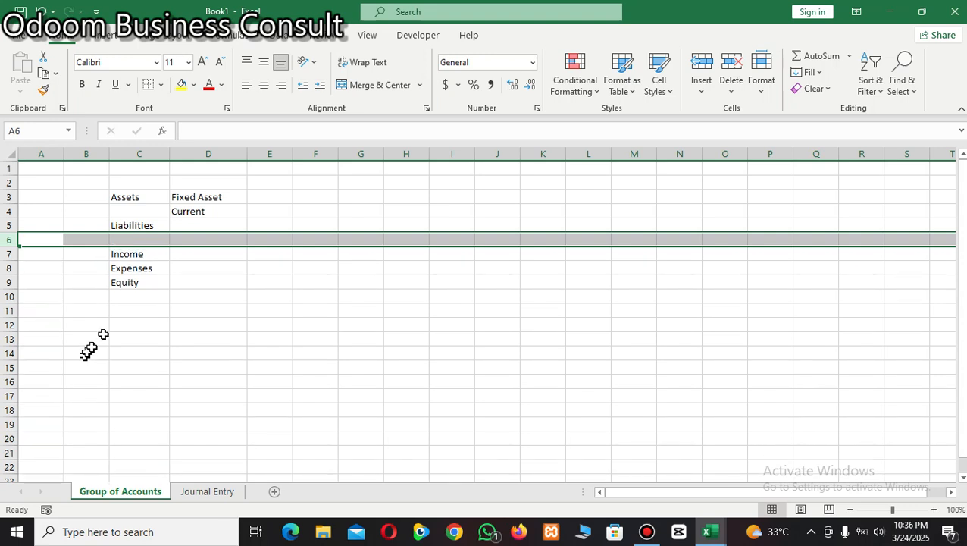
# Enter Current Liabilities in D5 and Fixed Liabilities in D6 as the subgroups of Liabilities
pyautogui.click(187, 227)
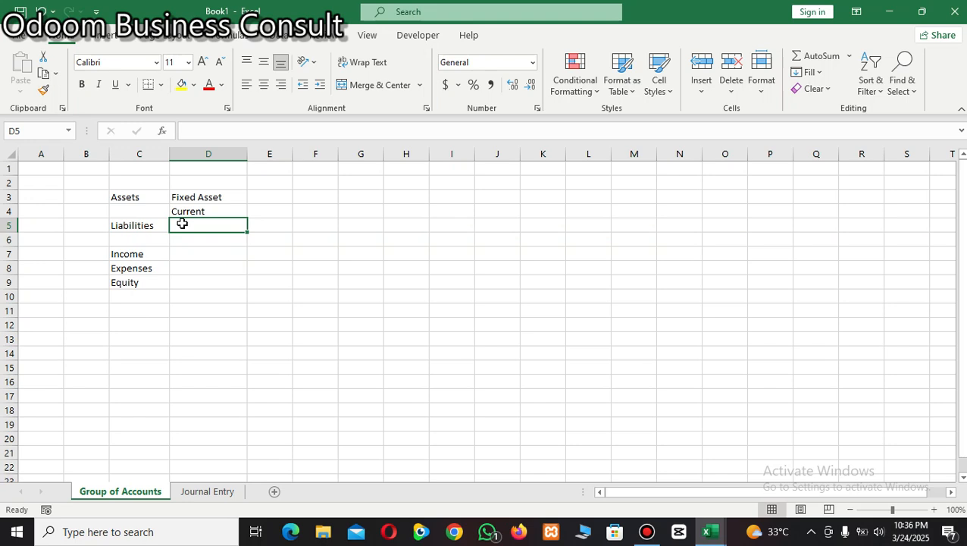
pyautogui.write('C')
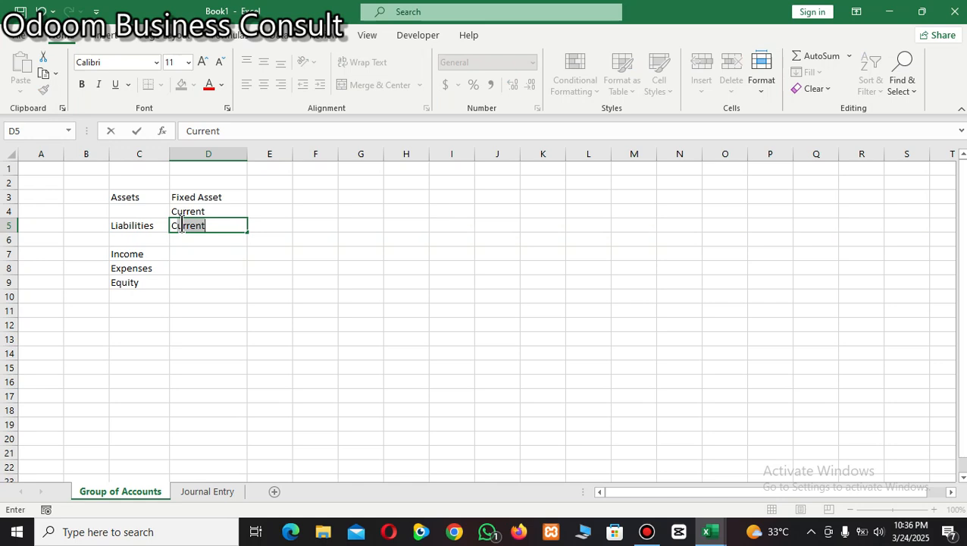
pyautogui.write('urrent Liab')
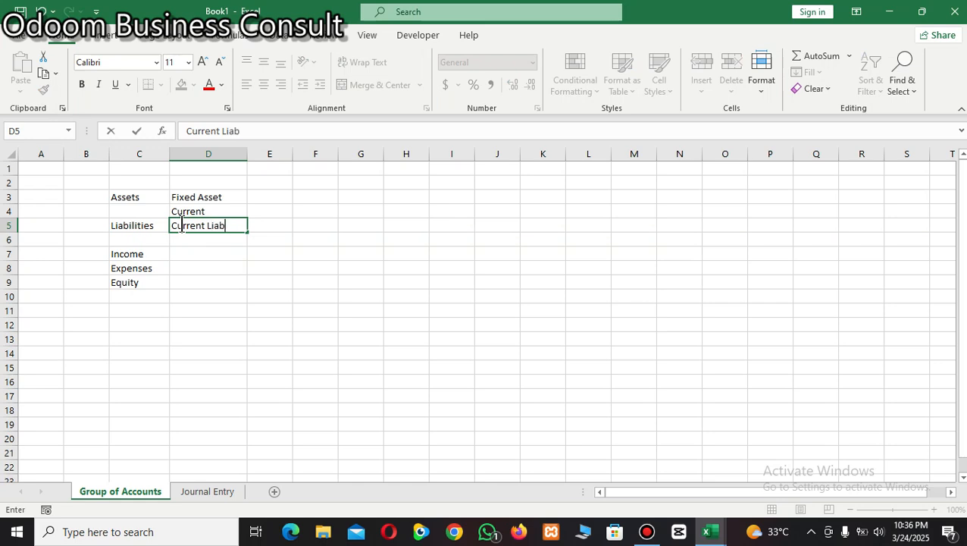
pyautogui.write('ilities')
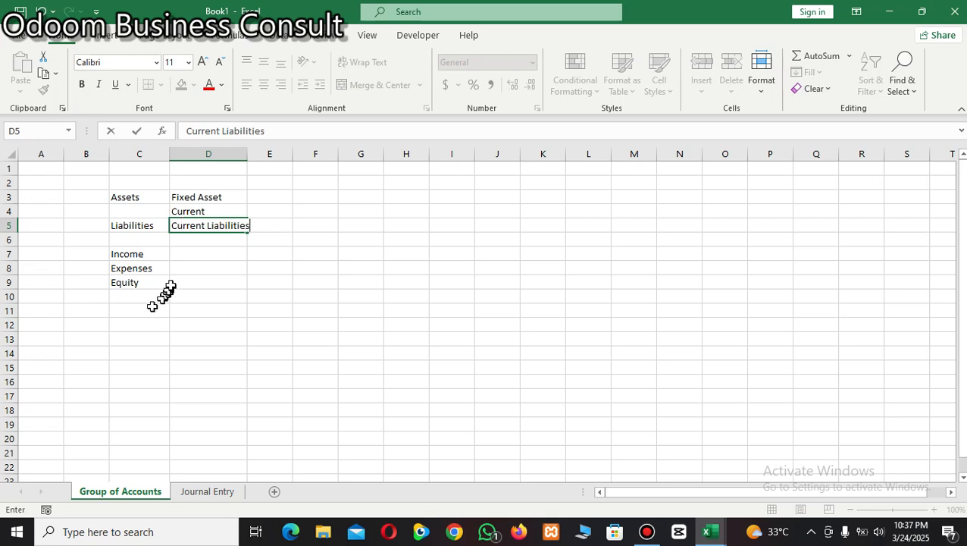
pyautogui.click(196, 240)
pyautogui.write('F')
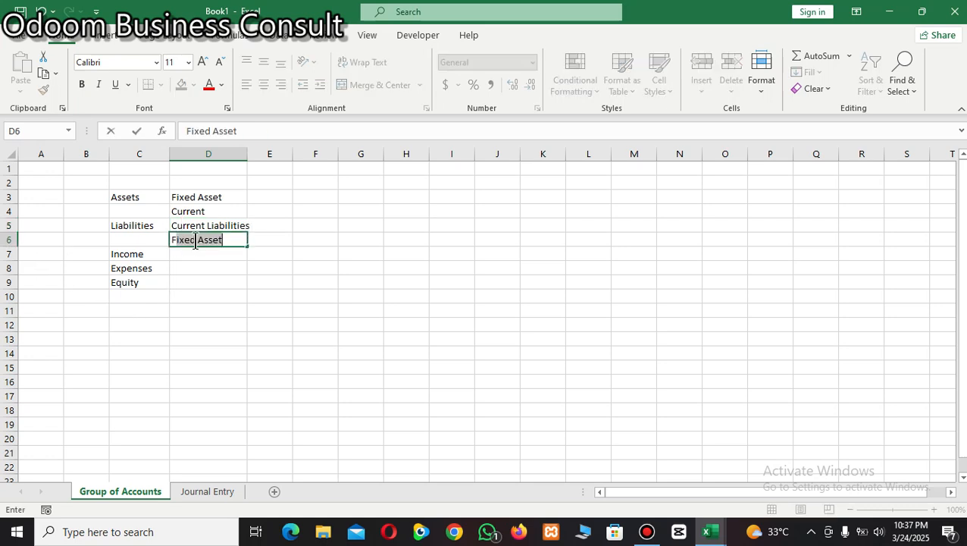
pyautogui.write('ixed L')
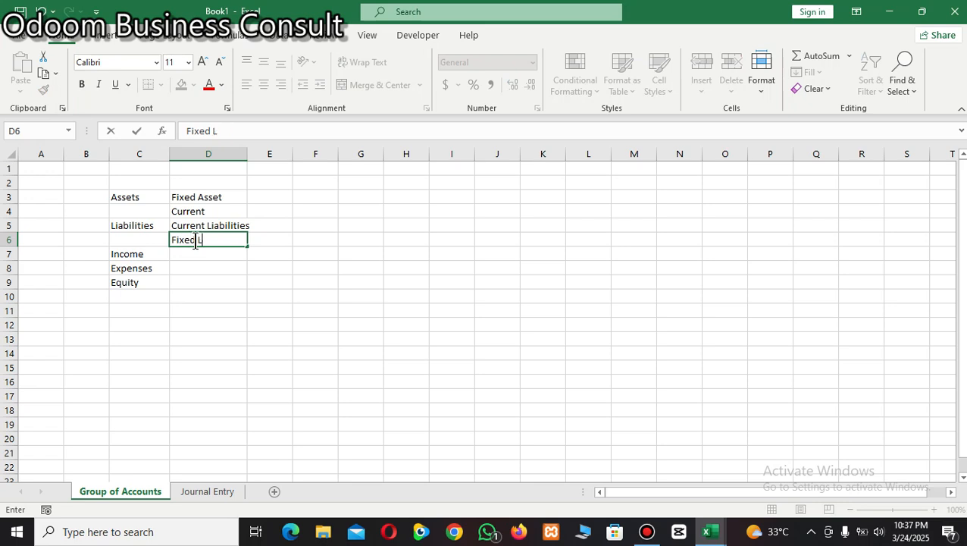
pyautogui.write('iabilitu')
pyautogui.write('es')
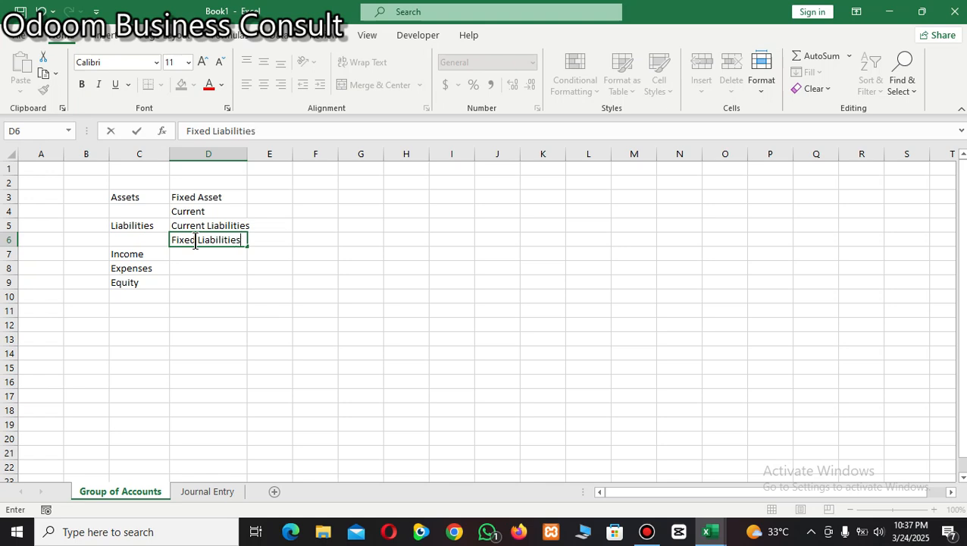
pyautogui.click(223, 283)
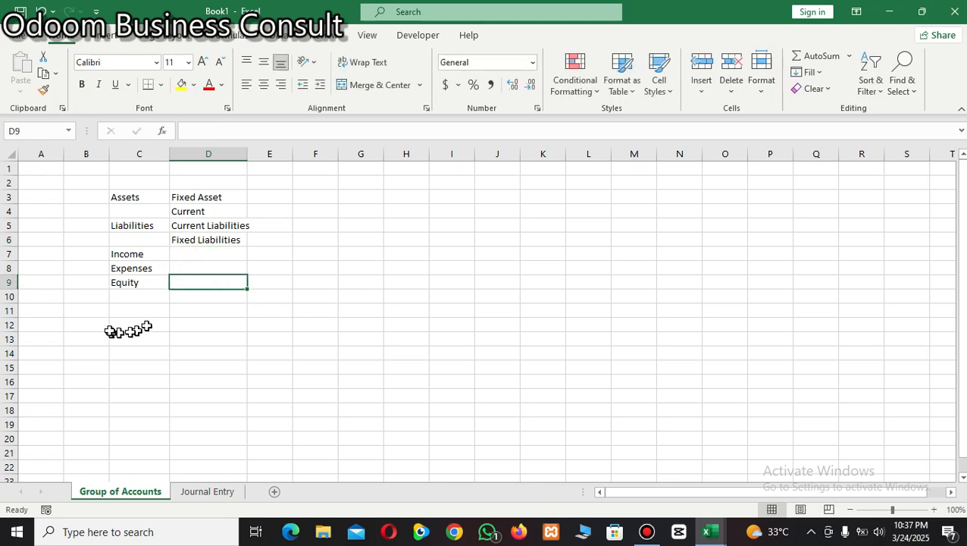
# Enter Income in D7, Expenses in D8 and Equity in D9, and widen column D slightly
pyautogui.click(201, 255)
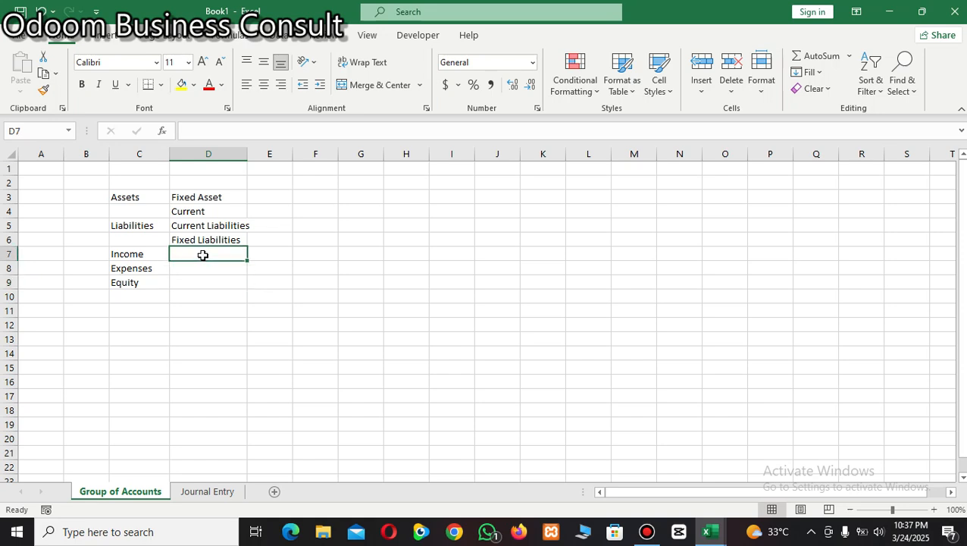
pyautogui.write('In')
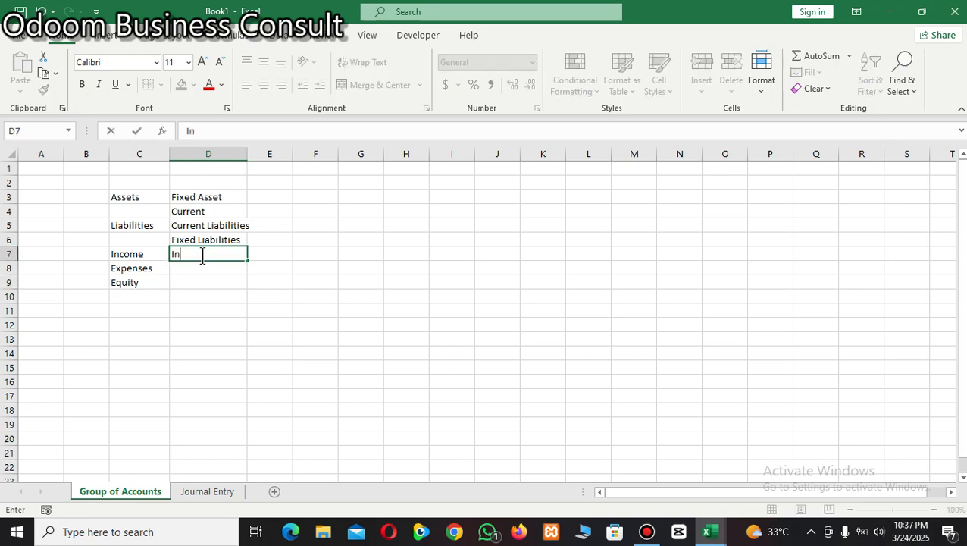
pyautogui.write('come')
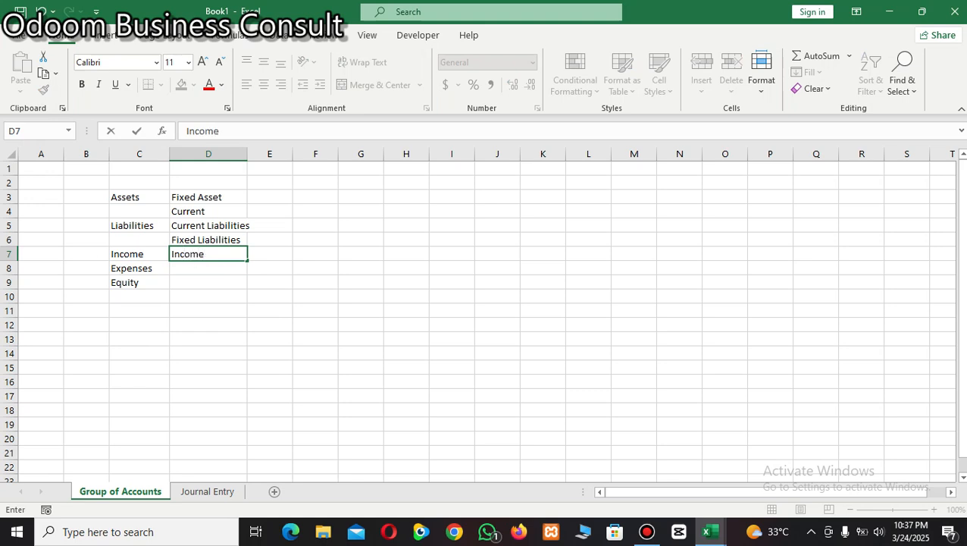
pyautogui.click(186, 269)
pyautogui.write('E')
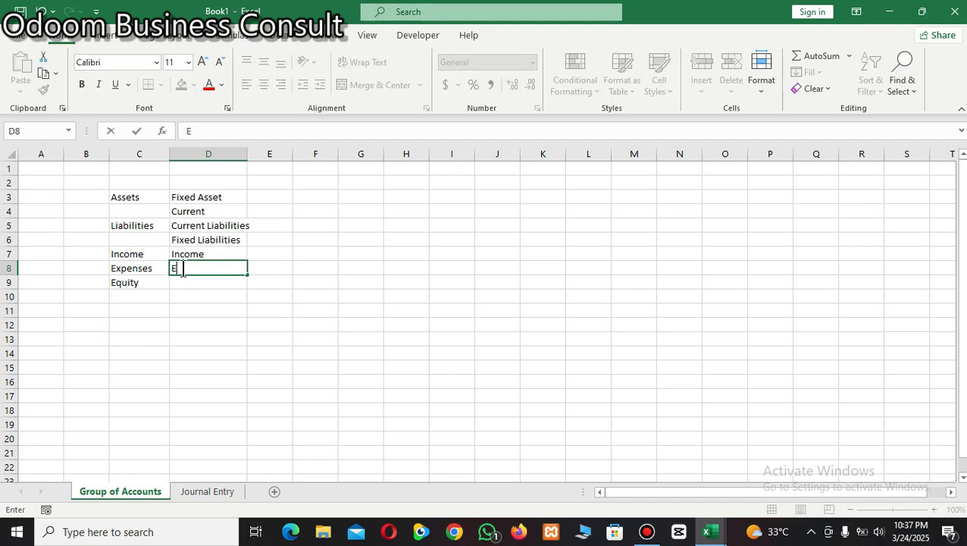
pyautogui.write('xpenses')
pyautogui.click(183, 287)
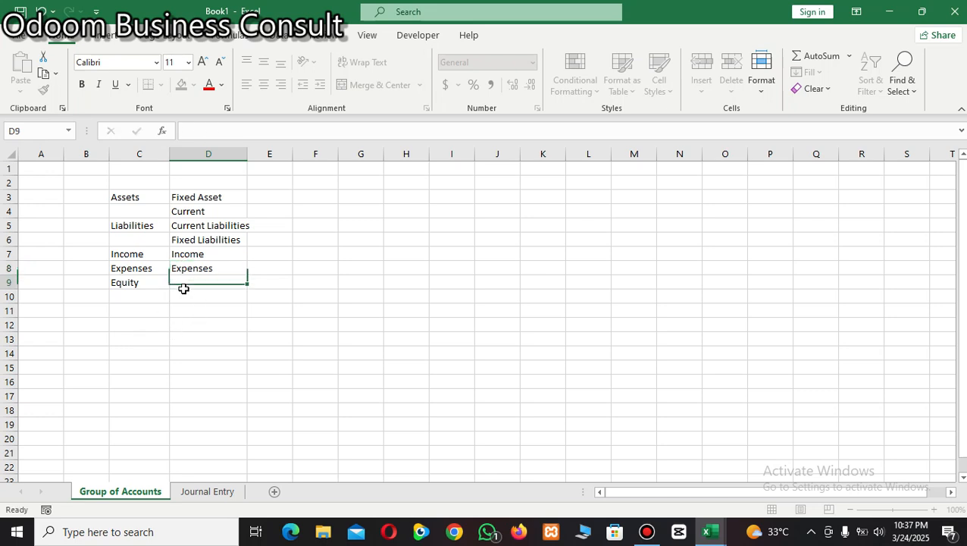
pyautogui.write('Eq')
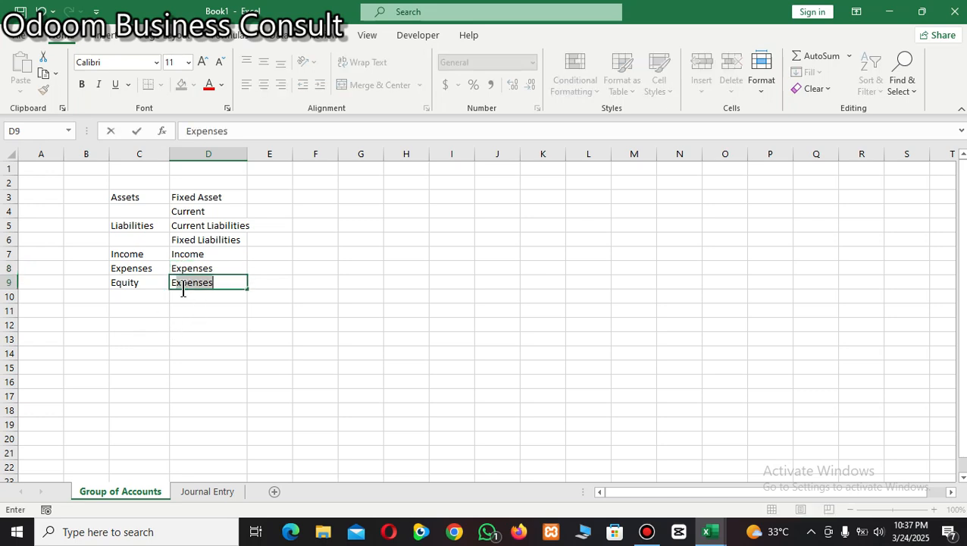
pyautogui.write('uity')
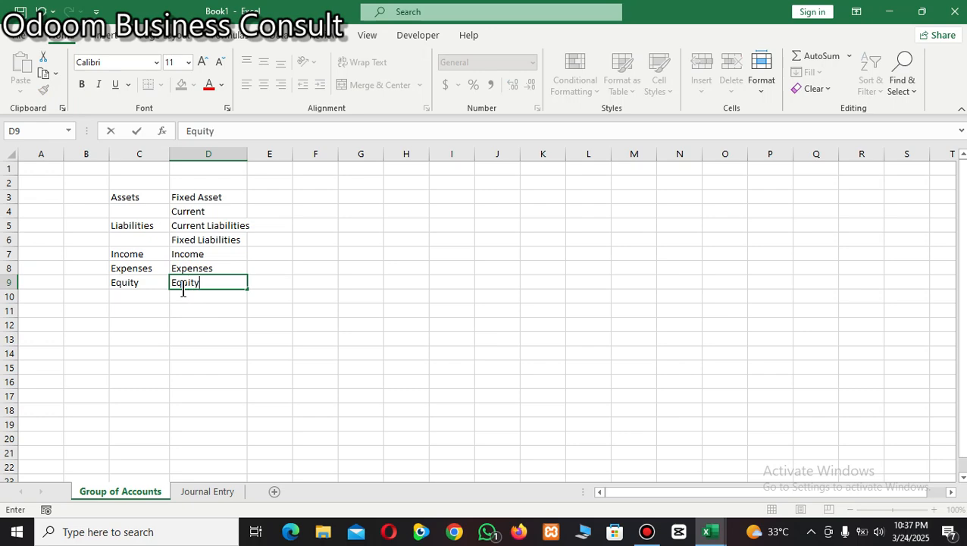
pyautogui.click(323, 355)
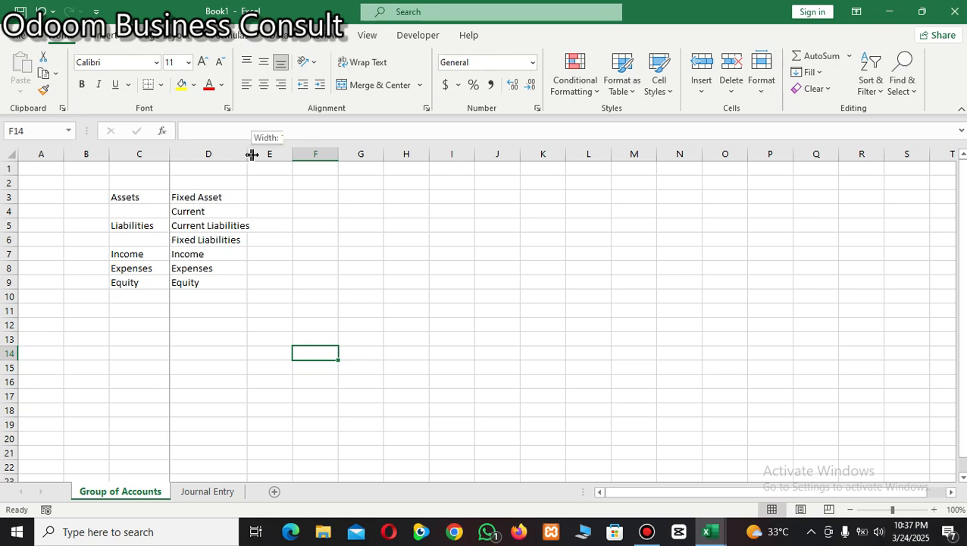
pyautogui.moveTo(250, 154); pyautogui.dragTo(257, 155)
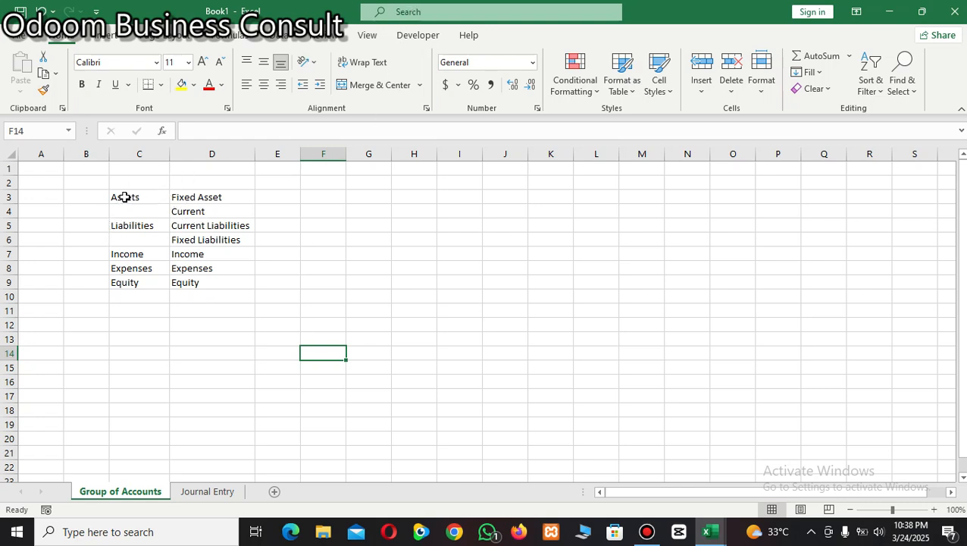
# Increase the font size of the account table C3:D9 to 14 and widen column D to fit the larger text
pyautogui.moveTo(114, 198); pyautogui.dragTo(227, 277)
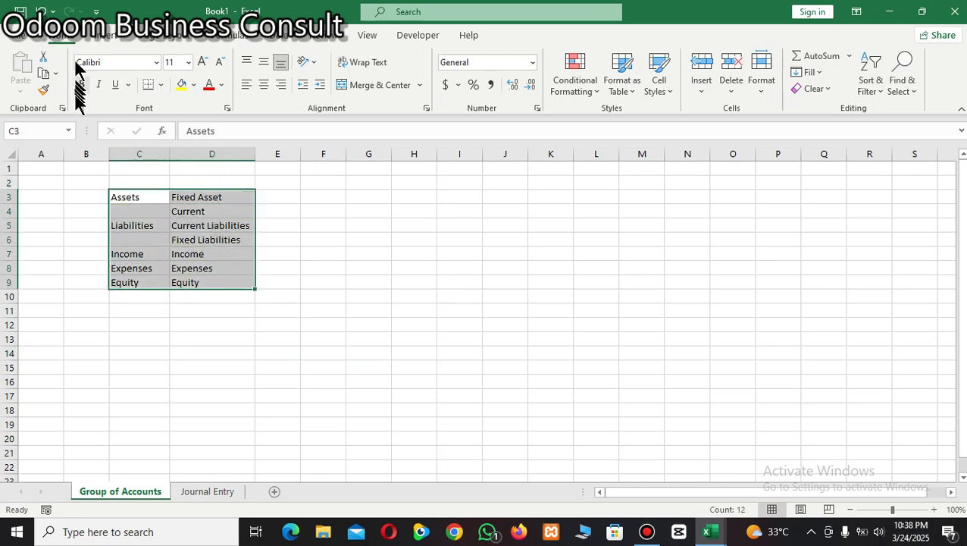
pyautogui.click(202, 63)
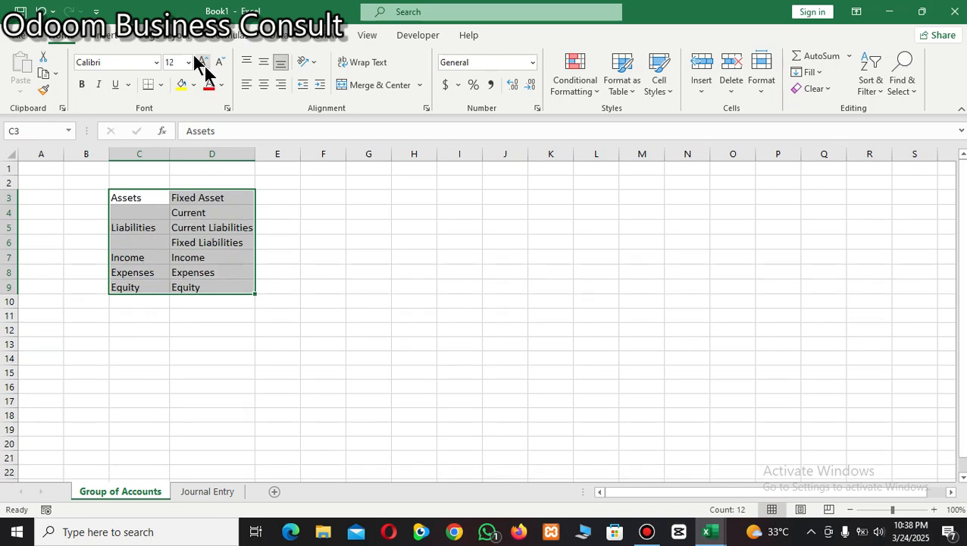
pyautogui.click(202, 63)
pyautogui.click(402, 290)
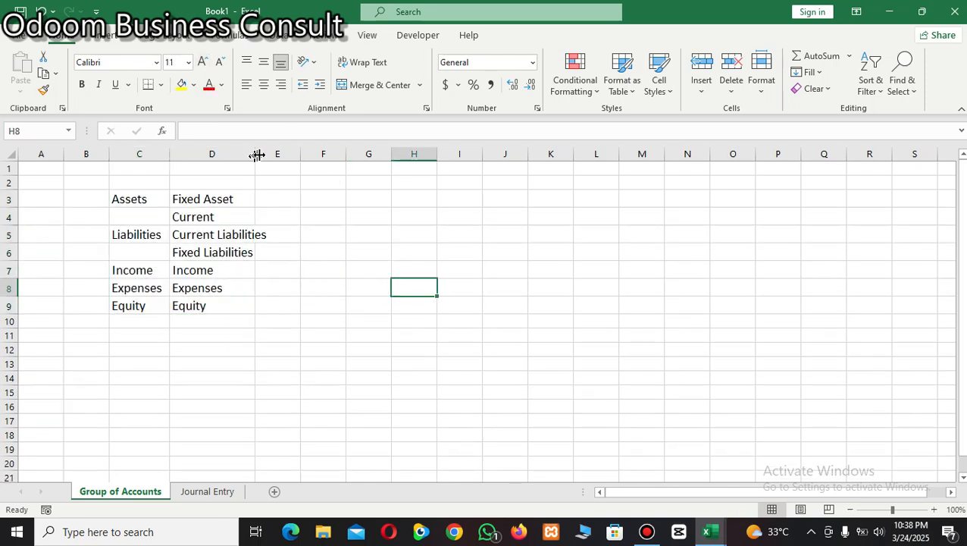
pyautogui.moveTo(257, 155); pyautogui.dragTo(272, 155)
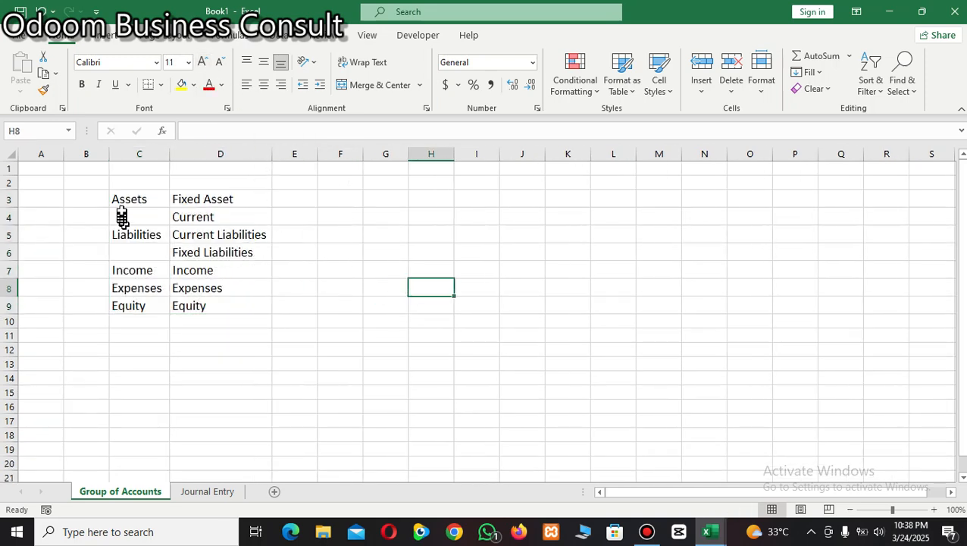
# Apply outside borders to the account table in C3:D9
pyautogui.moveTo(130, 199); pyautogui.dragTo(244, 300)
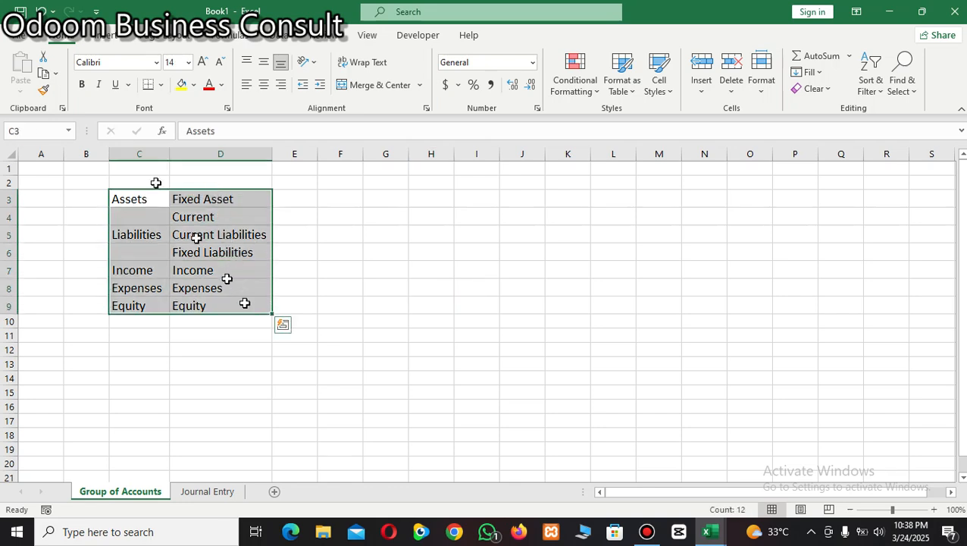
pyautogui.click(160, 85)
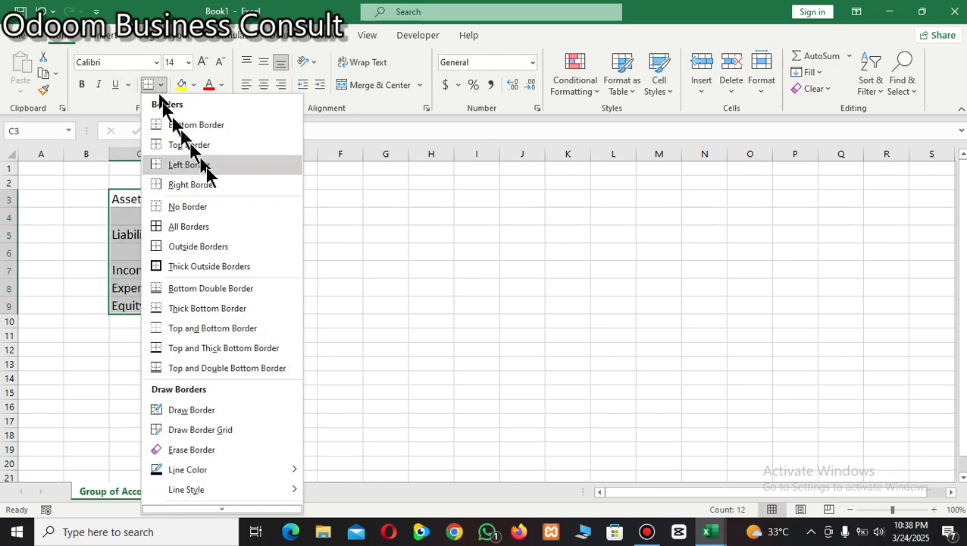
pyautogui.click(213, 254)
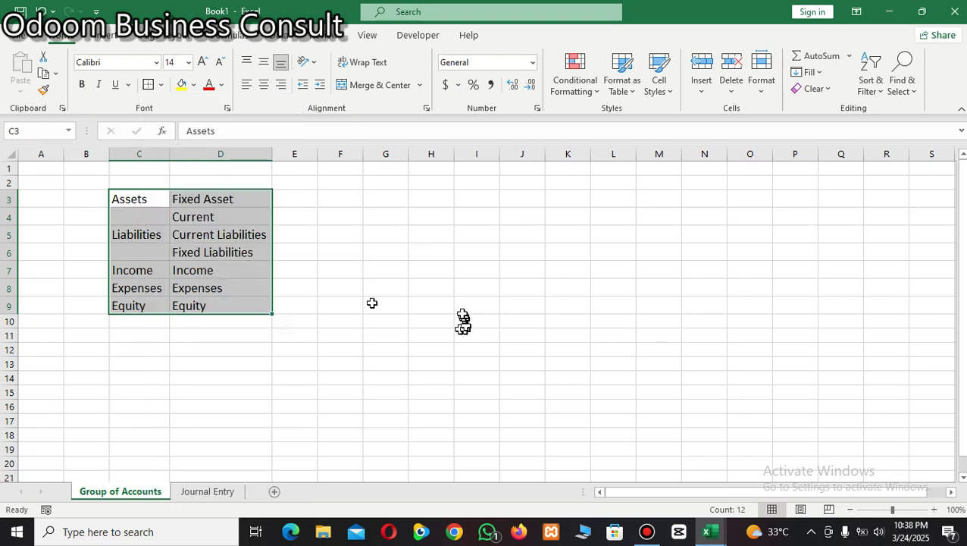
# Reduce the font size of the account table C3:D9 to 12
pyautogui.click(388, 287)
pyautogui.moveTo(136, 195); pyautogui.dragTo(233, 300)
pyautogui.click(219, 64)
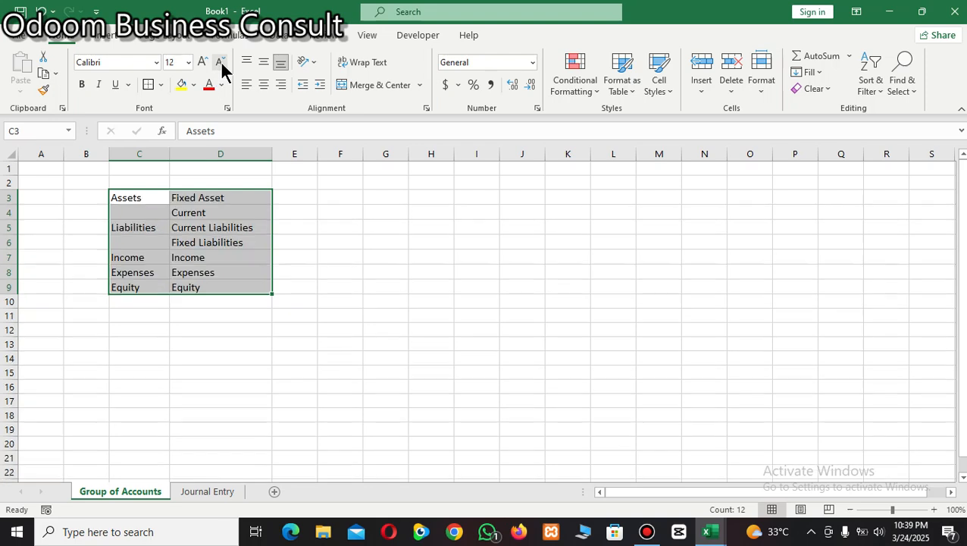
pyautogui.click(399, 304)
# Change the font of the range B3:D9 around the account table to Times New Roman
pyautogui.click(93, 223)
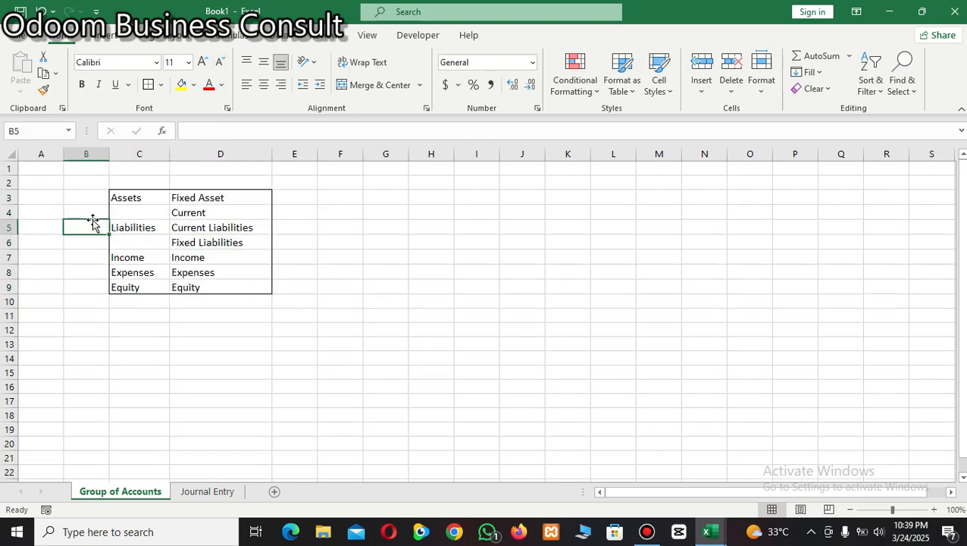
pyautogui.hotkey('ctrl', 'a')
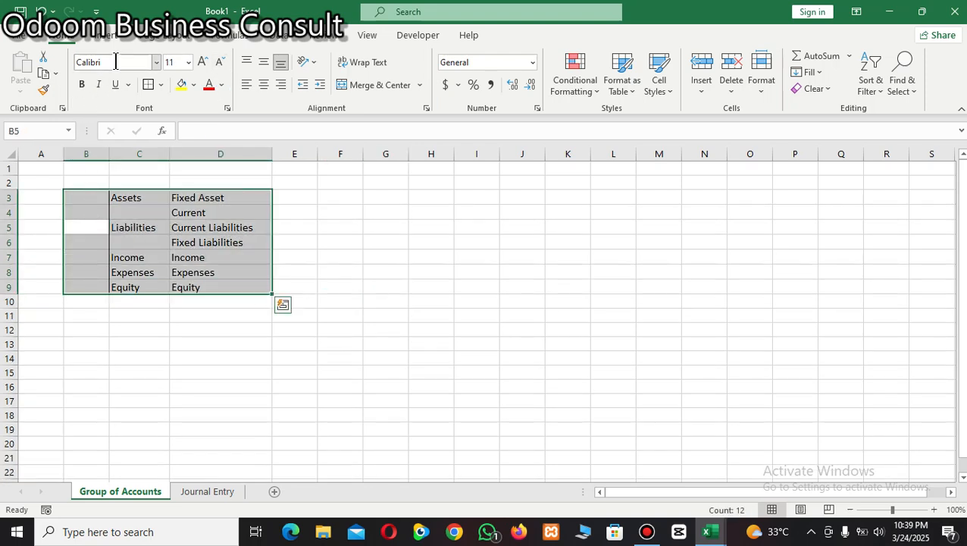
pyautogui.click(118, 61)
pyautogui.write('t')
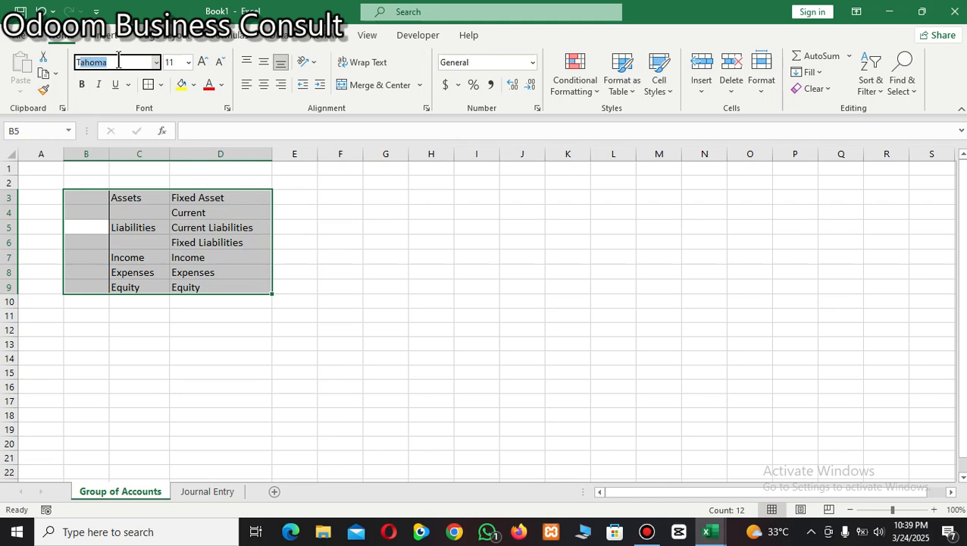
pyautogui.write('imes New R')
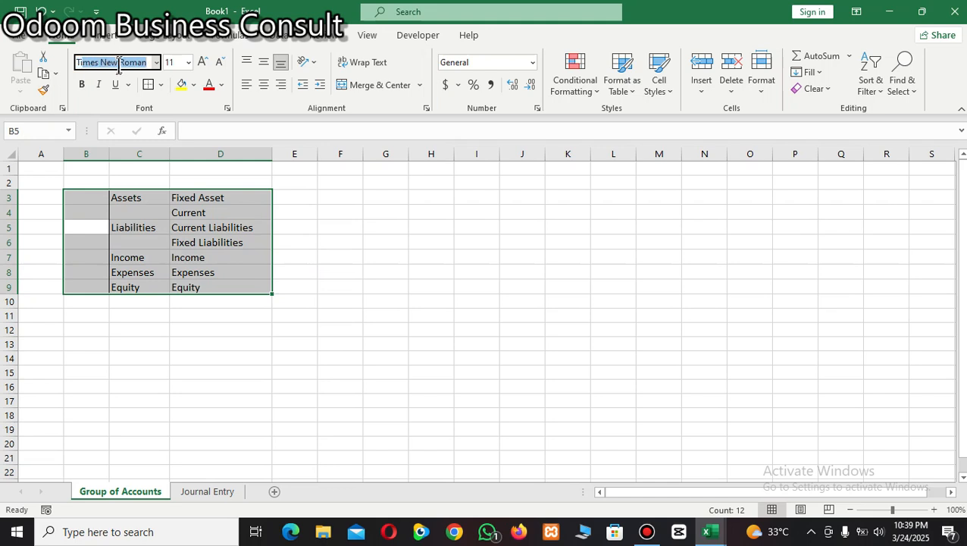
pyautogui.press('Return')
pyautogui.click(355, 273)
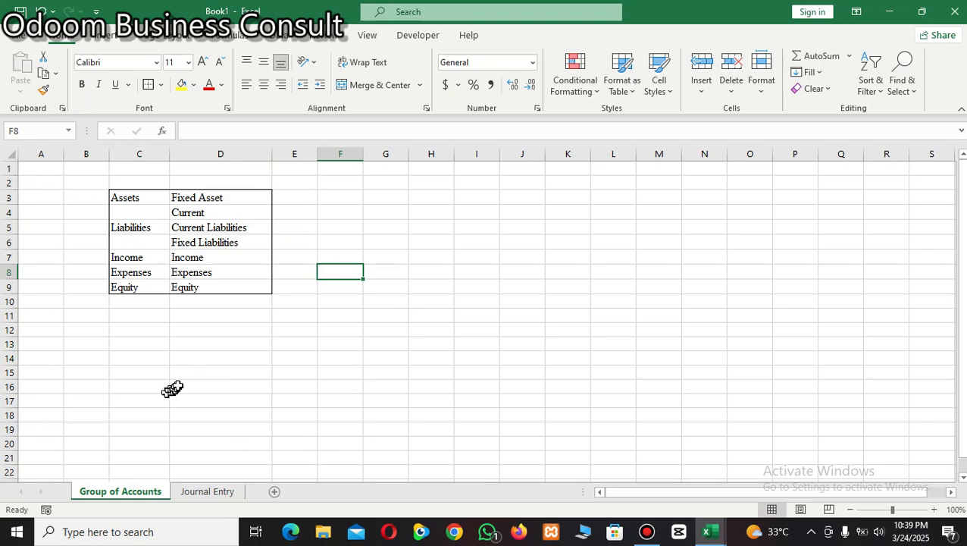
# On the Journal Entry sheet, enter the headings Date in C3 and Description in D3, and widen column D
pyautogui.click(219, 493)
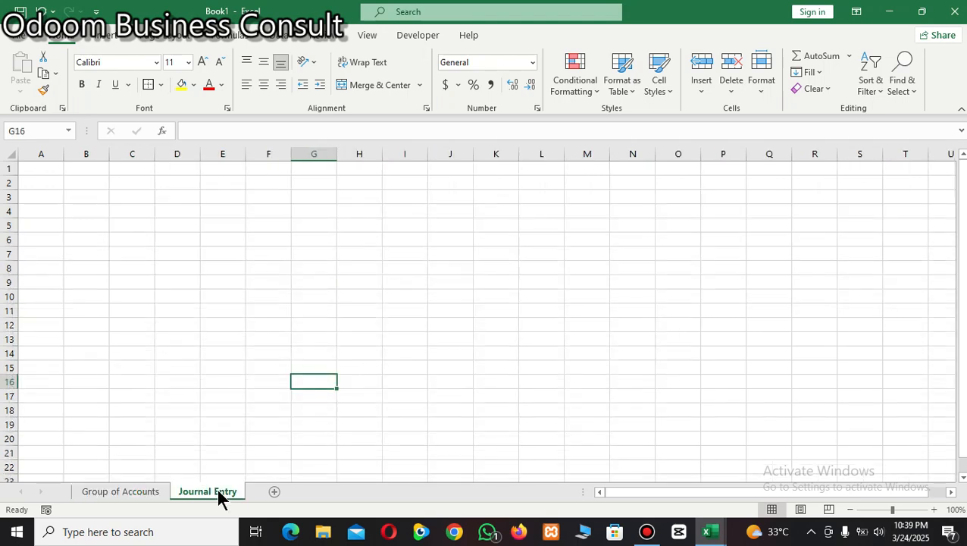
pyautogui.click(121, 494)
pyautogui.click(212, 493)
pyautogui.click(129, 203)
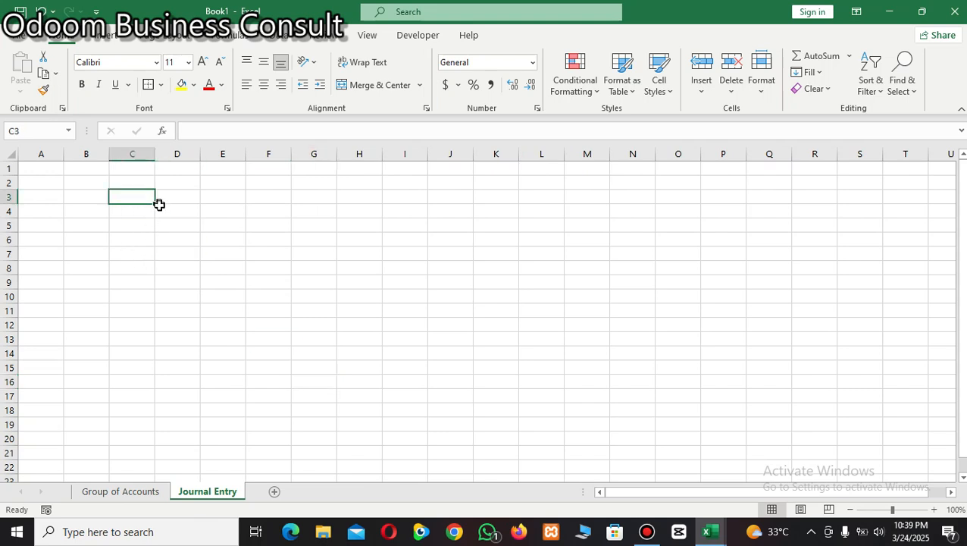
pyautogui.write('Date')
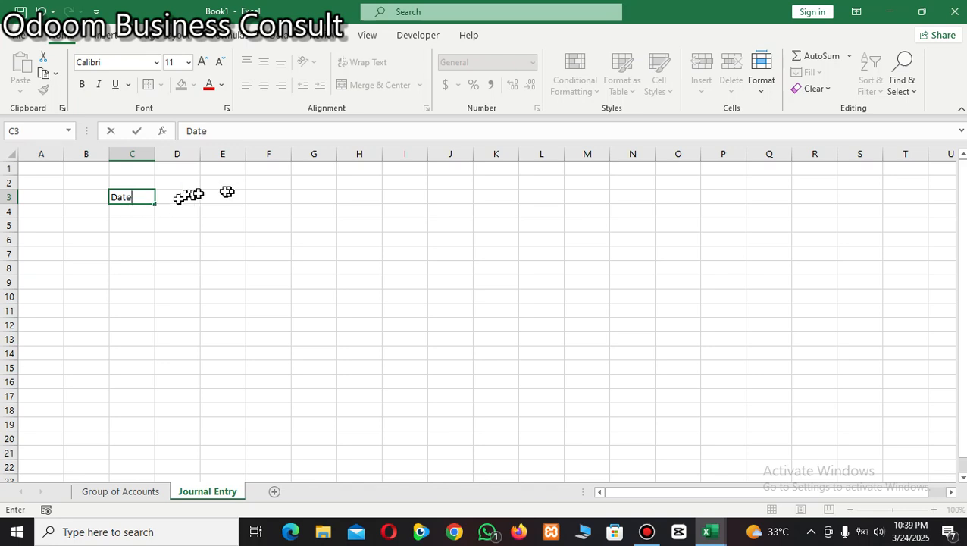
pyautogui.click(181, 197)
pyautogui.write('Descr')
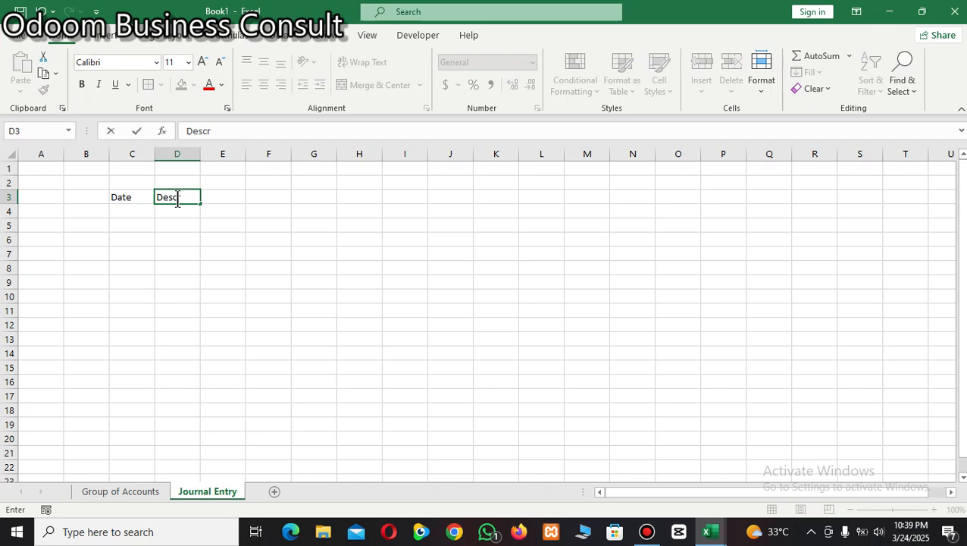
pyautogui.write('iption')
pyautogui.click(179, 268)
pyautogui.moveTo(202, 153); pyautogui.dragTo(257, 168)
# Enter the headings Account in E3 and Account Type in F3, and widen column F to fit its heading
pyautogui.click(283, 198)
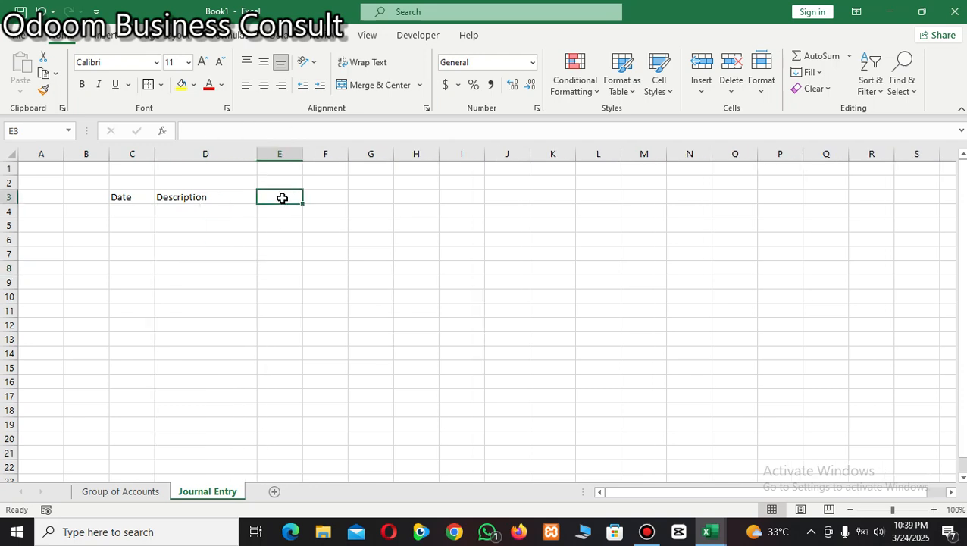
pyautogui.write('Account')
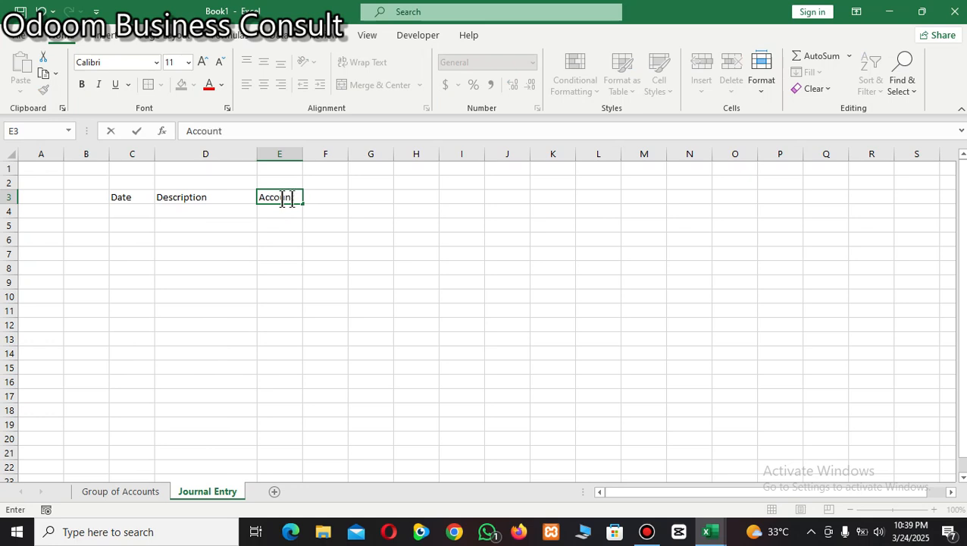
pyautogui.click(324, 197)
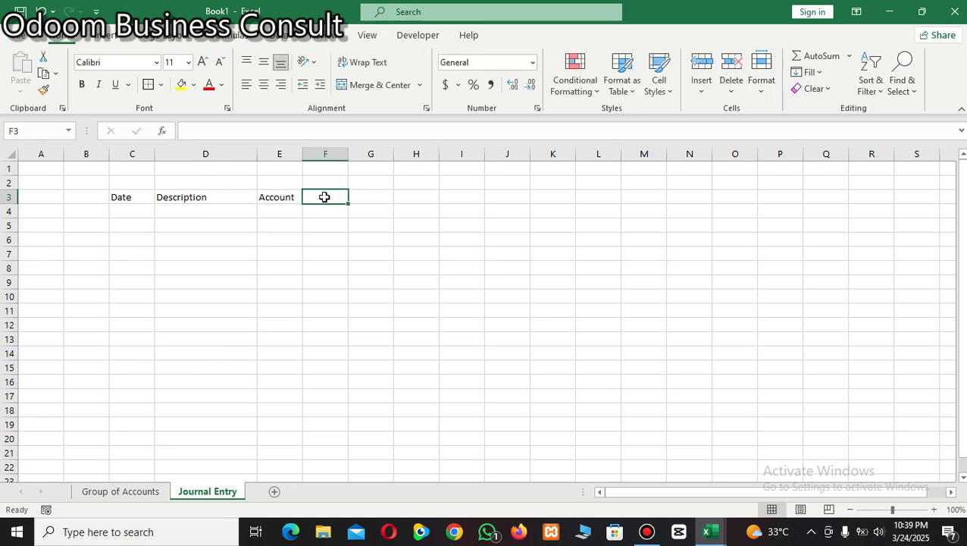
pyautogui.write('Account T')
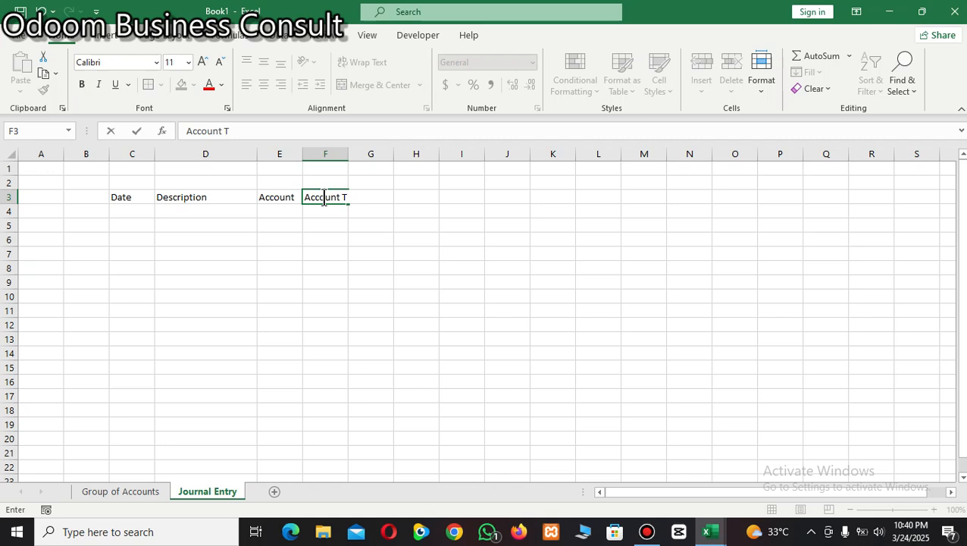
pyautogui.write('yp')
pyautogui.click(326, 282)
pyautogui.moveTo(349, 154); pyautogui.dragTo(388, 159)
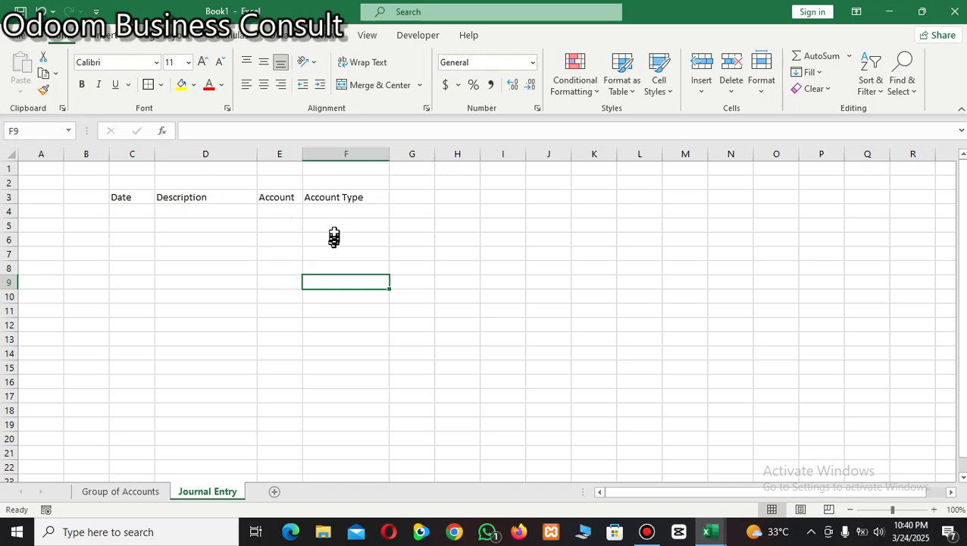
# Start a data validation rule on the whole Account Type column F and set it to allow a List
pyautogui.click(338, 216)
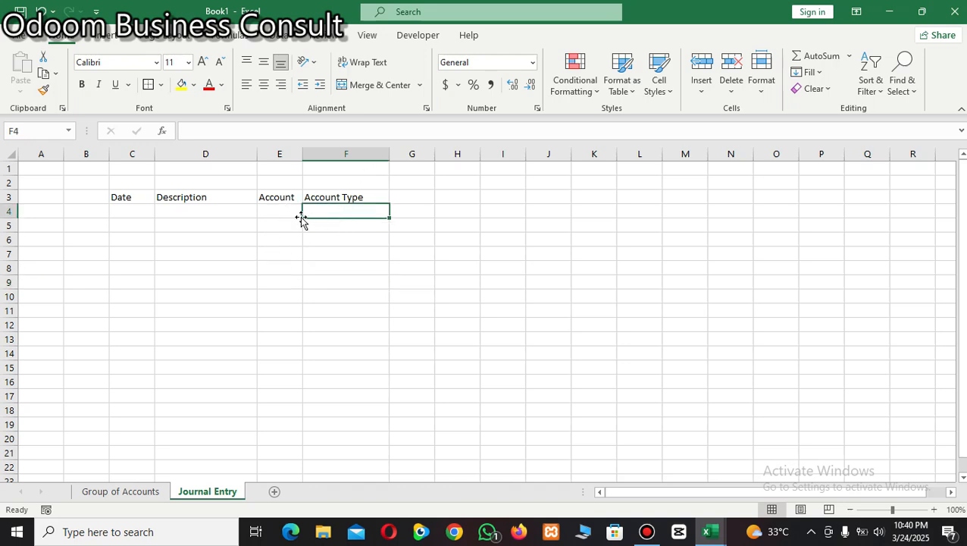
pyautogui.click(121, 491)
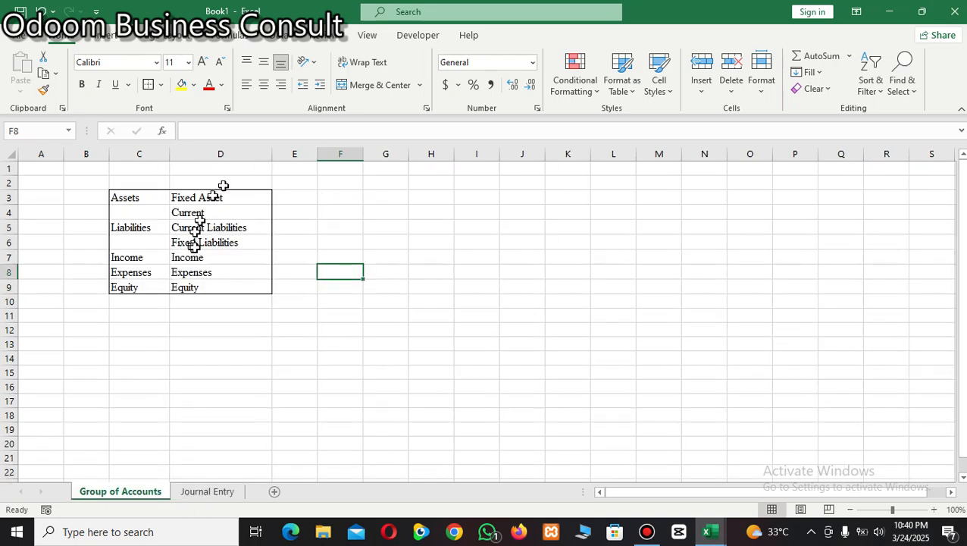
pyautogui.click(210, 493)
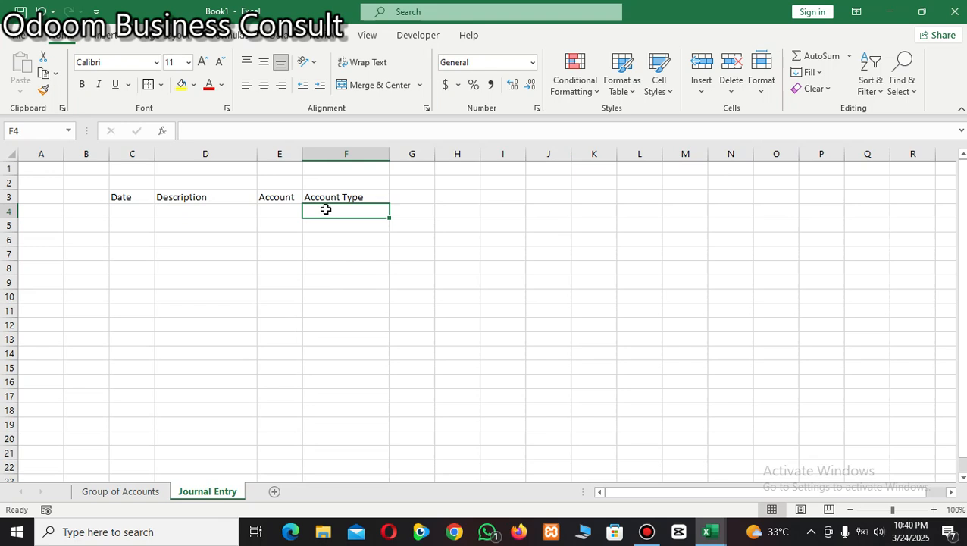
pyautogui.click(356, 153)
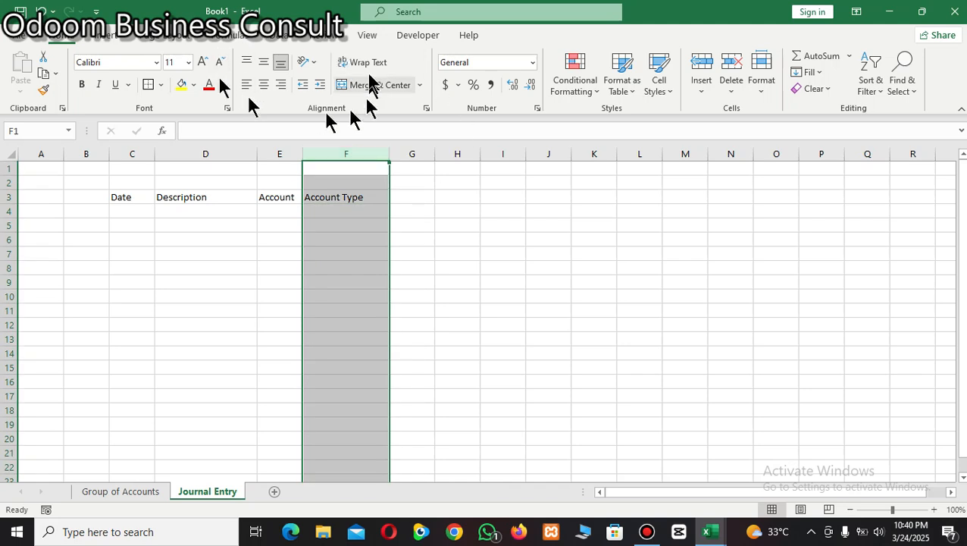
pyautogui.click(280, 36)
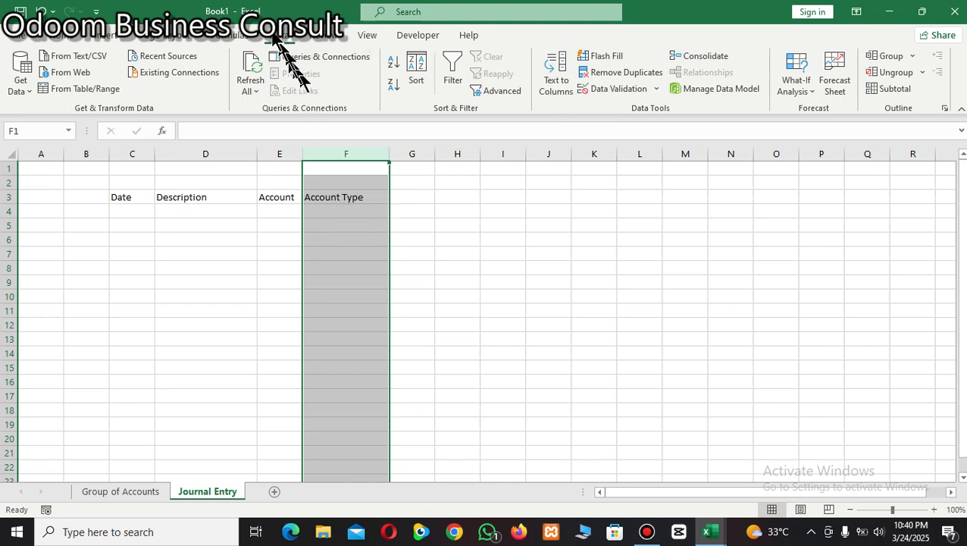
pyautogui.click(639, 90)
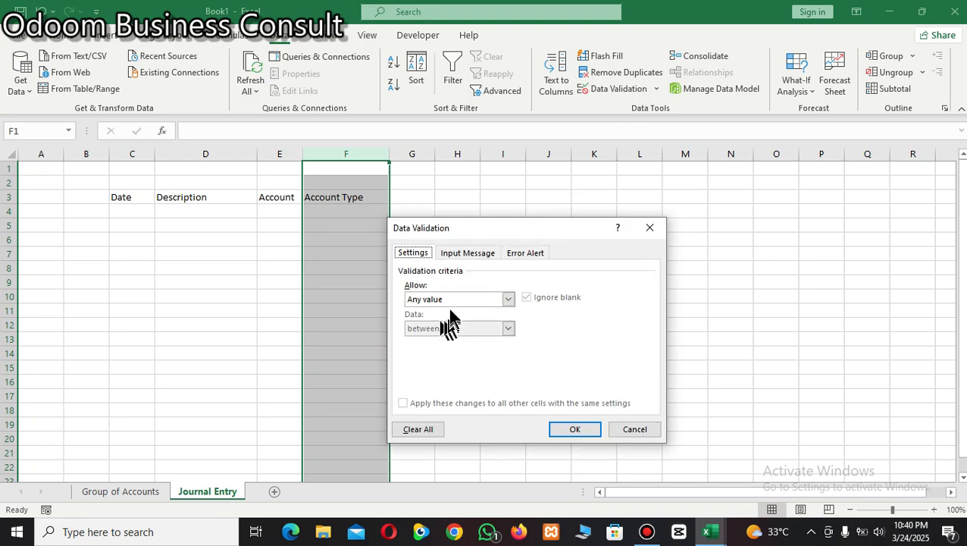
pyautogui.click(497, 300)
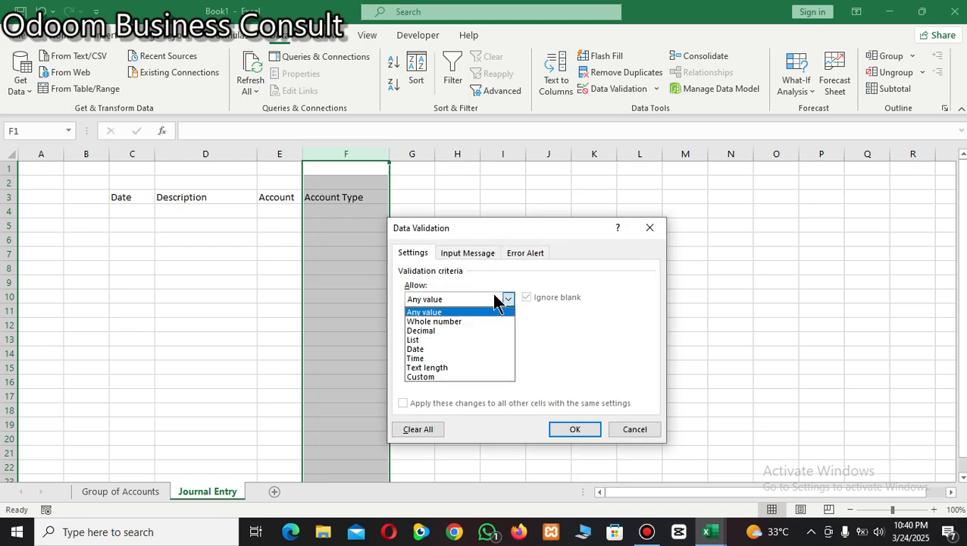
pyautogui.click(424, 332)
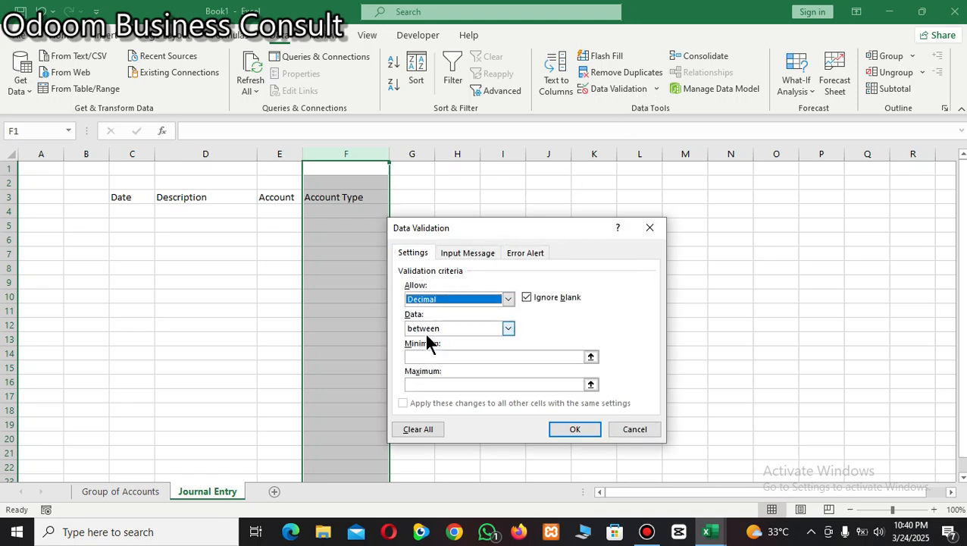
pyautogui.click(491, 299)
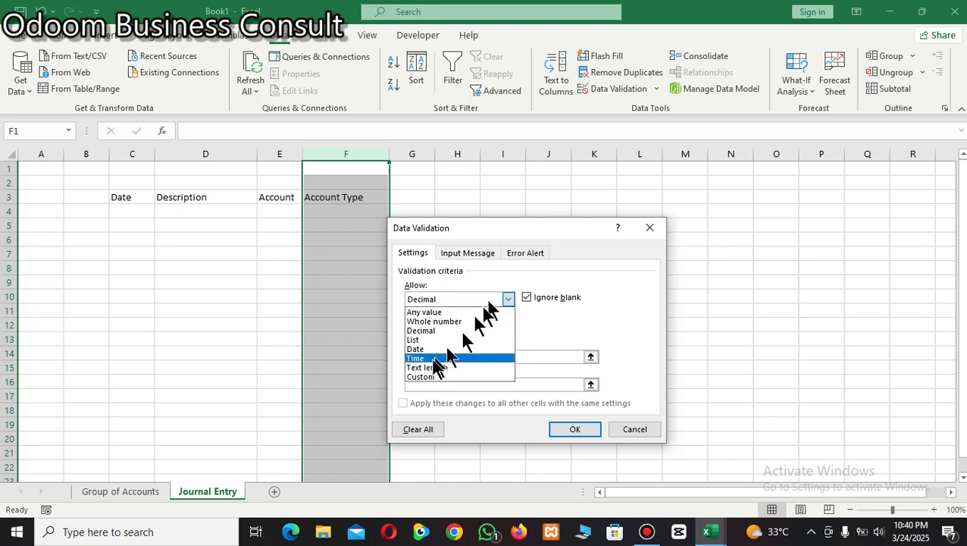
pyautogui.click(419, 339)
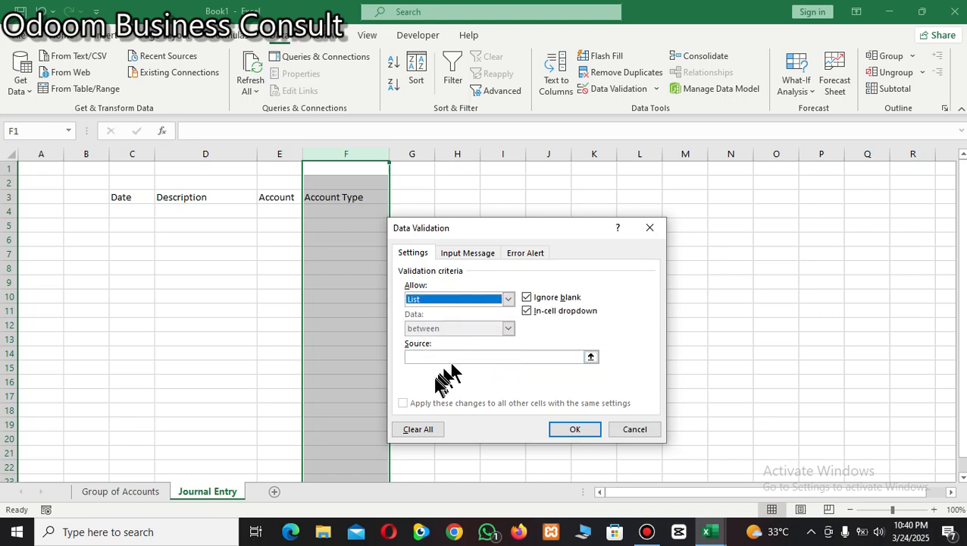
# Set the validation list's source to the subgroups in D3:D9 of the Group of Accounts sheet
pyautogui.click(591, 357)
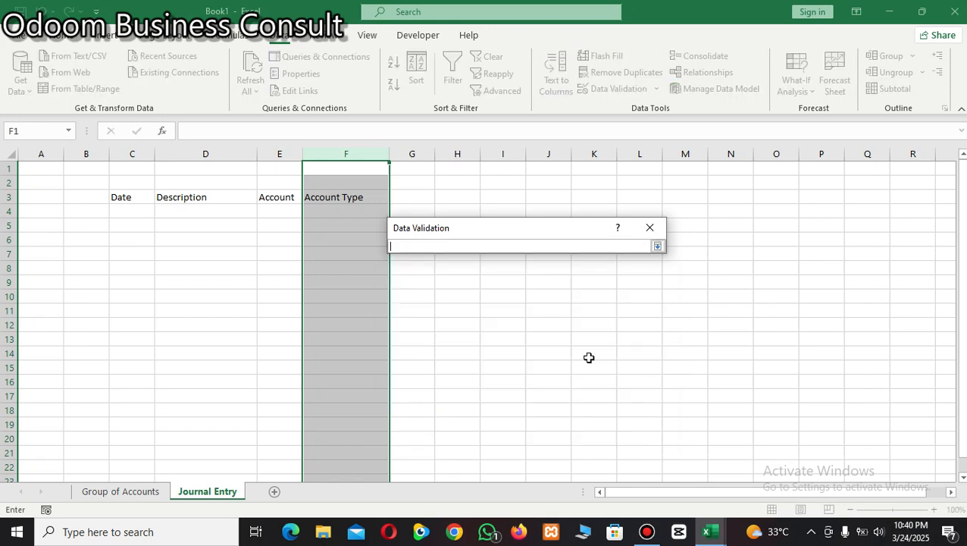
pyautogui.click(657, 245)
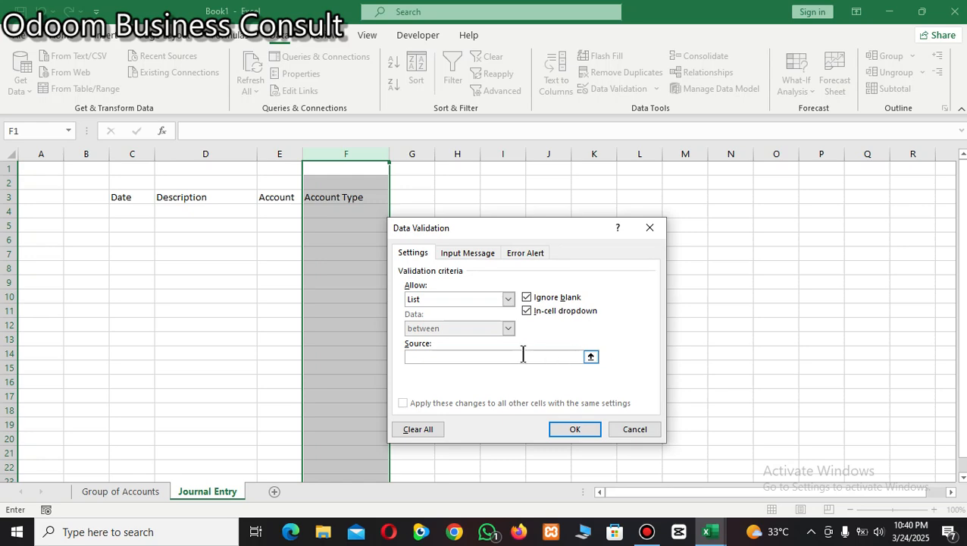
pyautogui.click(591, 358)
pyautogui.click(125, 491)
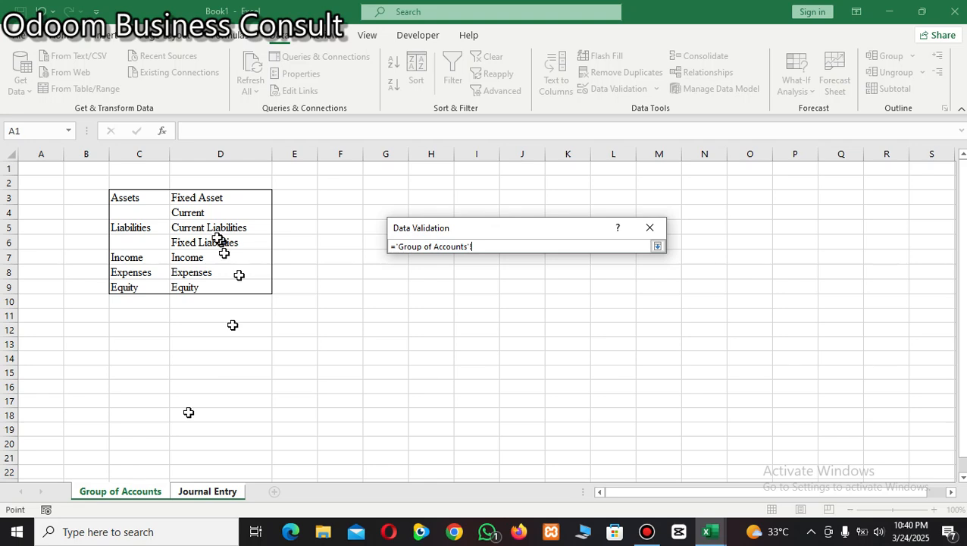
pyautogui.moveTo(205, 199); pyautogui.dragTo(213, 283)
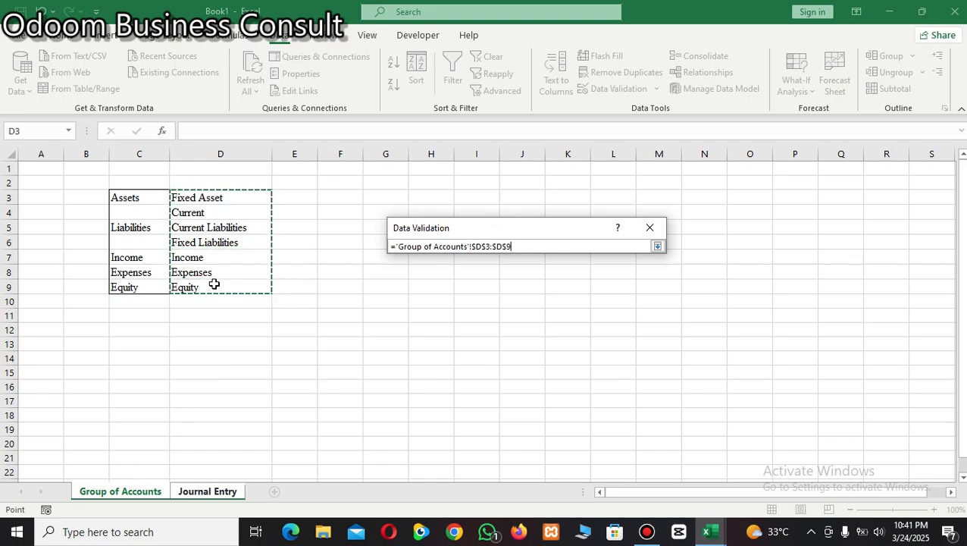
pyautogui.press('Return')
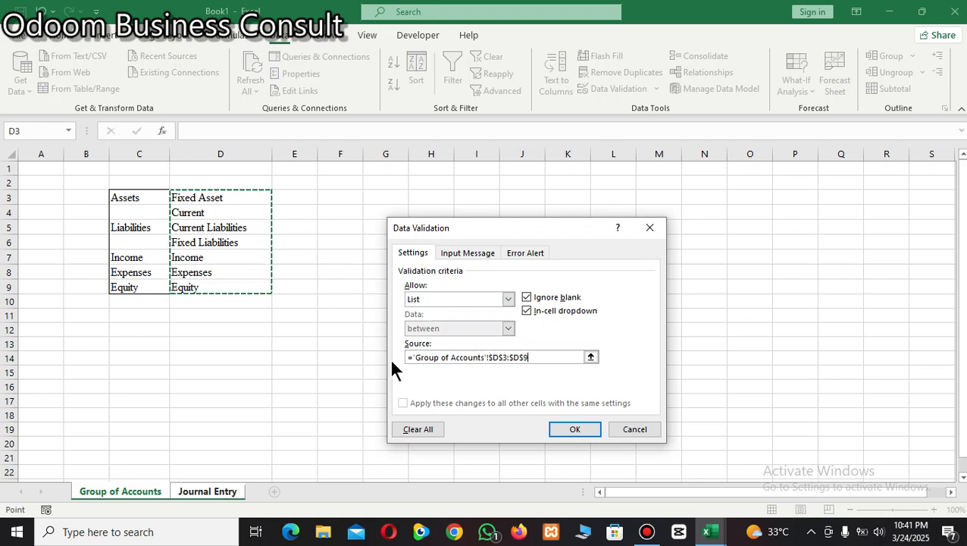
# Apply the validation with input title "Account Group" and message "Please Select the Specific Account Group for the Transactions", and select cell F4
pyautogui.click(468, 253)
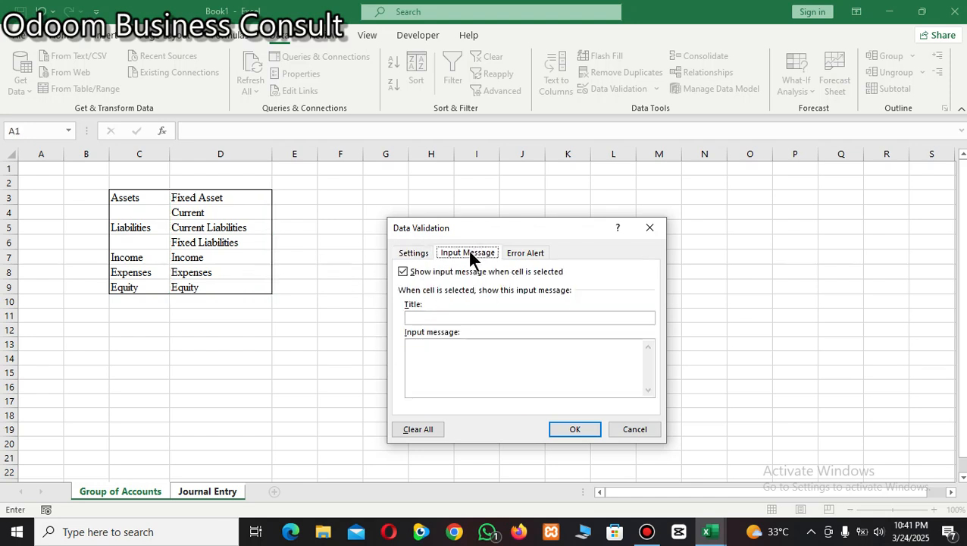
pyautogui.click(433, 318)
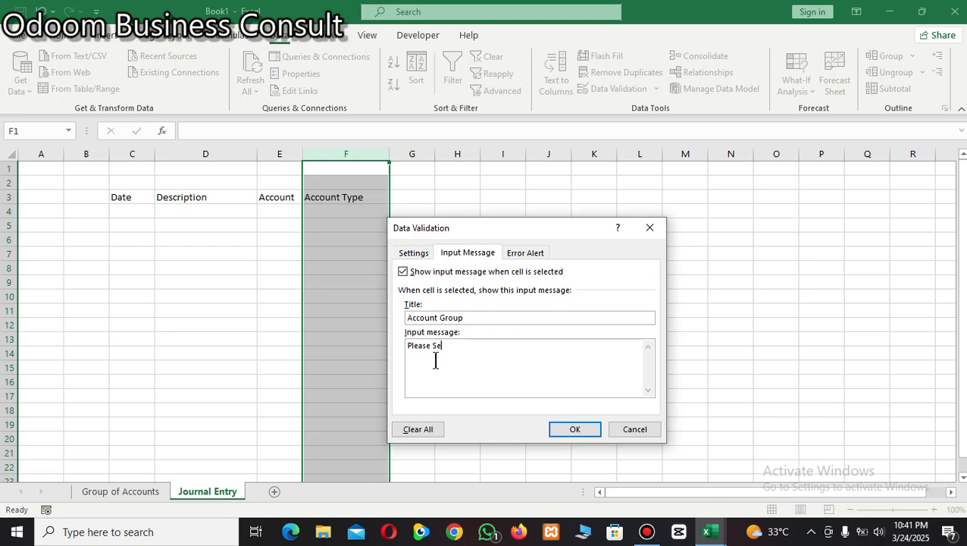
pyautogui.write('th')
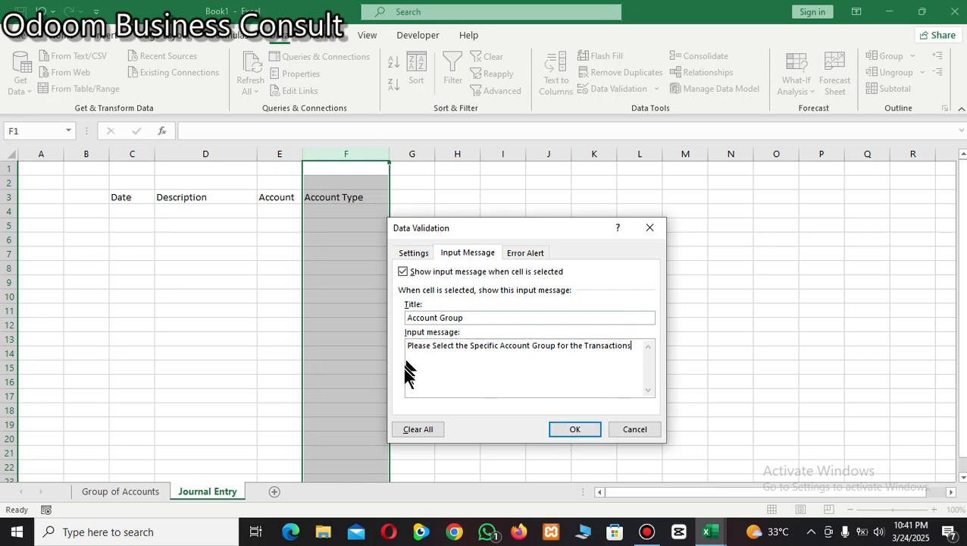
pyautogui.click(576, 429)
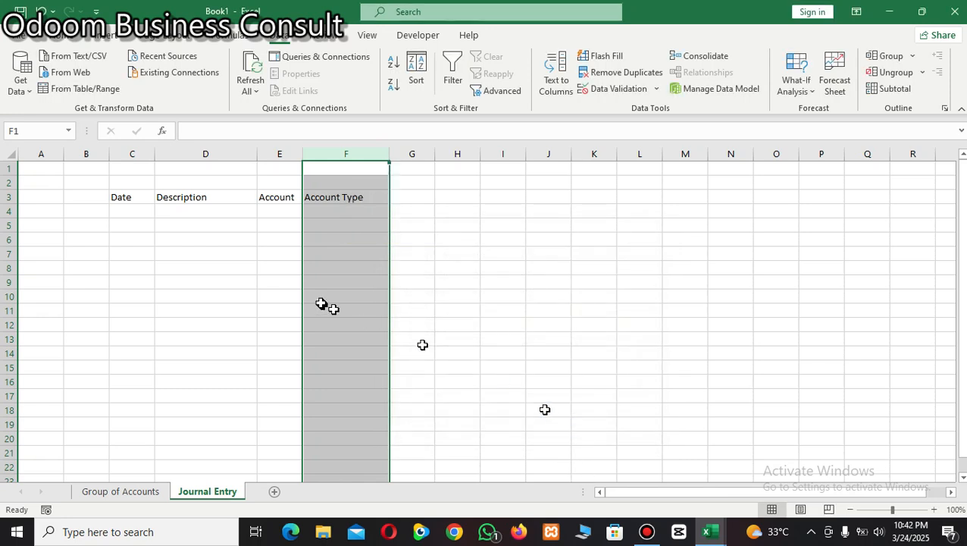
pyautogui.click(493, 285)
pyautogui.click(345, 212)
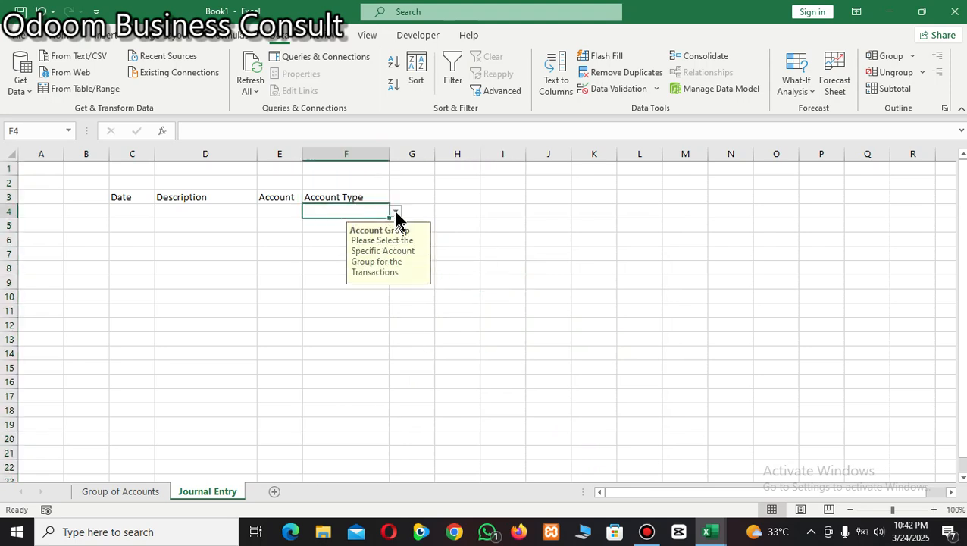
# Check the Account Type dropdown options in F4, and enter the headings Debit in G3 and Credit in H3
pyautogui.click(395, 212)
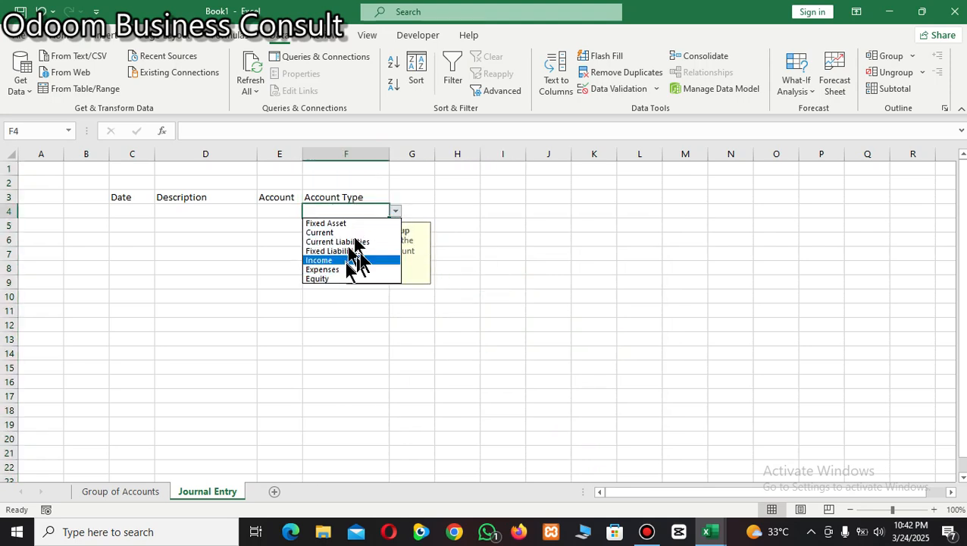
pyautogui.click(464, 286)
pyautogui.click(414, 195)
pyautogui.write('Debit')
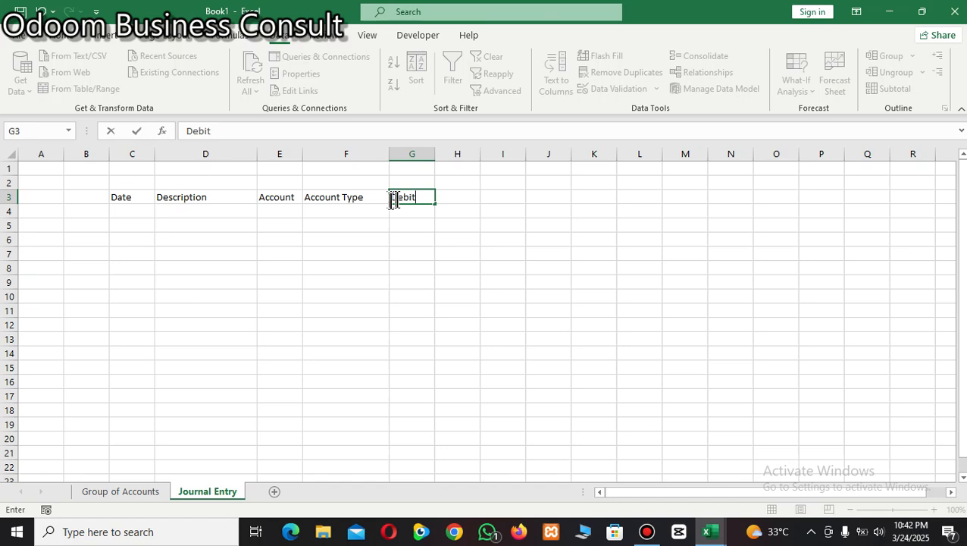
pyautogui.click(465, 198)
pyautogui.write('C')
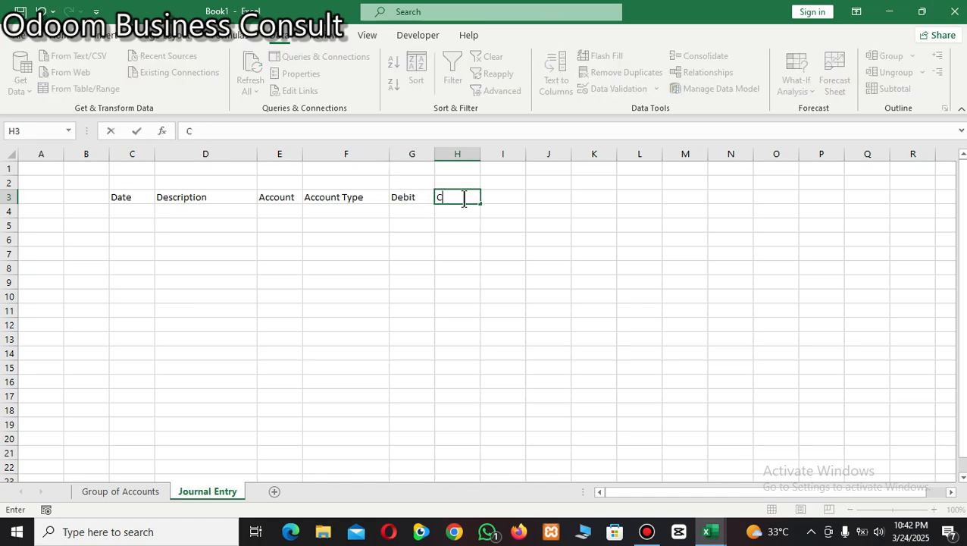
pyautogui.write('redit')
pyautogui.click(473, 321)
# Enter the heading Comments in I3 and widen columns G, H and I
pyautogui.click(492, 198)
pyautogui.write('Commen')
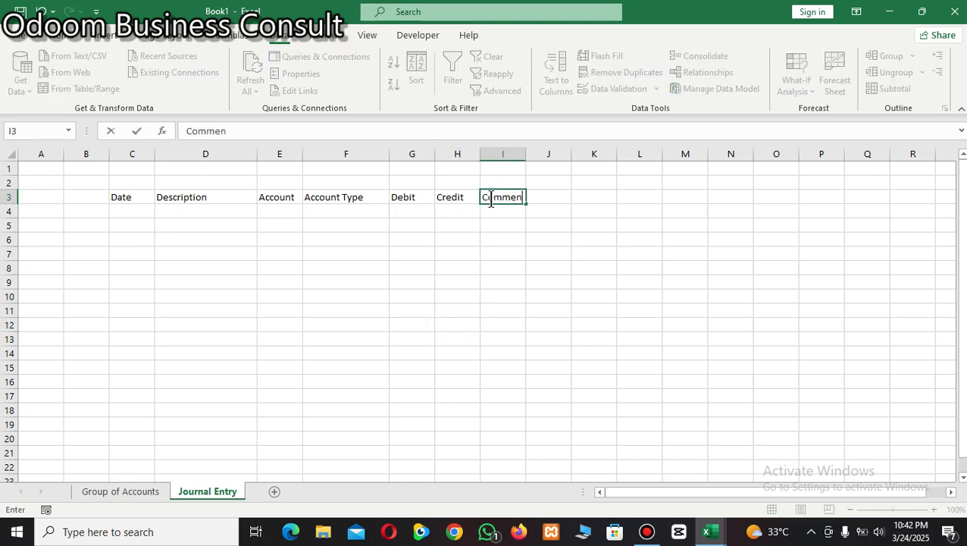
pyautogui.write('ts')
pyautogui.click(506, 295)
pyautogui.moveTo(526, 151); pyautogui.dragTo(552, 152)
pyautogui.moveTo(483, 154); pyautogui.dragTo(496, 154)
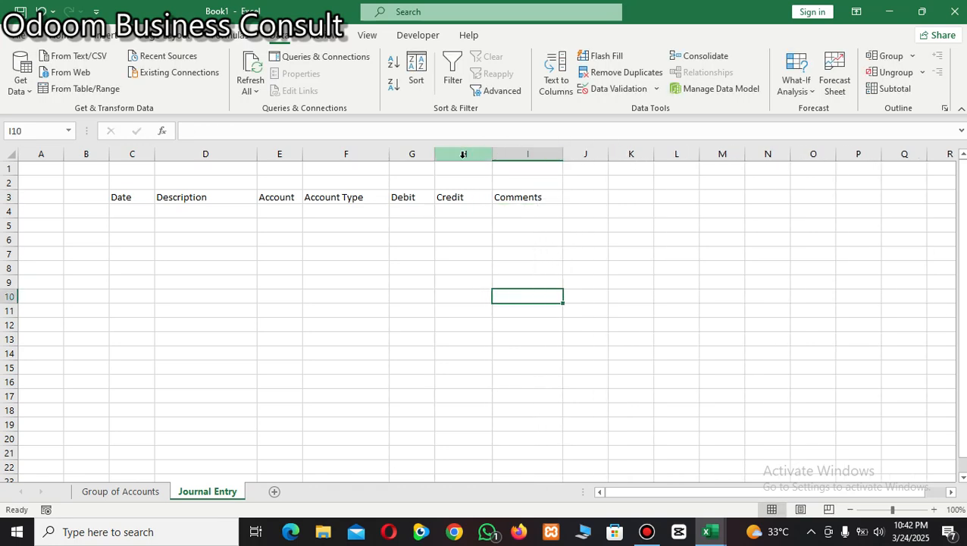
pyautogui.moveTo(433, 154); pyautogui.dragTo(447, 154)
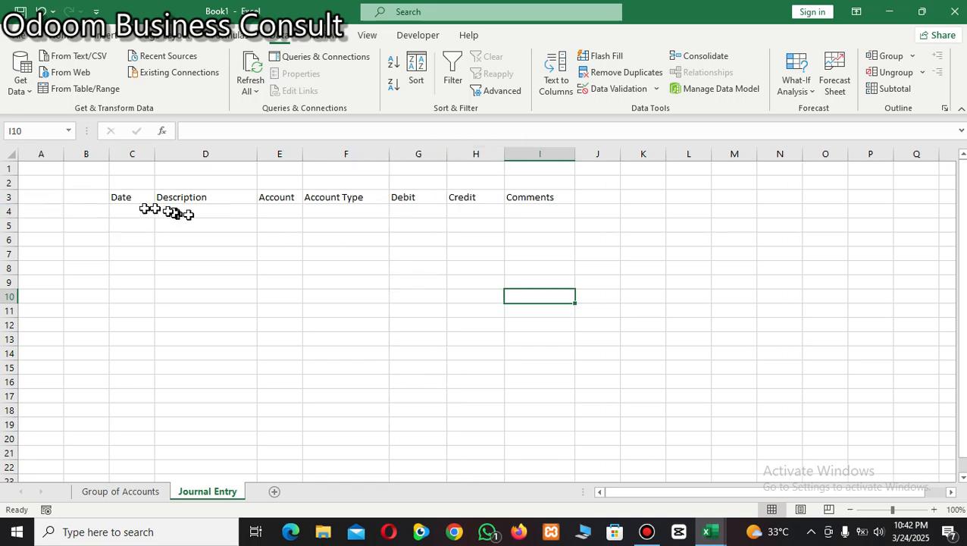
# Add outside borders around the journal table C3:J21 and around its header row C3:J3
pyautogui.moveTo(119, 199); pyautogui.dragTo(576, 451)
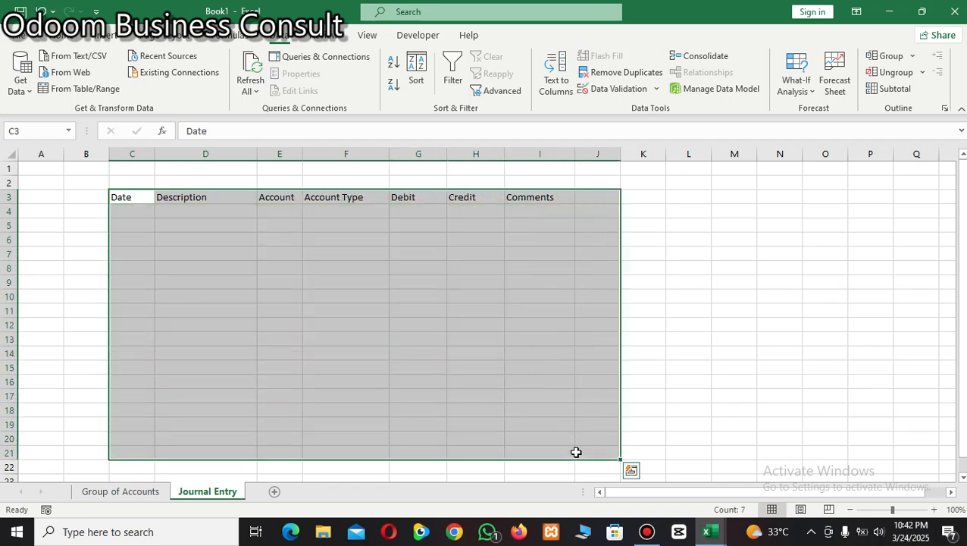
pyautogui.click(83, 35)
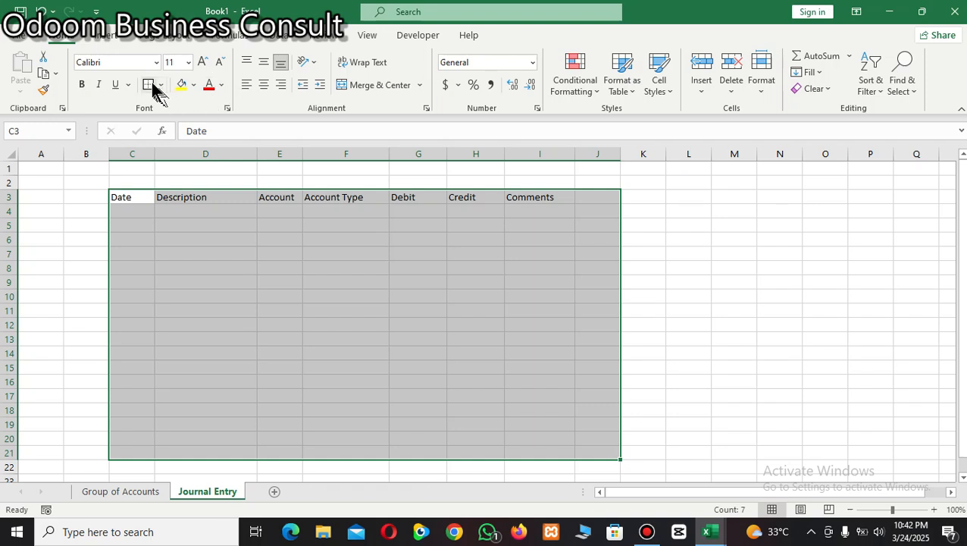
pyautogui.click(307, 239)
pyautogui.moveTo(130, 199); pyautogui.dragTo(588, 196)
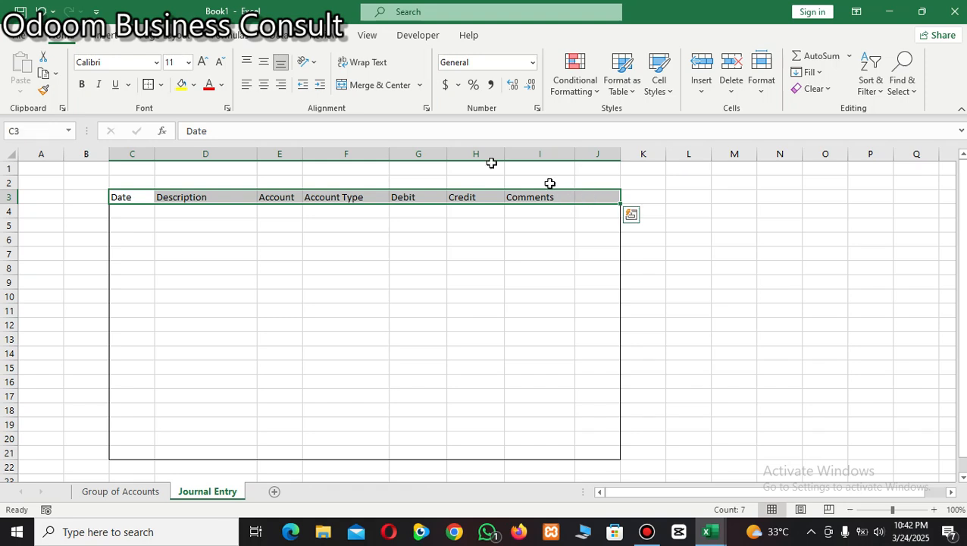
pyautogui.click(232, 280)
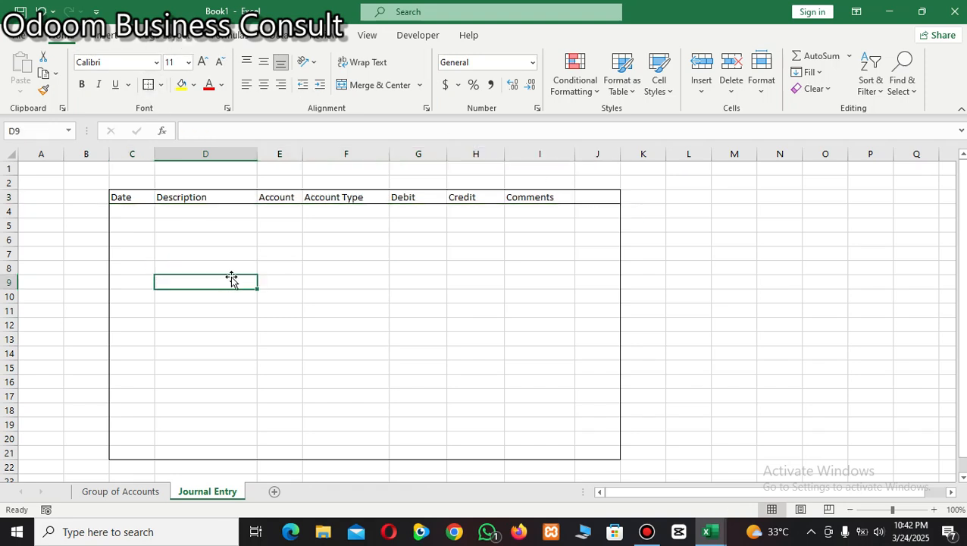
# Make the headings in row 3 bold and increase their font size to 12
pyautogui.click(9, 197)
pyautogui.click(82, 84)
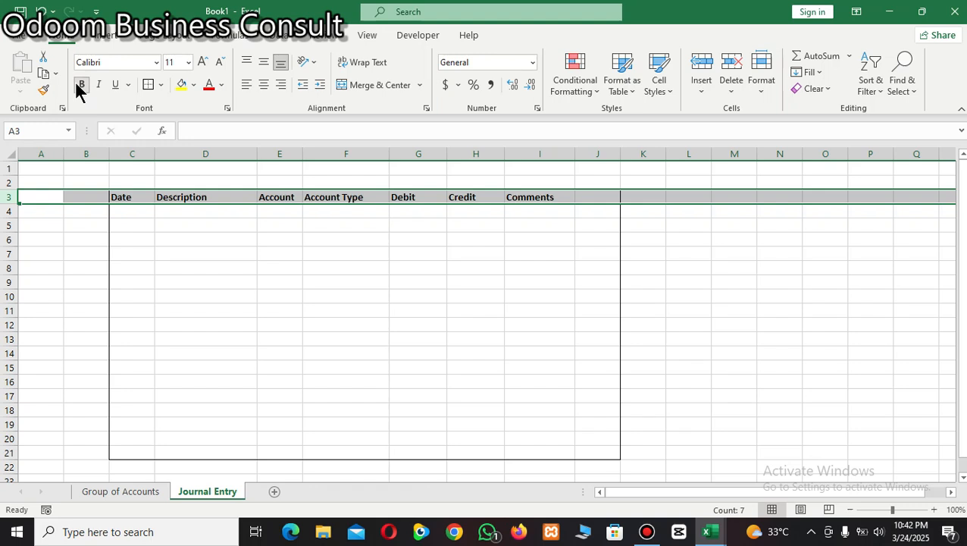
pyautogui.click(203, 62)
pyautogui.click(277, 270)
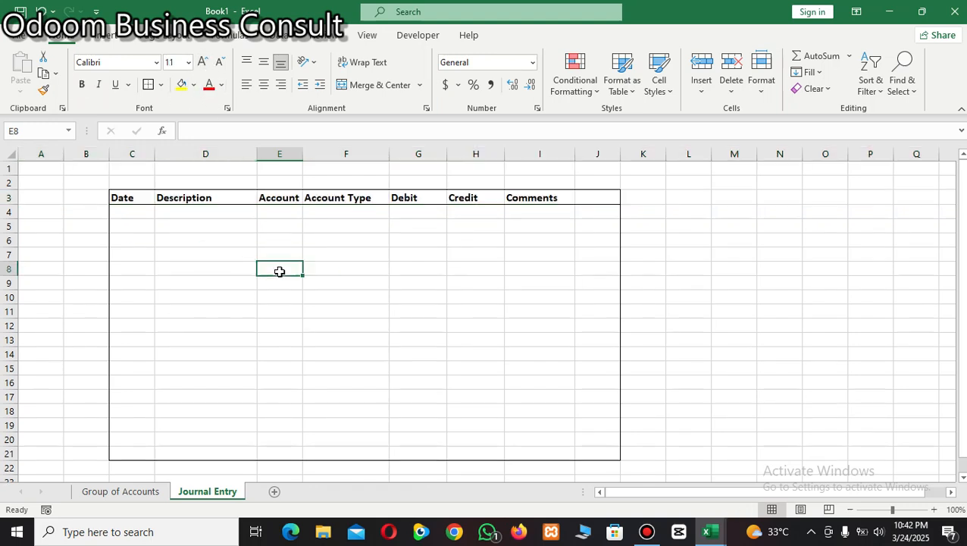
# Apply the Comma Style number format to the whole Debit column G and Credit column H
pyautogui.click(417, 154)
pyautogui.click(491, 86)
pyautogui.click(476, 155)
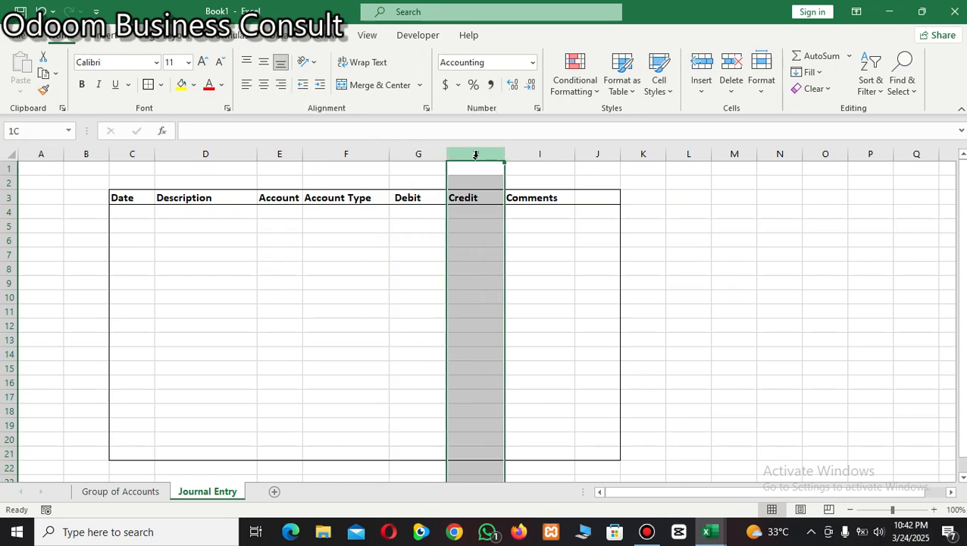
pyautogui.click(491, 85)
pyautogui.click(373, 295)
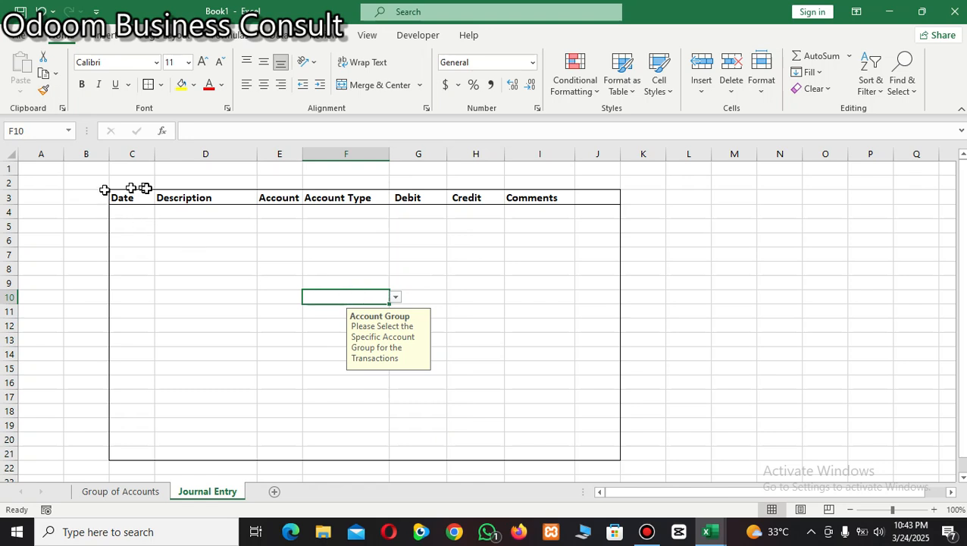
# Widen the Date column C and format it with the Date category, type *3/14/2012
pyautogui.moveTo(156, 154); pyautogui.dragTo(207, 159)
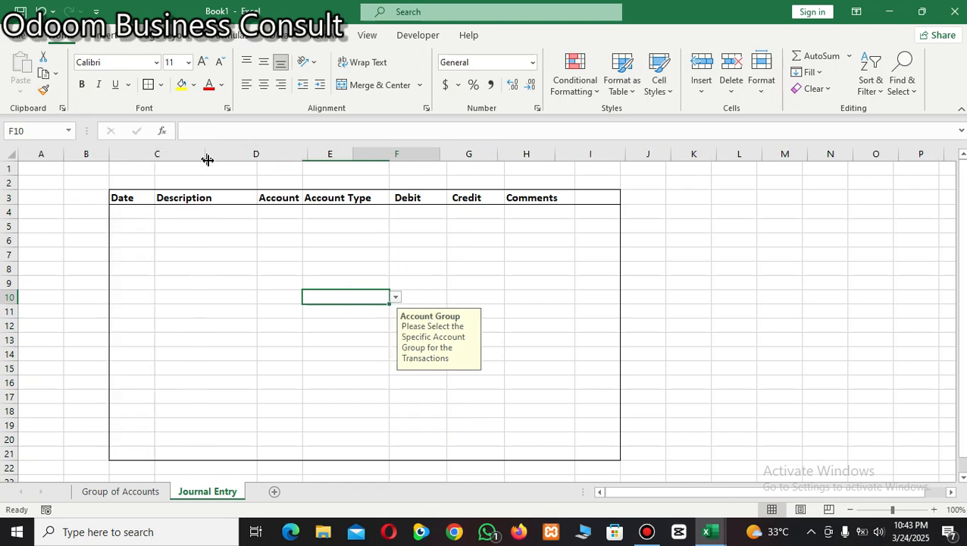
pyautogui.click(149, 154)
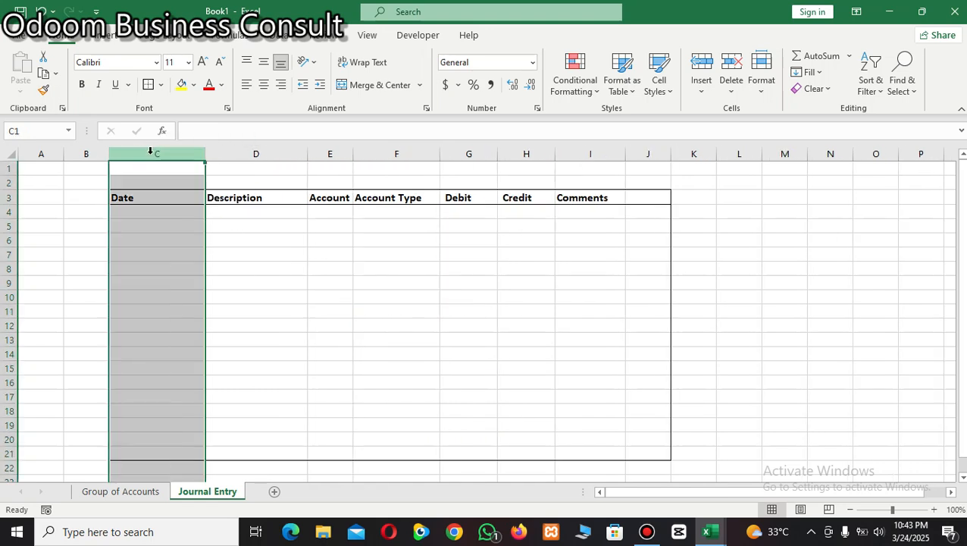
pyautogui.rightClick(134, 235)
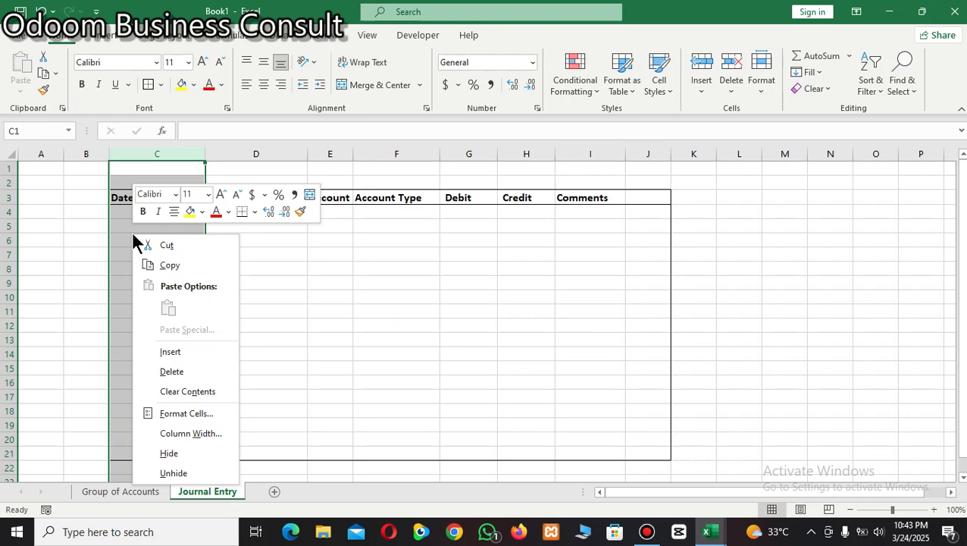
pyautogui.click(177, 413)
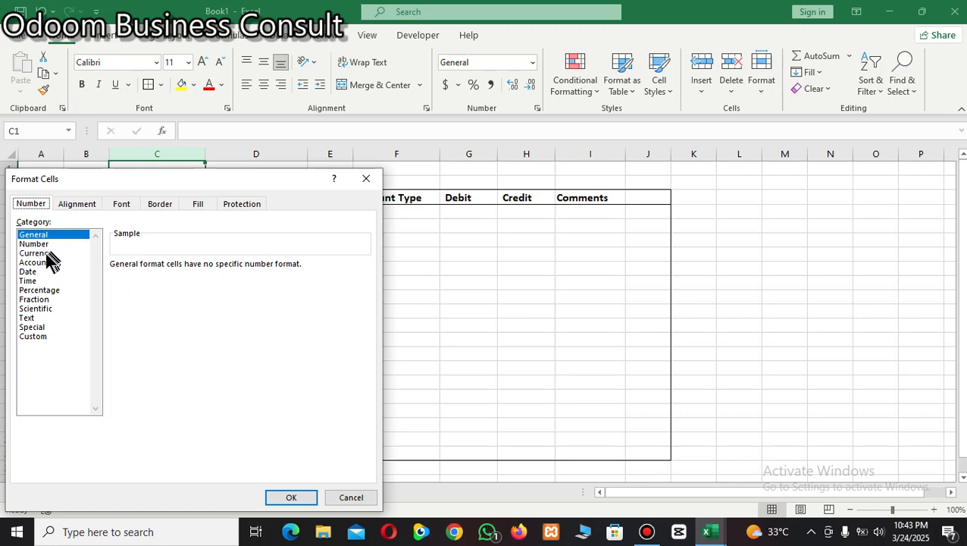
pyautogui.click(28, 272)
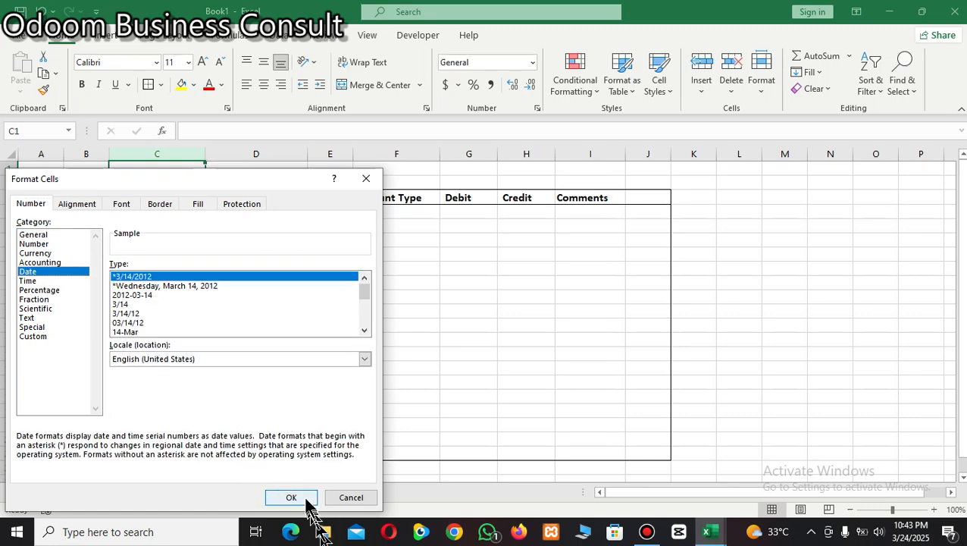
pyautogui.click(292, 497)
pyautogui.click(355, 316)
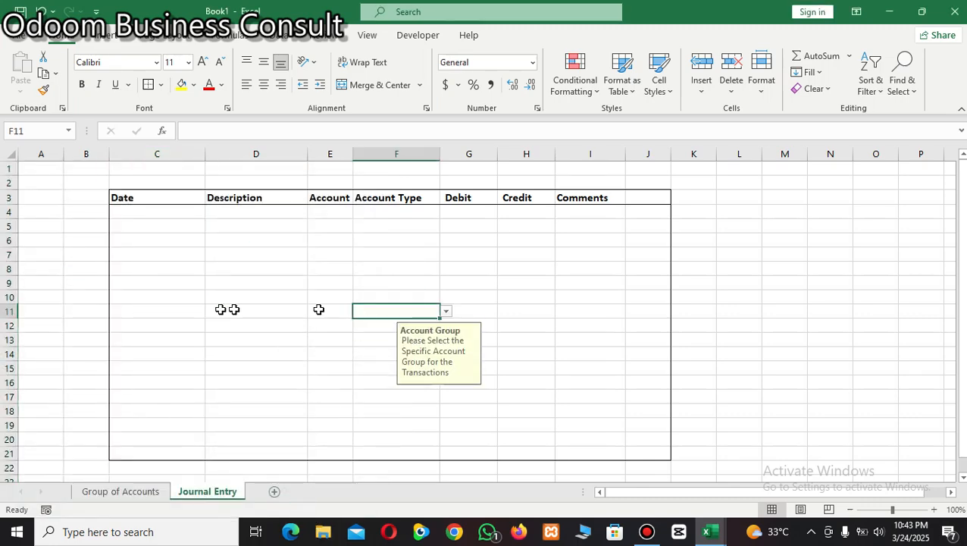
# Widen the Account column E slightly so its heading has more room
pyautogui.click(477, 227)
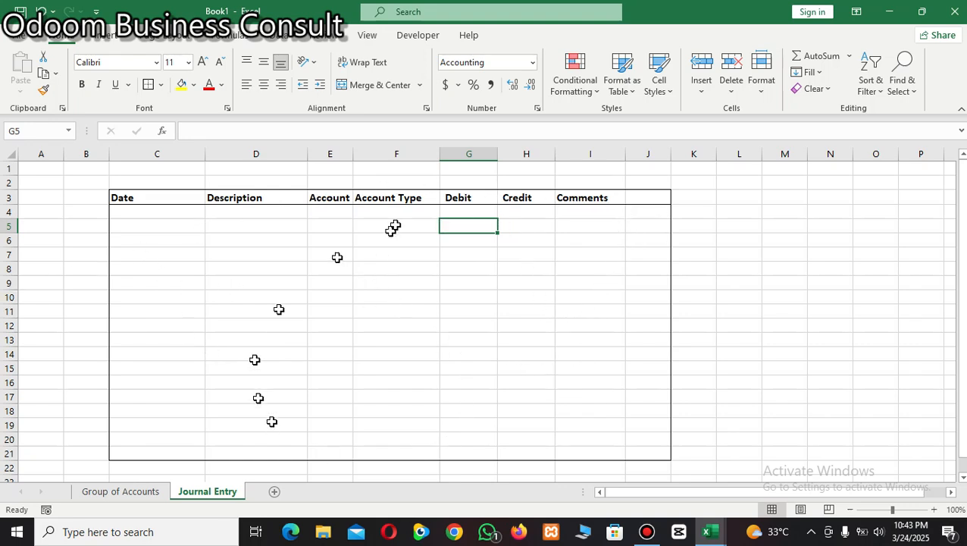
pyautogui.moveTo(354, 154); pyautogui.dragTo(366, 154)
pyautogui.click(406, 300)
pyautogui.click(488, 226)
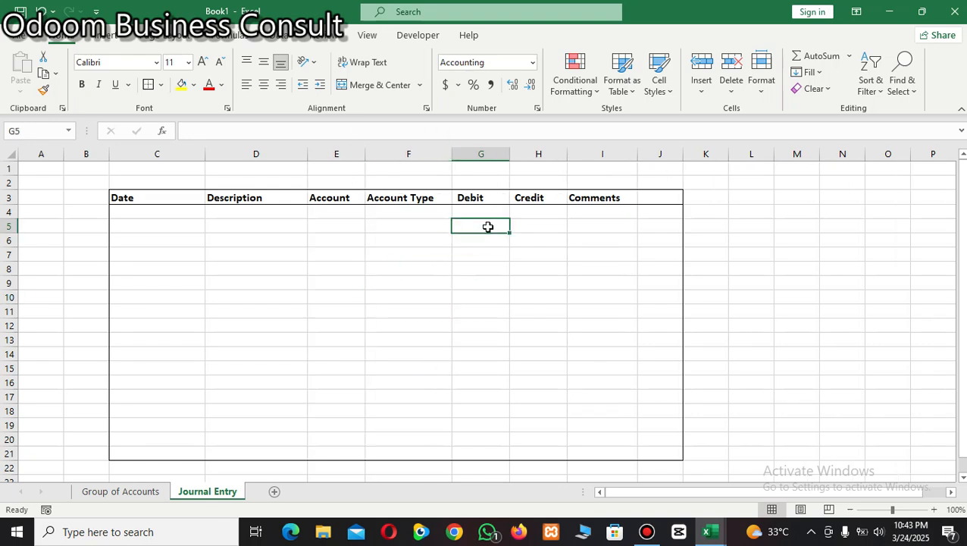
# Delete the empty column J and close the table's edge with a right border along I3:I21
pyautogui.rightClick(661, 150)
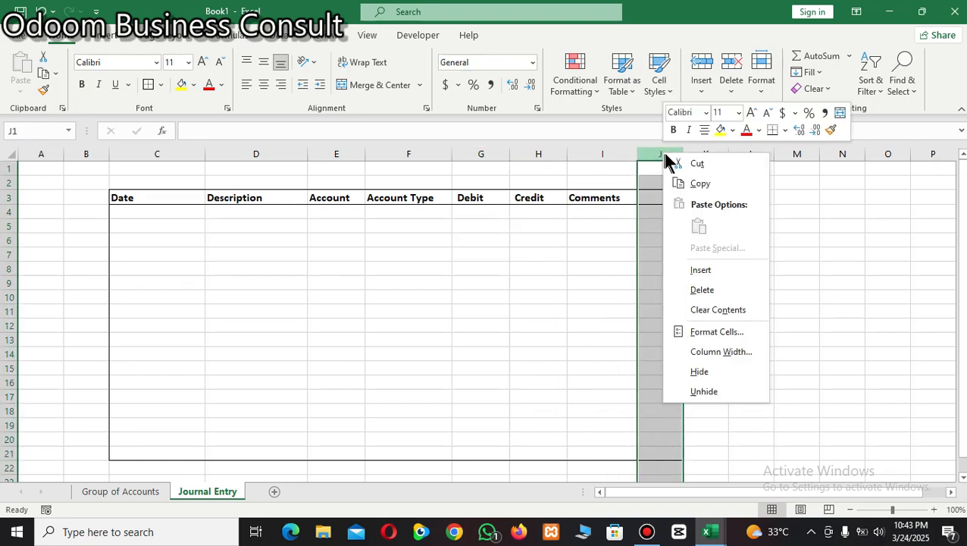
pyautogui.click(717, 291)
pyautogui.click(384, 298)
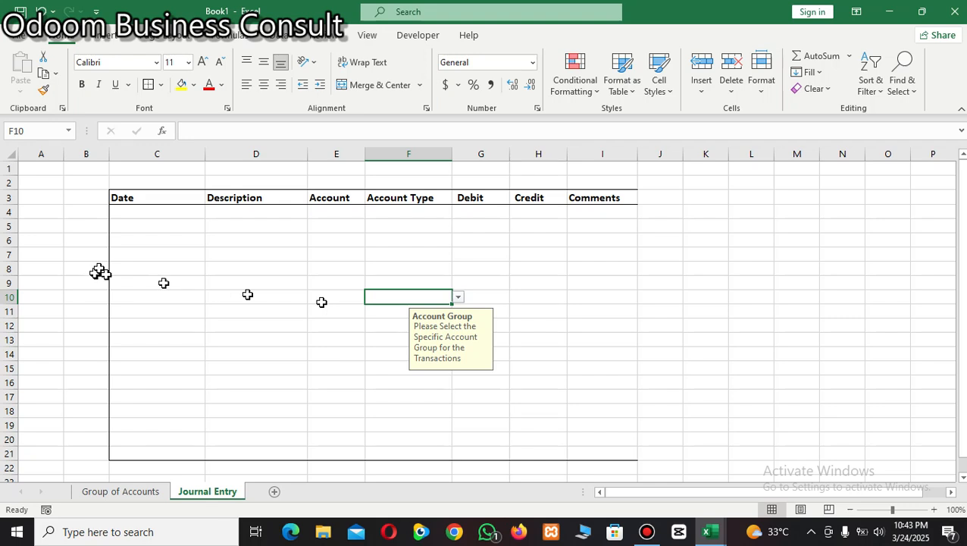
pyautogui.click(143, 211)
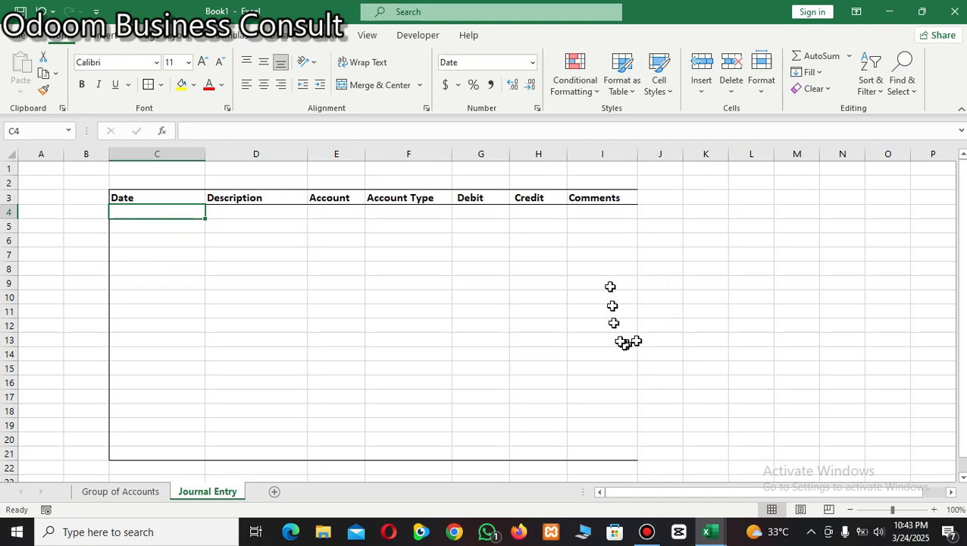
pyautogui.moveTo(620, 196); pyautogui.dragTo(611, 462)
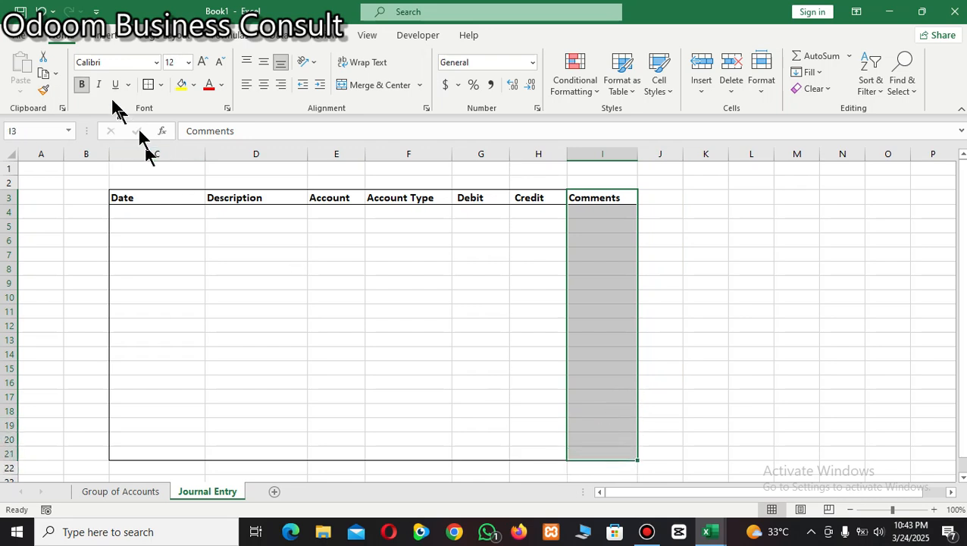
pyautogui.click(161, 84)
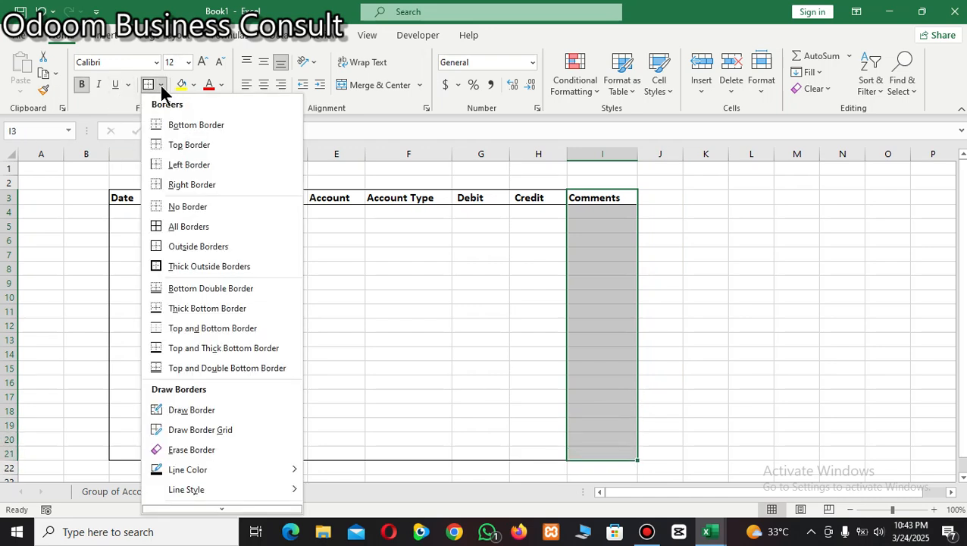
pyautogui.click(190, 184)
pyautogui.click(435, 370)
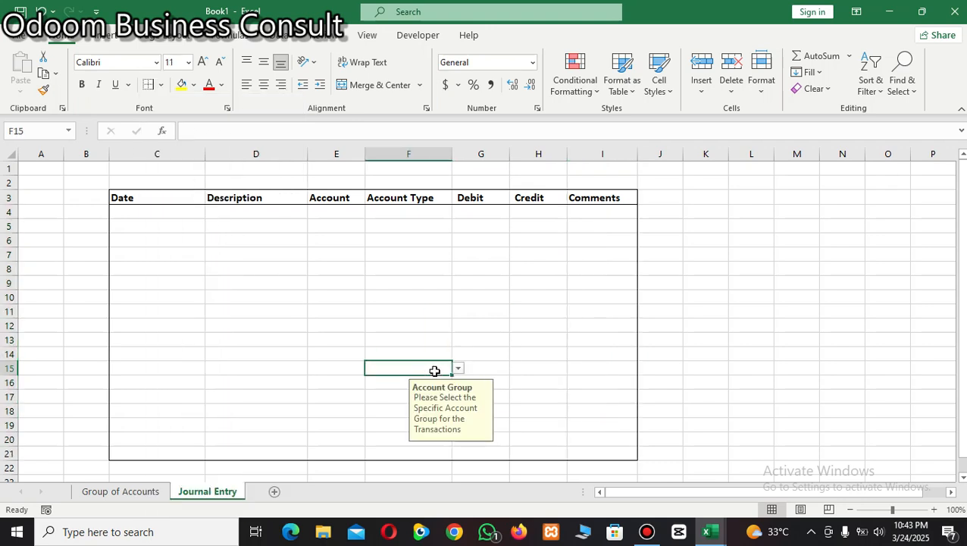
# Enter the date 1/1/2025 in C4 and the description "Started Business with Cash" in D4
pyautogui.click(135, 214)
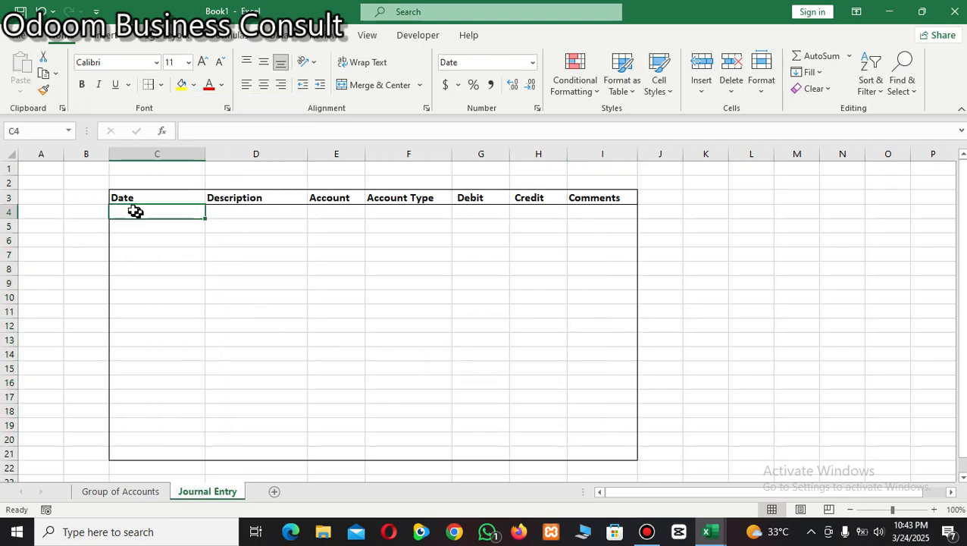
pyautogui.write('1/1/2025')
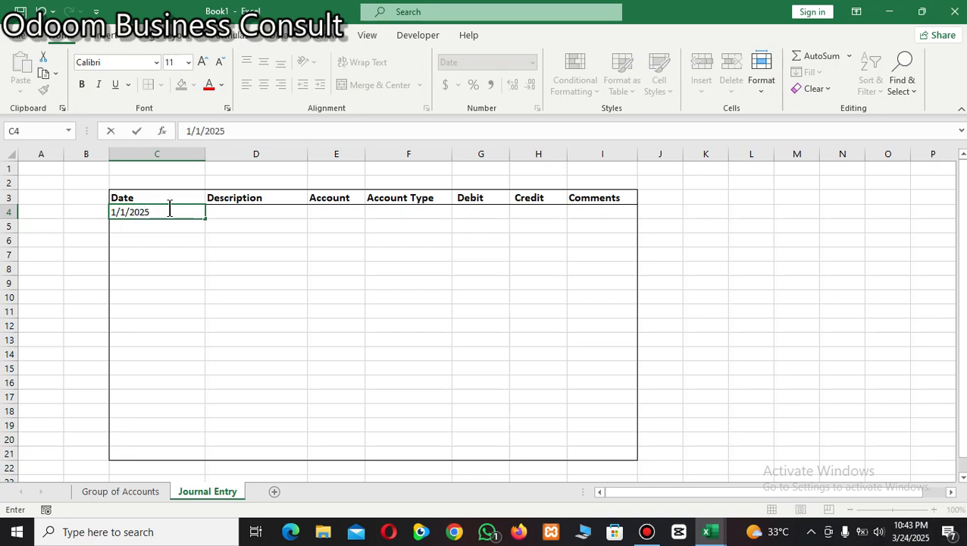
pyautogui.click(231, 215)
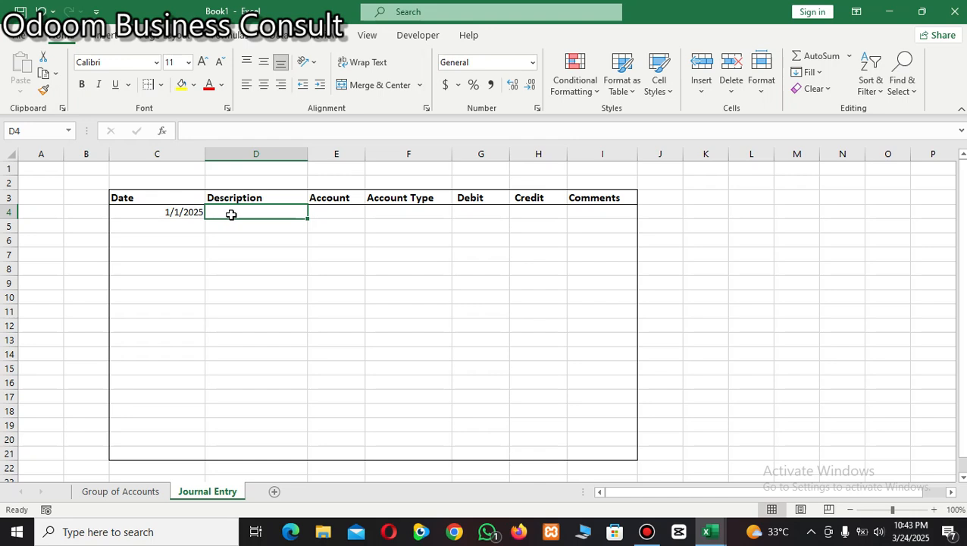
pyautogui.write('S')
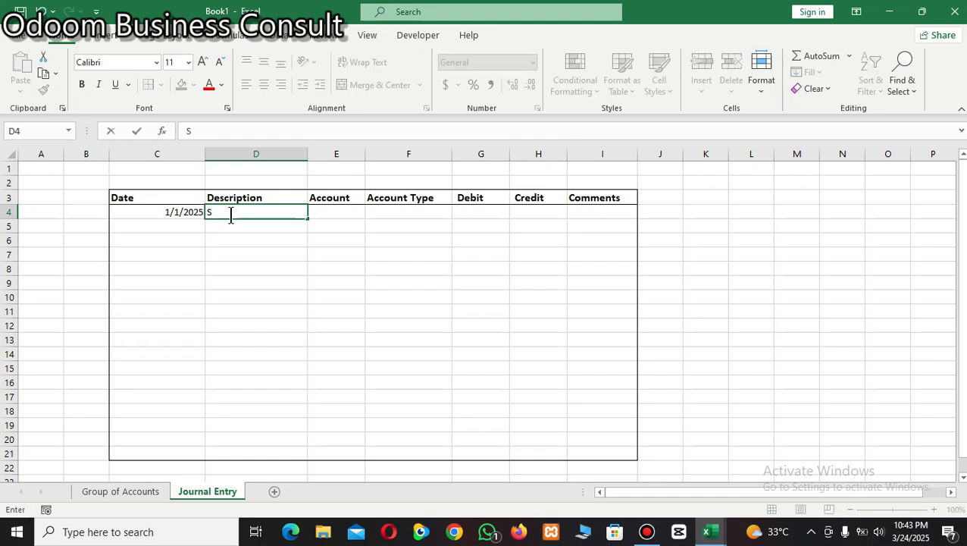
pyautogui.write('tarted Business with Cash')
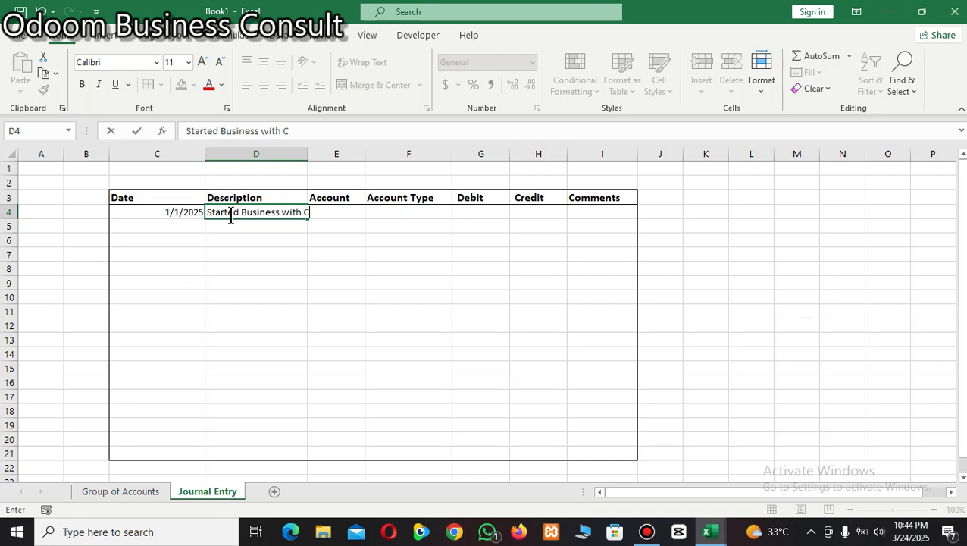
pyautogui.click(282, 311)
# Widen column D to fit the description and enter Cash as the account in E4
pyautogui.moveTo(308, 153); pyautogui.dragTo(360, 153)
pyautogui.click(335, 271)
pyautogui.click(383, 213)
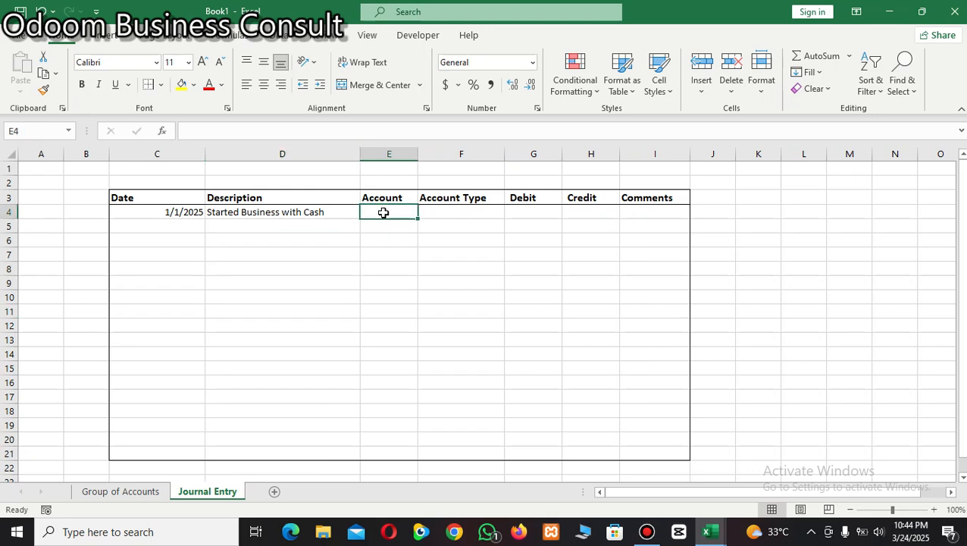
pyautogui.write('Cash')
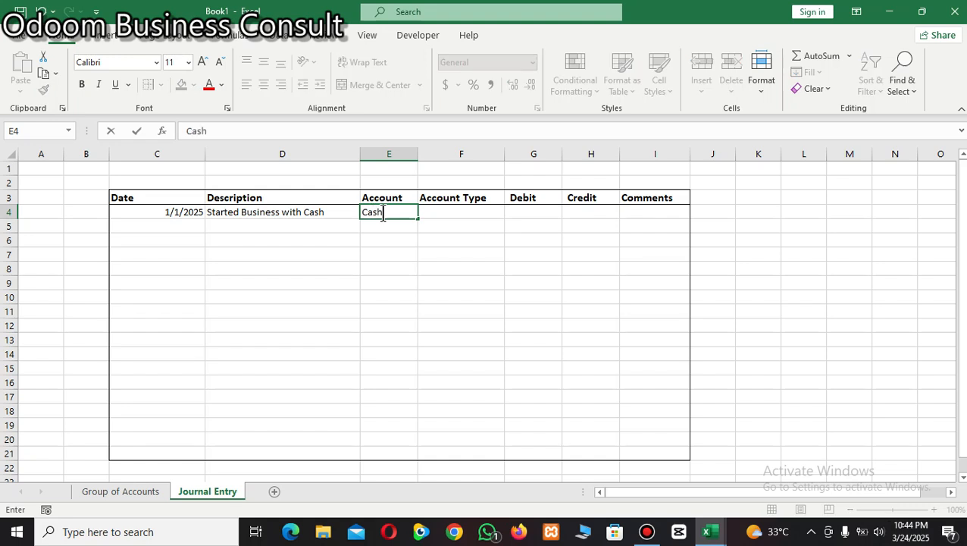
# Correct the "Current" entry in D4 of the Group of Accounts sheet to "Current Assets"
pyautogui.click(458, 213)
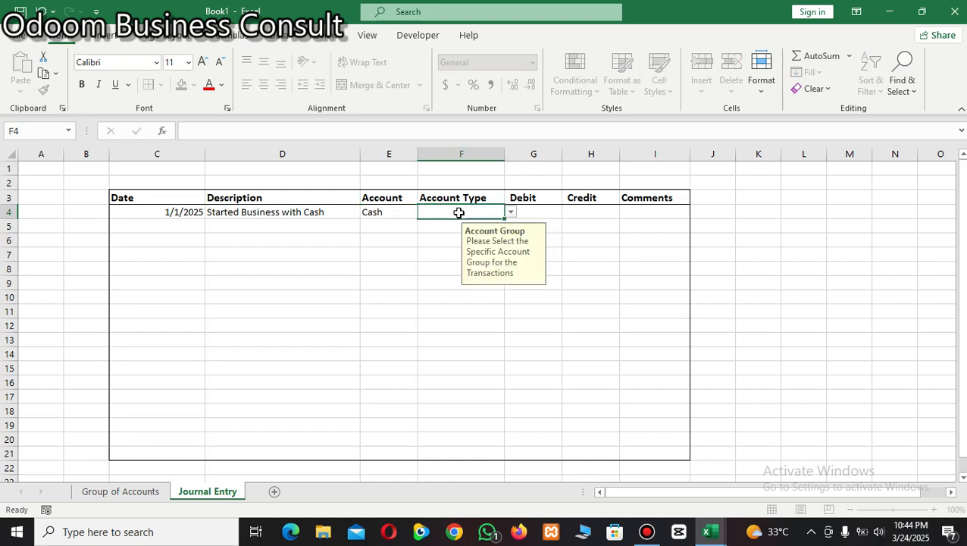
pyautogui.click(511, 213)
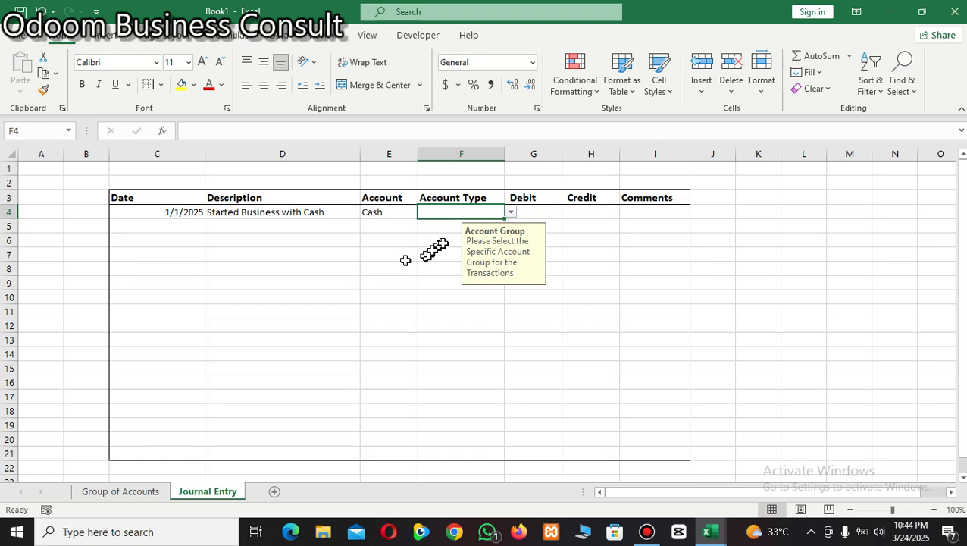
pyautogui.click(139, 493)
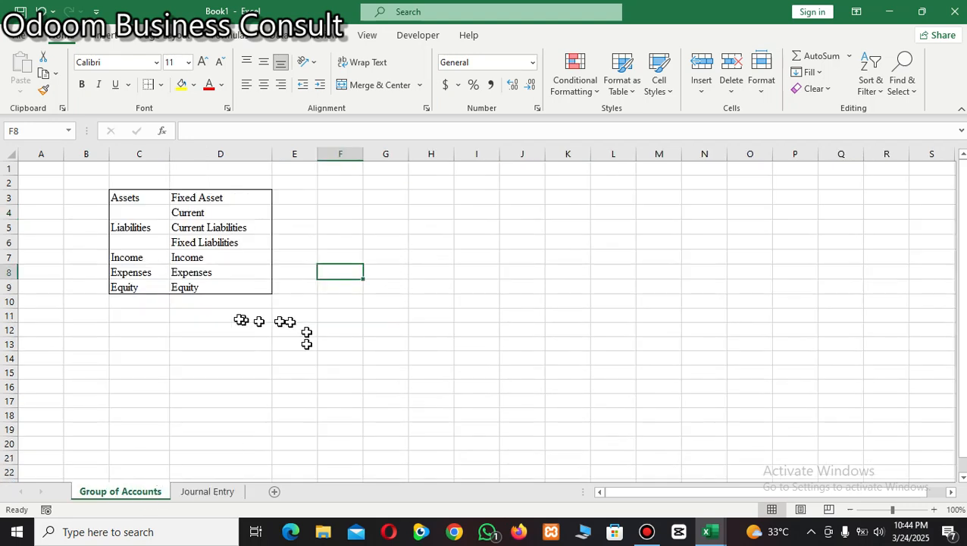
pyautogui.click(212, 215)
pyautogui.click(234, 134)
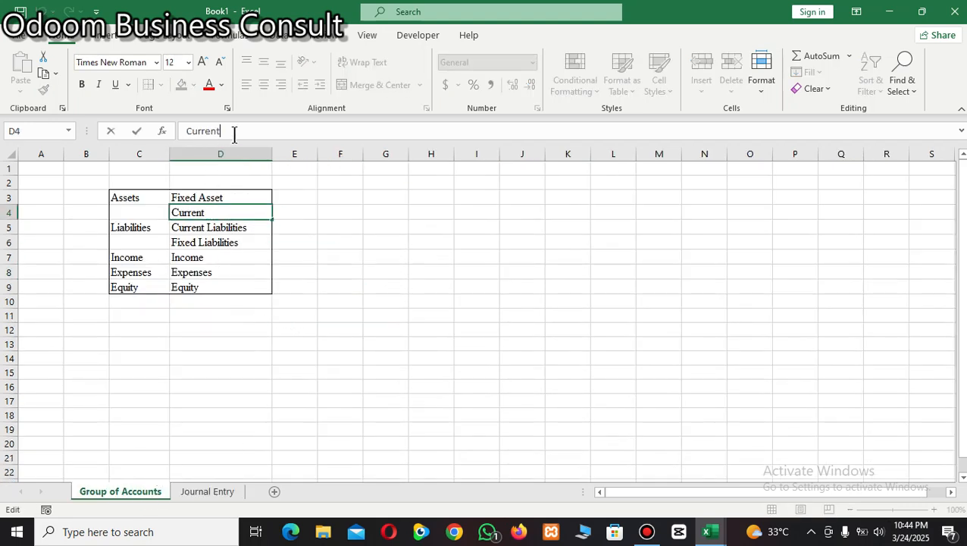
pyautogui.write('Assets')
pyautogui.click(294, 301)
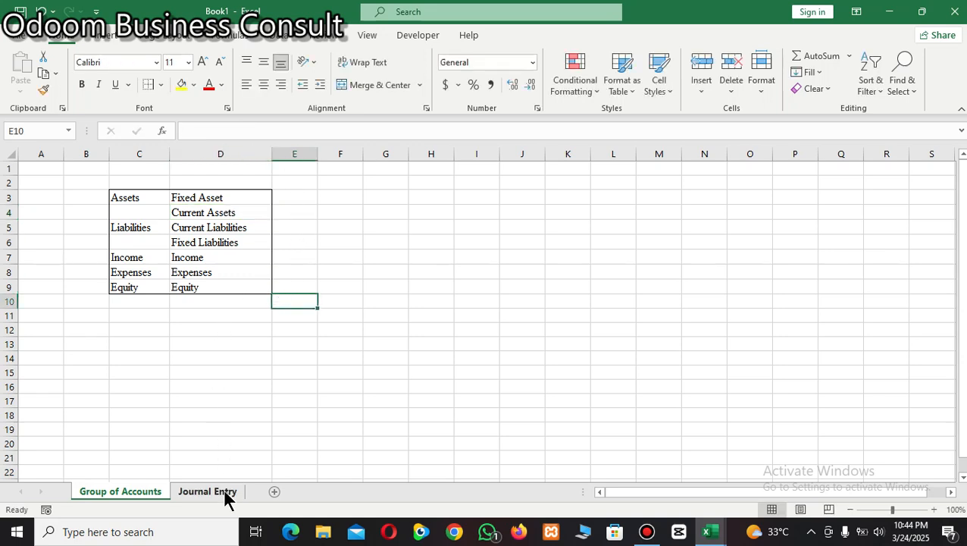
# On the Journal Entry sheet, set the Cash row's account type in F4 to Current Assets and enter a debit of 10000 in G4
pyautogui.click(223, 493)
pyautogui.click(510, 212)
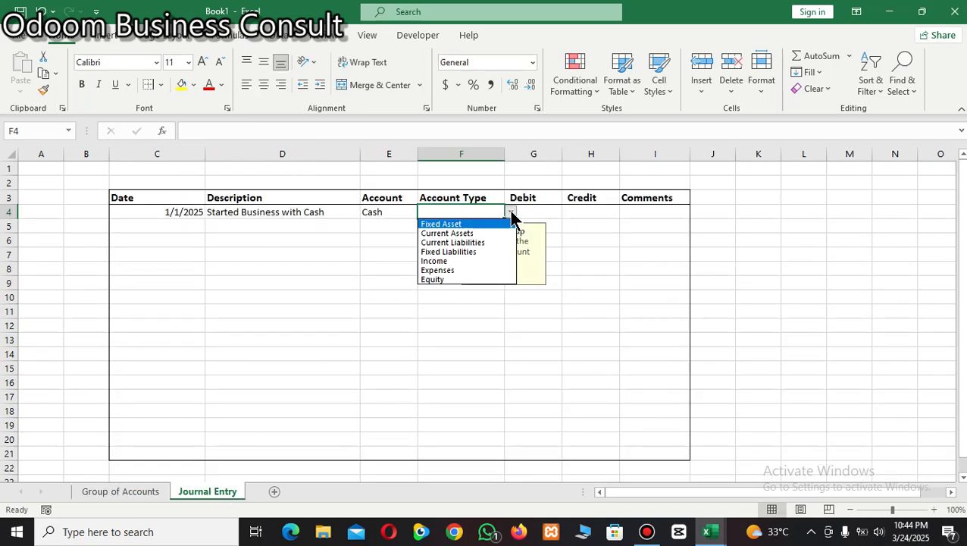
pyautogui.click(459, 233)
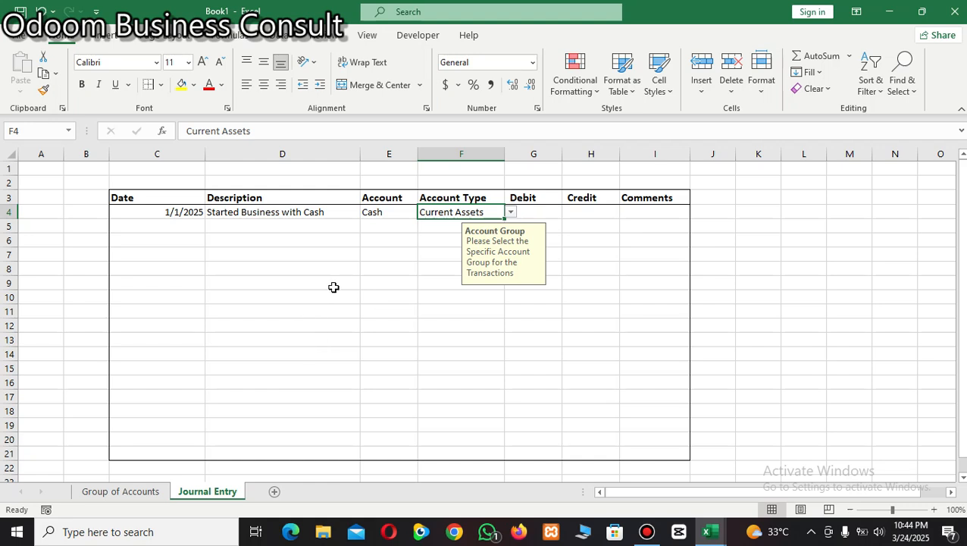
pyautogui.click(542, 211)
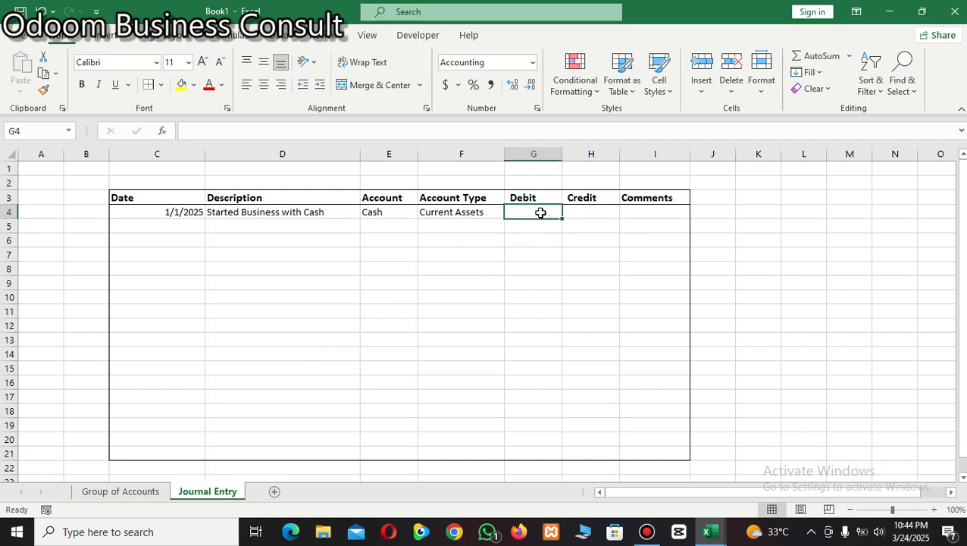
pyautogui.write('10000')
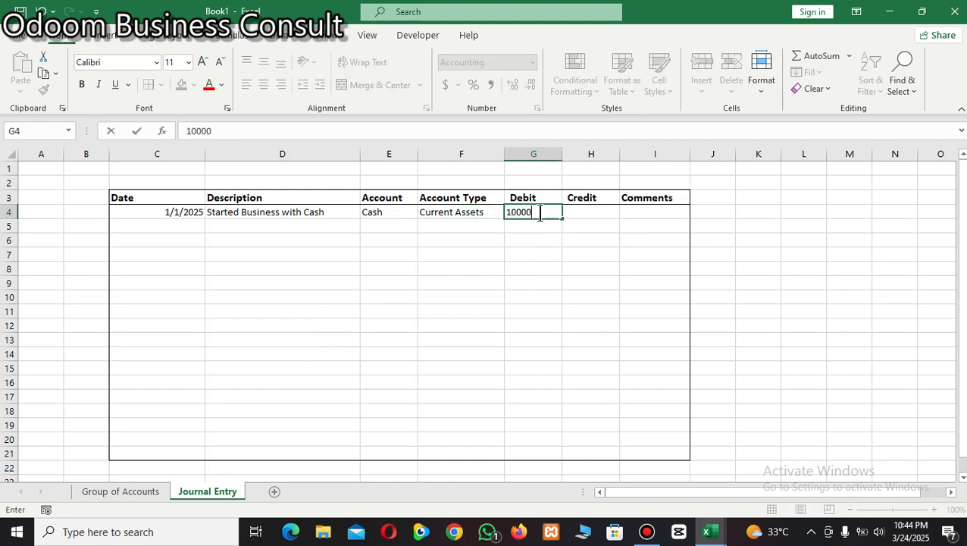
pyautogui.click(394, 342)
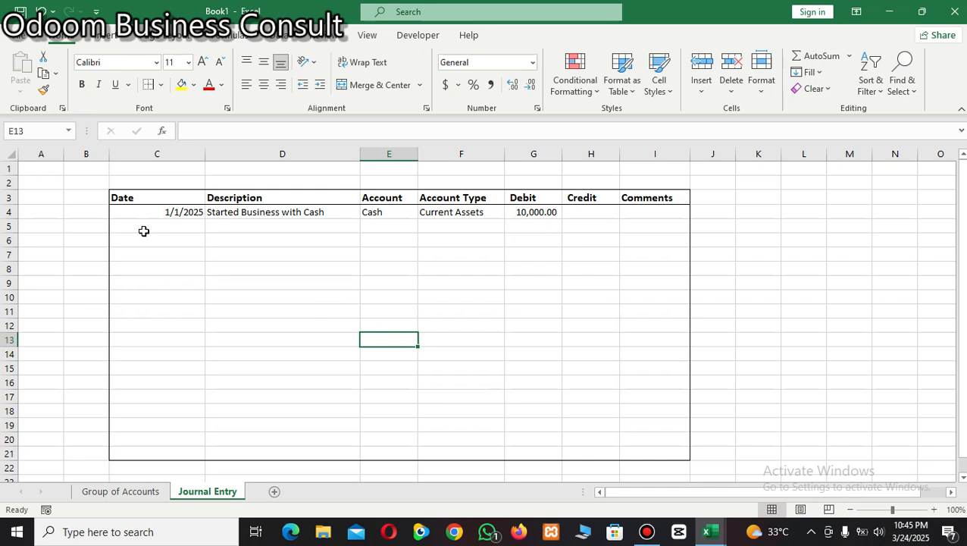
# Enter the date 1/1/2025 in C5 and the description "Started Business with Cash" in D5
pyautogui.click(190, 226)
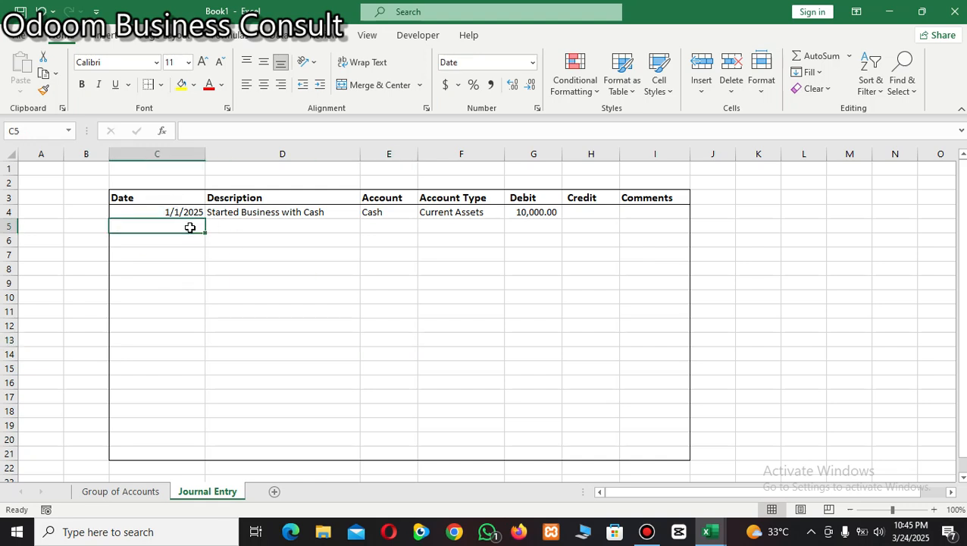
pyautogui.write('1/1/2025')
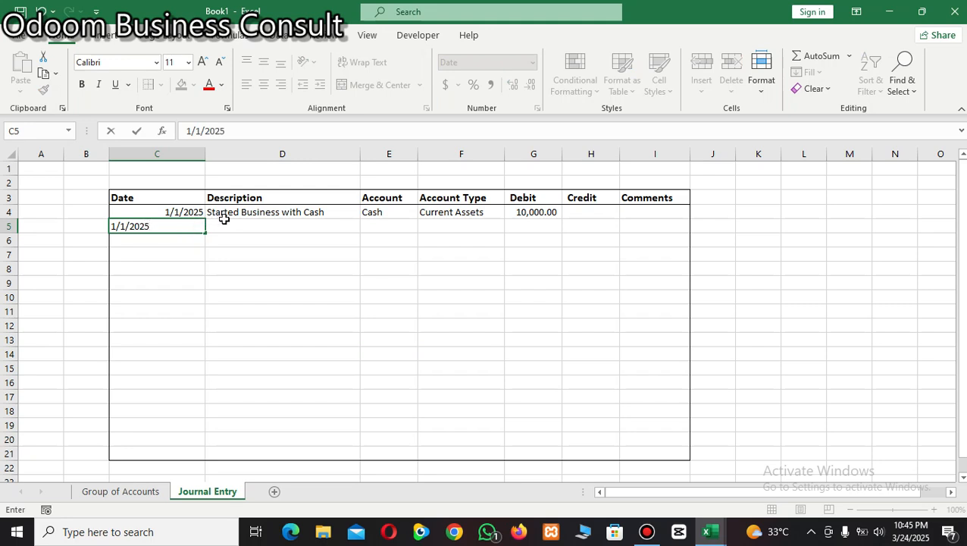
pyautogui.click(226, 225)
pyautogui.write('start')
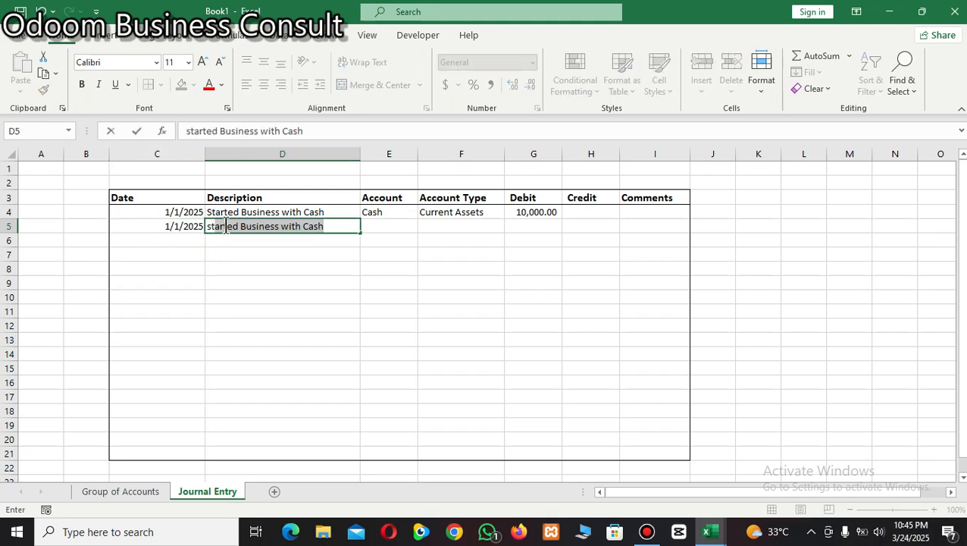
pyautogui.press('Return')
# Enter Capital as the account in E5 and choose Equity as its account type in F5
pyautogui.click(387, 222)
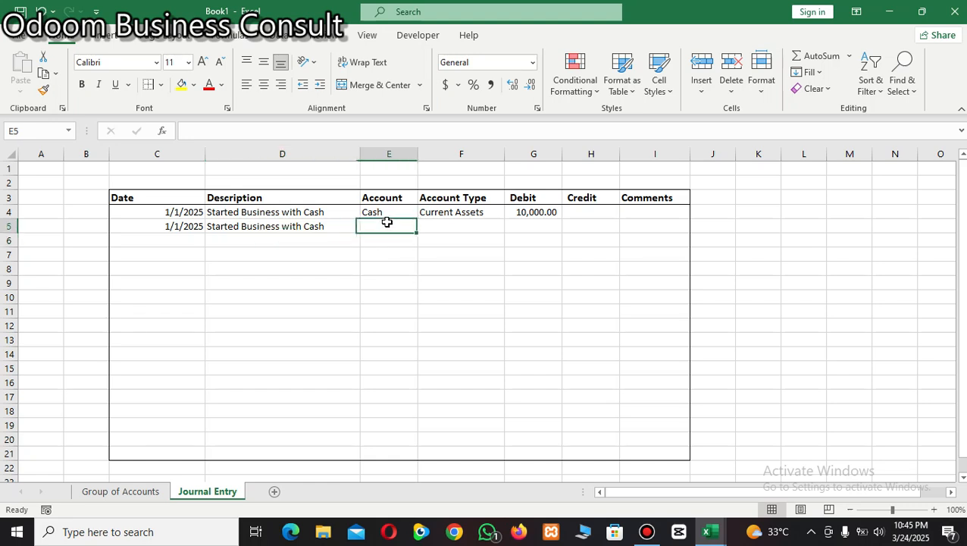
pyautogui.write('Capit')
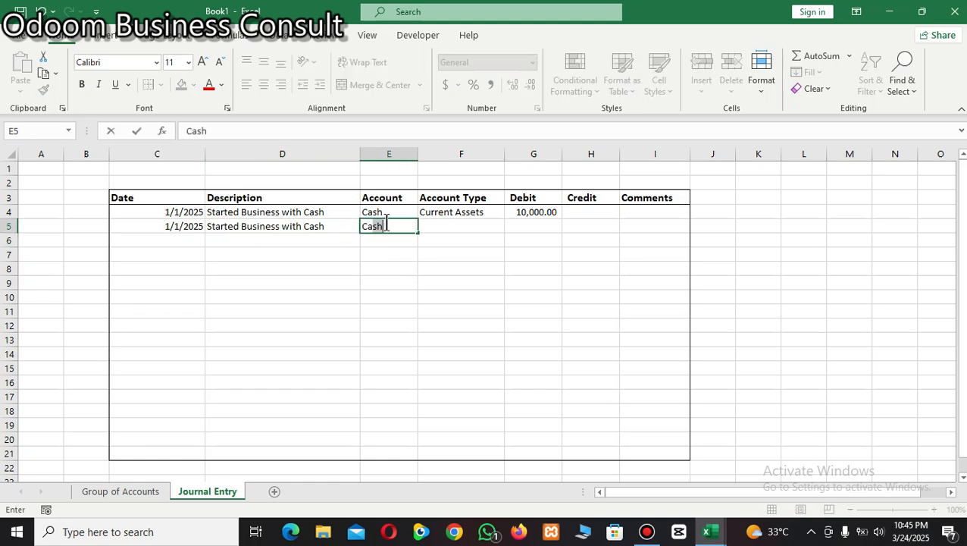
pyautogui.write('al')
pyautogui.click(457, 227)
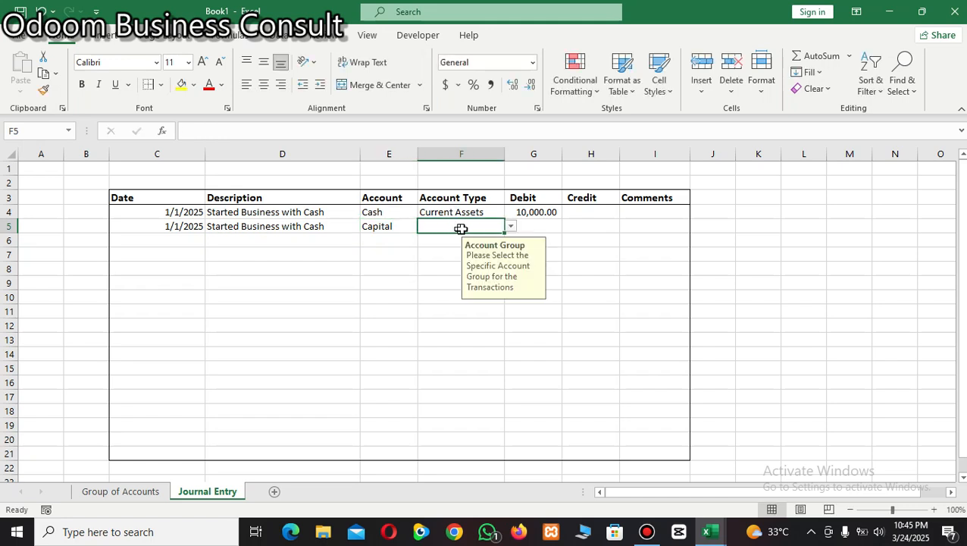
pyautogui.click(512, 228)
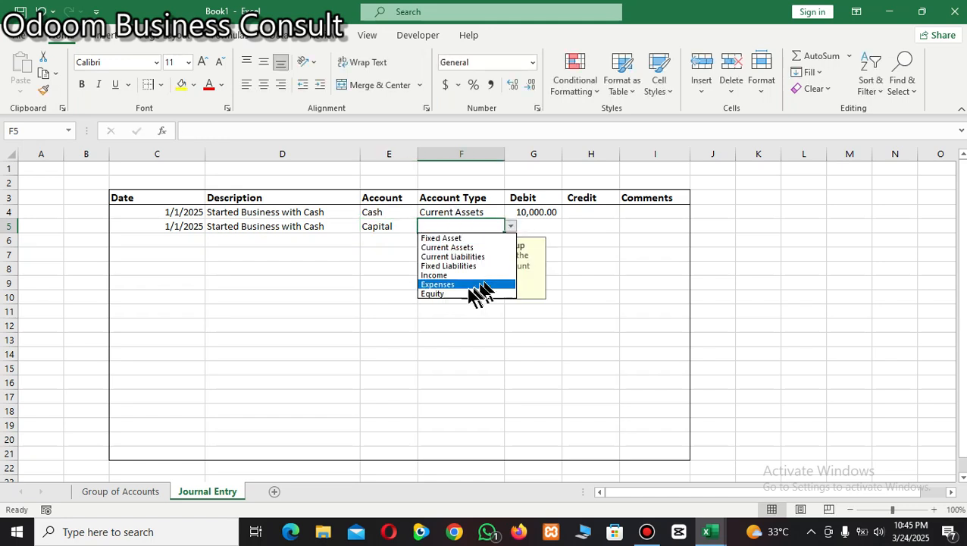
pyautogui.click(440, 294)
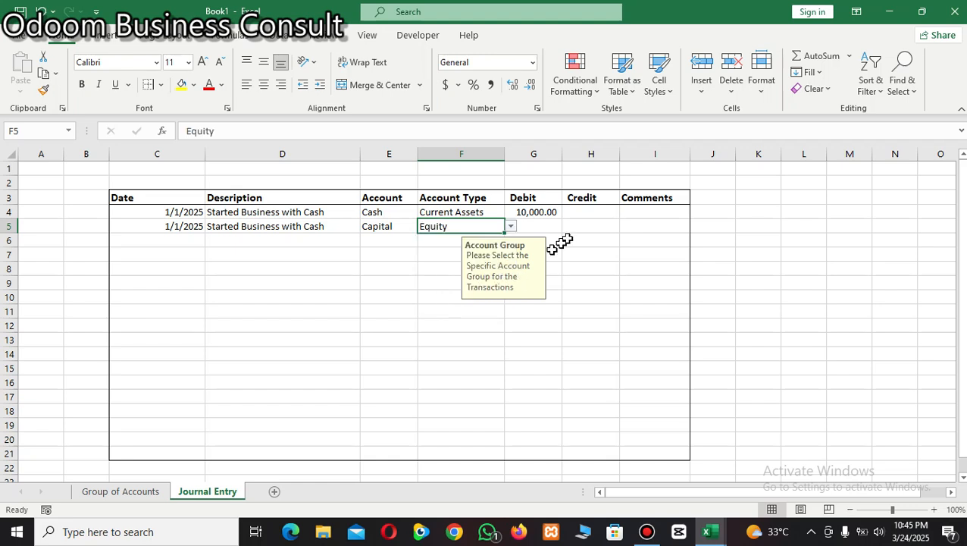
# Enter a credit of 10000 for the Capital account in H5
pyautogui.click(585, 226)
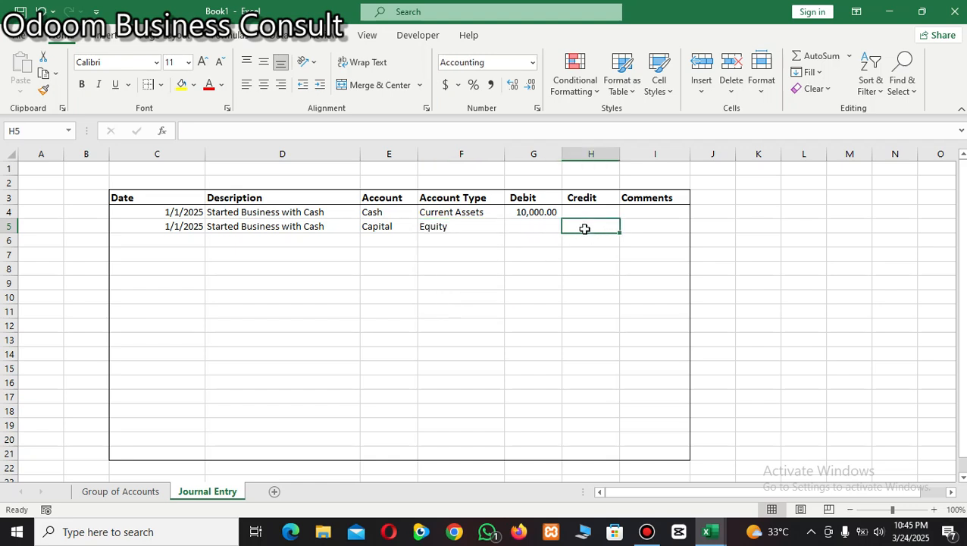
pyautogui.write('10000')
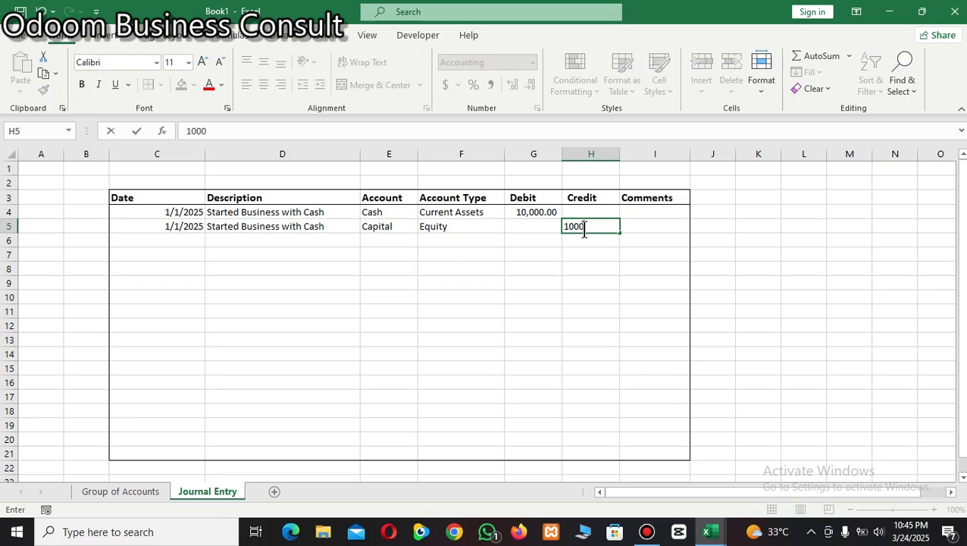
pyautogui.click(551, 329)
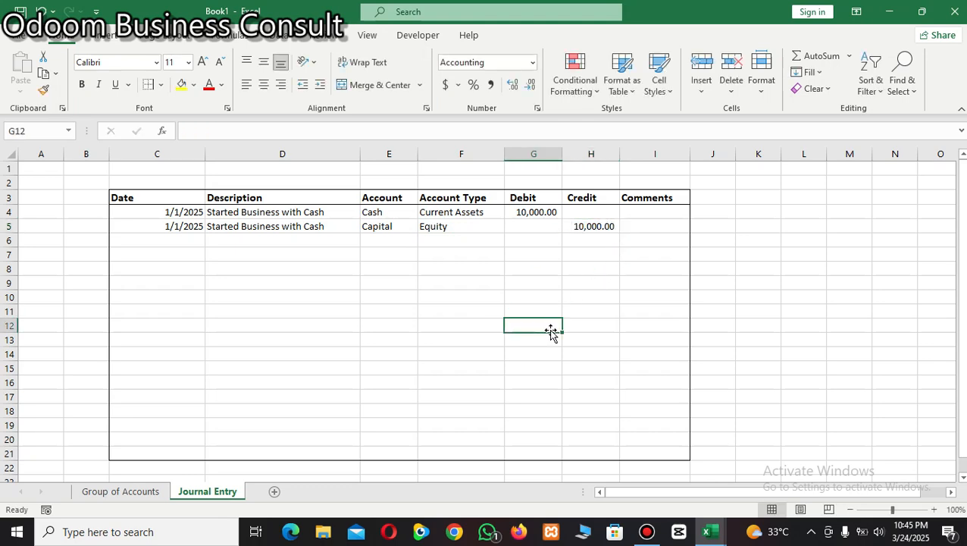
# Enter the date 2/1/2025 in C6 and the description "Purchased goods on credit from SK Ltd" in D6
pyautogui.click(171, 242)
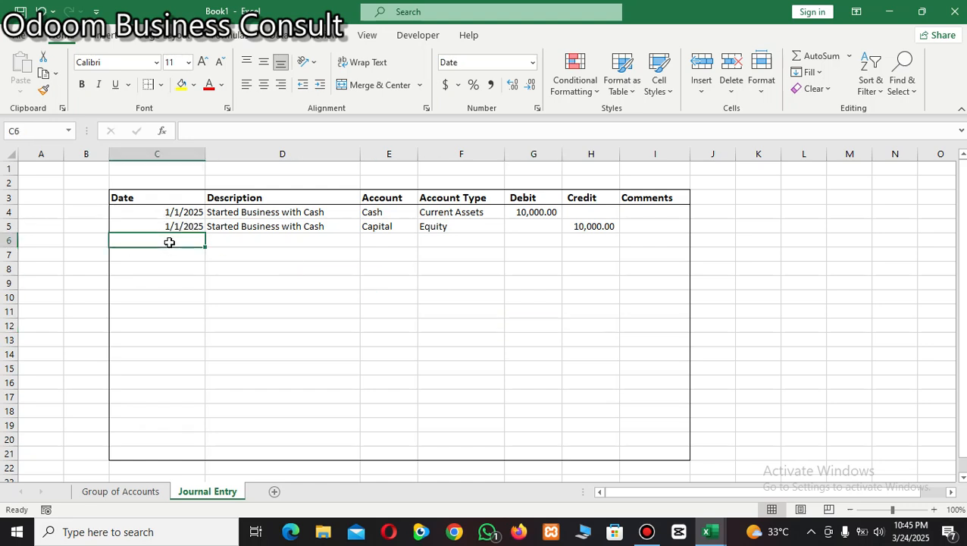
pyautogui.write('2/1/2025')
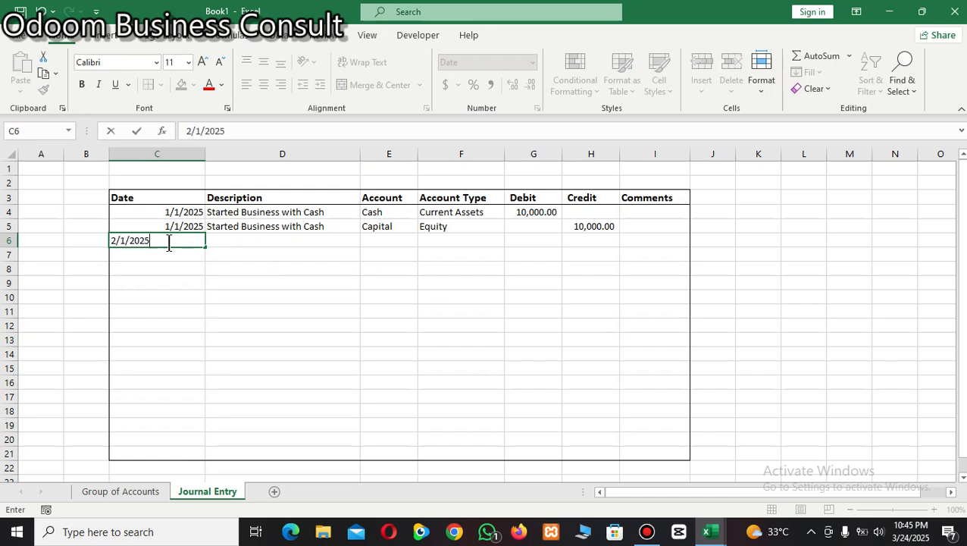
pyautogui.click(234, 244)
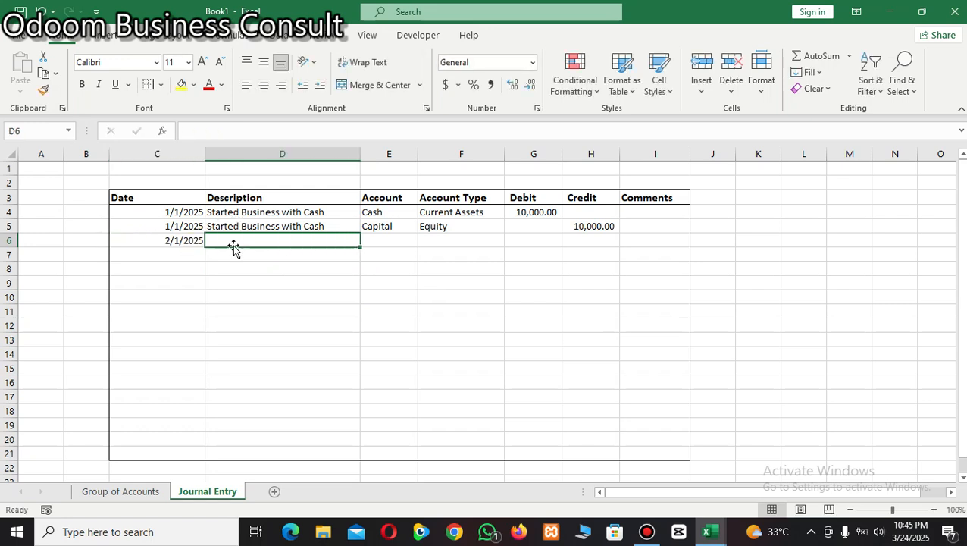
pyautogui.write('Purcha')
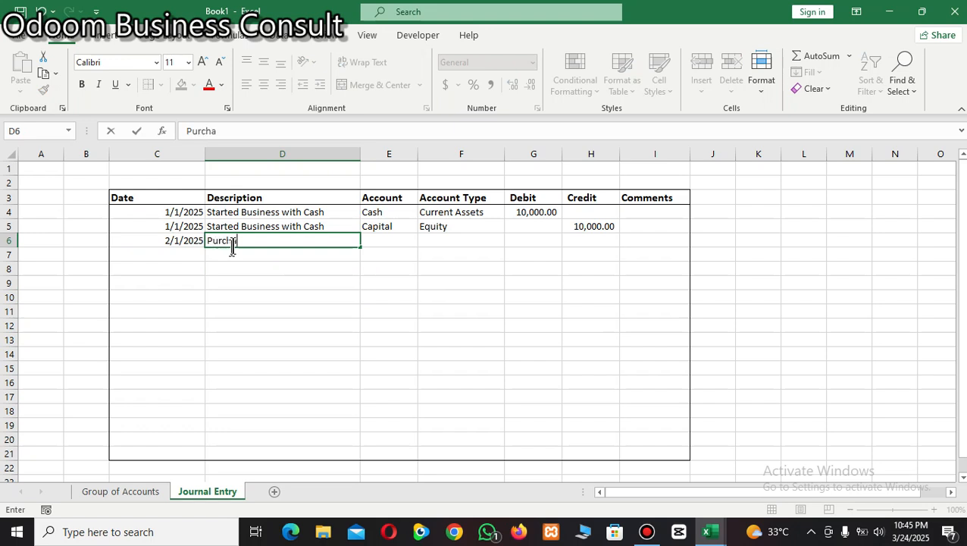
pyautogui.write('sed goods o')
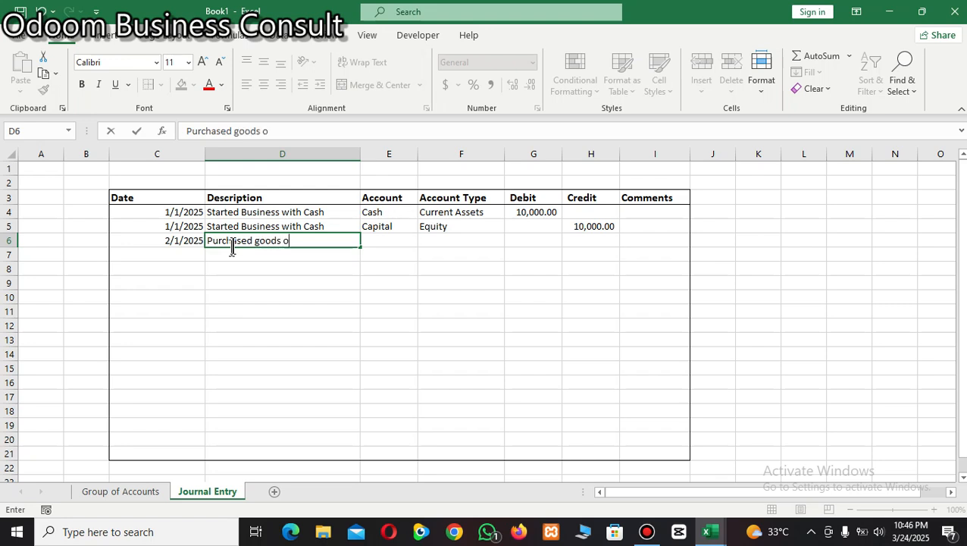
pyautogui.write('n credit f')
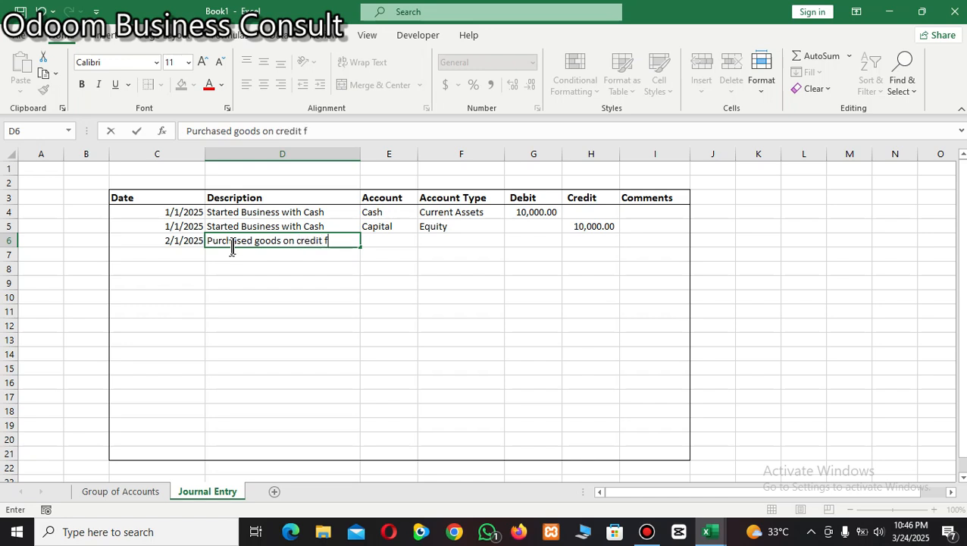
pyautogui.write('rom SK Ltd')
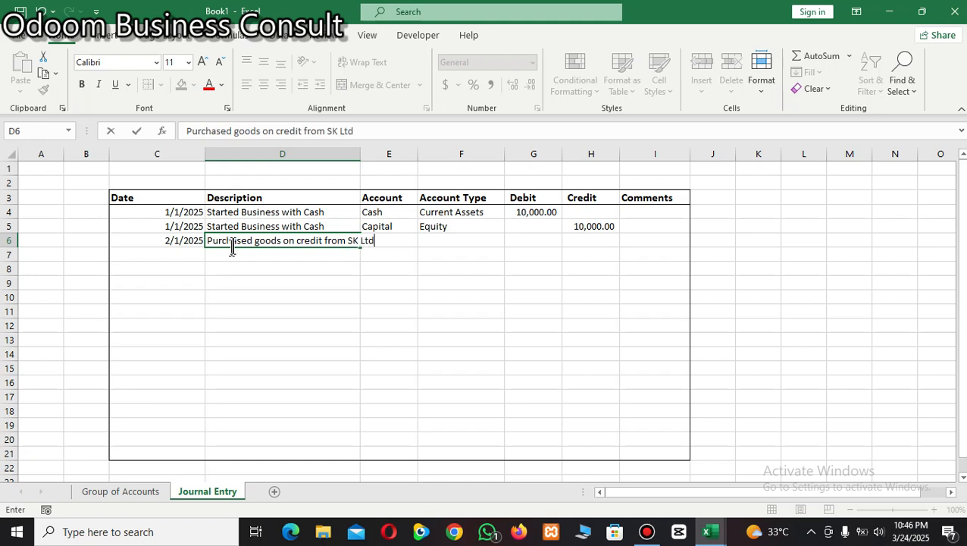
pyautogui.click(326, 350)
# Widen column D to fit the purchase description and enter Stock as the account in E6
pyautogui.moveTo(359, 148); pyautogui.dragTo(392, 151)
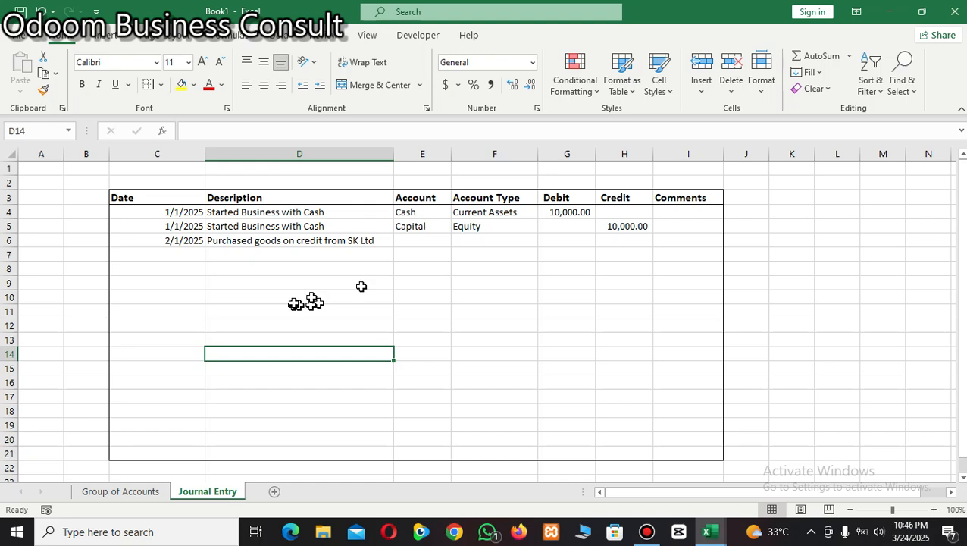
pyautogui.click(422, 240)
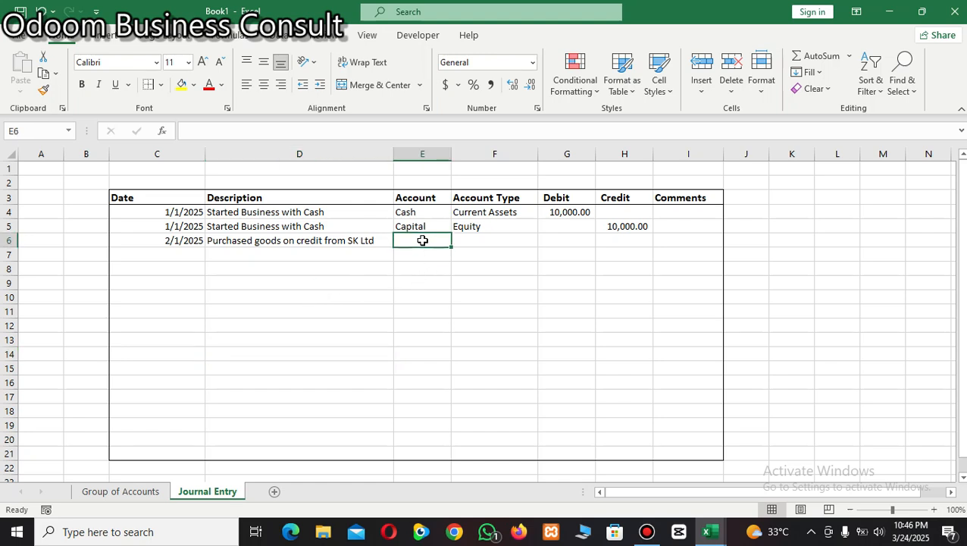
pyautogui.write('Stock')
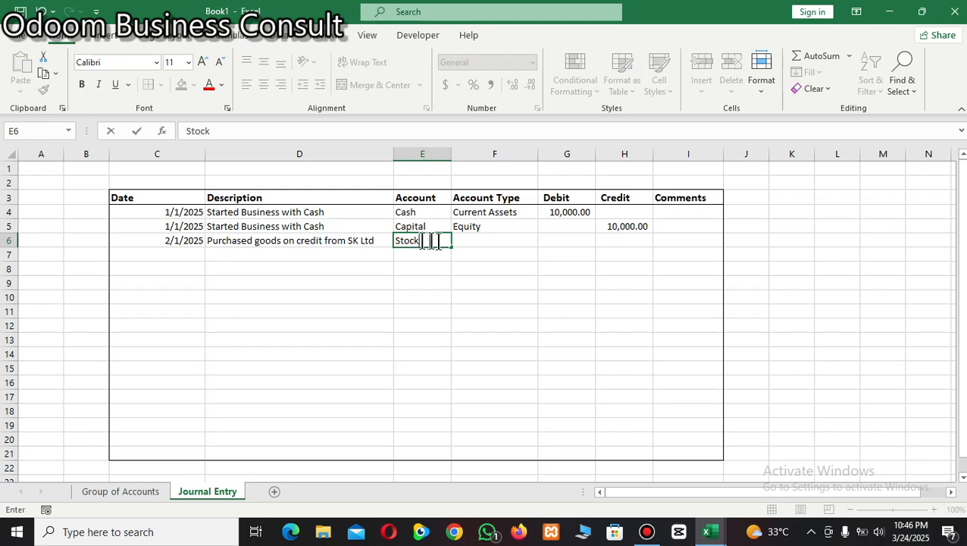
# Choose Current Assets as the Stock account's type in F6 and enter a debit of 12000 in G6
pyautogui.click(512, 244)
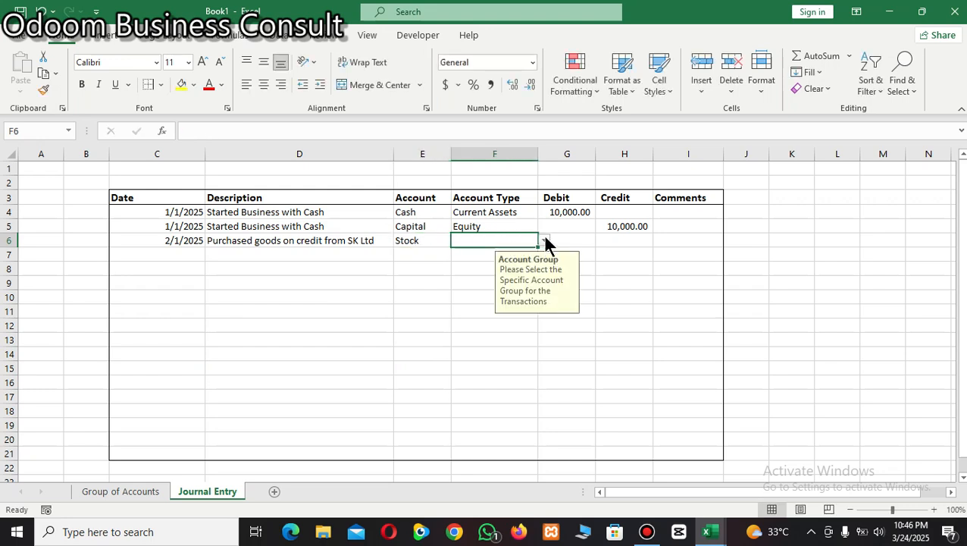
pyautogui.click(544, 241)
pyautogui.click(514, 263)
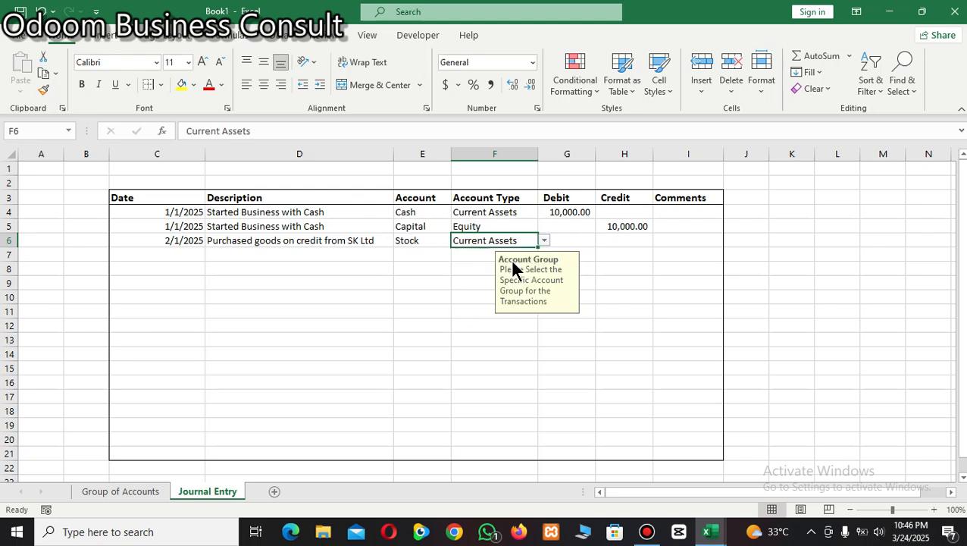
pyautogui.click(574, 239)
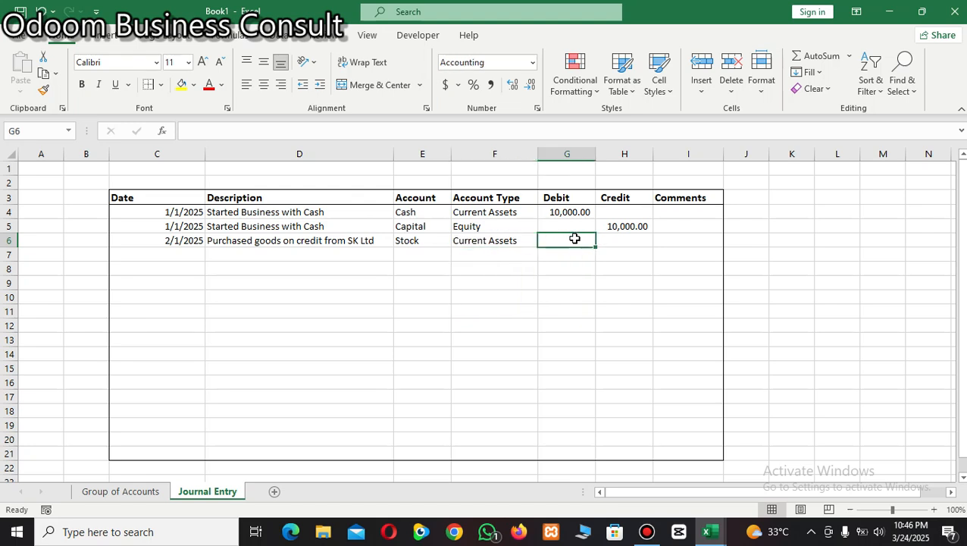
pyautogui.write('12000')
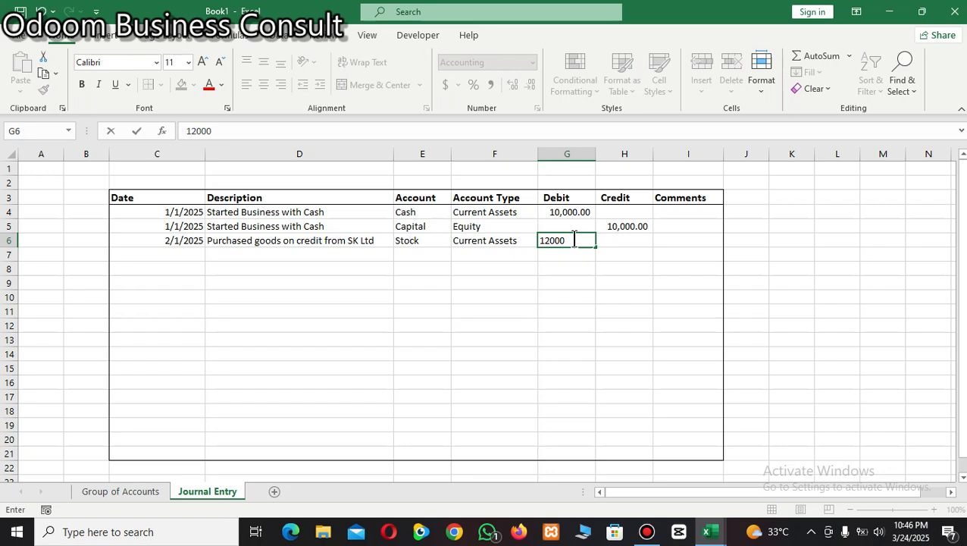
# Enter the date 2/1/2025 in C7 and the description "Purchased goods on credit from SK Ltd" in D7
pyautogui.click(515, 309)
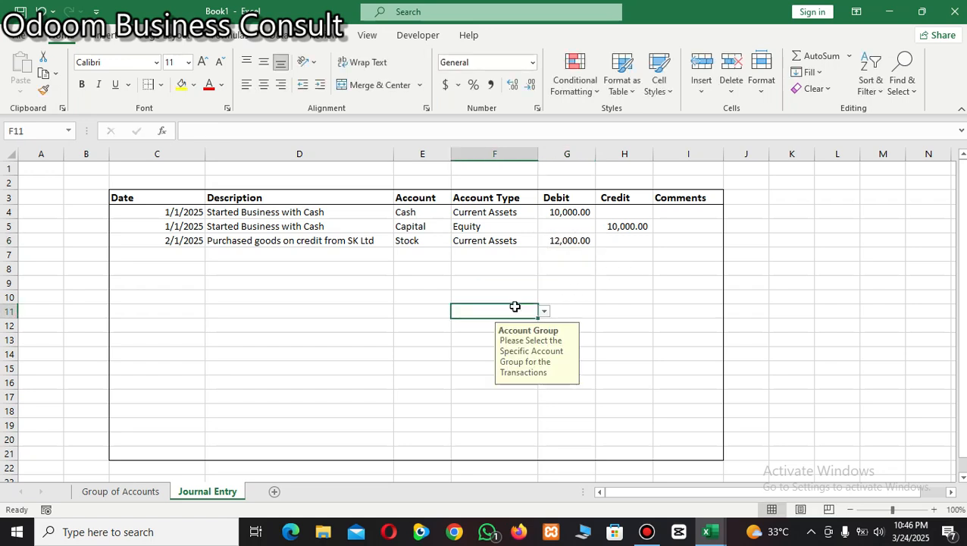
pyautogui.click(176, 253)
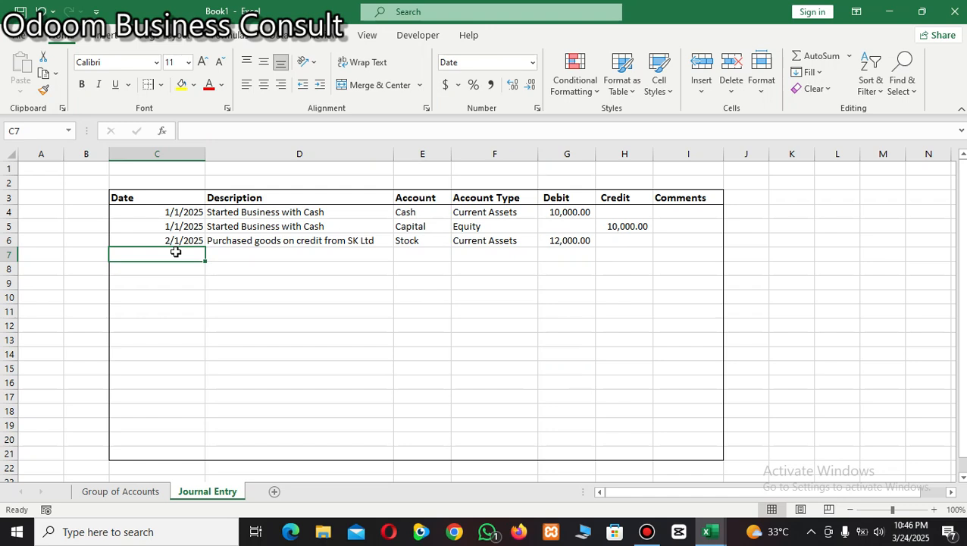
pyautogui.write('2')
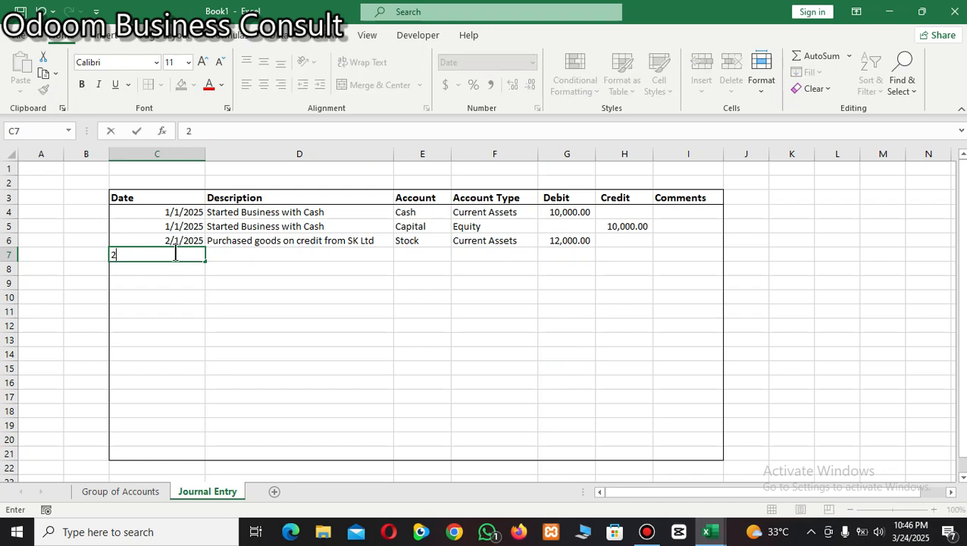
pyautogui.write('/1/2025')
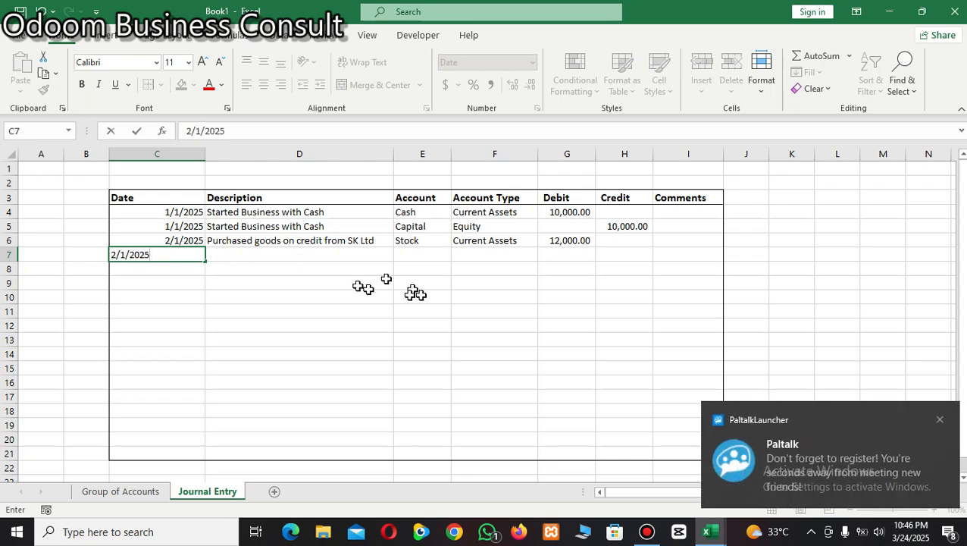
pyautogui.click(276, 255)
pyautogui.write('p')
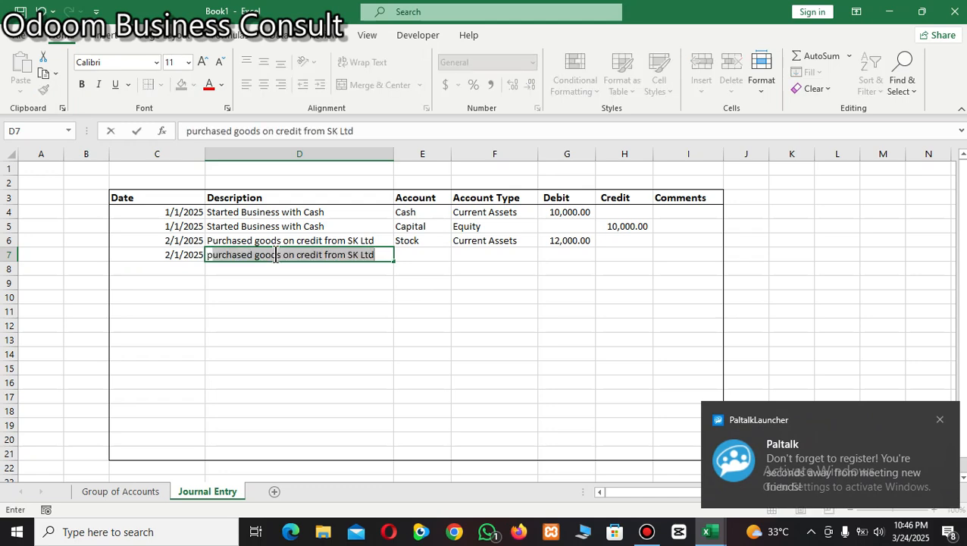
pyautogui.press('Return')
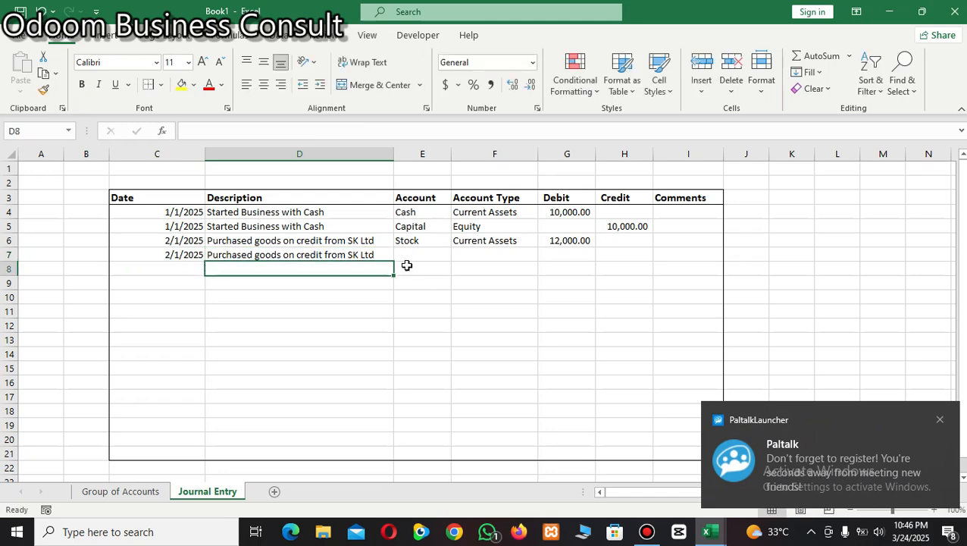
# Enter SK Ltd as the account in E7 and choose Current Liabilities as its account type in F7
pyautogui.click(419, 255)
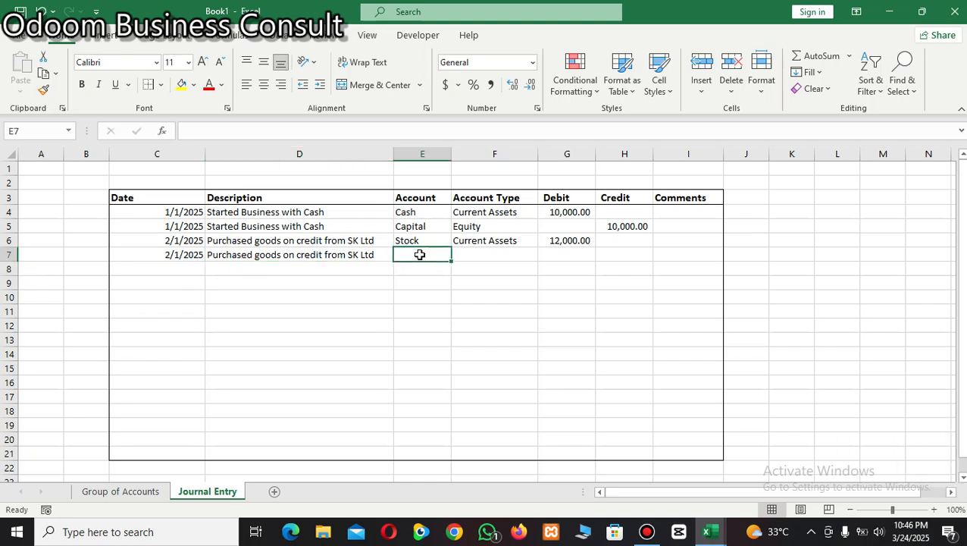
pyautogui.write('sK ')
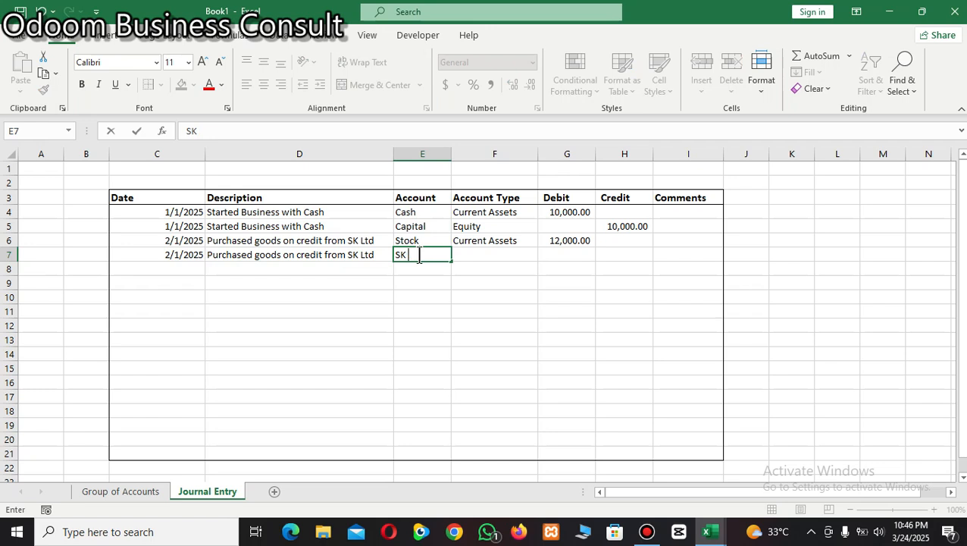
pyautogui.write('Ltd')
pyautogui.click(502, 254)
pyautogui.click(544, 256)
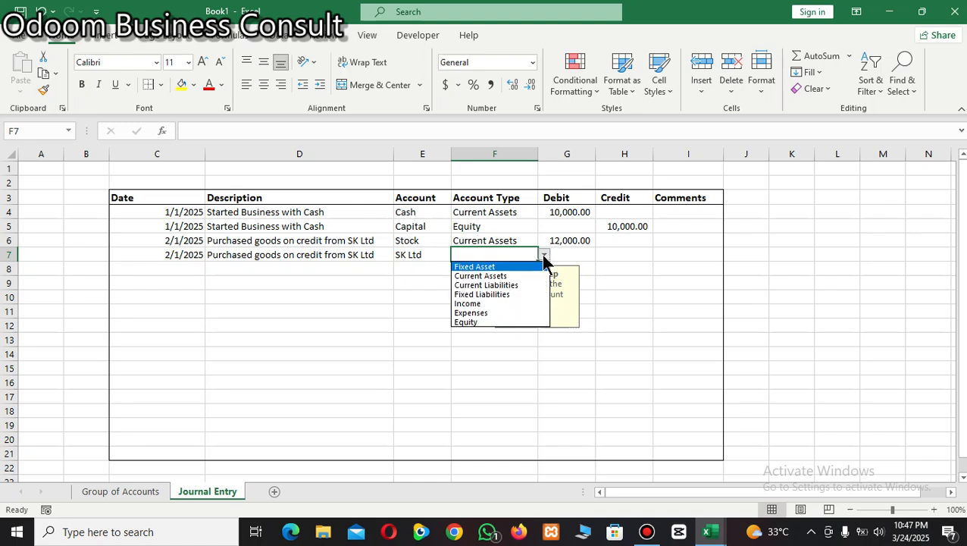
pyautogui.click(504, 286)
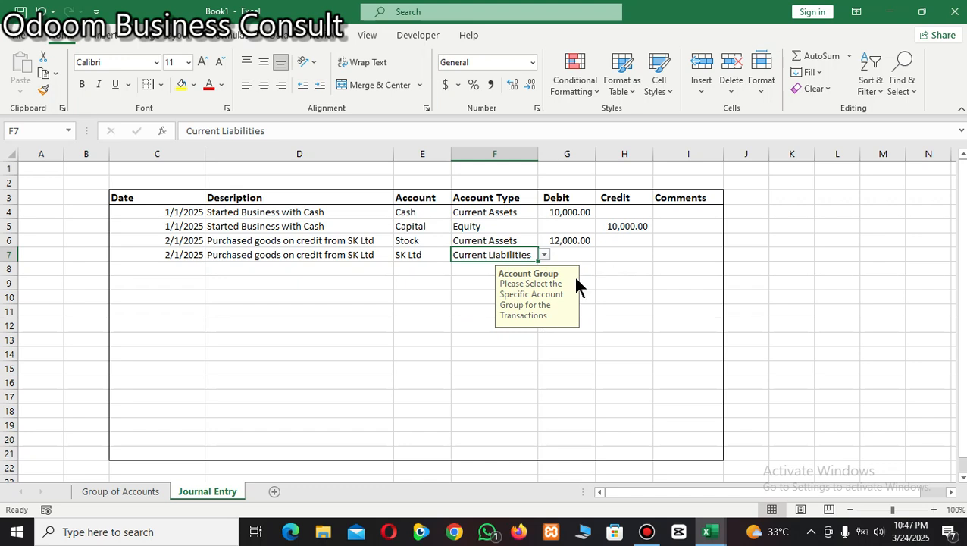
# Enter a credit of 12000 for the SK Ltd account in H7
pyautogui.click(626, 253)
pyautogui.write('12000')
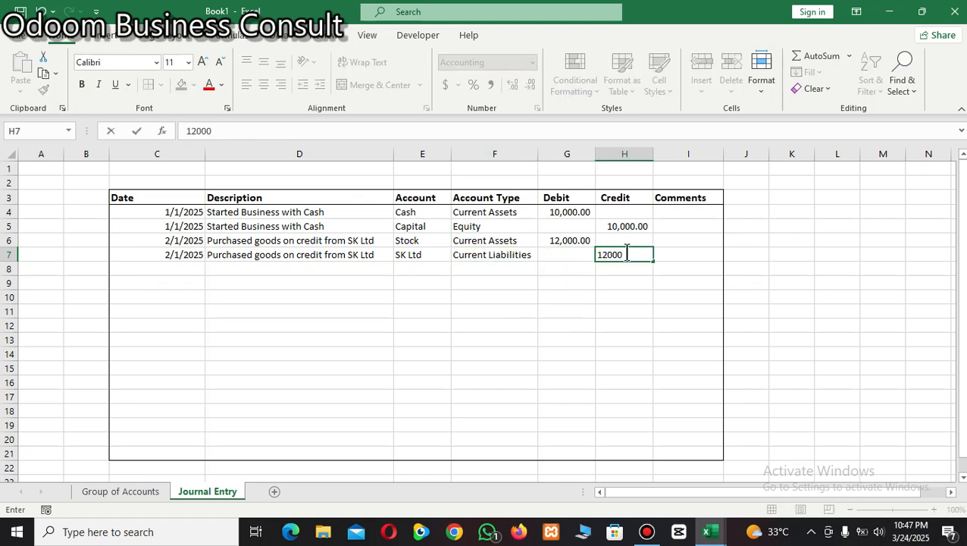
pyautogui.click(378, 337)
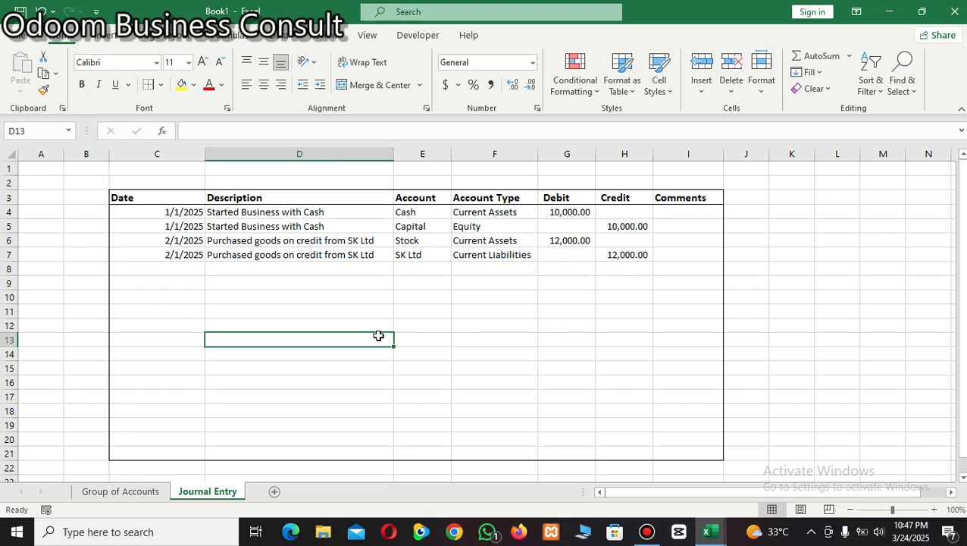
# Enter the date 20/1/2025 in C8 and the description "Goods sold for Cash" in D8
pyautogui.click(178, 271)
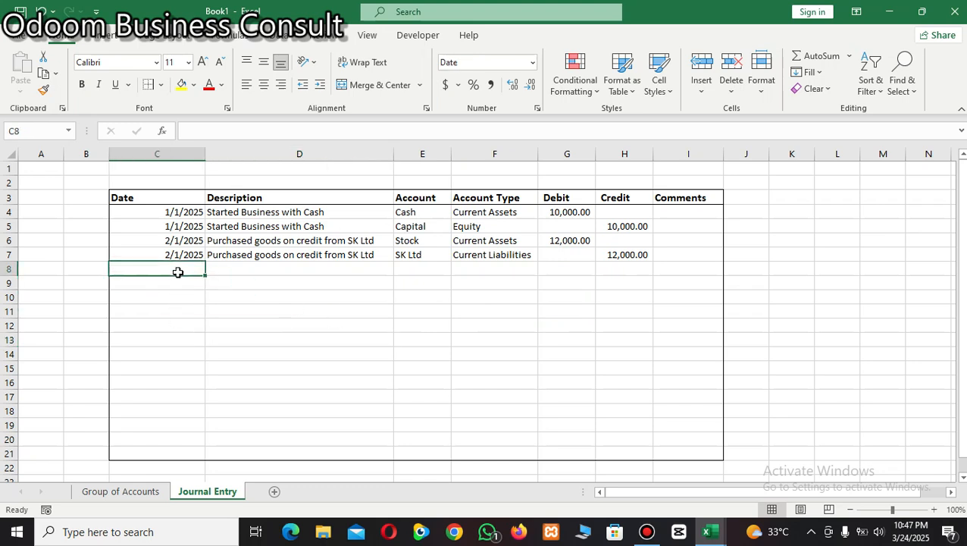
pyautogui.write('20')
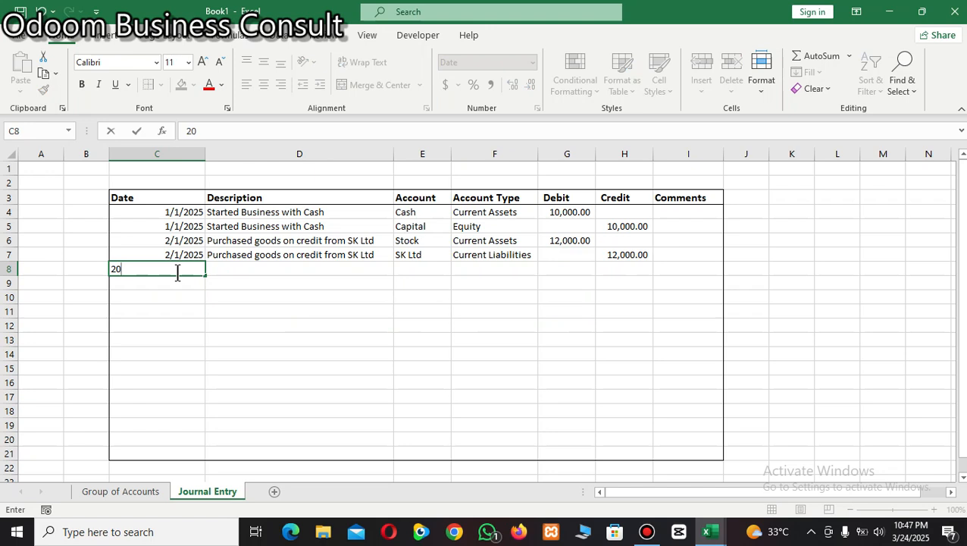
pyautogui.write('/1/2025')
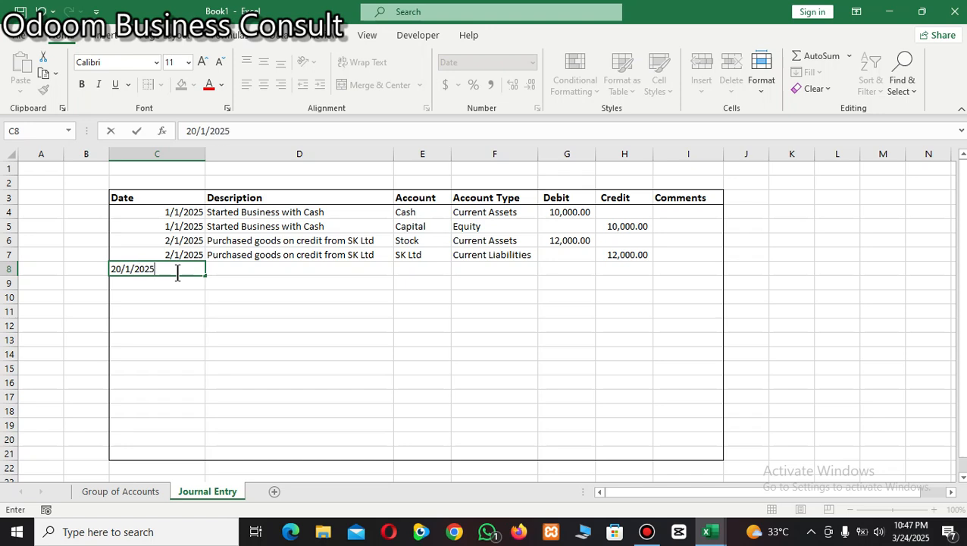
pyautogui.click(244, 271)
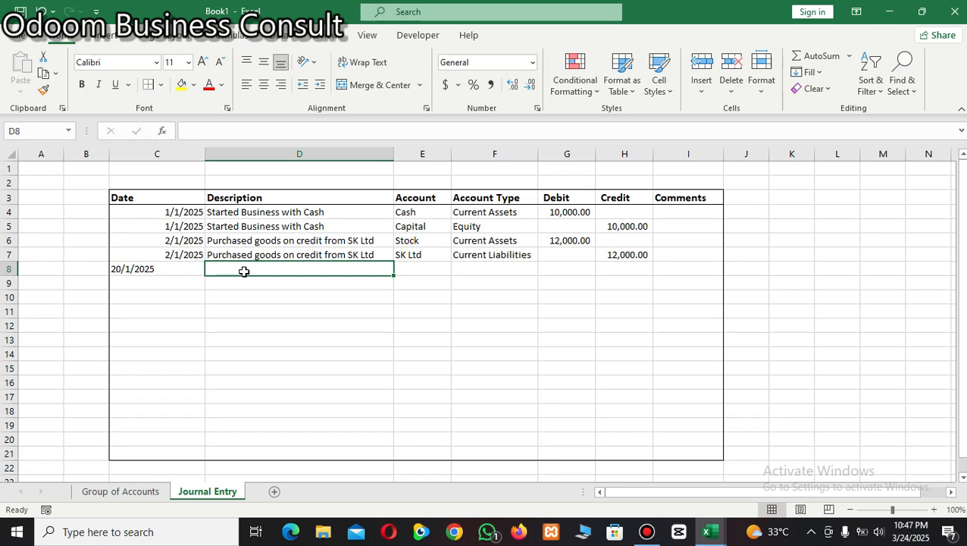
pyautogui.write('G')
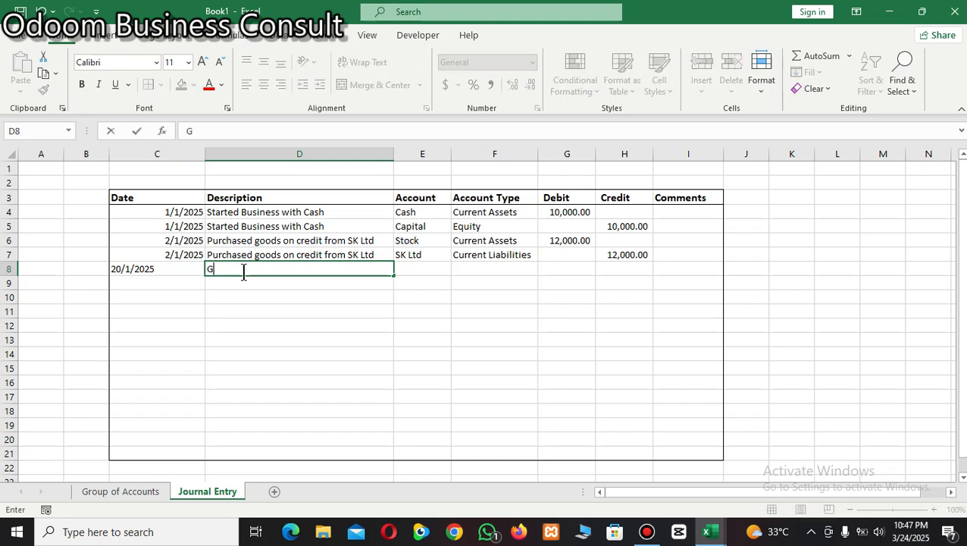
pyautogui.write('oods sold for')
pyautogui.write('Cash')
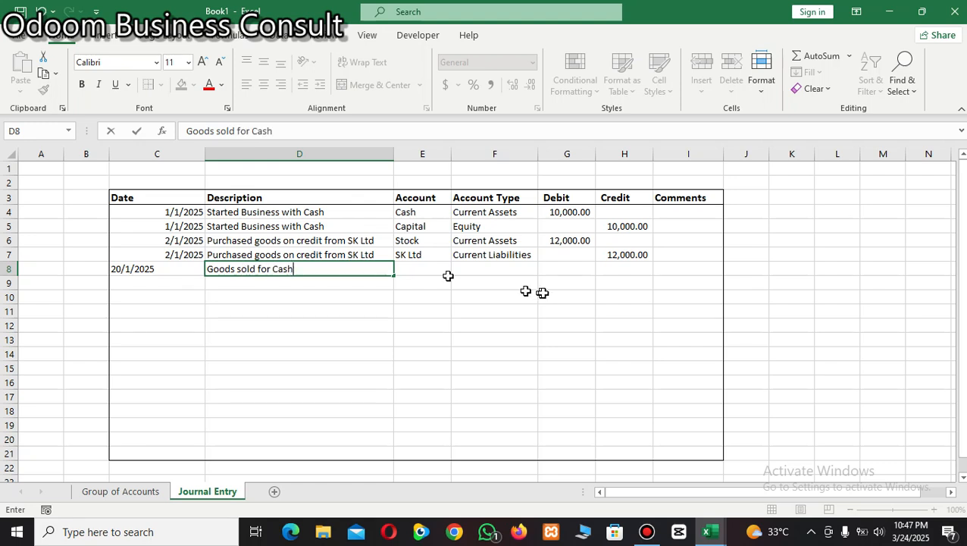
# Enter Cash as the account in E8 and choose Current Assets as its account type in F8
pyautogui.click(421, 259)
pyautogui.click(425, 270)
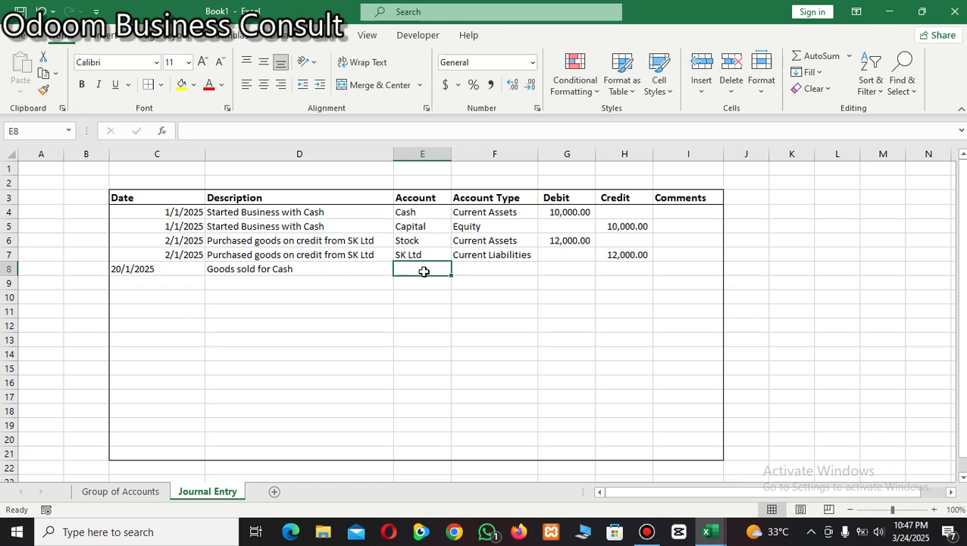
pyautogui.write('Cash')
pyautogui.press('Return')
pyautogui.click(488, 266)
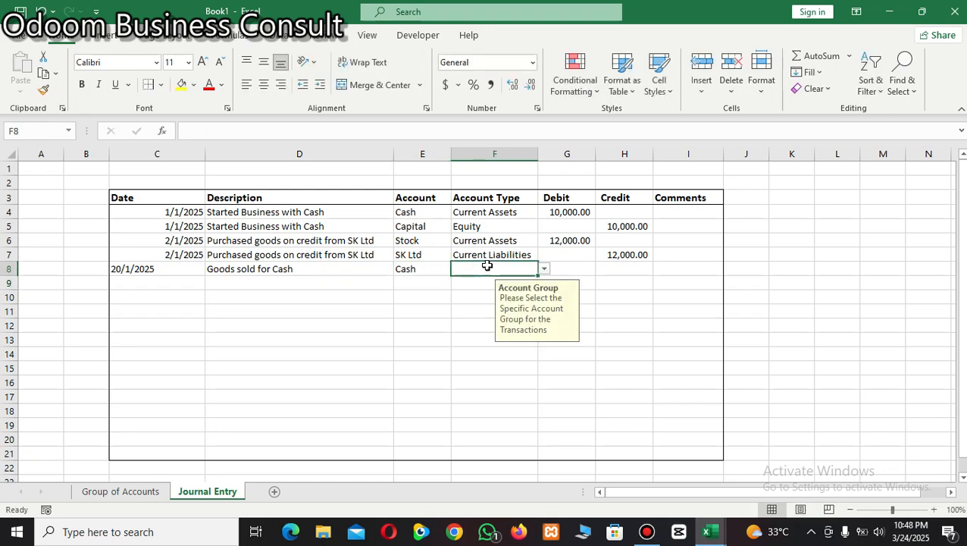
pyautogui.click(544, 270)
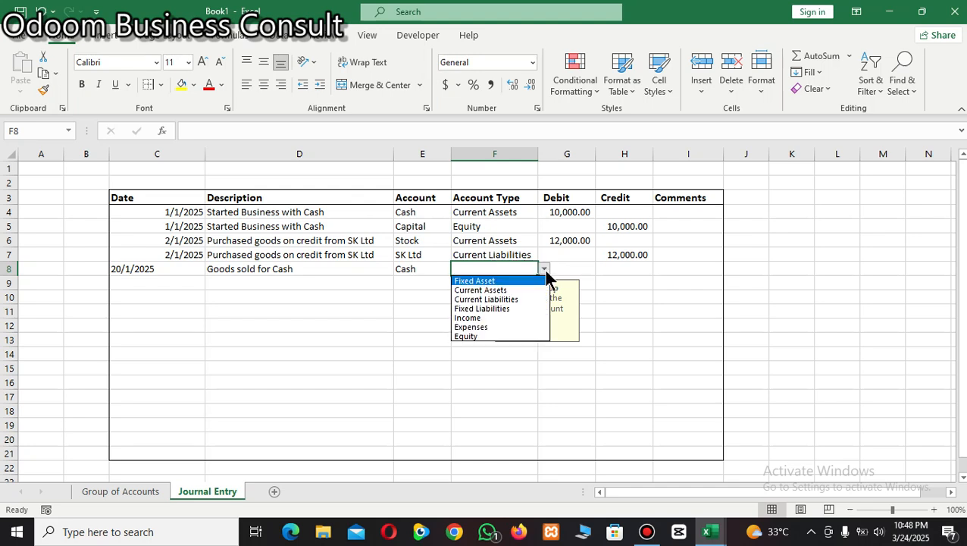
pyautogui.click(481, 290)
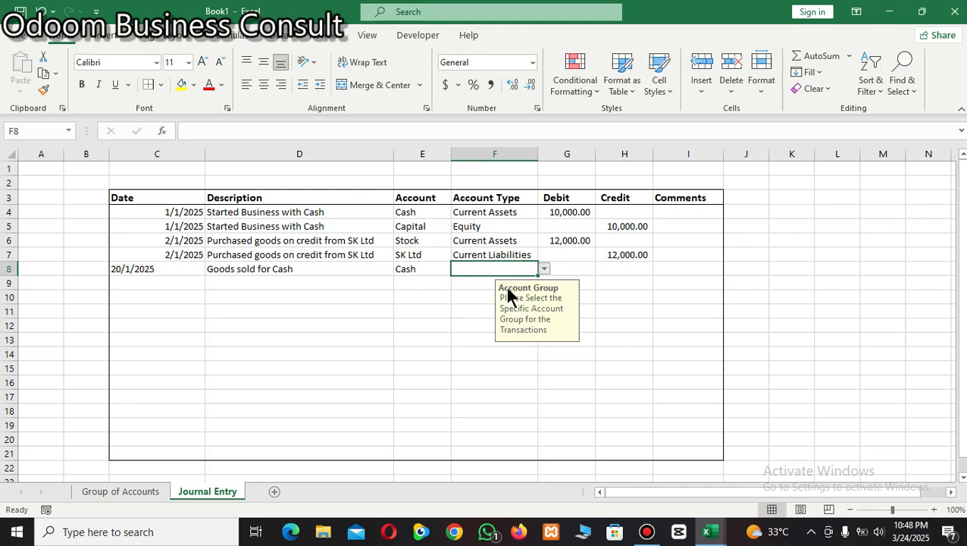
# Enter a debit of 10000 for the goods-sold Cash entry in G8
pyautogui.click(578, 270)
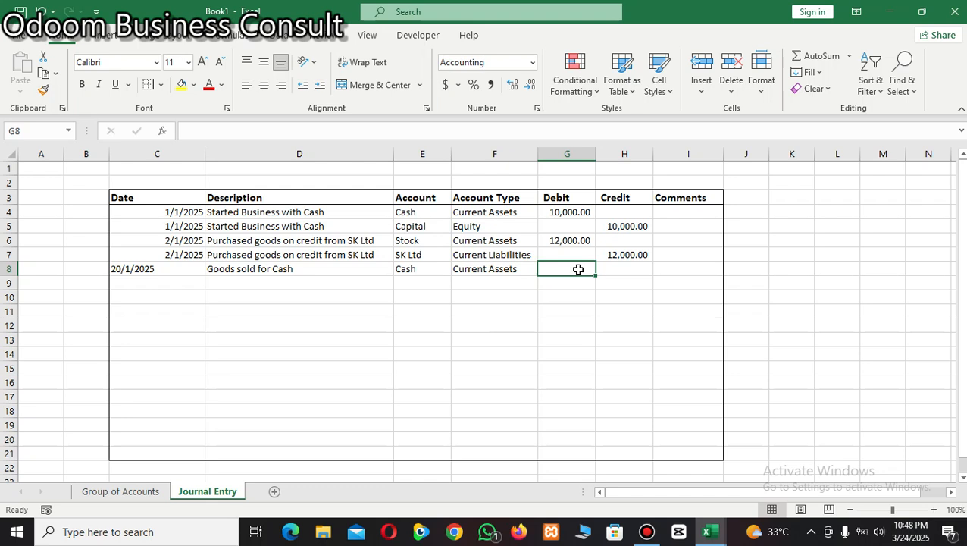
pyautogui.write('1')
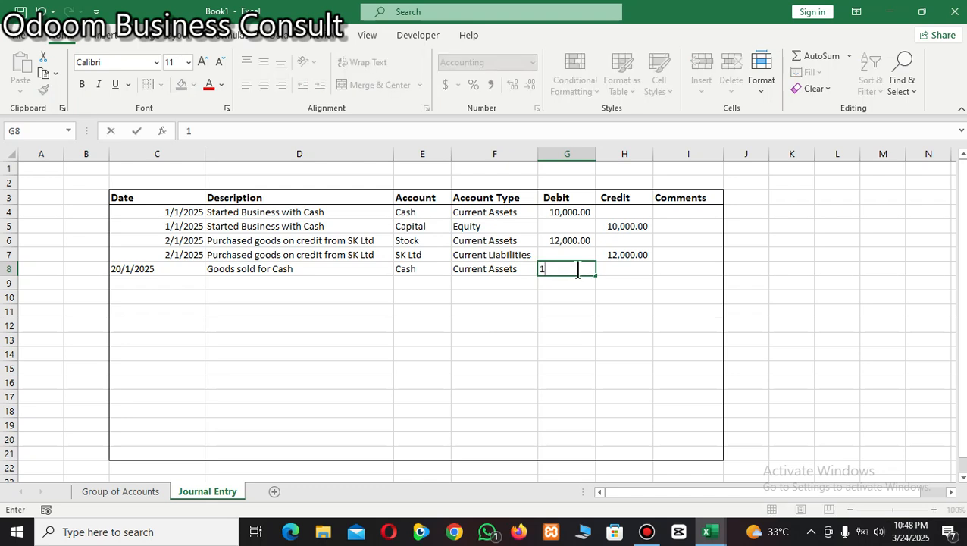
pyautogui.write('0000')
pyautogui.doubleClick(492, 295)
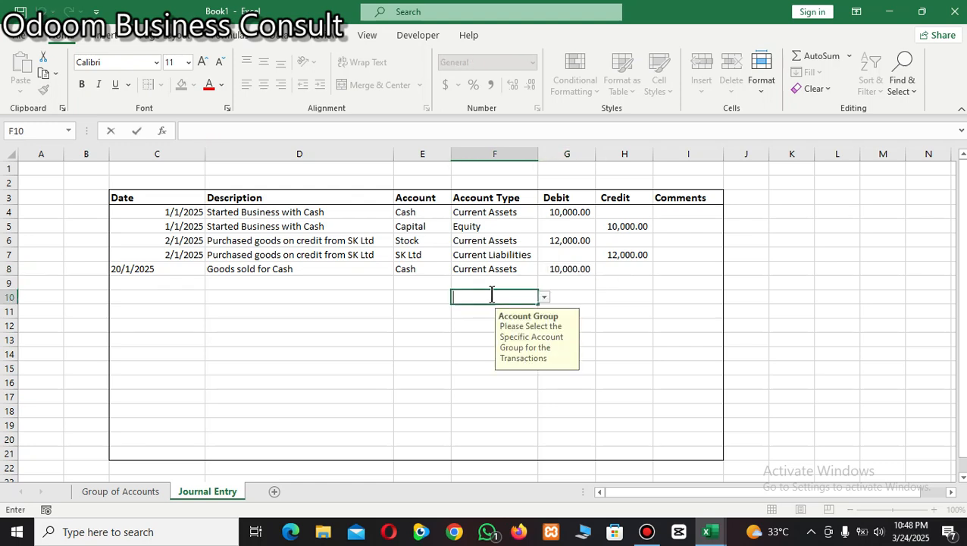
# Enter the date 20/1/2025 in C9 and the description "Goods sold for Cash" in D9
pyautogui.click(154, 283)
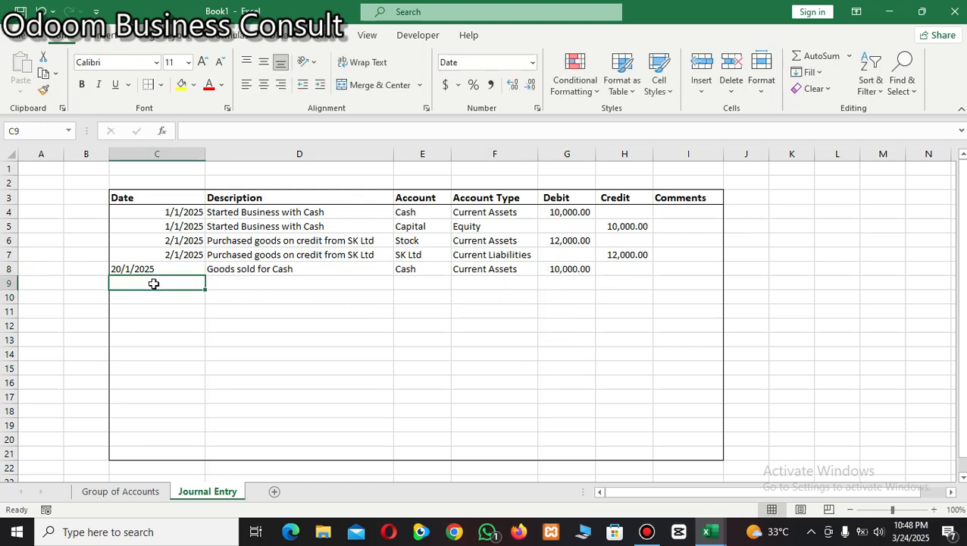
pyautogui.write('20')
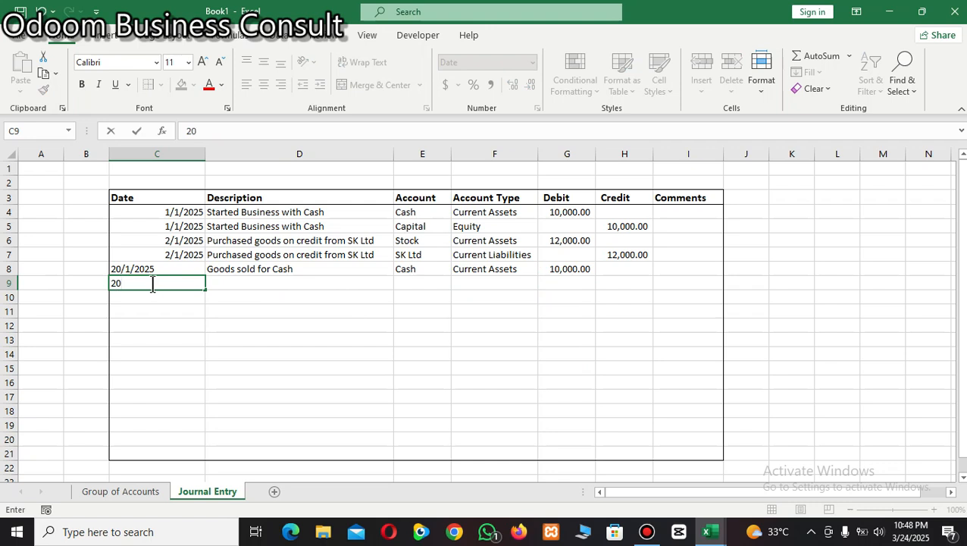
pyautogui.write('/2')
pyautogui.press('BackSpace')
pyautogui.write('1/2025')
pyautogui.click(240, 283)
pyautogui.write('goods sold for Cash')
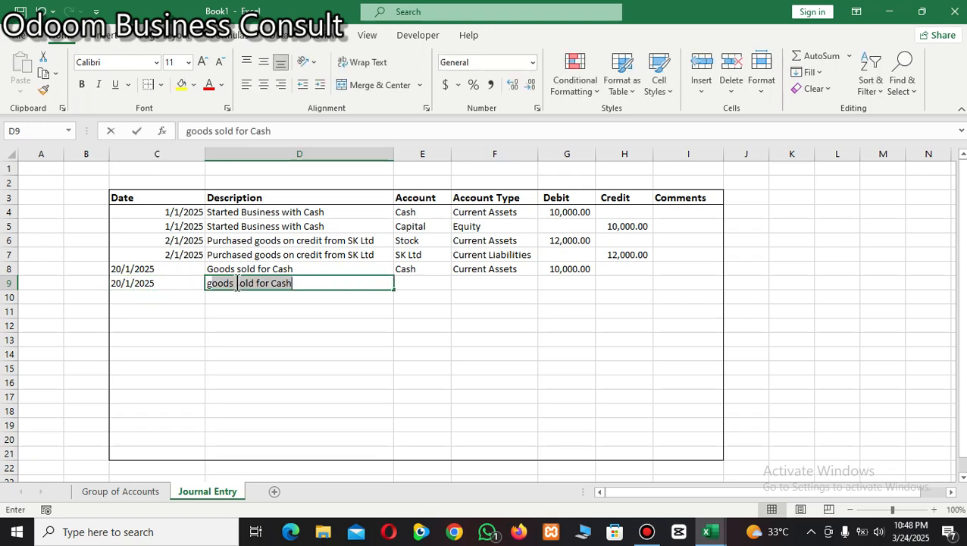
pyautogui.press('Return')
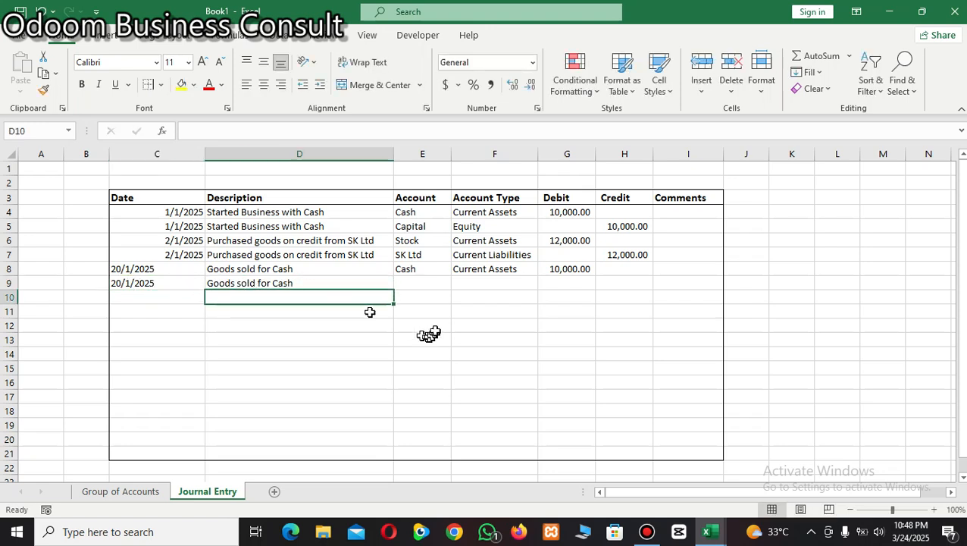
# Enter Sales as the account in E9 and choose Income as its account type in F9
pyautogui.click(429, 283)
pyautogui.write('S')
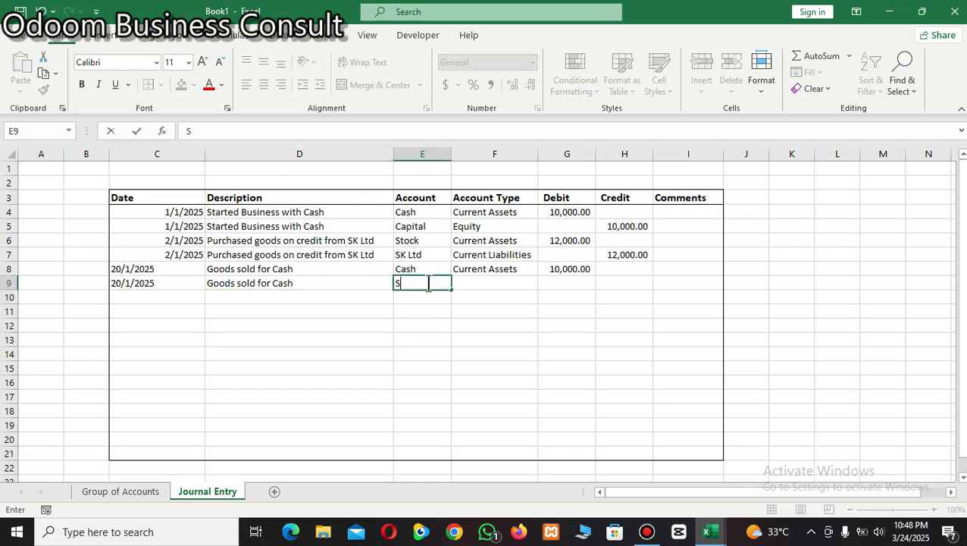
pyautogui.write('ales')
pyautogui.click(479, 281)
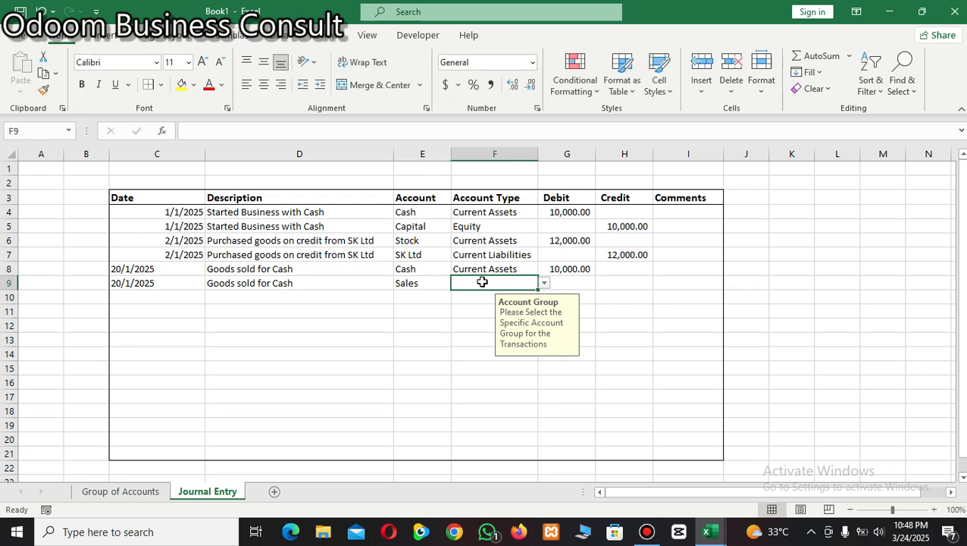
pyautogui.click(545, 284)
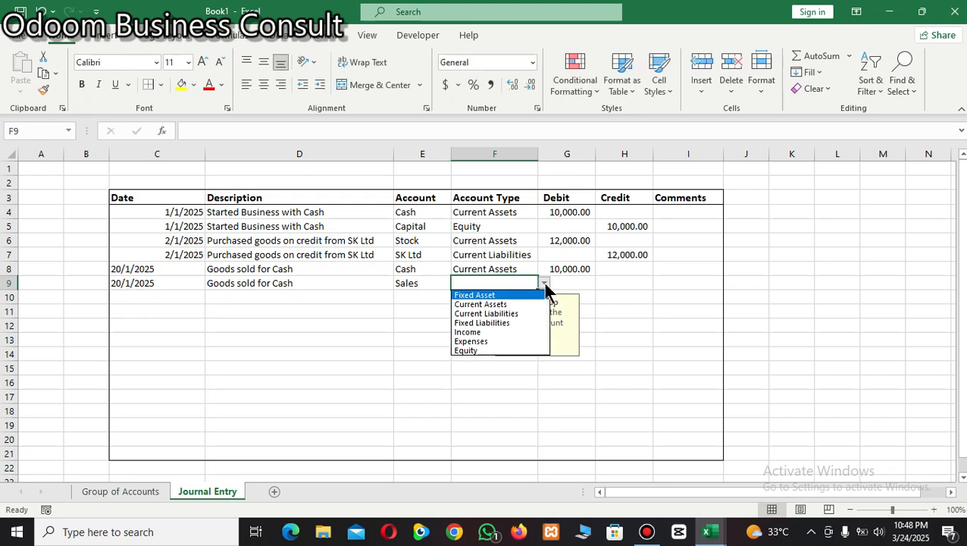
pyautogui.click(478, 332)
# Enter a credit of 10000 for the Sales account in H9
pyautogui.click(631, 285)
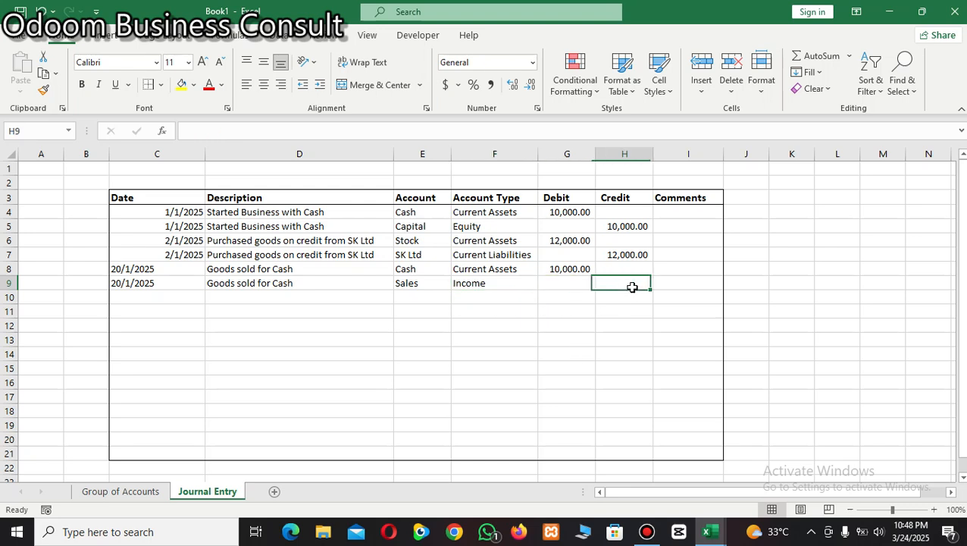
pyautogui.write('10000')
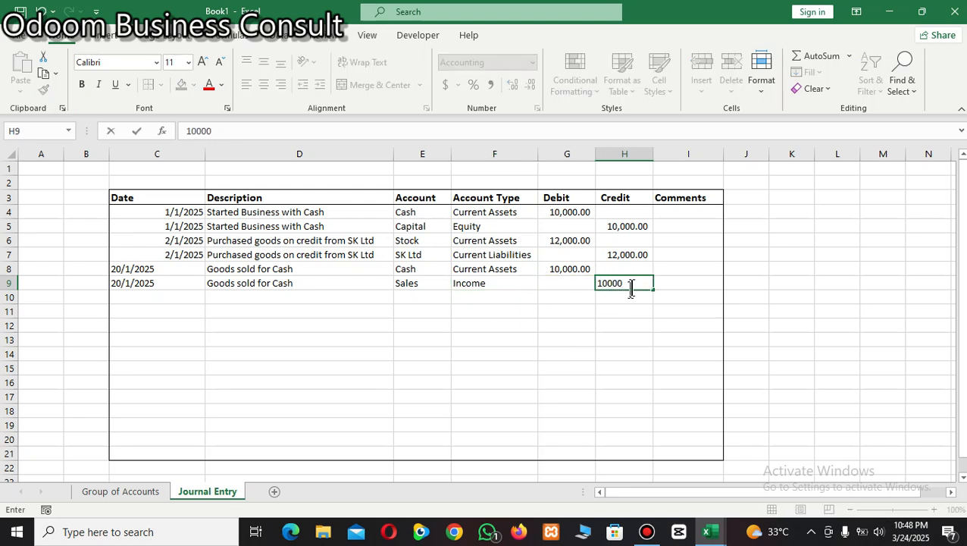
pyautogui.click(253, 335)
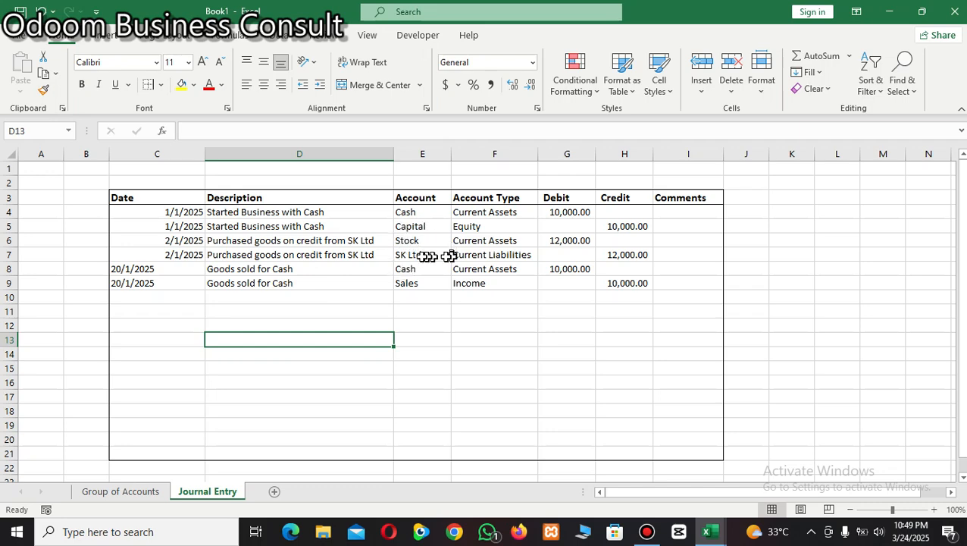
# Enter the date 20/1/2024 in C10 and the description "Goods sold for Cash" in D10
pyautogui.click(165, 301)
pyautogui.write('20')
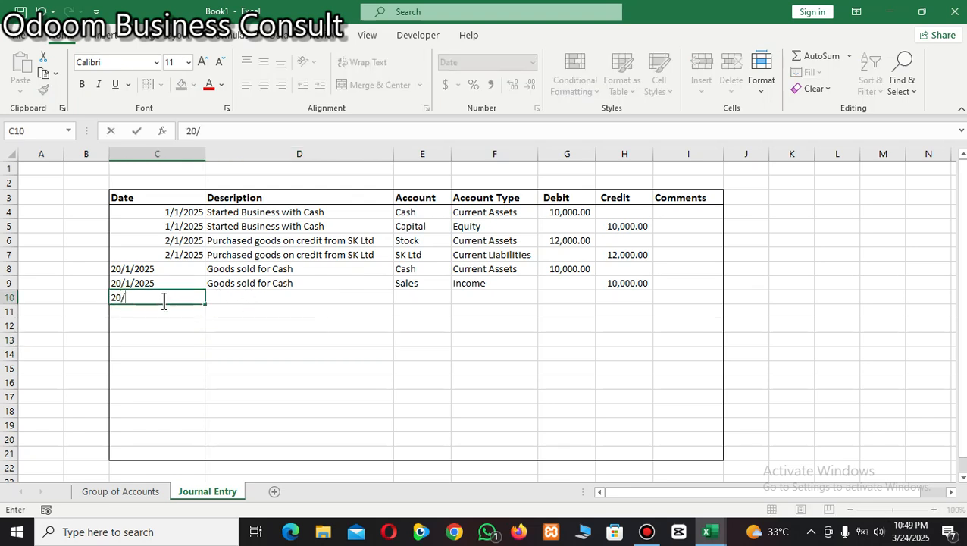
pyautogui.write('/1/2024')
pyautogui.click(248, 293)
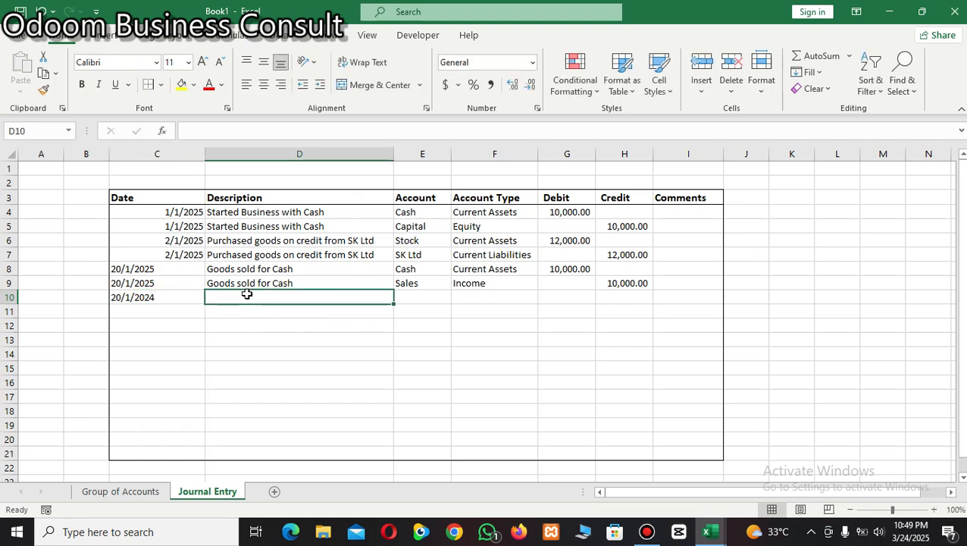
pyautogui.write('S')
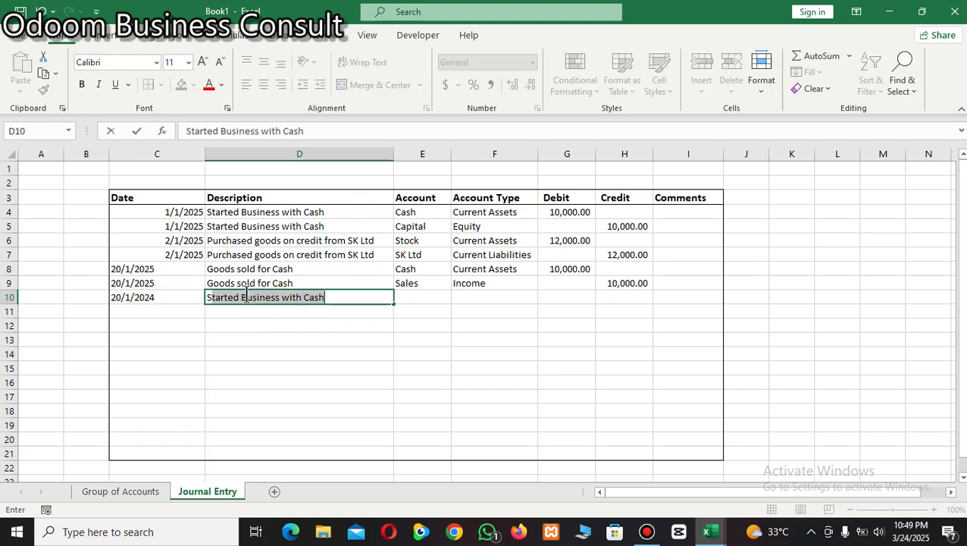
pyautogui.write('tock')
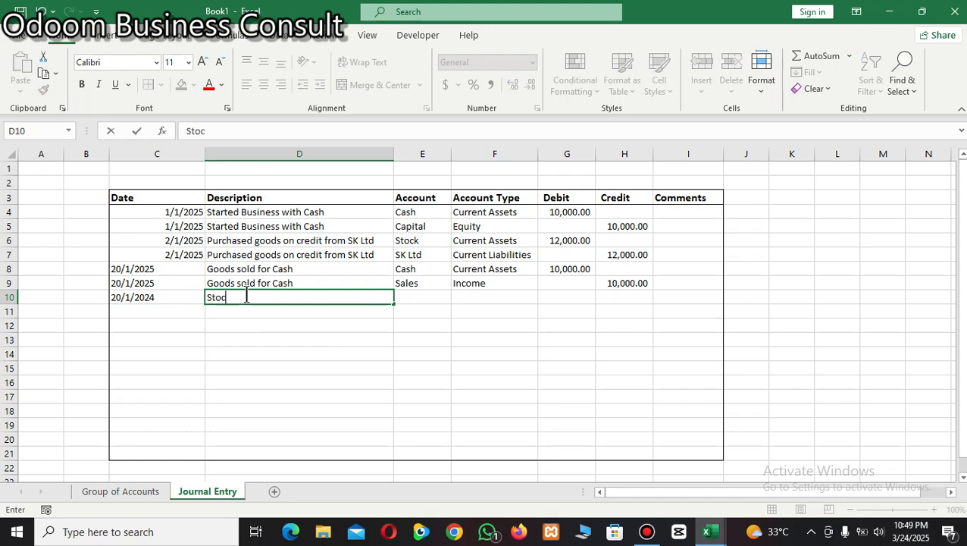
pyautogui.press('BackSpace')
pyautogui.press('BackSpace')
pyautogui.press('BackSpace')
pyautogui.press('BackSpace')
pyautogui.press('BackSpace')
pyautogui.write('Goods sold for Cash')
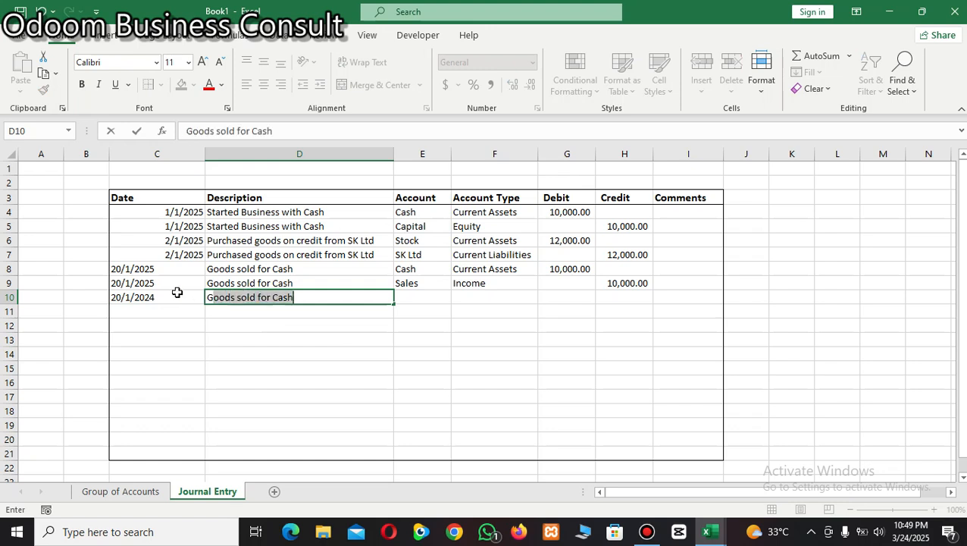
pyautogui.press('Return')
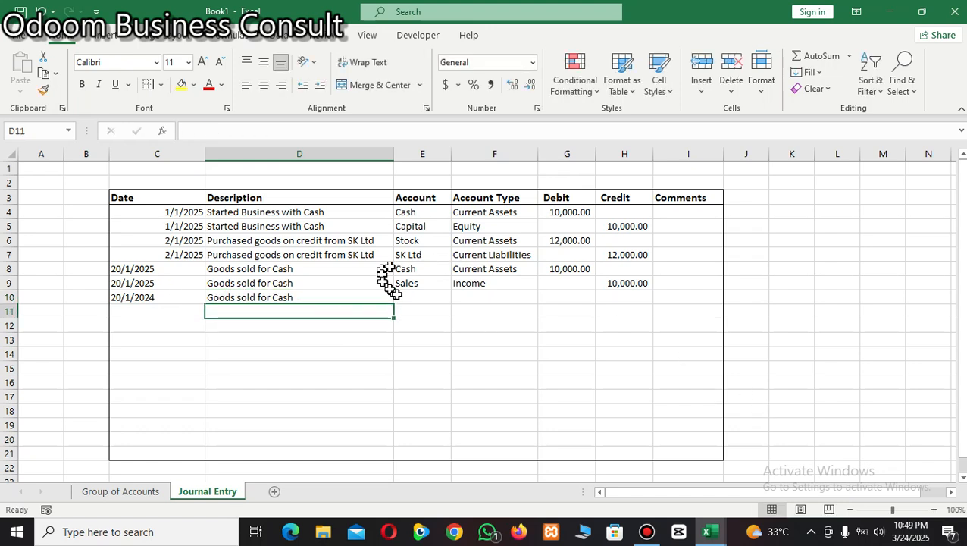
# Enter Stock as the account in E10 and choose Current Assets as its account type in F10
pyautogui.click(409, 295)
pyautogui.write('s')
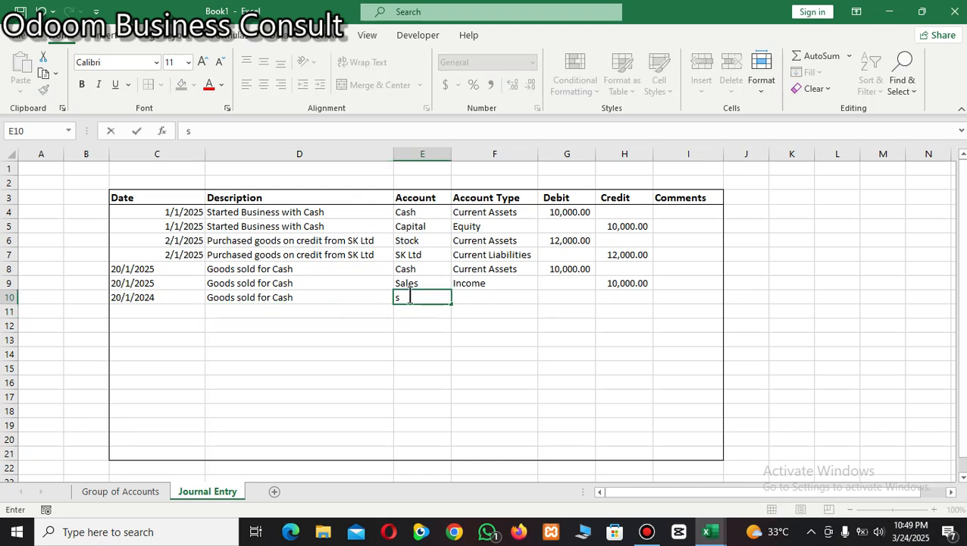
pyautogui.press('BackSpace')
pyautogui.write('Stock')
pyautogui.press('Return')
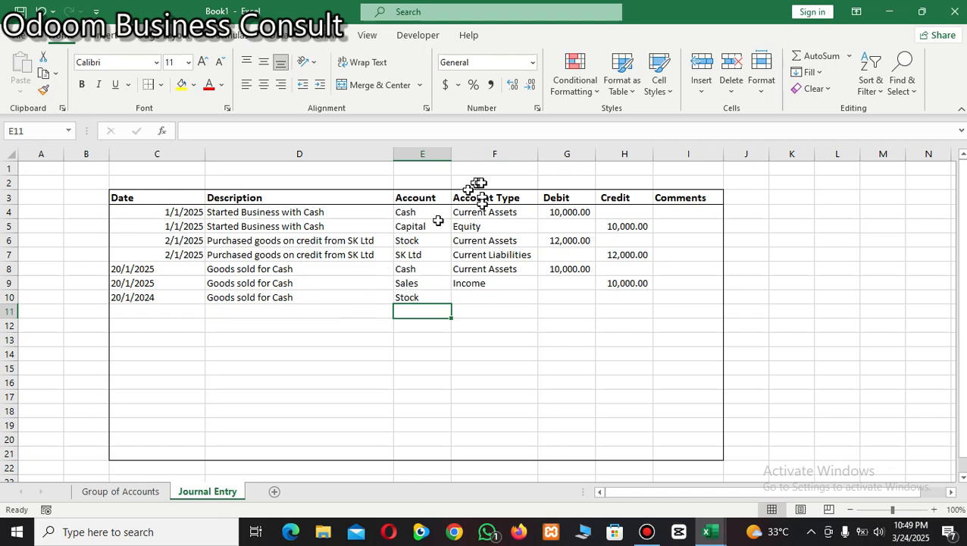
pyautogui.click(472, 302)
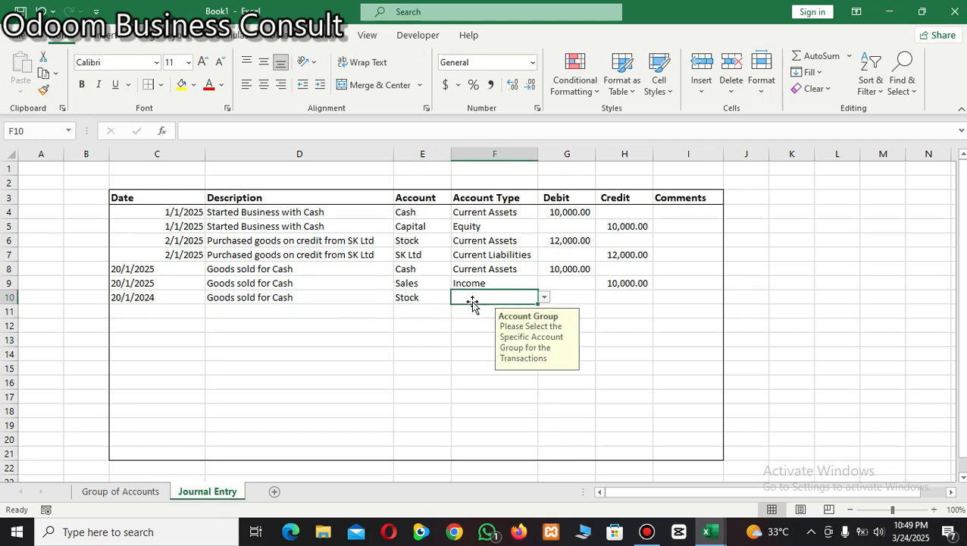
pyautogui.click(546, 298)
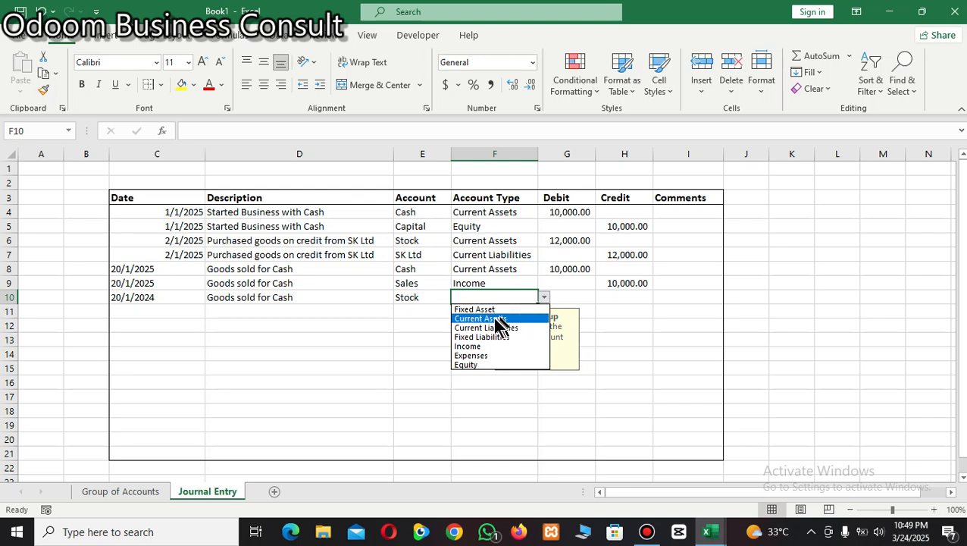
pyautogui.click(494, 319)
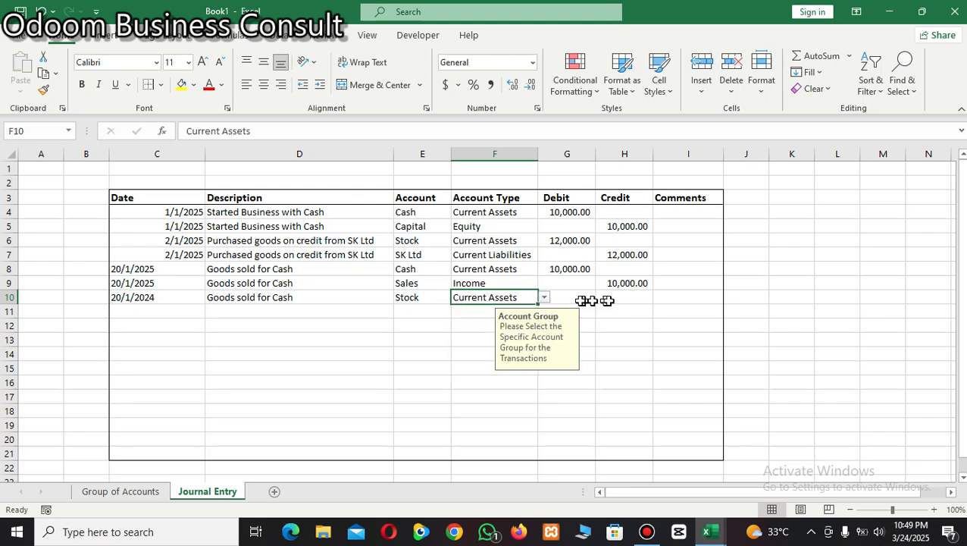
pyautogui.click(671, 299)
pyautogui.write('1')
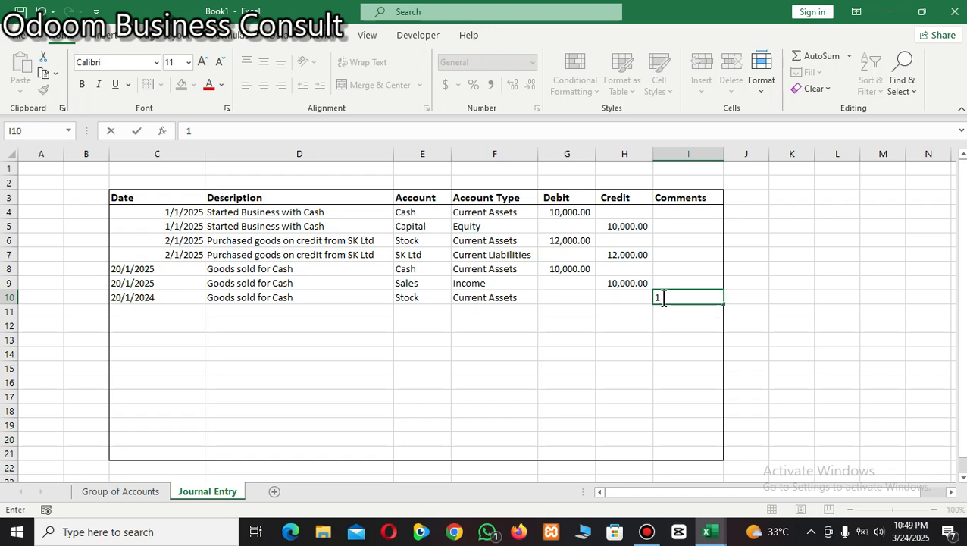
pyautogui.press('BackSpace')
pyautogui.write('6000')
pyautogui.click(556, 365)
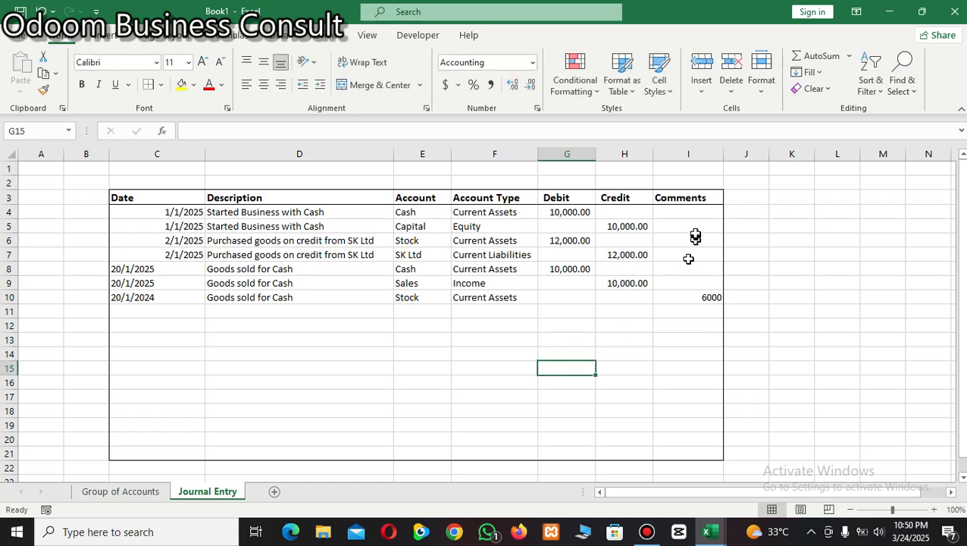
pyautogui.click(711, 298)
pyautogui.press('BackSpace')
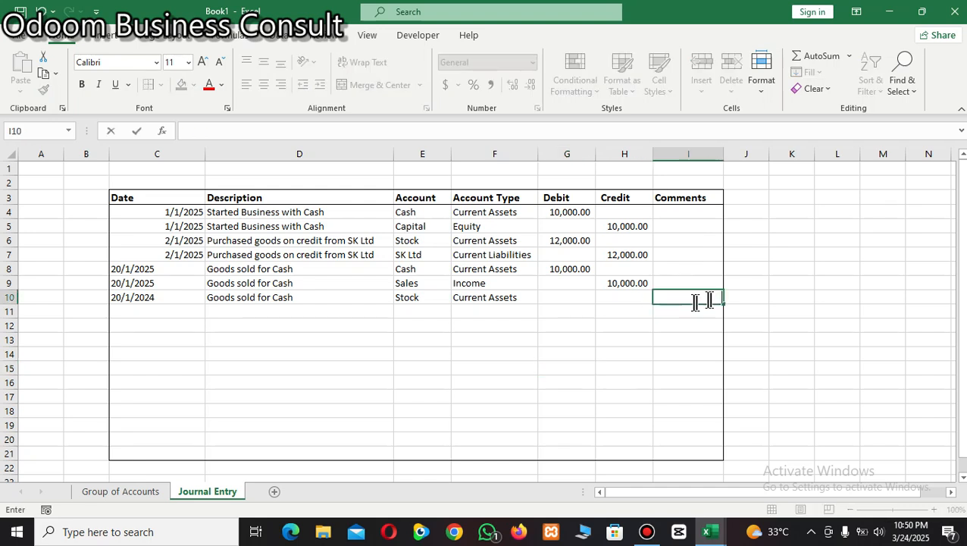
# Enter a credit of 6000 for the Stock account in H10
pyautogui.click(619, 298)
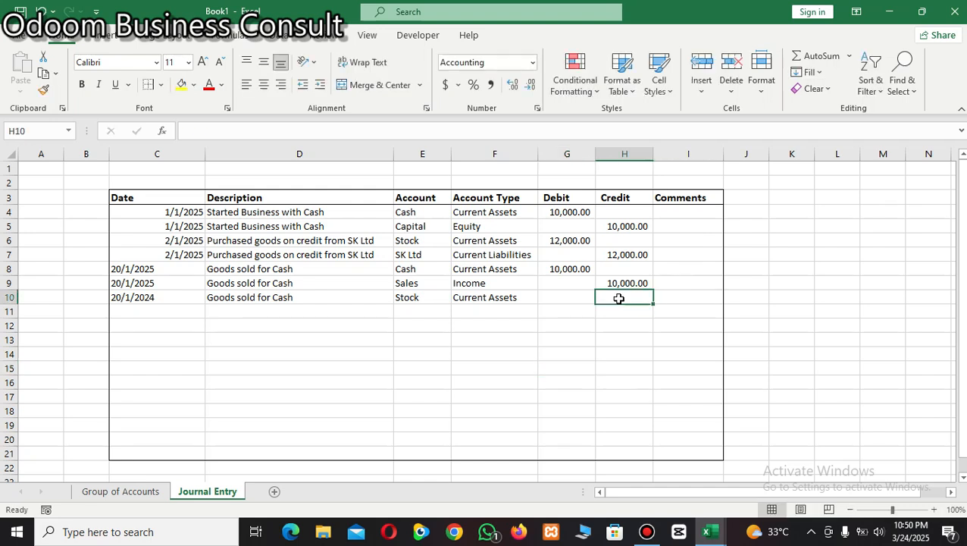
pyautogui.write('6000')
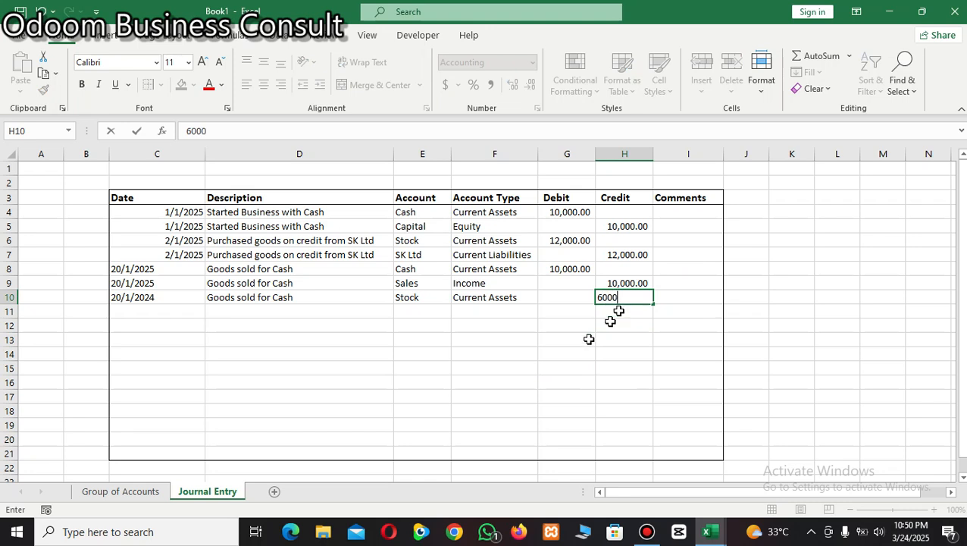
# Commit the 6000 credit in H10 and enter the date 20/1/2025 in C11 for the next journal line
pyautogui.click(503, 370)
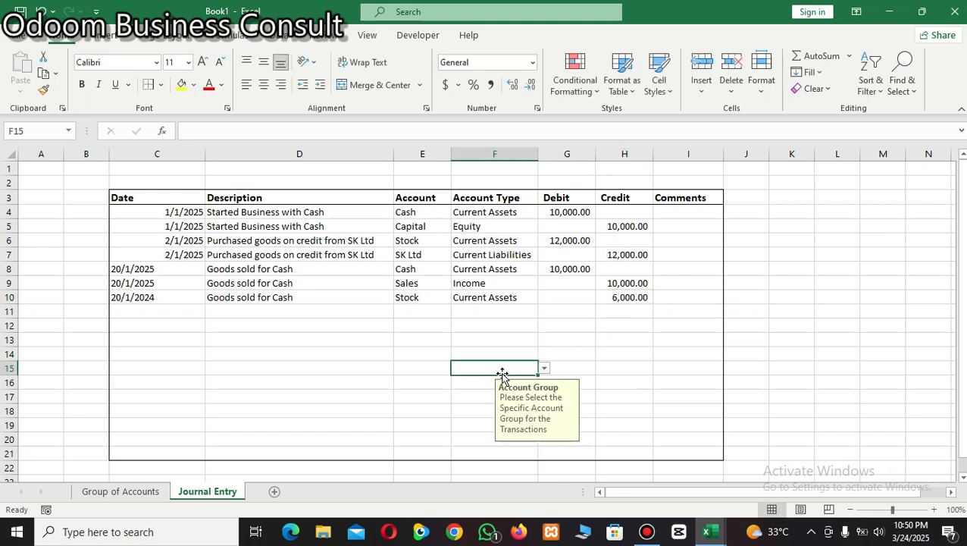
pyautogui.click(168, 309)
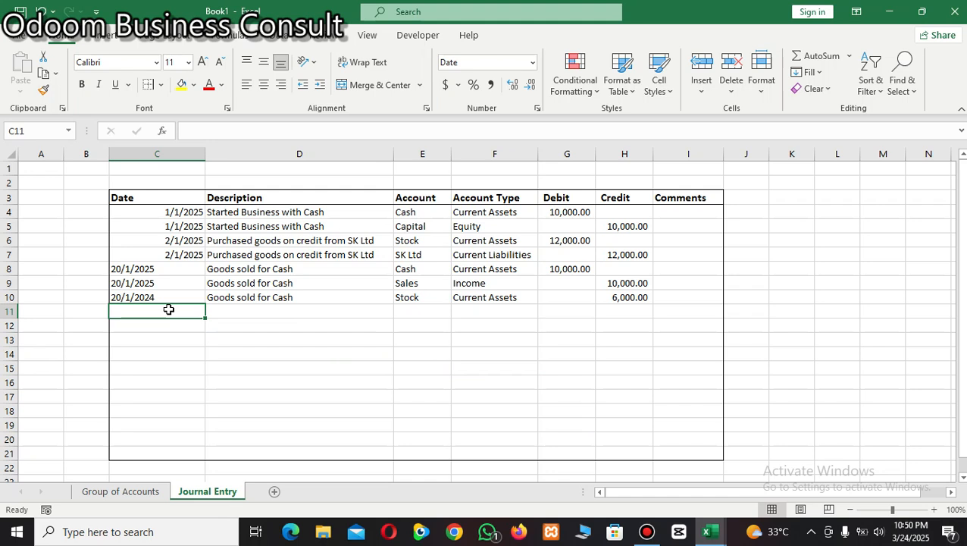
pyautogui.write('20')
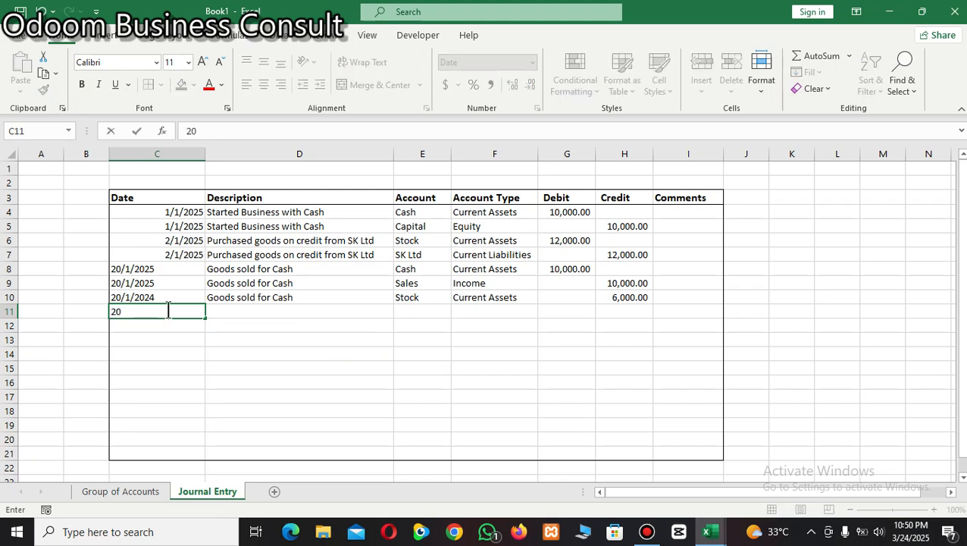
pyautogui.write('/1/2025')
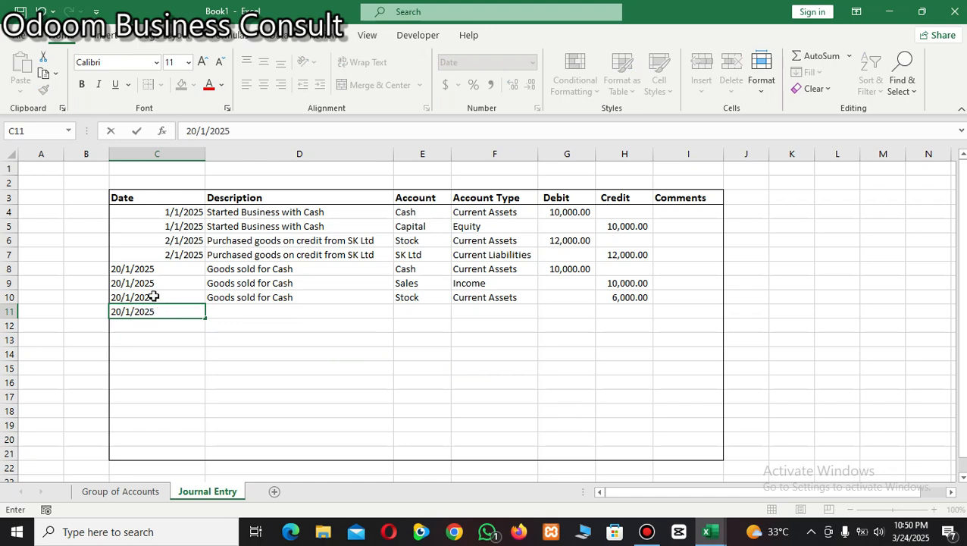
# Correct the date of the Stock entry in C10 to 20/1/2025
pyautogui.click(126, 297)
pyautogui.click(244, 132)
pyautogui.press('BackSpace')
pyautogui.write('5')
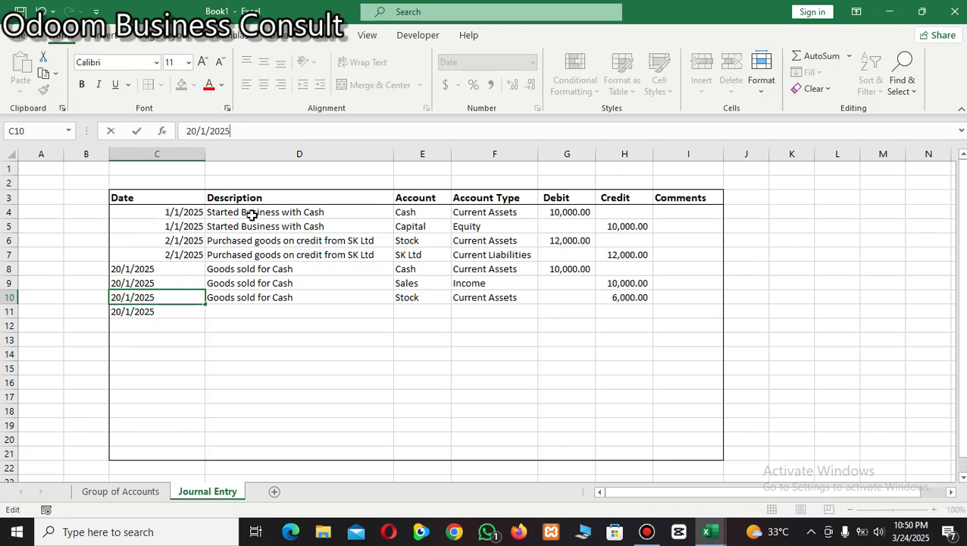
pyautogui.click(159, 313)
# Fill row 11 with the description "Goods sold for Cash" and the account CoGs
pyautogui.click(246, 311)
pyautogui.write('goods sold for Cash')
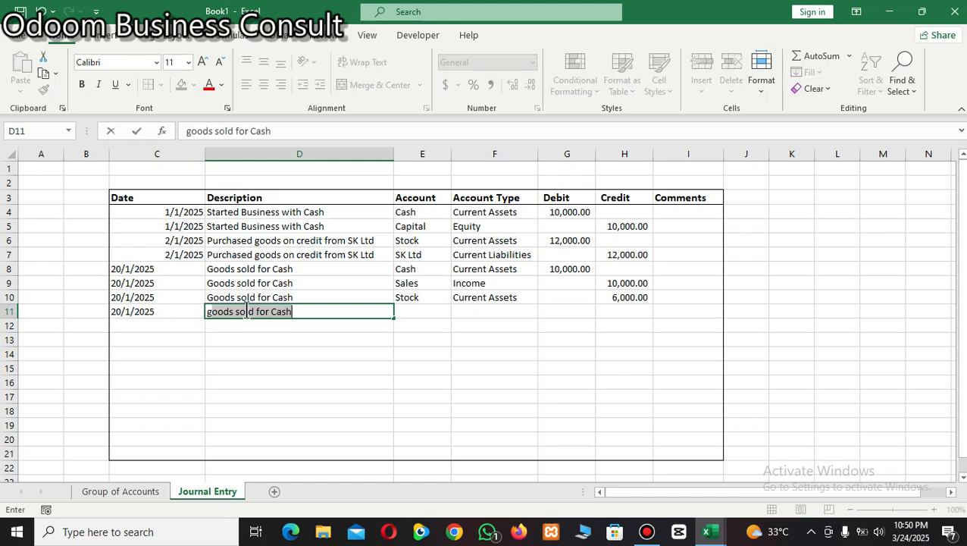
pyautogui.press('Return')
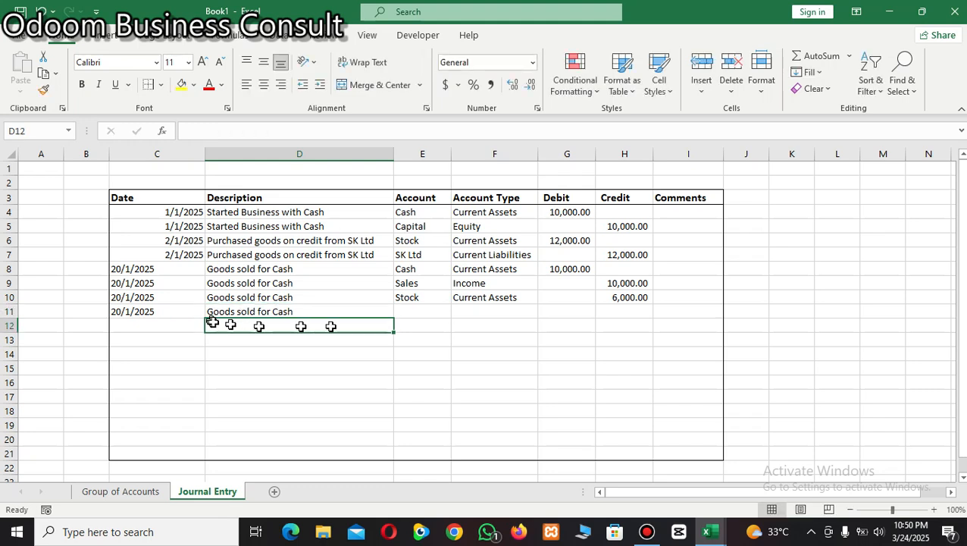
pyautogui.click(430, 310)
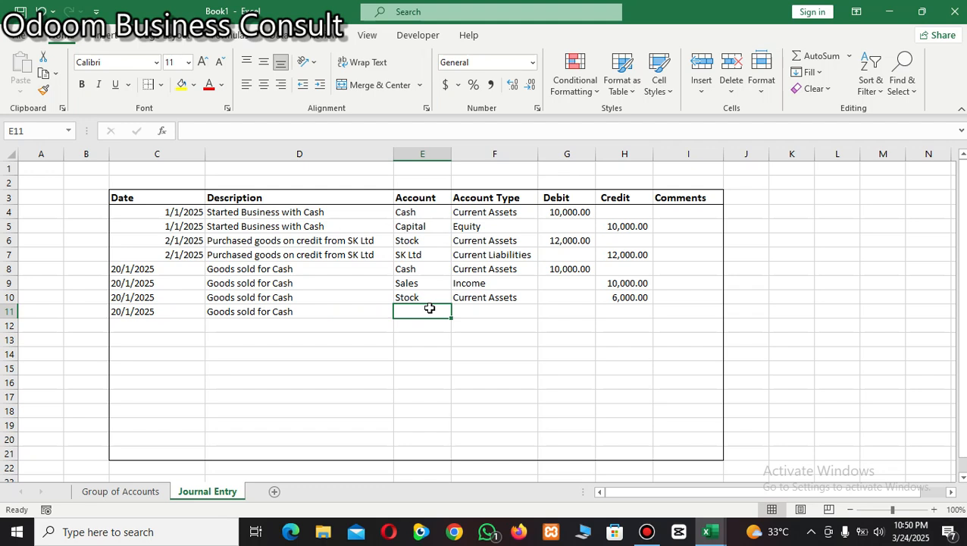
pyautogui.write('C')
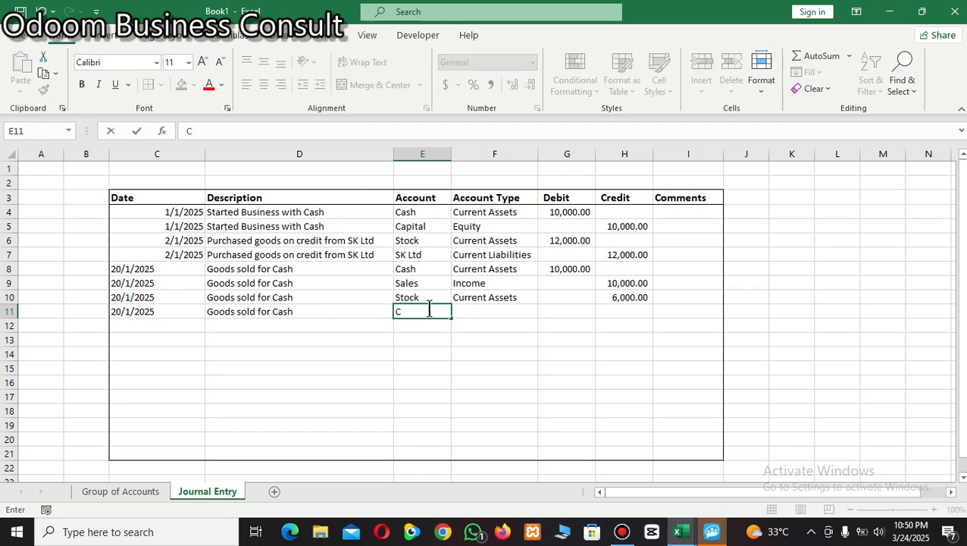
pyautogui.write('oGs')
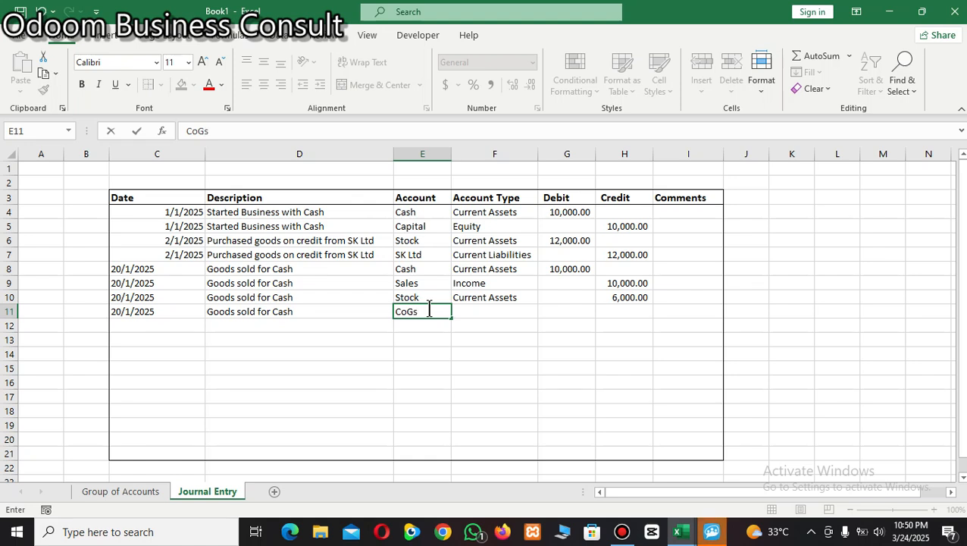
# Check the available account type options for the CoGs entry in F11
pyautogui.click(478, 310)
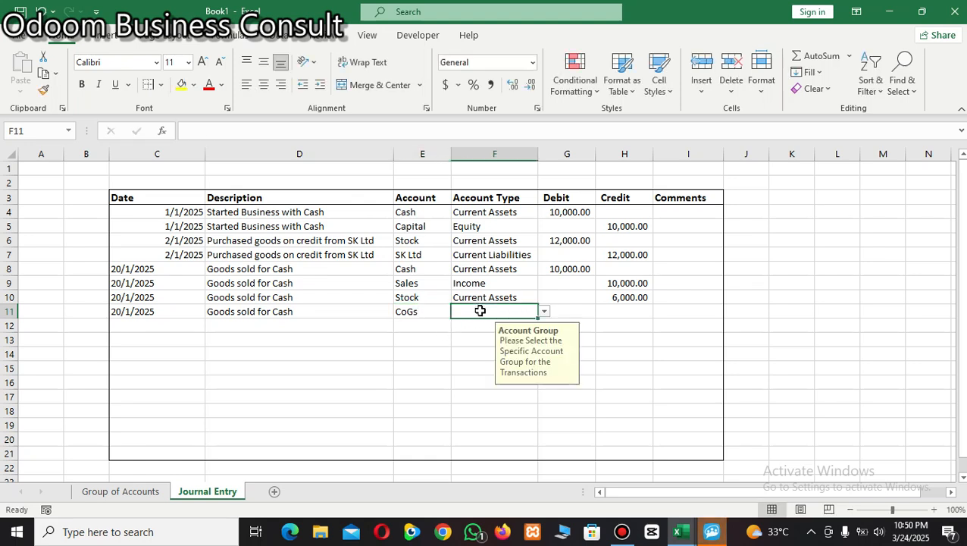
pyautogui.click(545, 312)
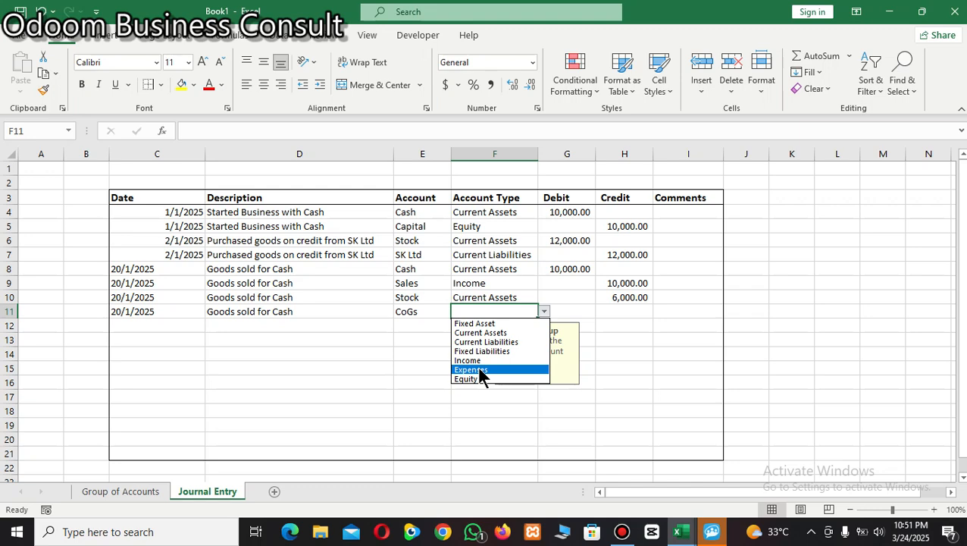
pyautogui.click(405, 356)
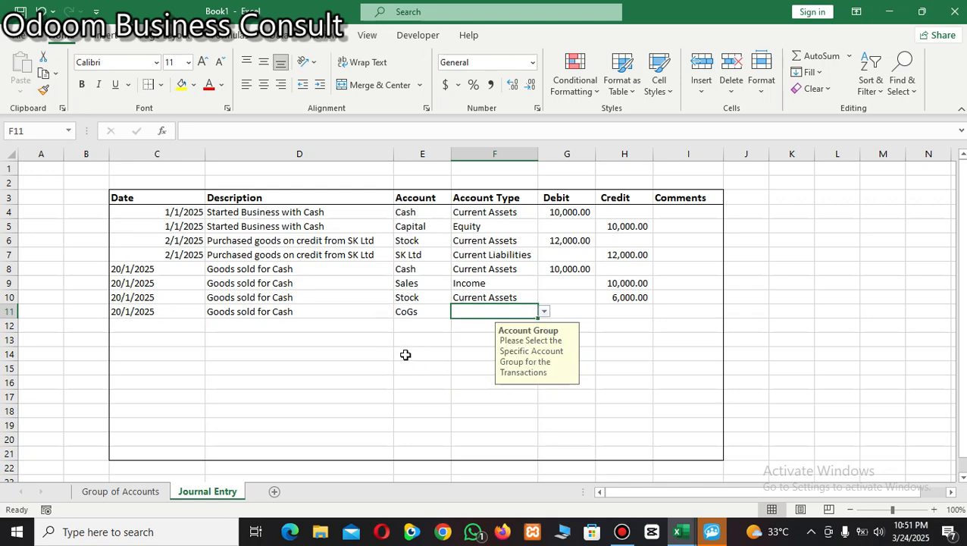
# Insert a blank row above Equity in the Group of Accounts sheet
pyautogui.click(156, 493)
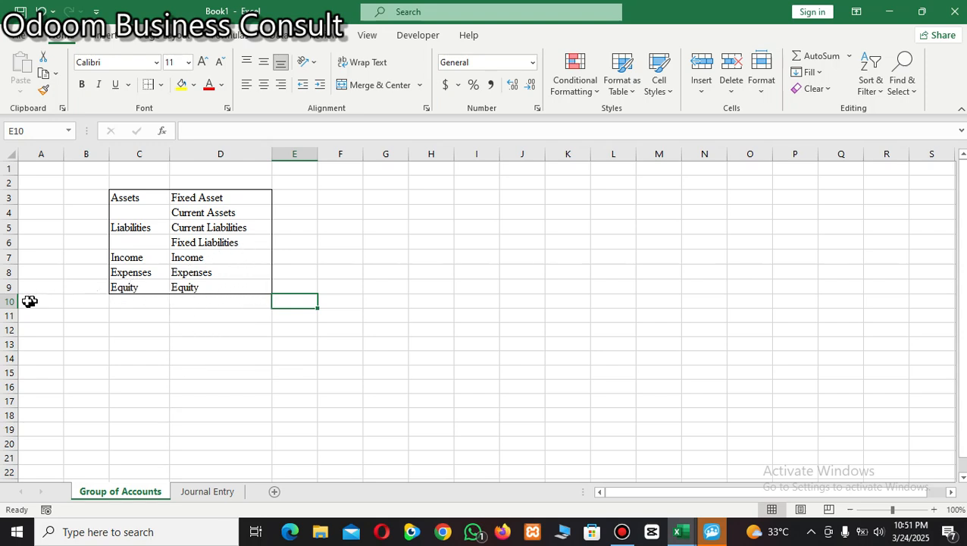
pyautogui.click(7, 287)
pyautogui.rightClick(7, 287)
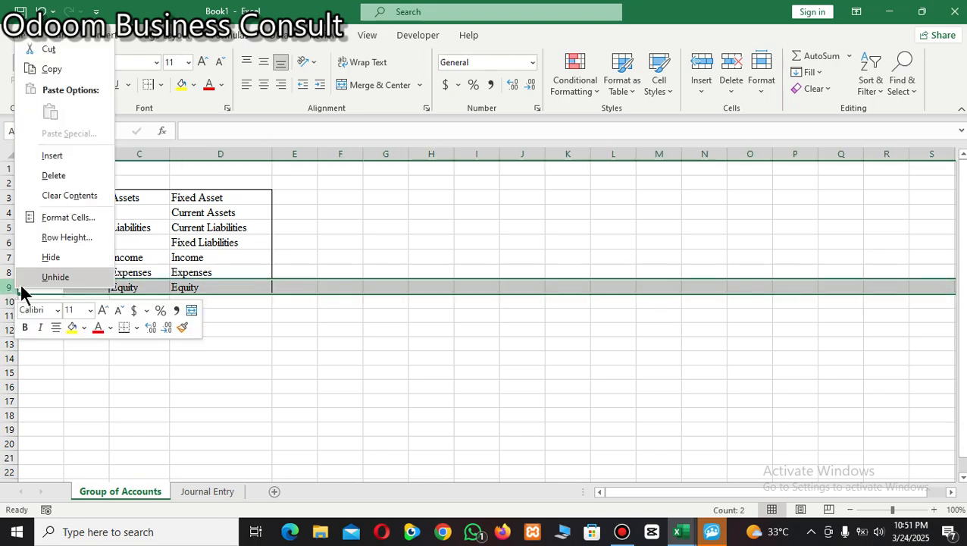
pyautogui.click(69, 158)
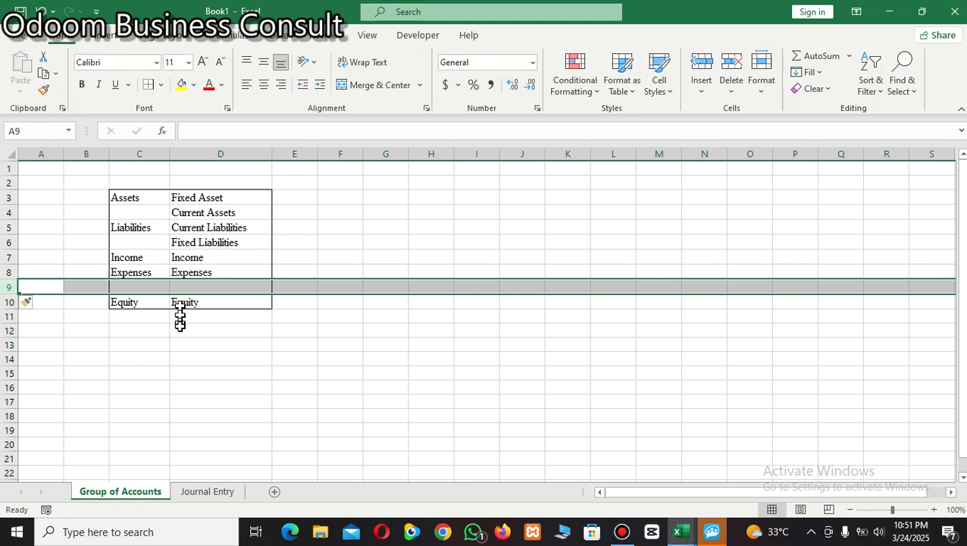
# Add CoGs as an account group in D9, directly below Expenses
pyautogui.doubleClick(187, 287)
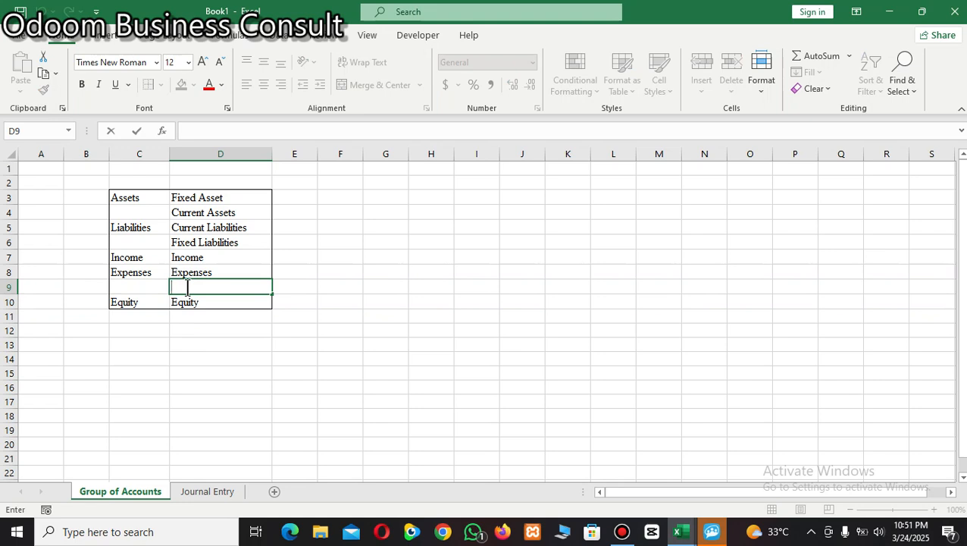
pyautogui.write('CoGs')
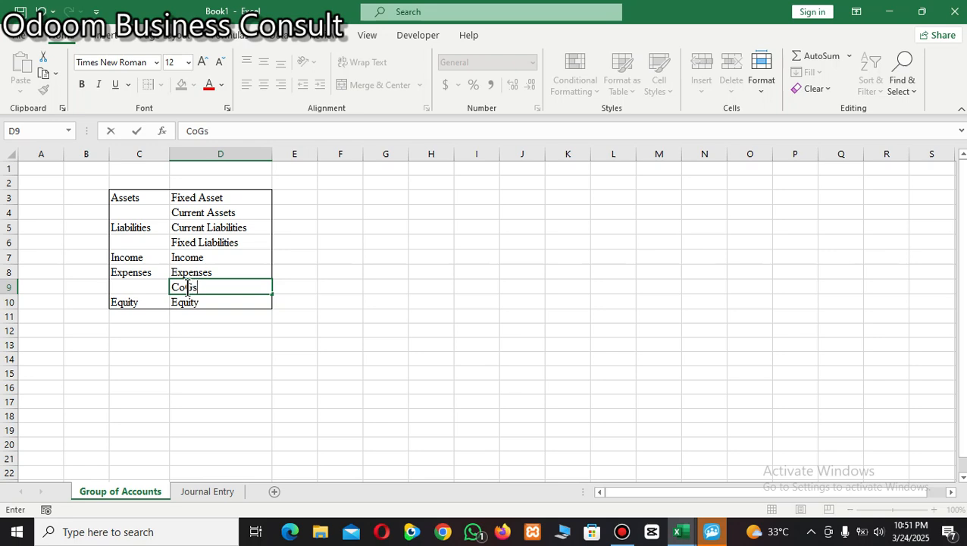
pyautogui.click(210, 358)
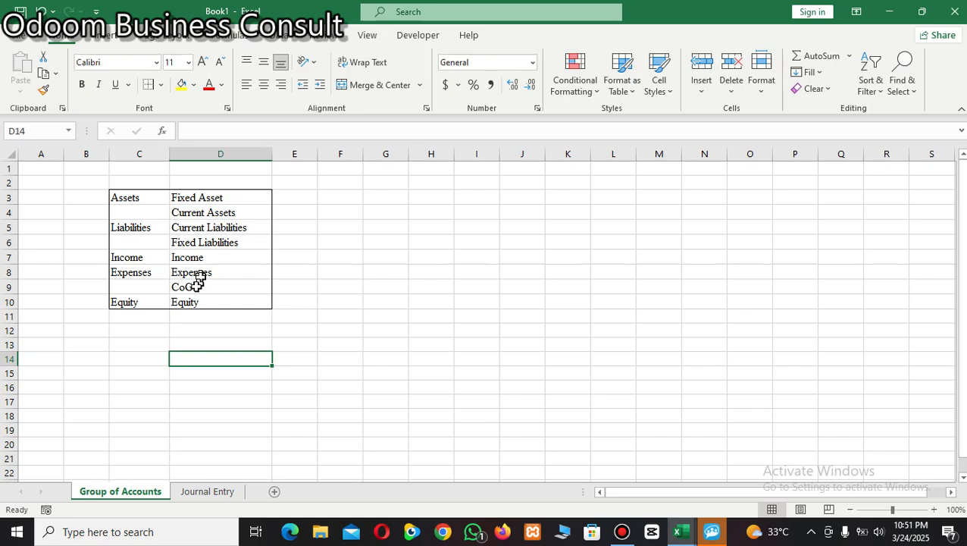
pyautogui.click(383, 347)
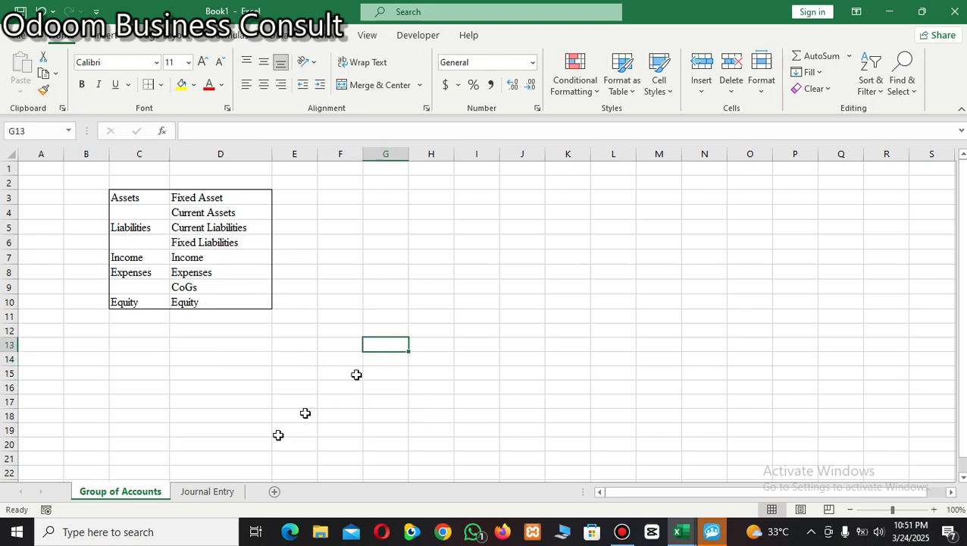
# Back in the Journal Entry sheet, set row 11's account type to CoGs and its debit to 6,000
pyautogui.click(237, 497)
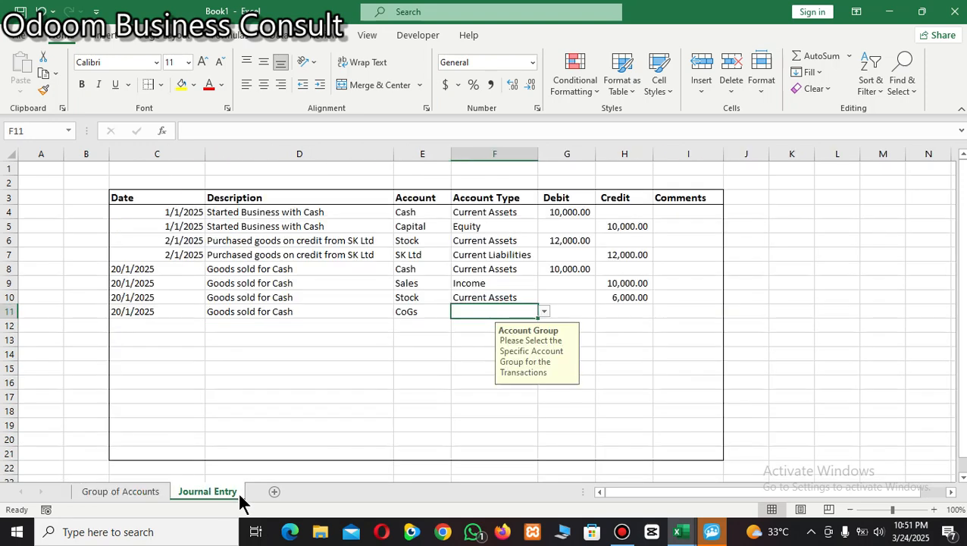
pyautogui.click(545, 312)
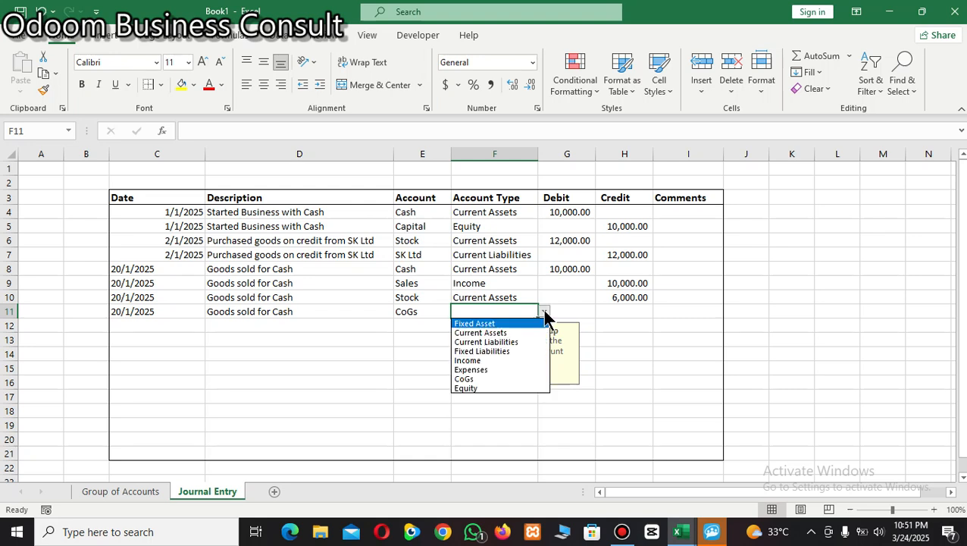
pyautogui.click(486, 378)
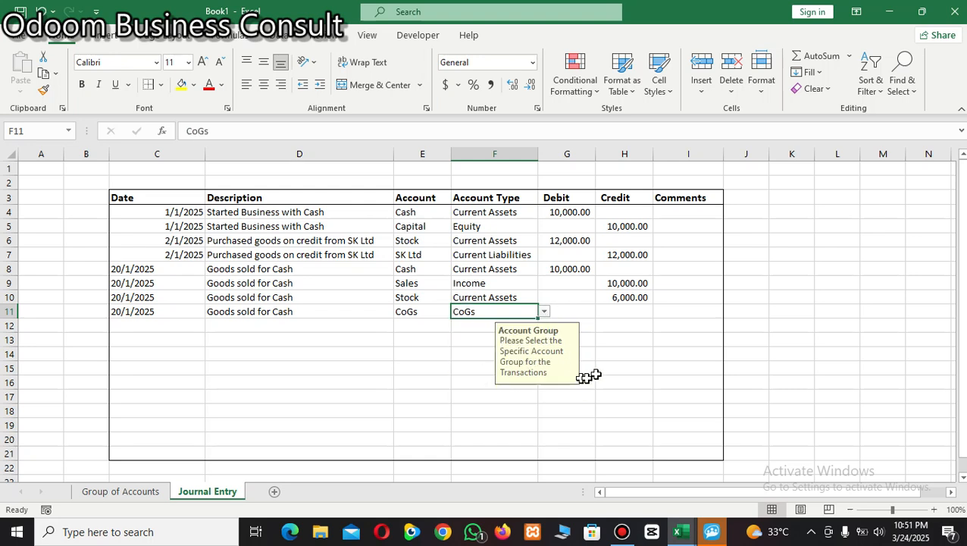
pyautogui.click(580, 319)
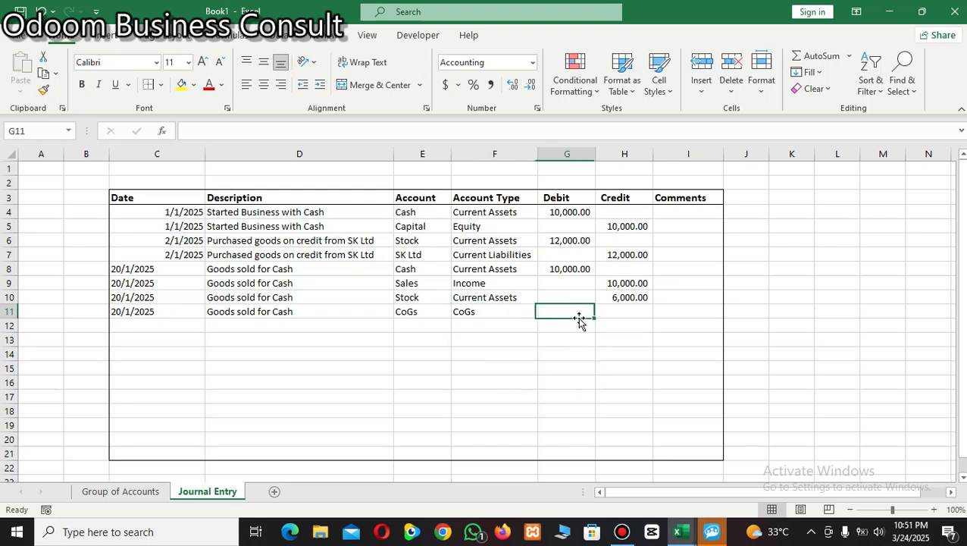
pyautogui.write('6,000')
pyautogui.click(335, 396)
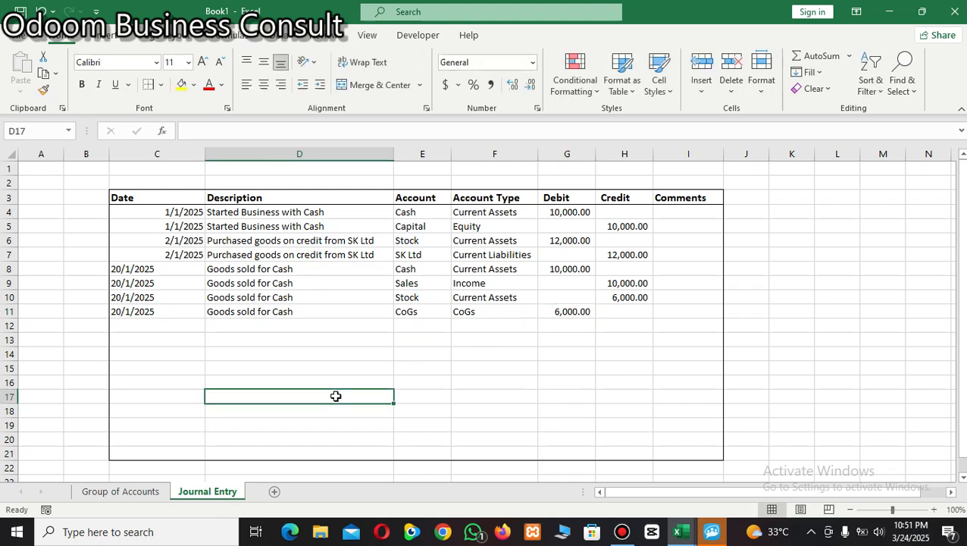
# Start a new journal line in row 12 with the date 1/2/2025
pyautogui.click(149, 324)
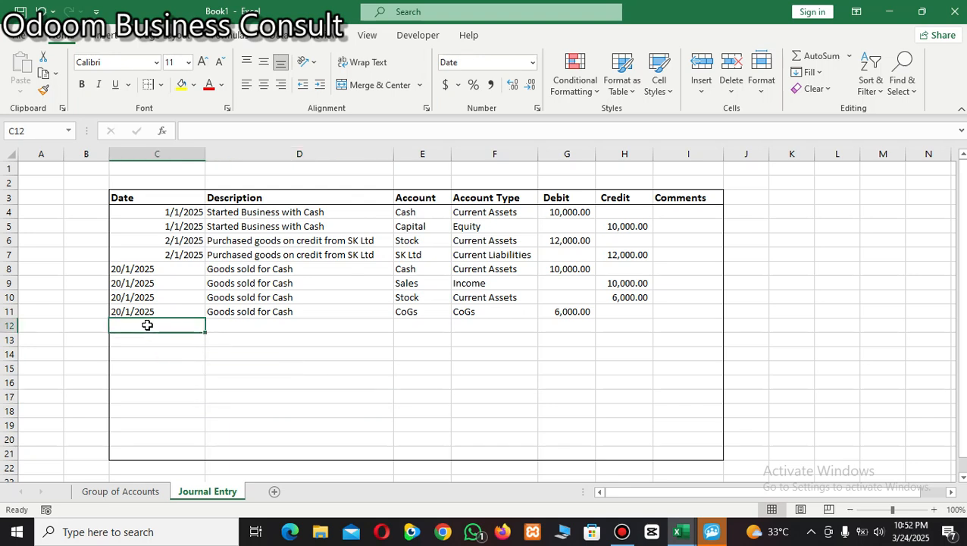
pyautogui.write('1/')
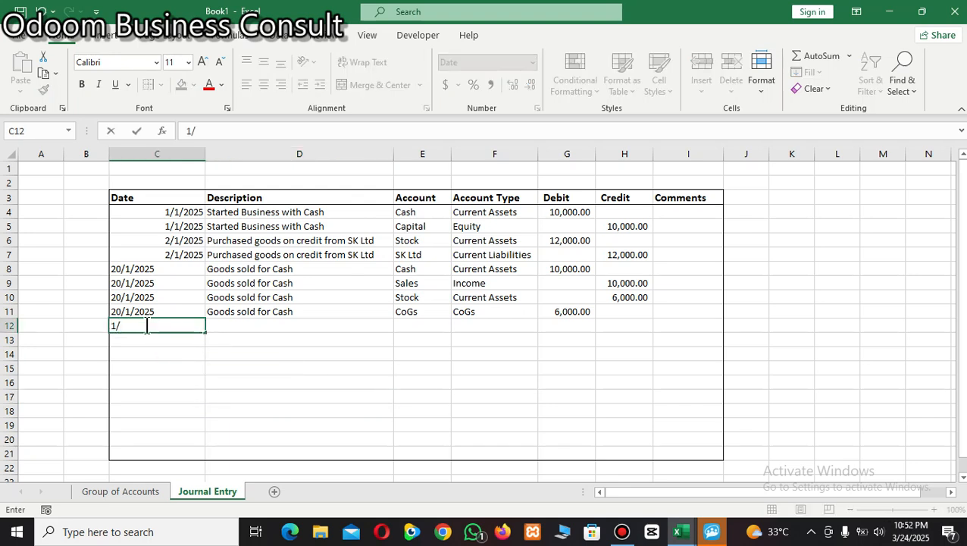
pyautogui.write('2/2025')
# Enter "Puchased Motor Vehicle by Cash" as the description in row 12
pyautogui.click(221, 324)
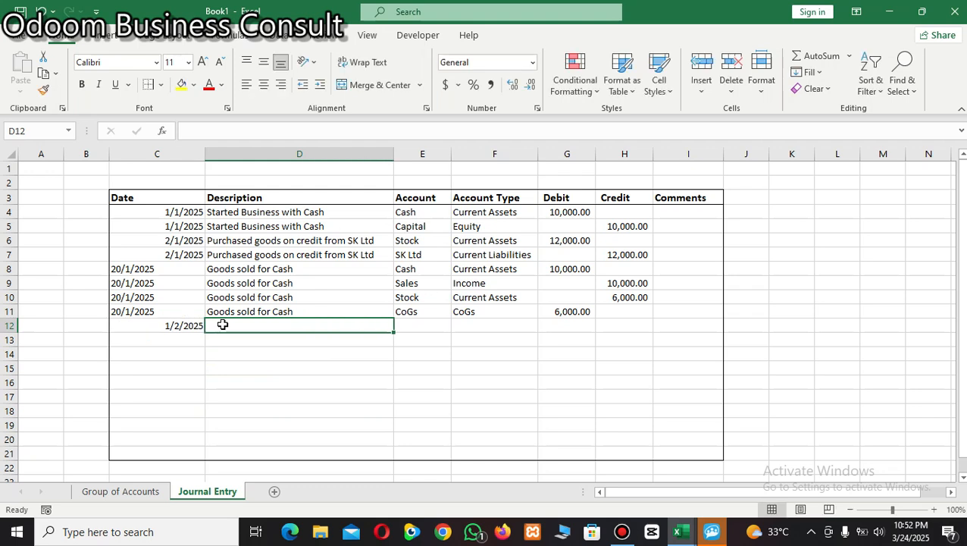
pyautogui.write('Puchase')
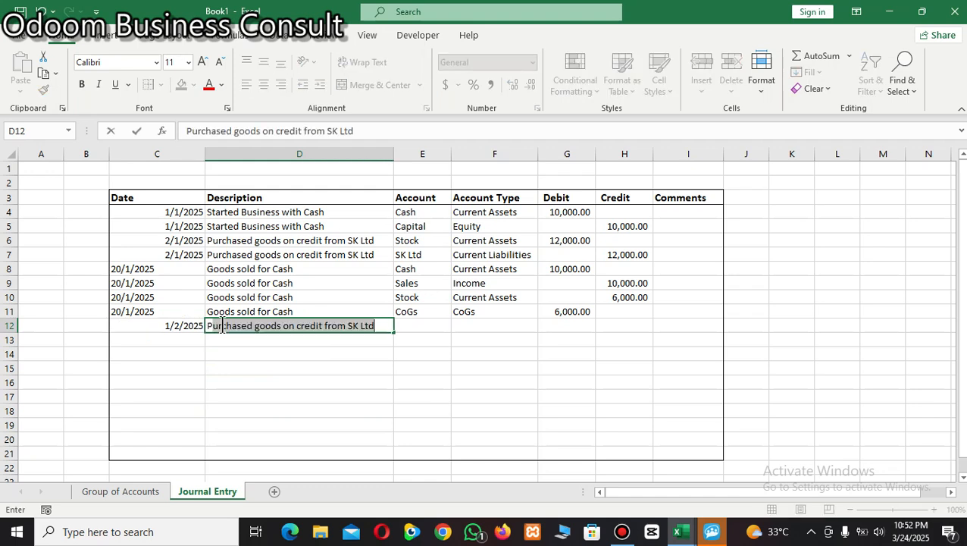
pyautogui.write('s')
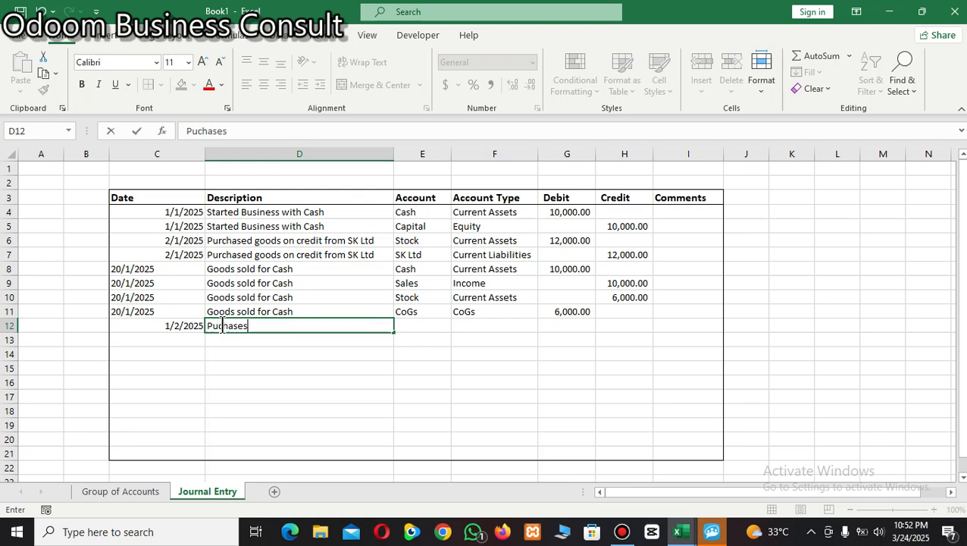
pyautogui.press('BackSpace')
pyautogui.write('d Motor V')
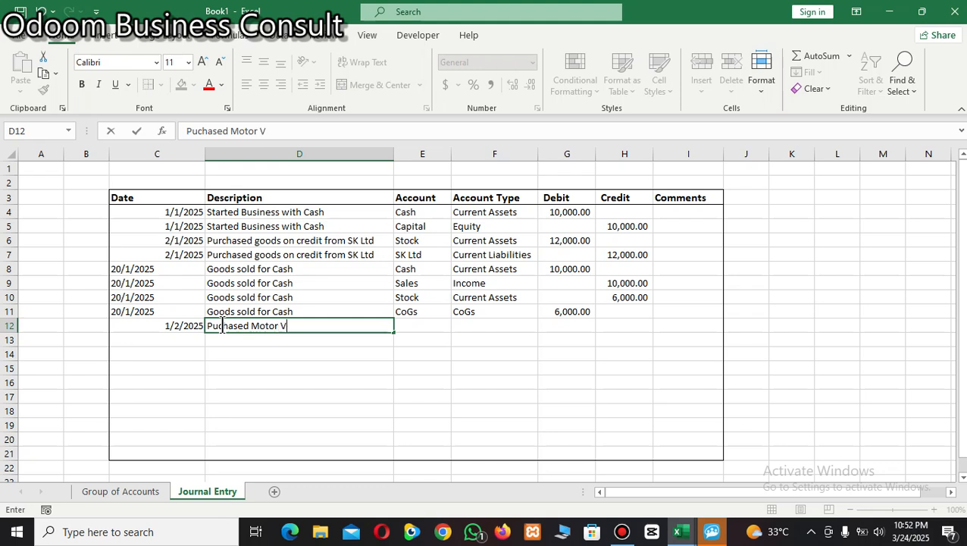
pyautogui.write('ehicle by Cash')
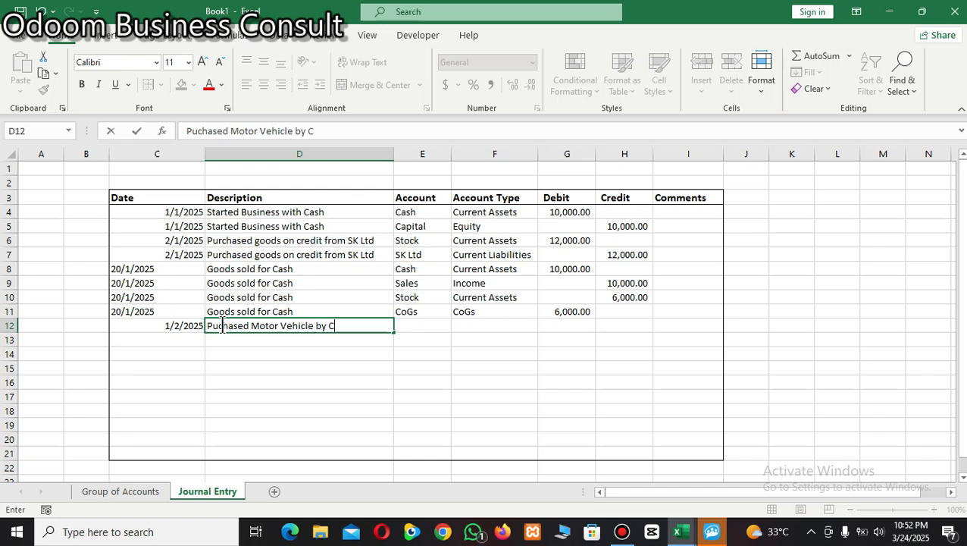
# Enter Cash as the account for the motor vehicle purchase in row 12
pyautogui.click(417, 327)
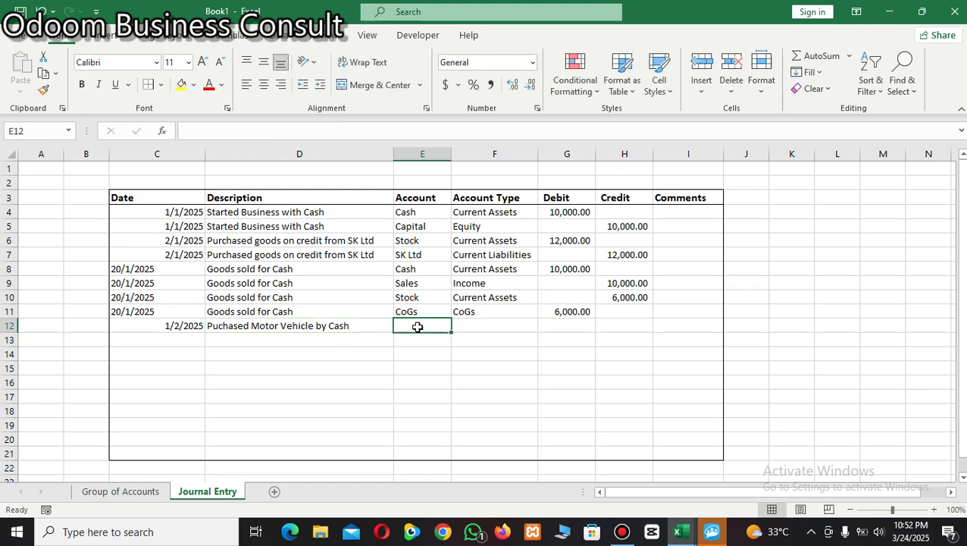
pyautogui.write('Cash')
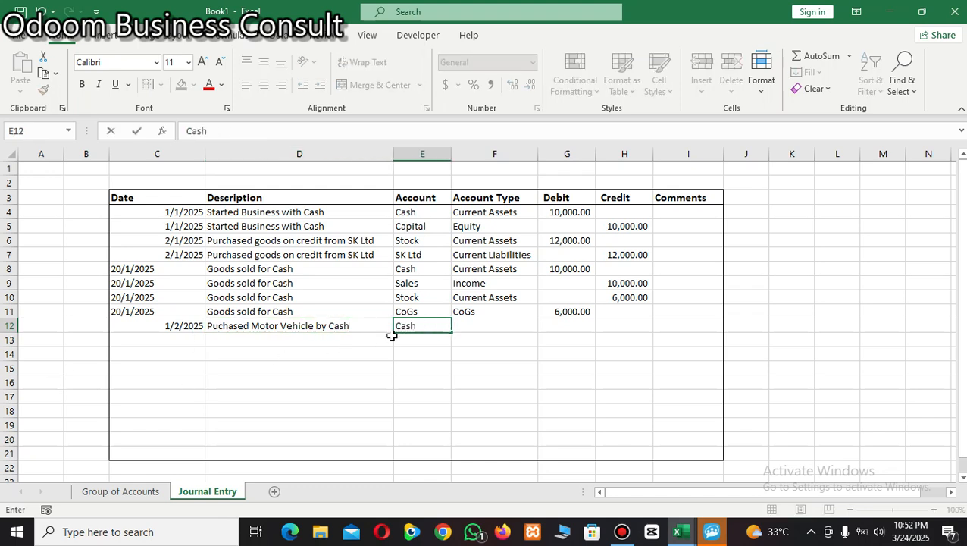
pyautogui.click(491, 324)
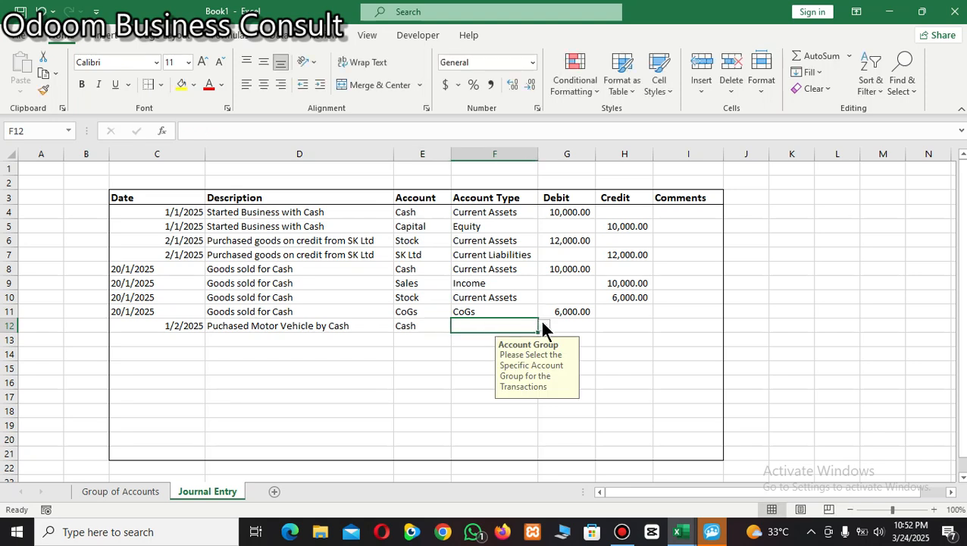
# Set row 12's account type to Current Assets and its debit to 50,000
pyautogui.click(544, 325)
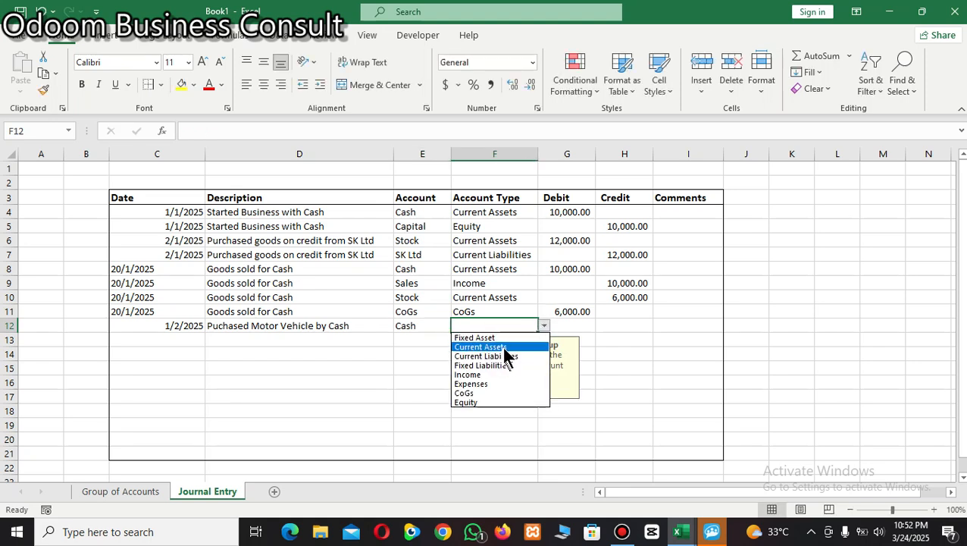
pyautogui.click(504, 348)
pyautogui.click(571, 328)
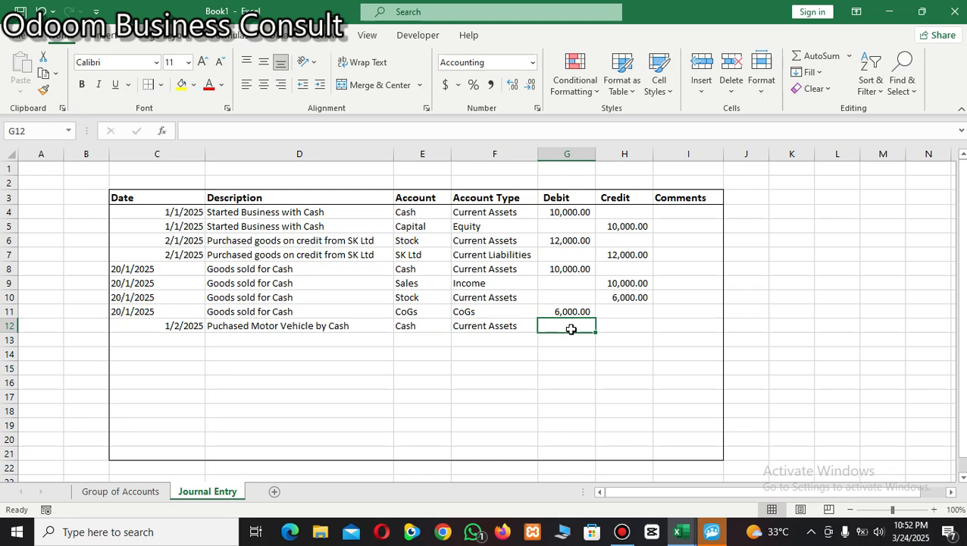
pyautogui.write('50000')
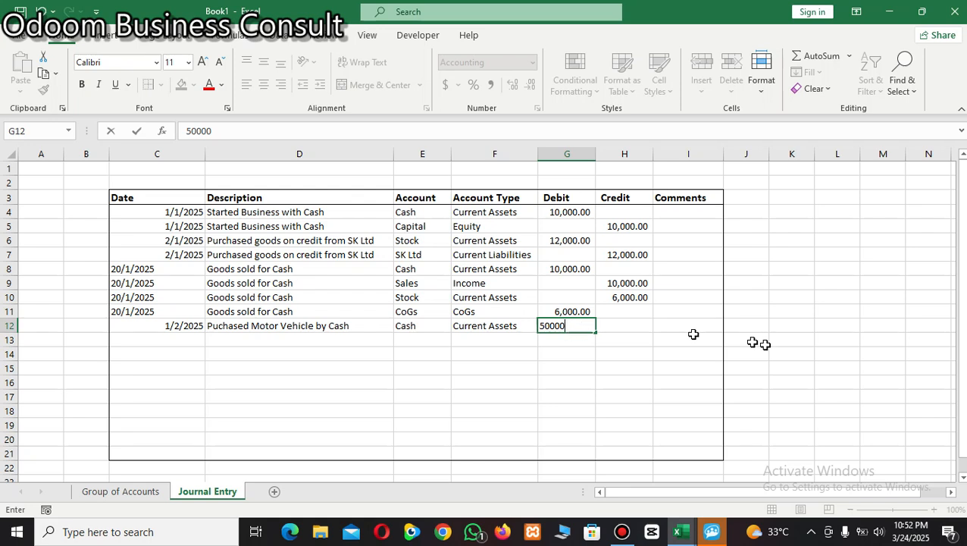
pyautogui.click(522, 357)
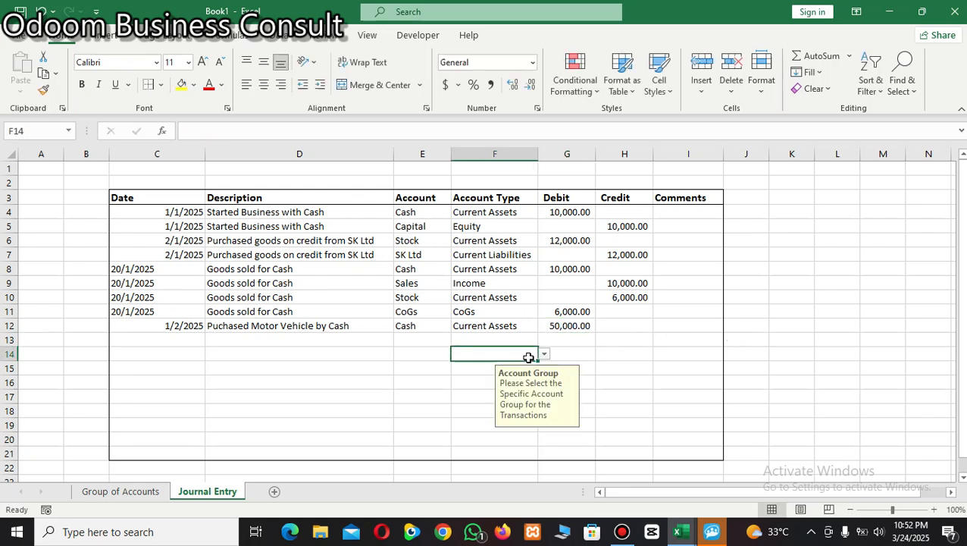
# Start the second motor vehicle journal line in row 13 with the date 1/2/2025
pyautogui.click(171, 343)
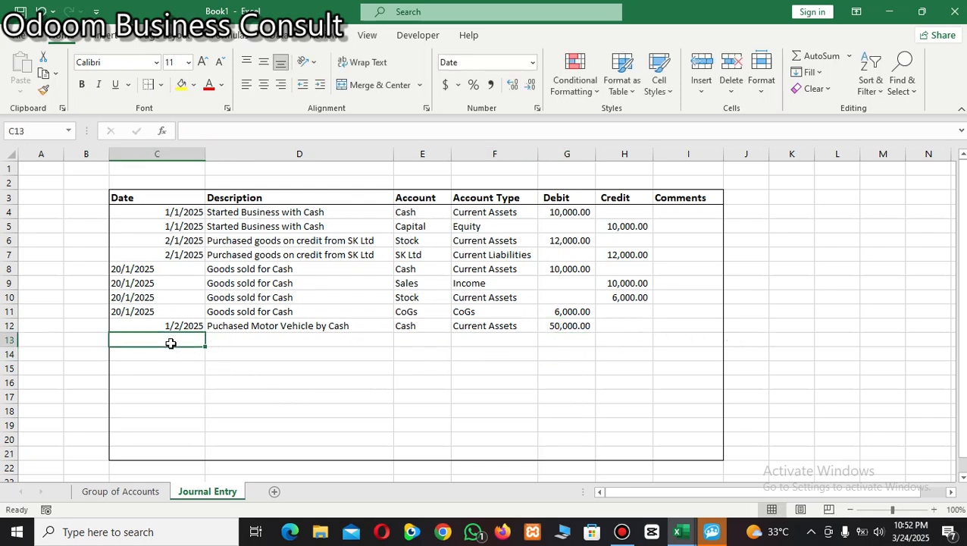
pyautogui.write('1')
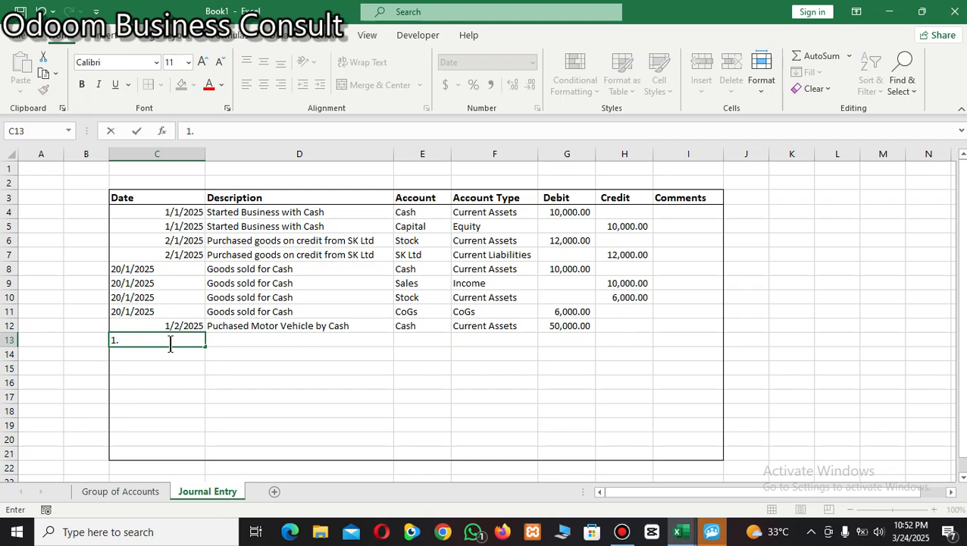
pyautogui.write('/2/2025')
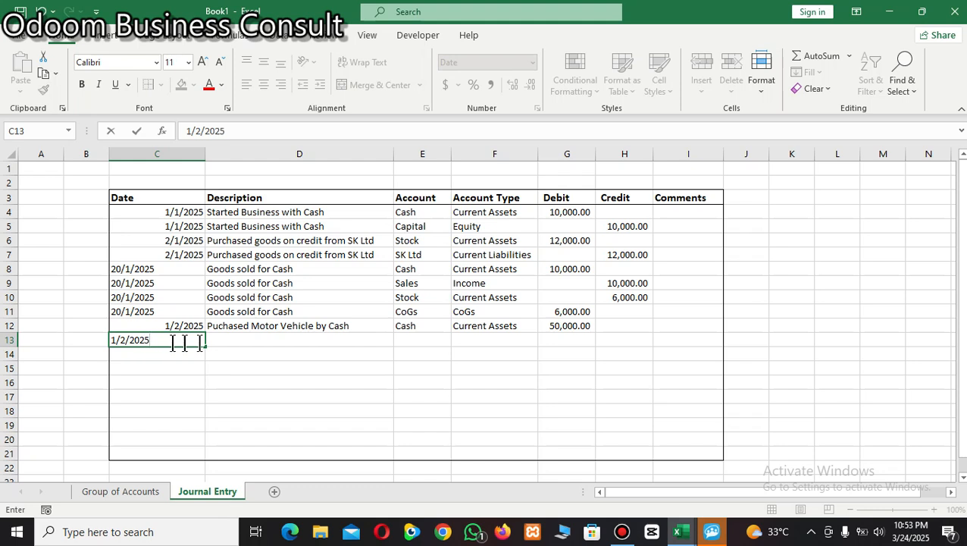
# Enter "purchased Motor Vehicle by cash" as the description in row 13
pyautogui.click(261, 339)
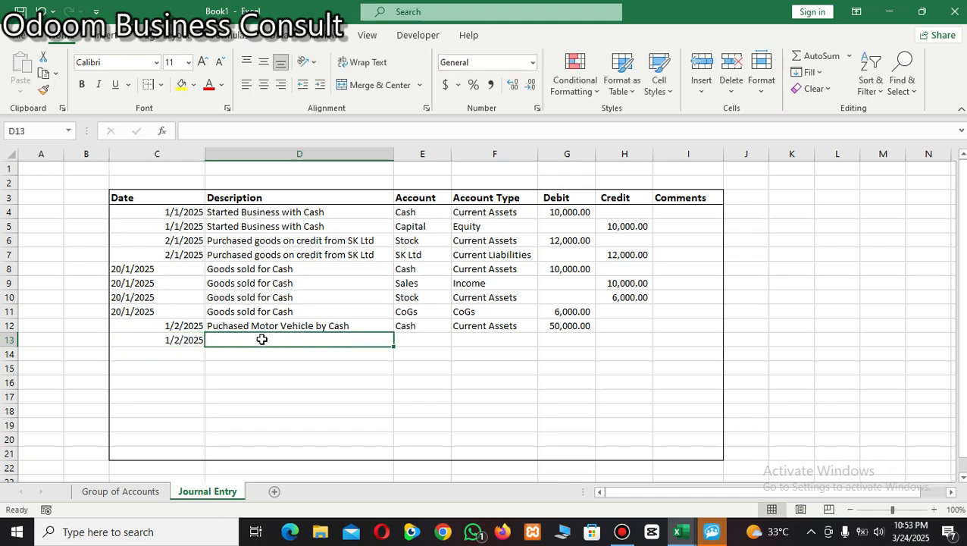
pyautogui.write('purc')
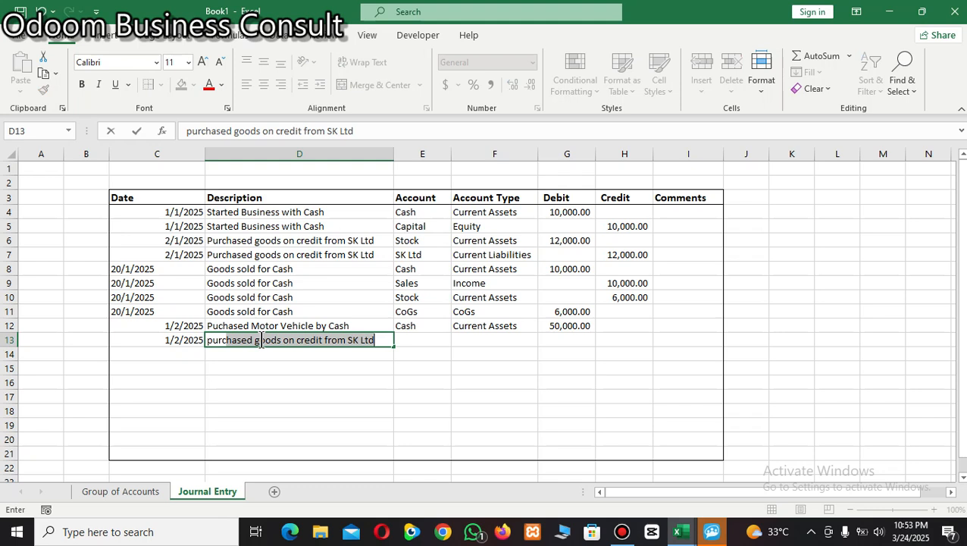
pyautogui.write('h')
pyautogui.write('ase')
pyautogui.write('d g')
pyautogui.press('BackSpace')
pyautogui.press('BackSpace')
pyautogui.write('m')
pyautogui.press('BackSpace')
pyautogui.write('Mot')
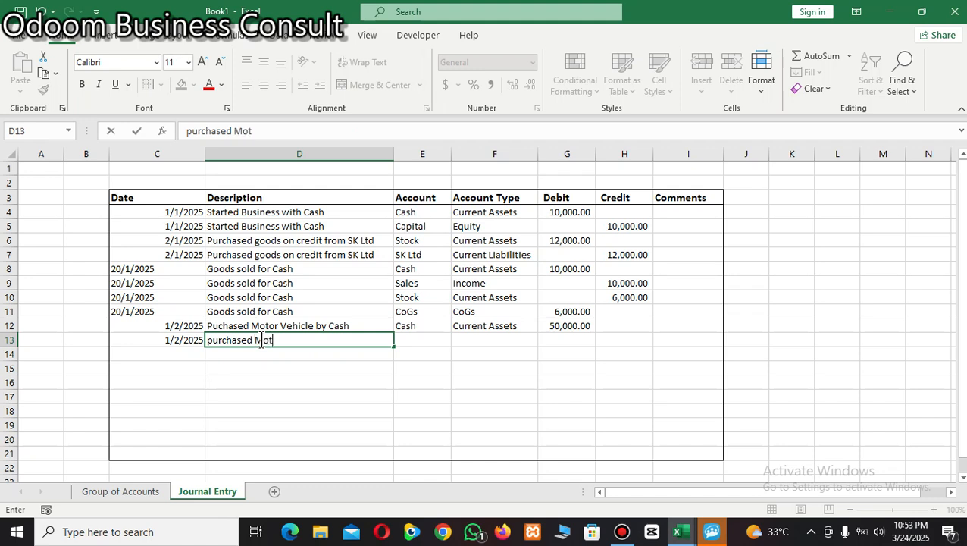
pyautogui.write('or Vehicle by cash')
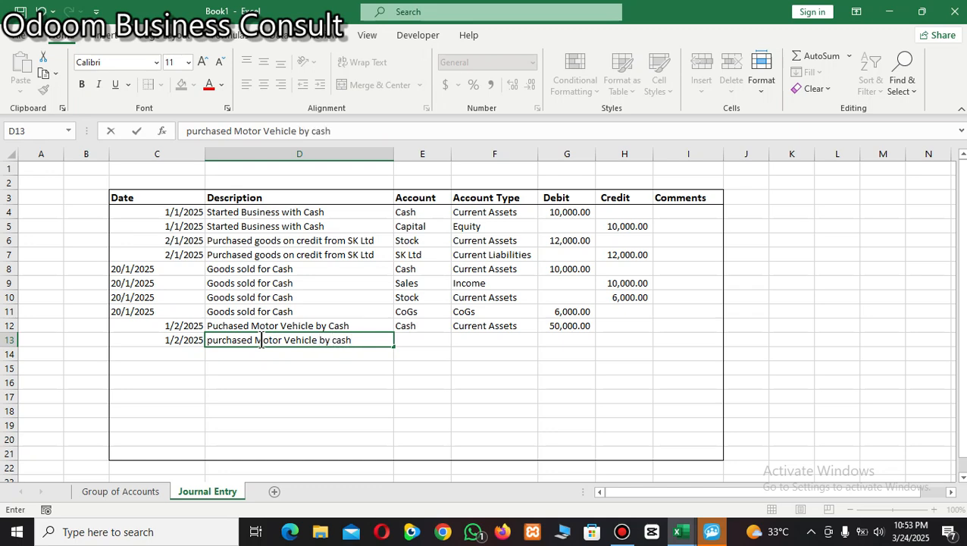
# Enter Motor Vehicle as the account in row 13
pyautogui.click(409, 339)
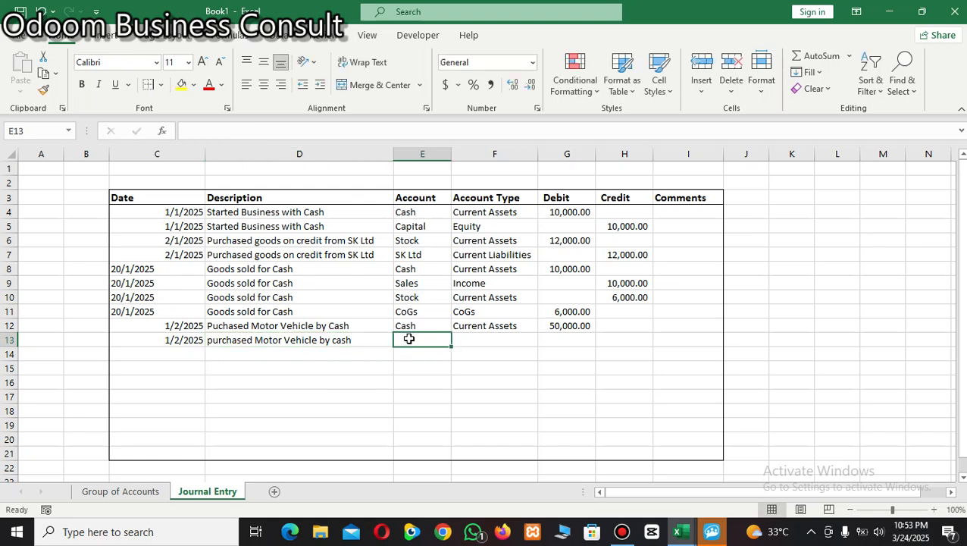
pyautogui.write('Motor V')
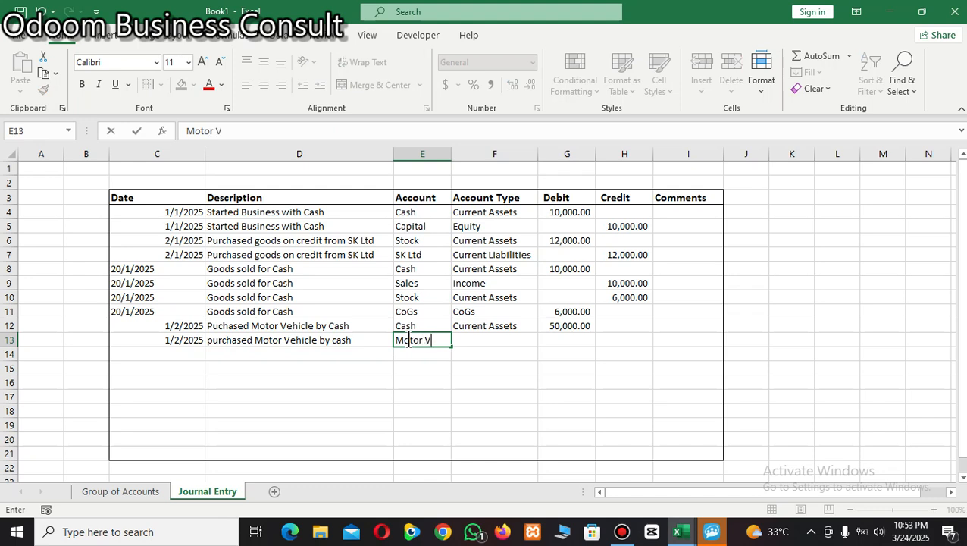
pyautogui.write('ehicle')
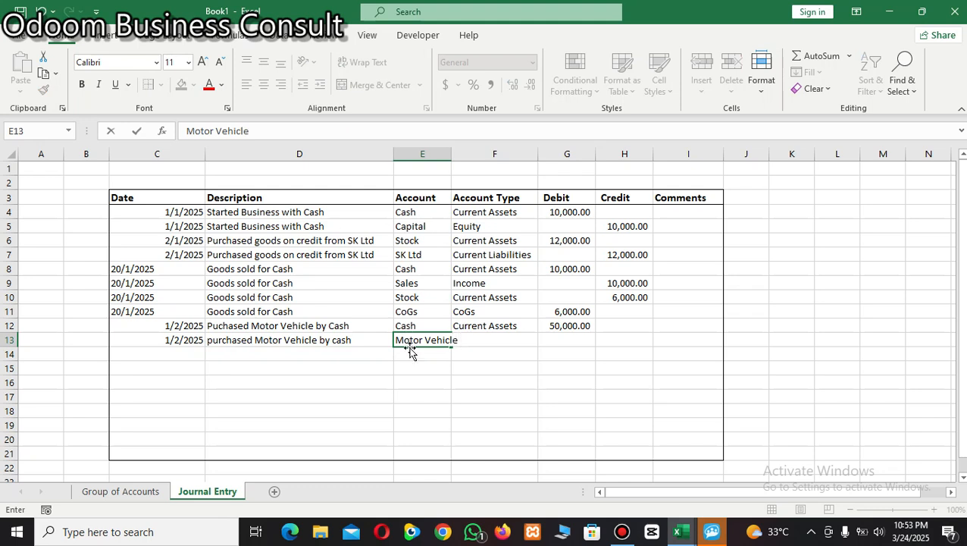
# Widen the Account column so that the Motor Vehicle entry fits inside it
pyautogui.click(444, 154)
pyautogui.moveTo(448, 157); pyautogui.dragTo(480, 156)
pyautogui.click(444, 404)
pyautogui.click(444, 404)
pyautogui.click(452, 339)
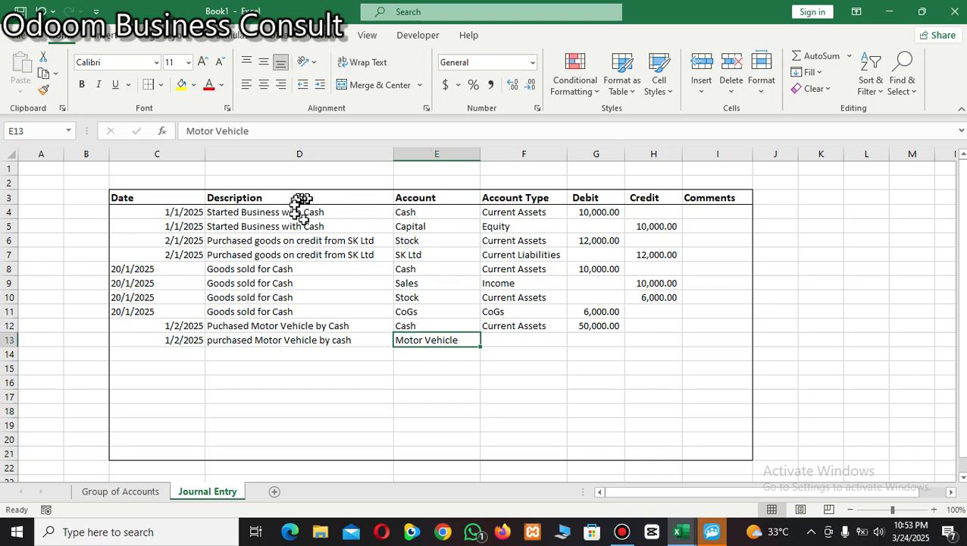
pyautogui.click(279, 132)
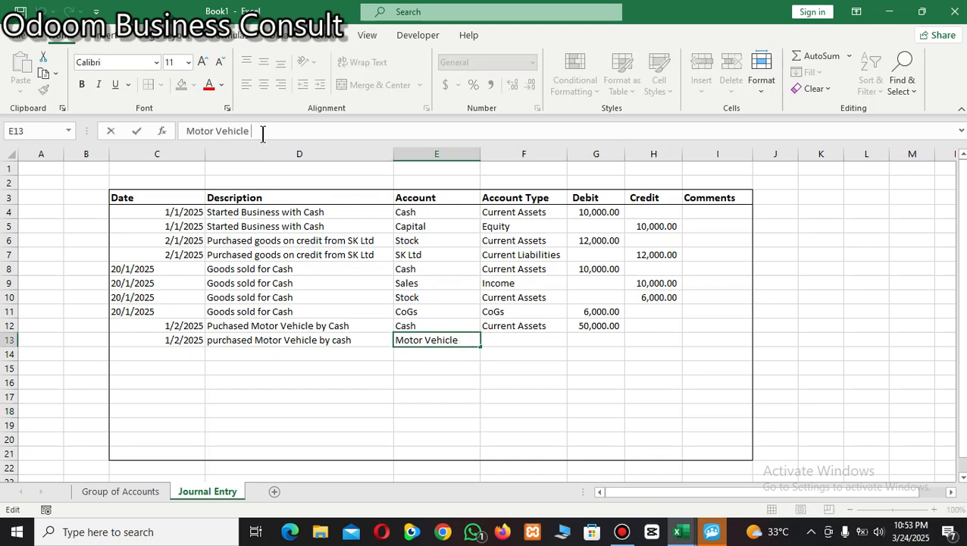
# Set row 13's account type to Fixed Asset
pyautogui.click(521, 340)
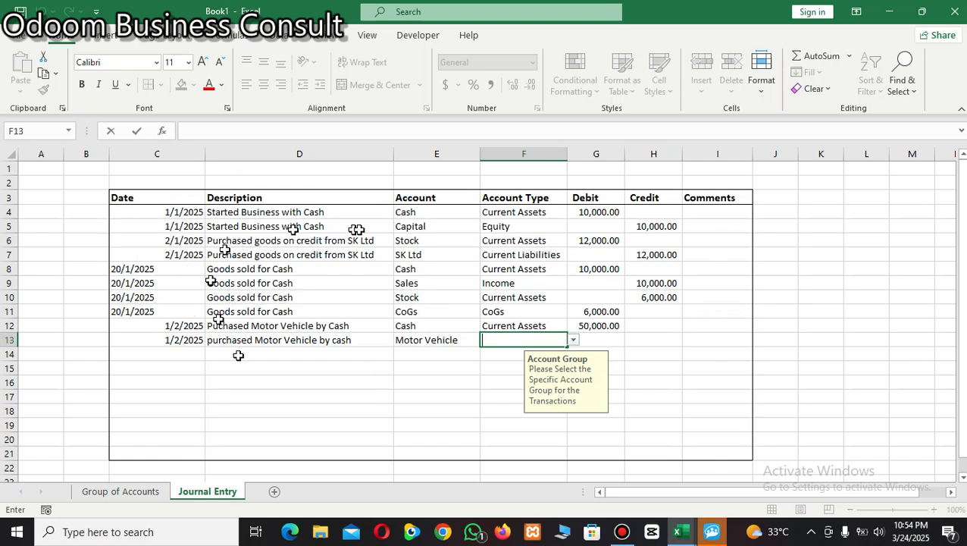
pyautogui.click(573, 340)
pyautogui.click(573, 342)
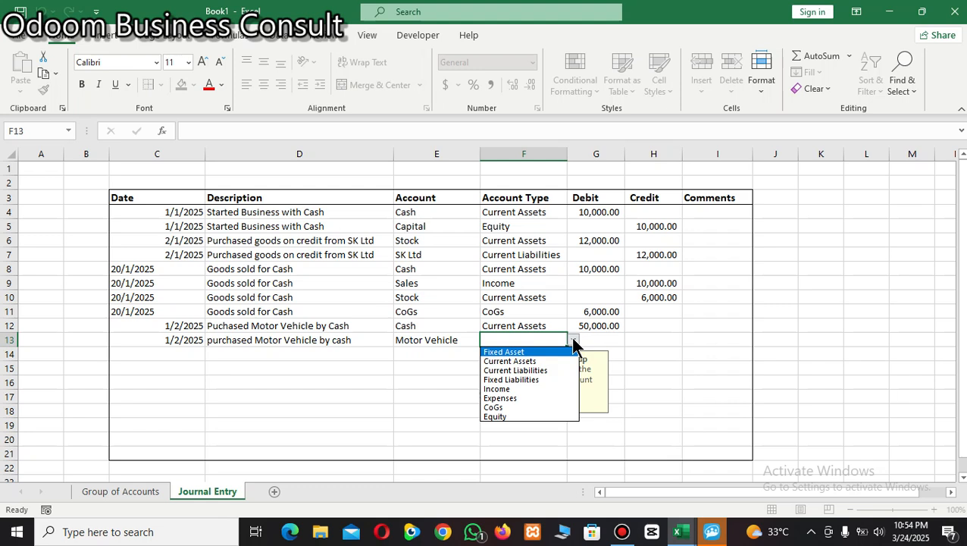
pyautogui.click(502, 352)
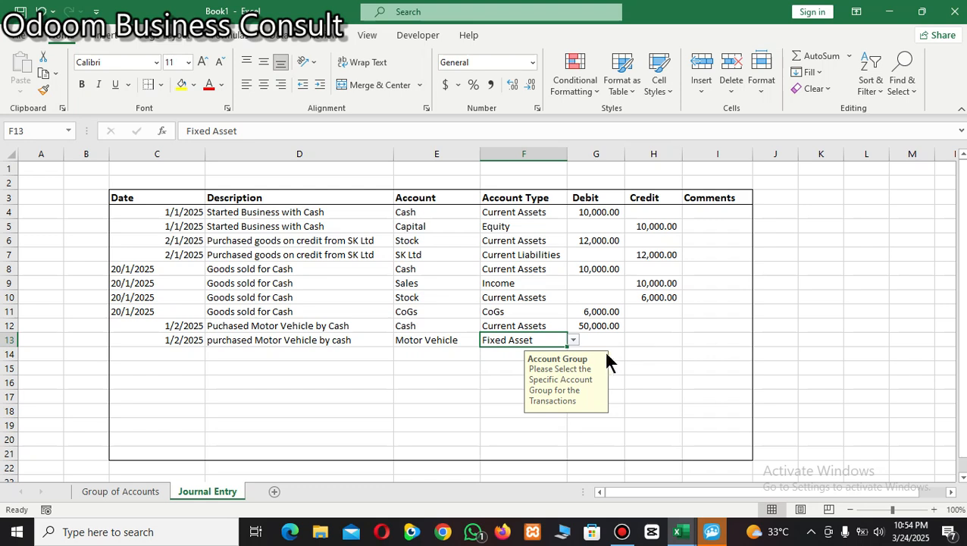
# Clear the debit of the Cash line in row 12 and enter 5000 as its credit instead
pyautogui.click(598, 327)
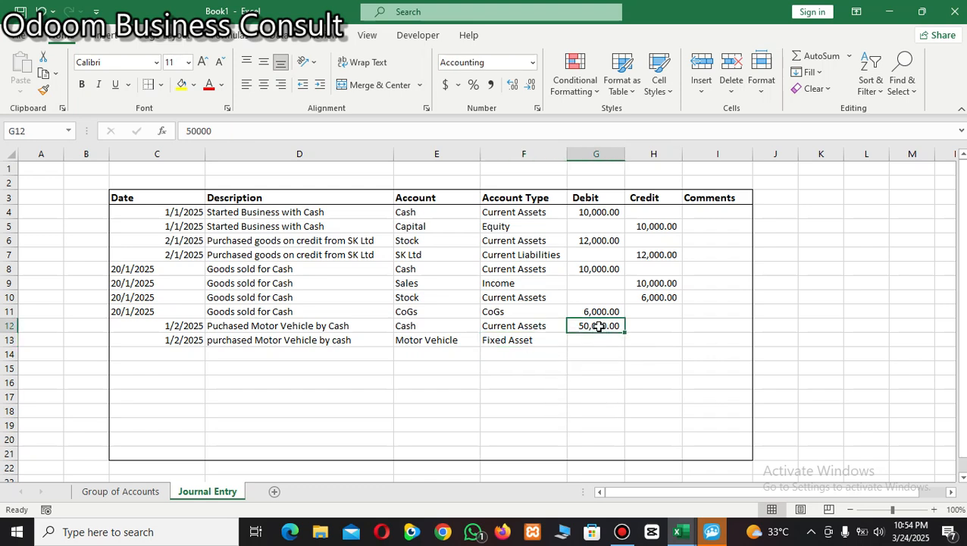
pyautogui.press('Delete')
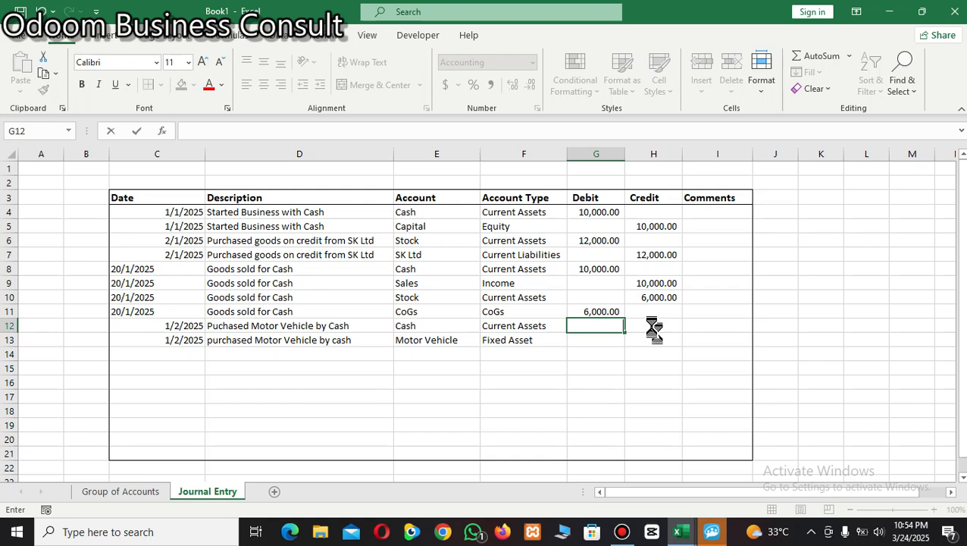
pyautogui.click(651, 327)
pyautogui.write('5000')
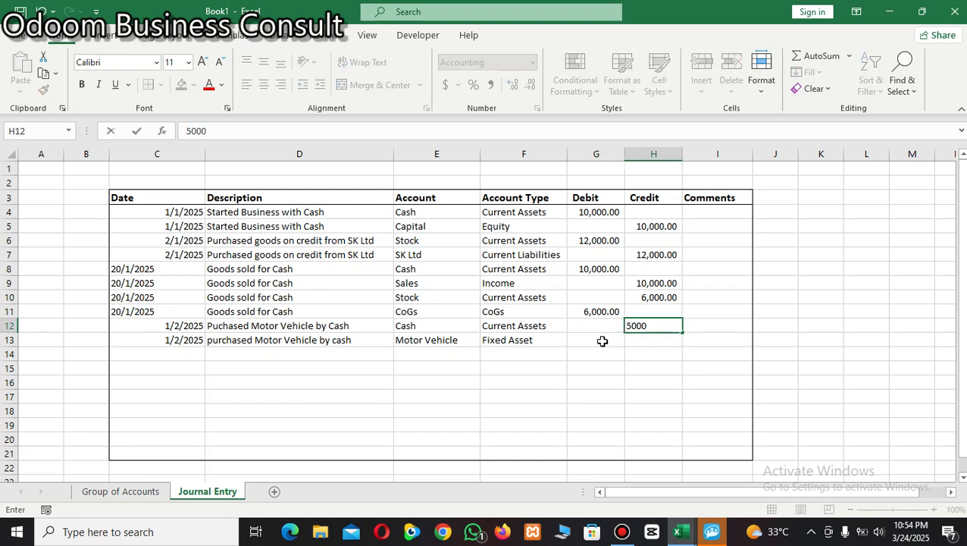
# Enter a debit of 5,000 for the Motor Vehicle line in row 13
pyautogui.click(602, 341)
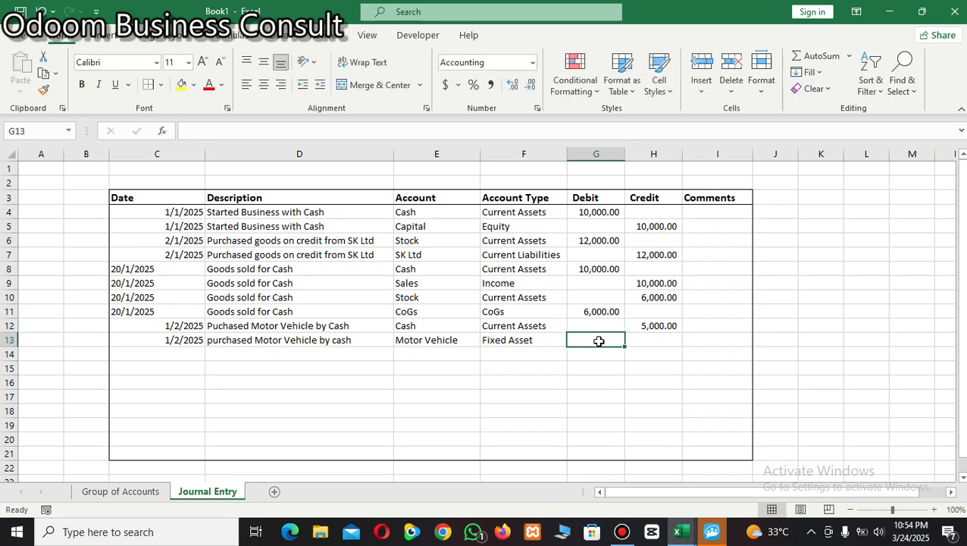
pyautogui.write('5,000')
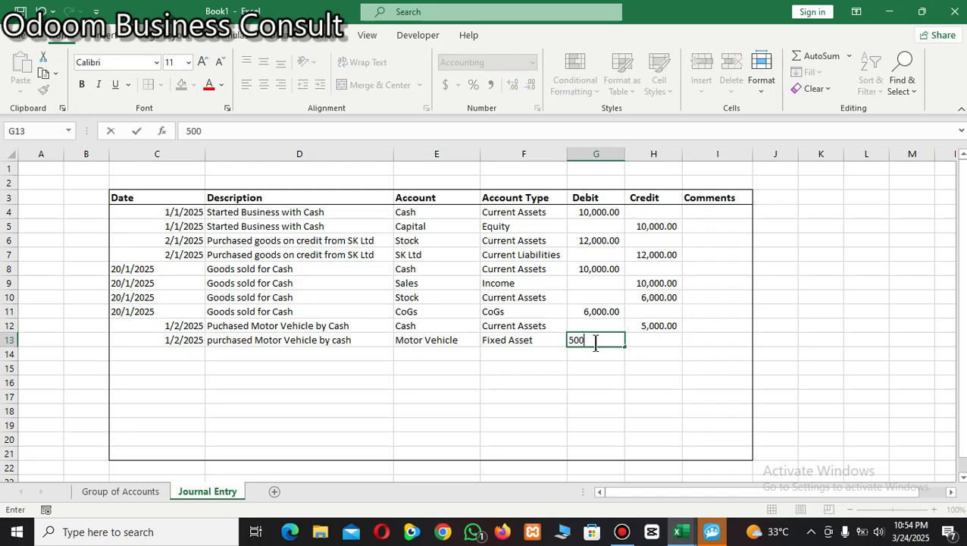
pyautogui.click(596, 410)
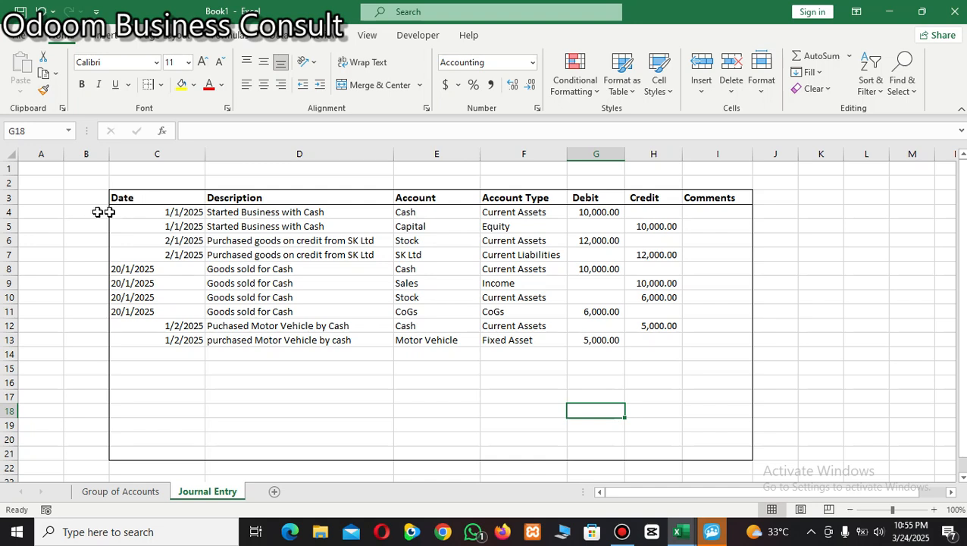
# Try to create a PivotTable on a new worksheet from the journal table, with "Journal Entry" as the source range
pyautogui.moveTo(136, 195); pyautogui.dragTo(705, 453)
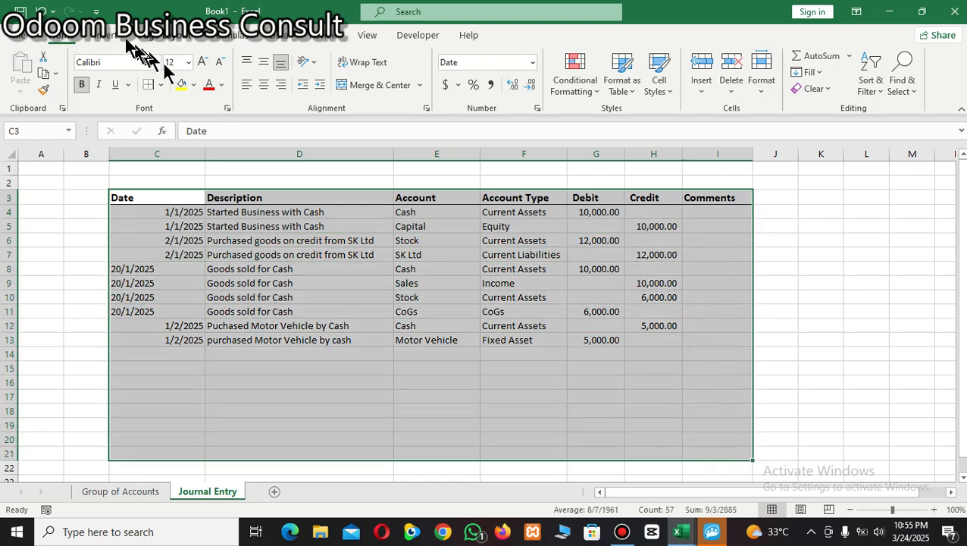
pyautogui.click(106, 35)
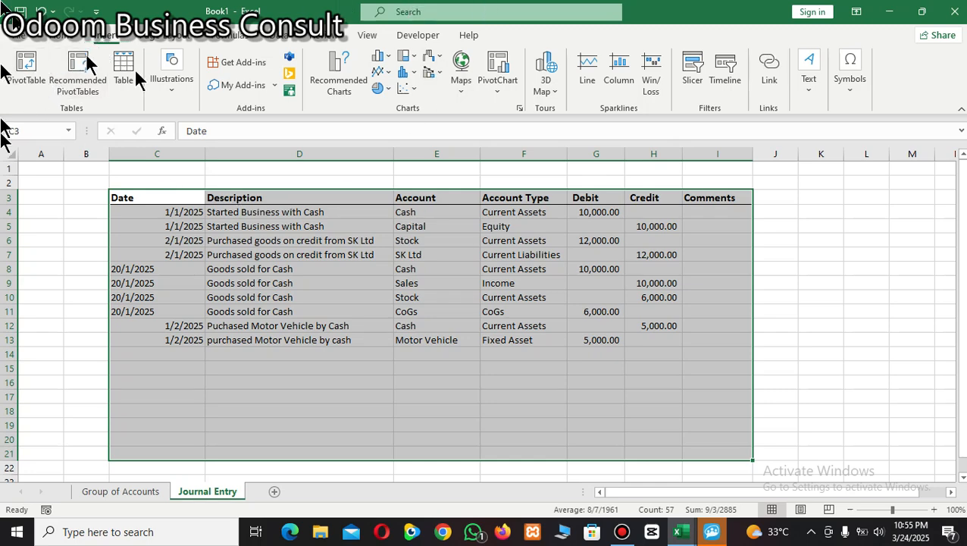
pyautogui.click(29, 75)
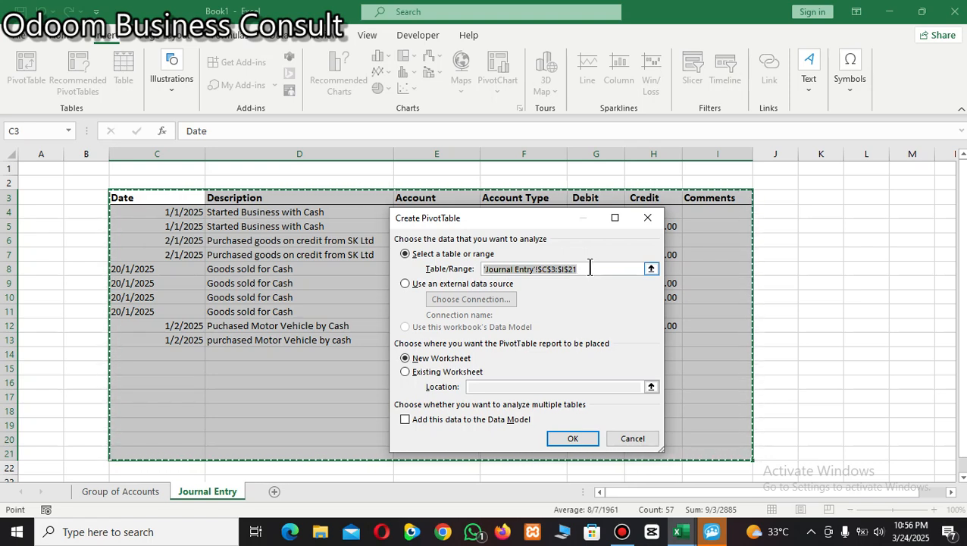
pyautogui.write('Journal')
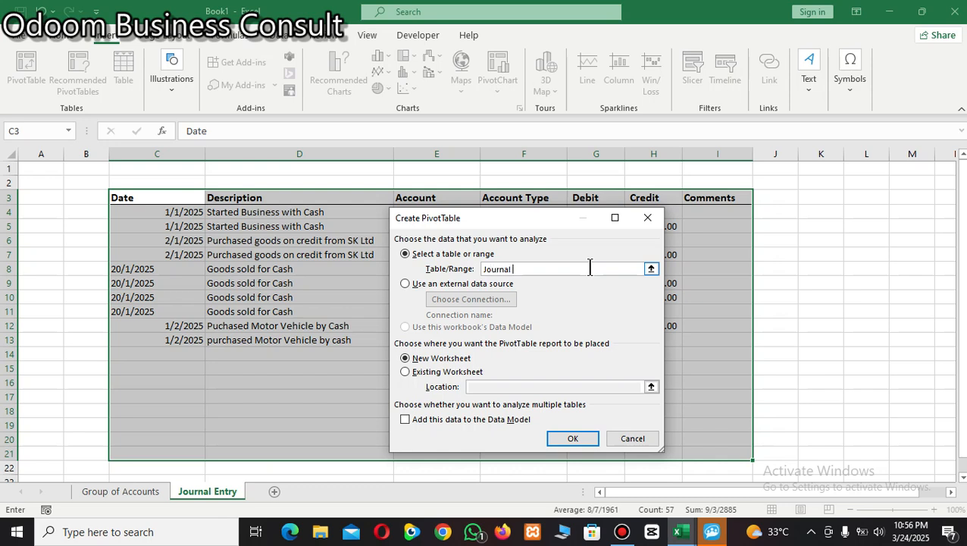
pyautogui.write(' Entry')
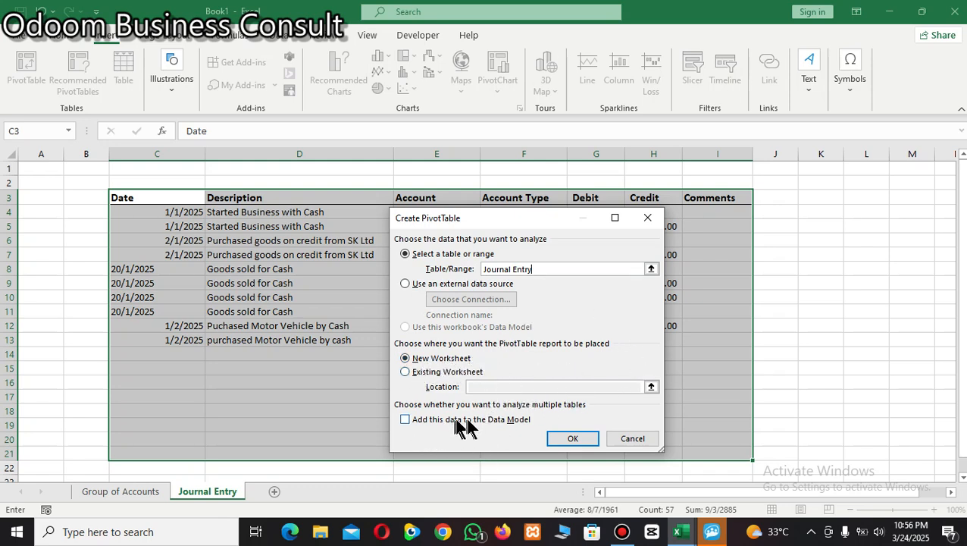
pyautogui.click(580, 443)
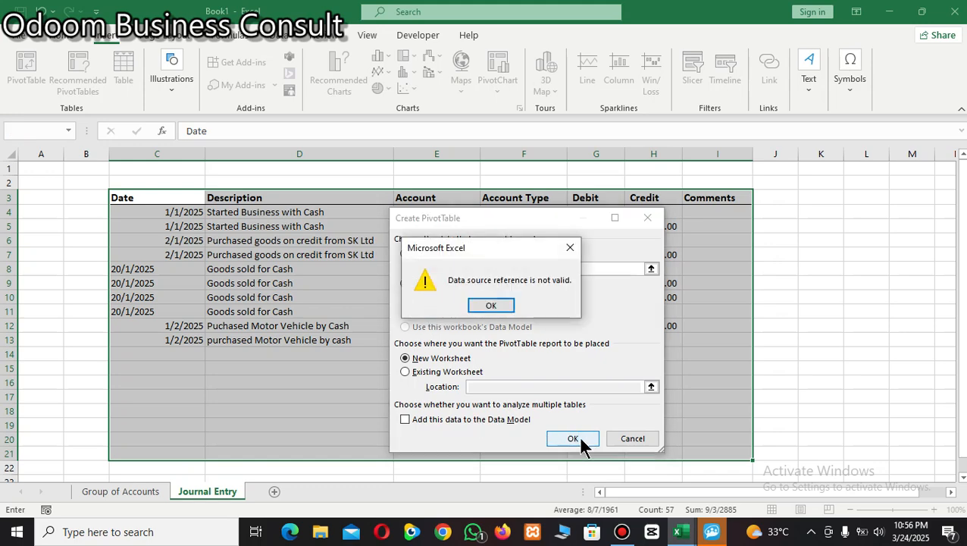
pyautogui.click(493, 306)
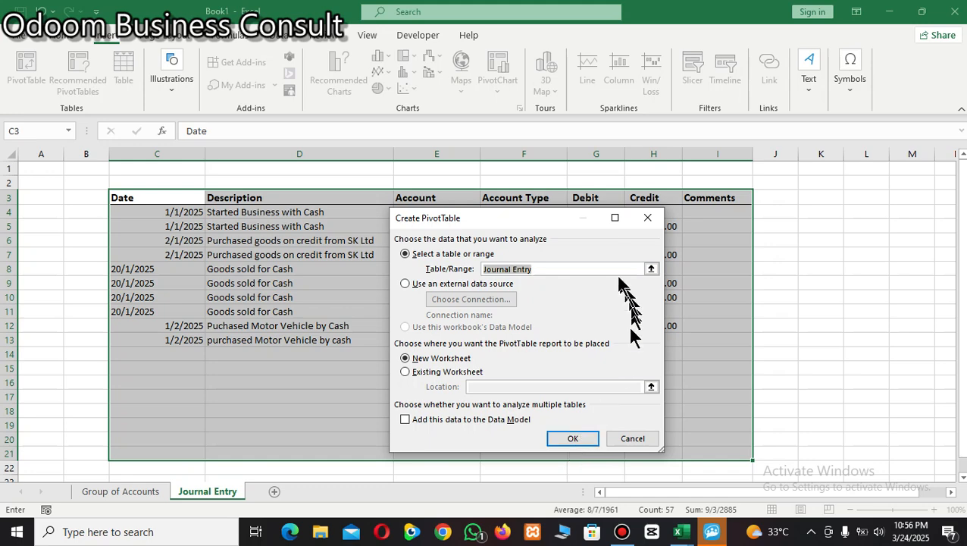
pyautogui.click(648, 221)
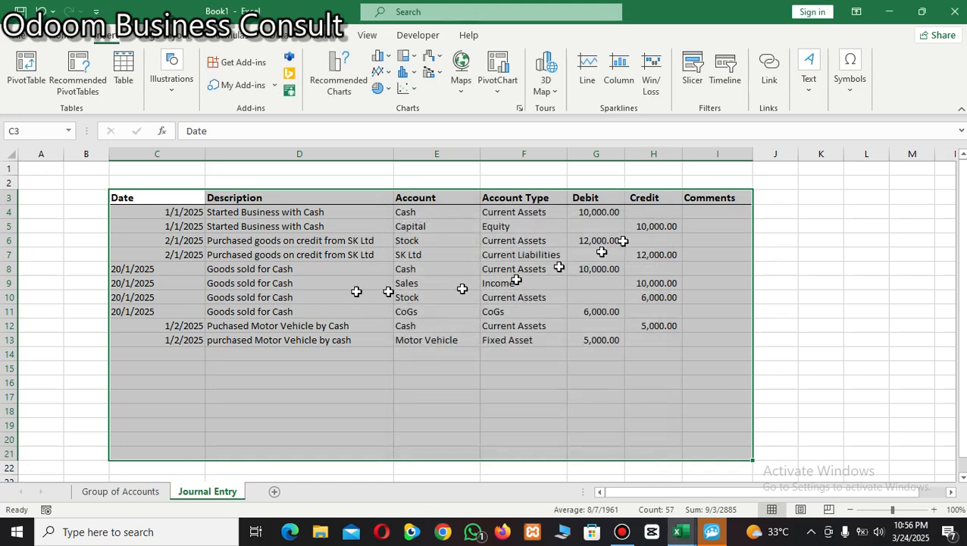
# Create a PivotTable on a new worksheet from the journal range C3:I21, headers included
pyautogui.moveTo(146, 213); pyautogui.dragTo(659, 272)
pyautogui.moveTo(126, 197); pyautogui.dragTo(741, 455)
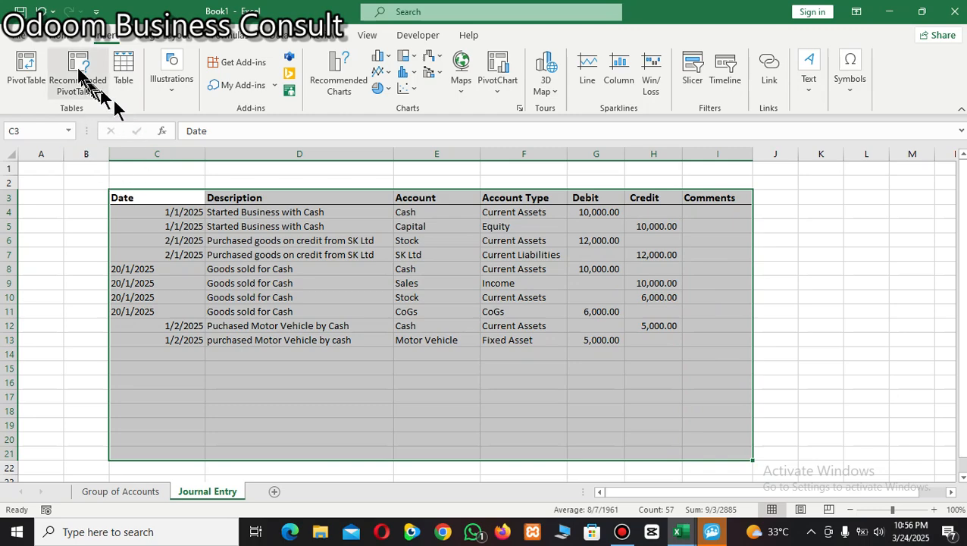
pyautogui.click(25, 78)
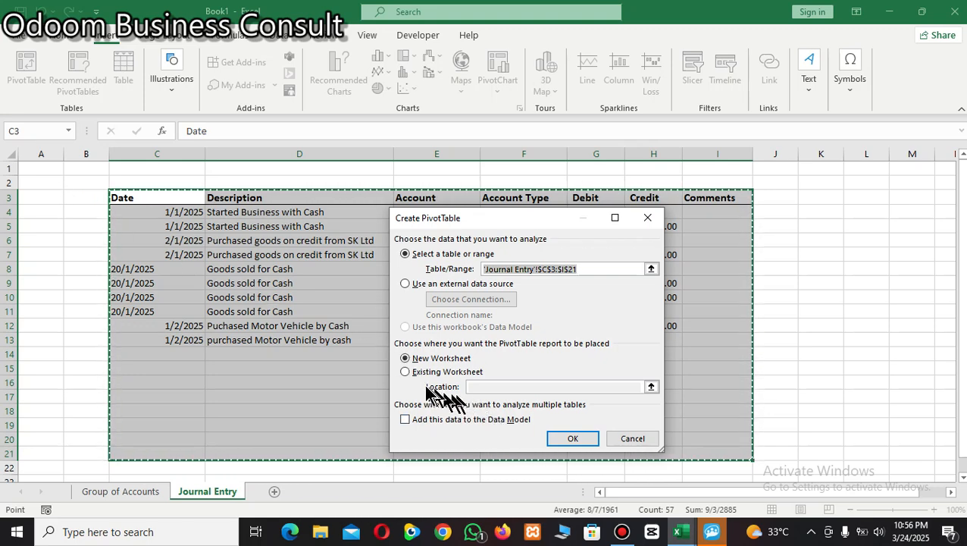
pyautogui.click(569, 439)
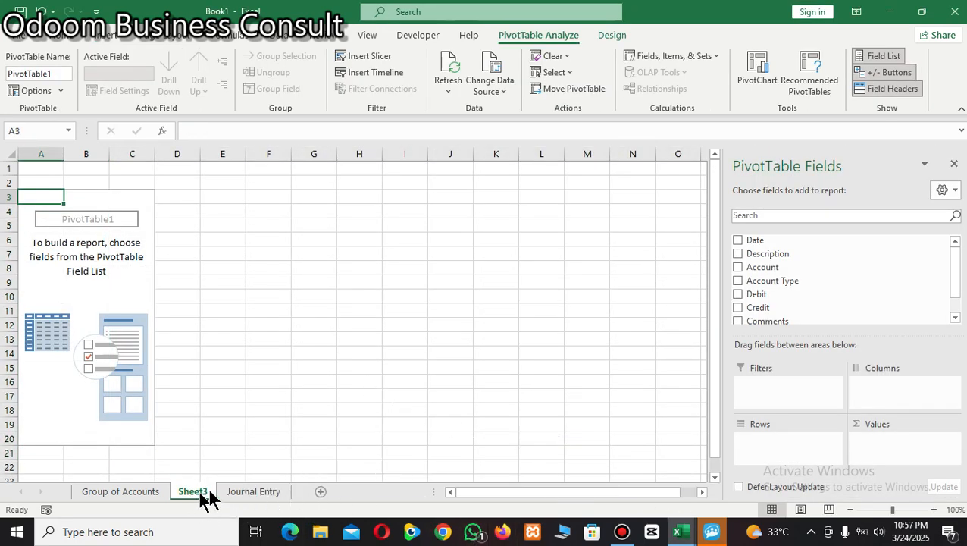
# Move the new PivotTable sheet after the Journal Entry sheet and rename it General Ledger
pyautogui.moveTo(191, 496); pyautogui.dragTo(318, 494)
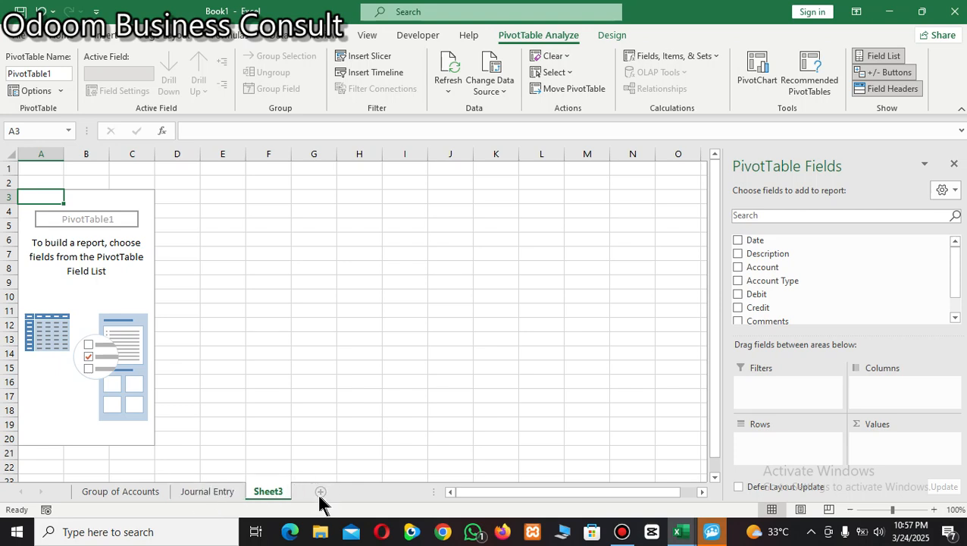
pyautogui.rightClick(272, 489)
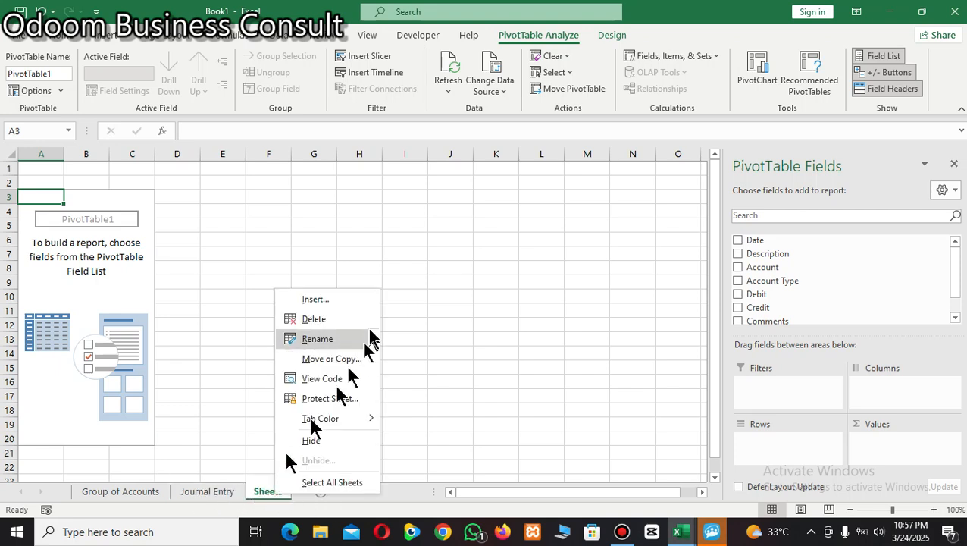
pyautogui.click(337, 335)
pyautogui.write('j')
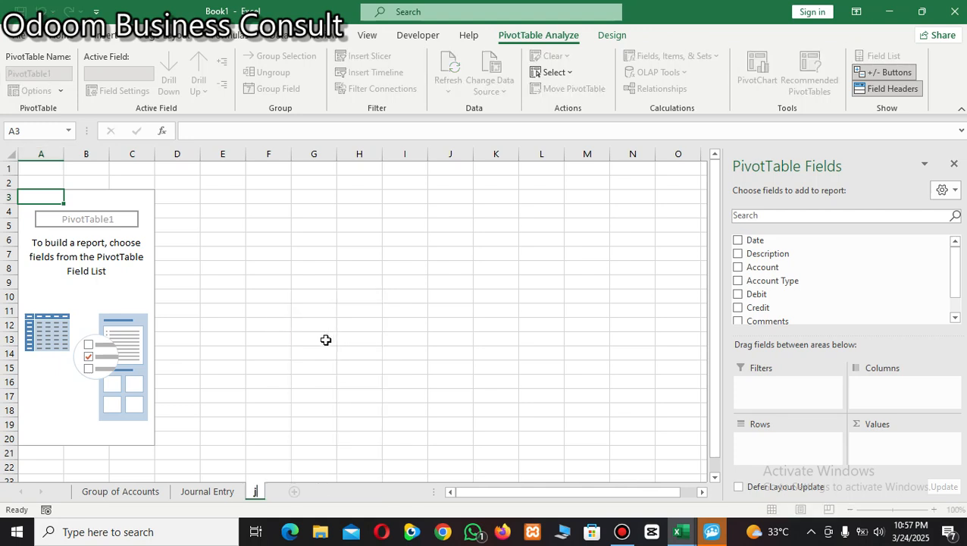
pyautogui.write('ourn')
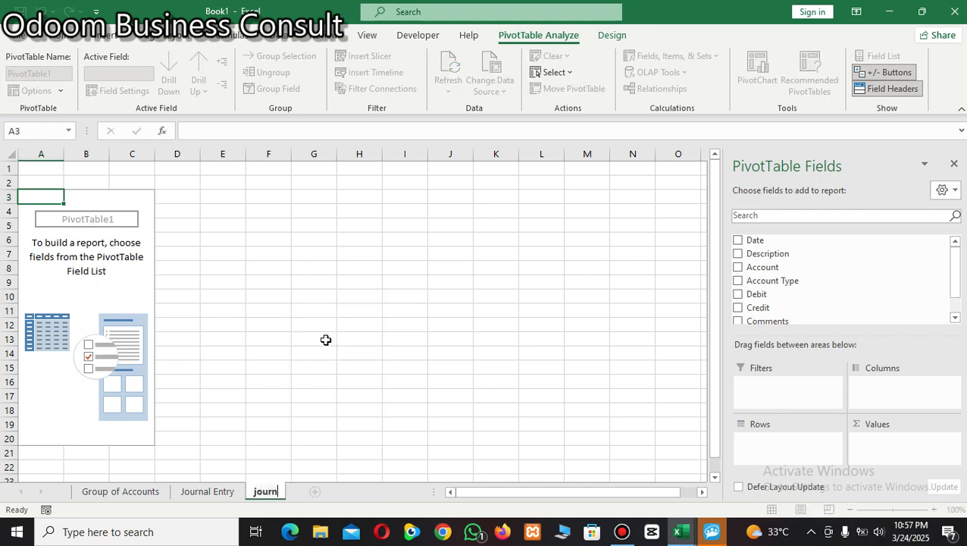
pyautogui.write('al Entr')
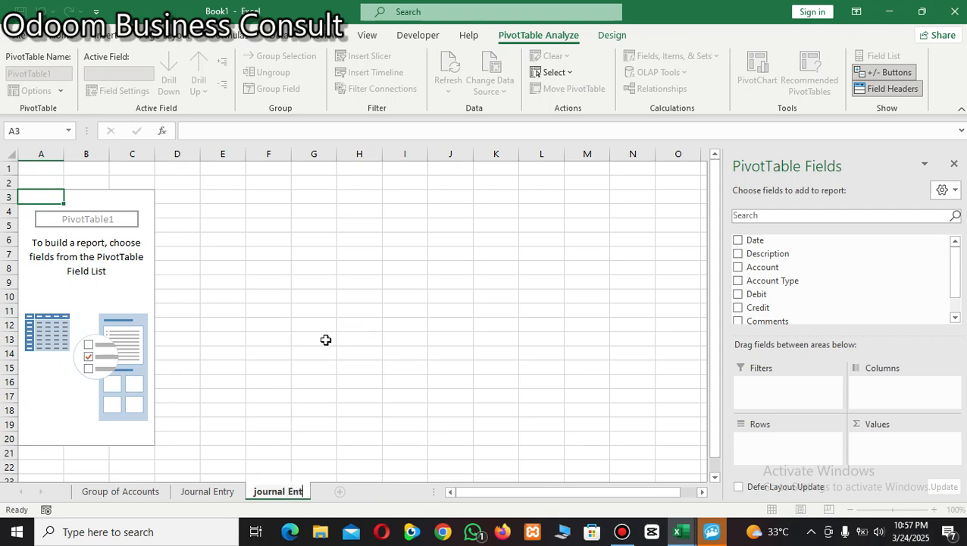
pyautogui.press('BackSpace')
pyautogui.press('BackSpace')
pyautogui.press('BackSpace')
pyautogui.press('BackSpace')
pyautogui.press('BackSpace')
pyautogui.press('BackSpace')
pyautogui.press('BackSpace')
pyautogui.press('BackSpace')
pyautogui.press('BackSpace')
pyautogui.press('BackSpace')
pyautogui.press('BackSpace')
pyautogui.press('BackSpace')
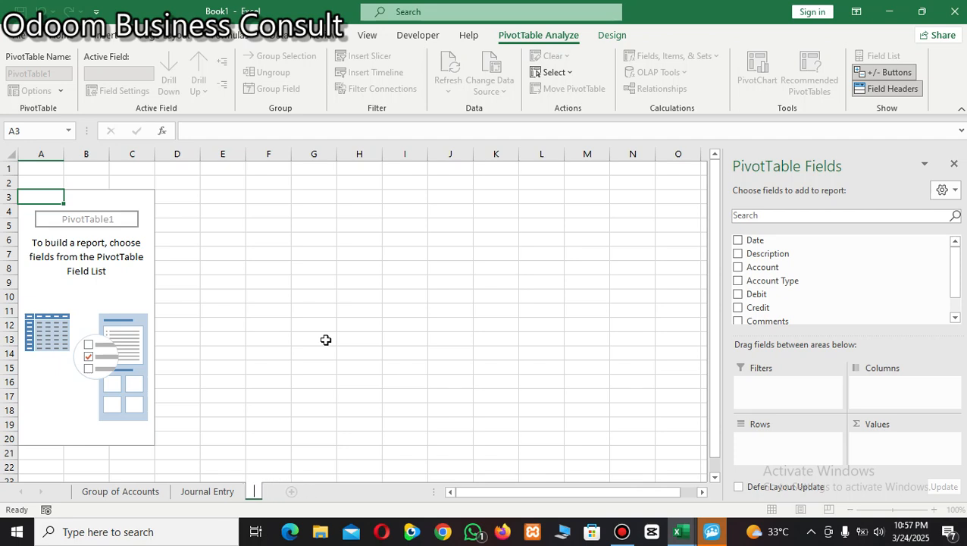
pyautogui.write('General')
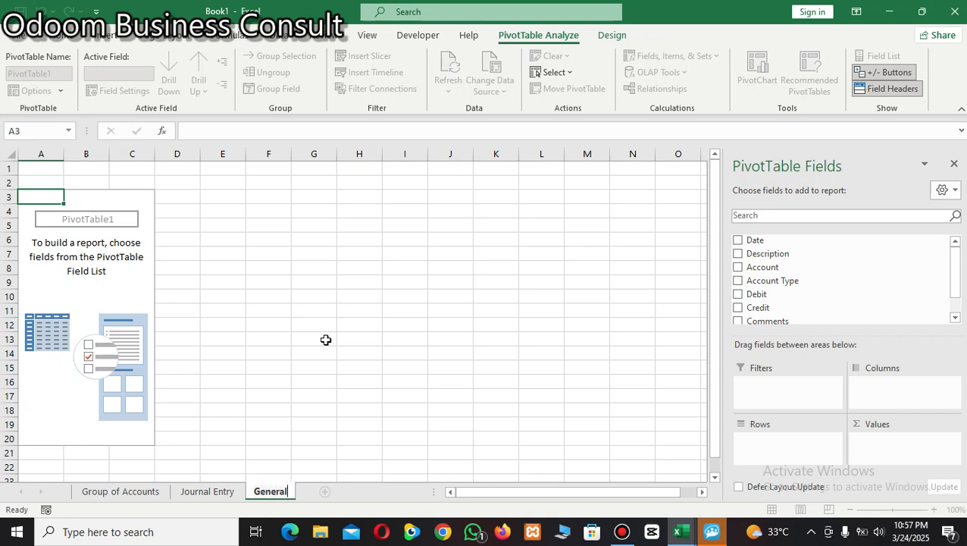
pyautogui.write(' Ledger')
pyautogui.press('Return')
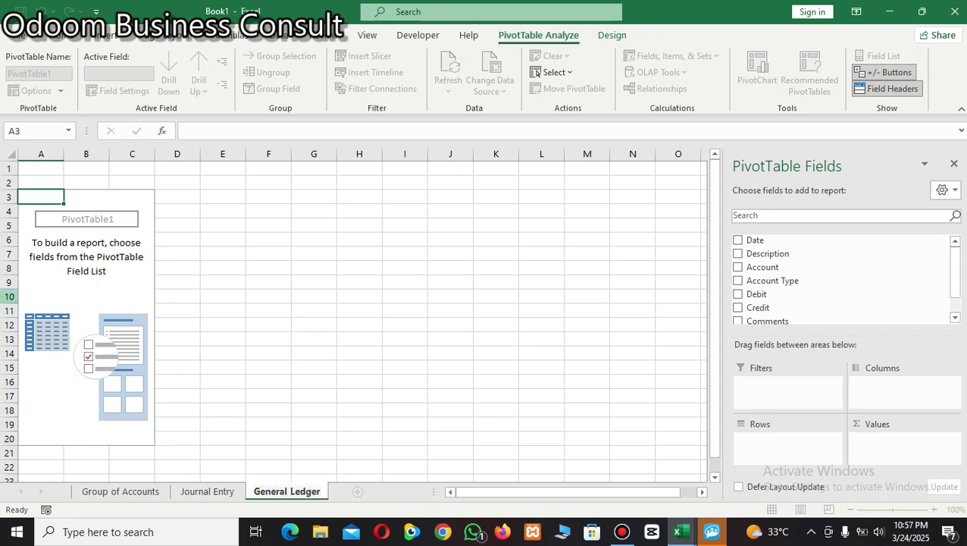
pyautogui.click(587, 340)
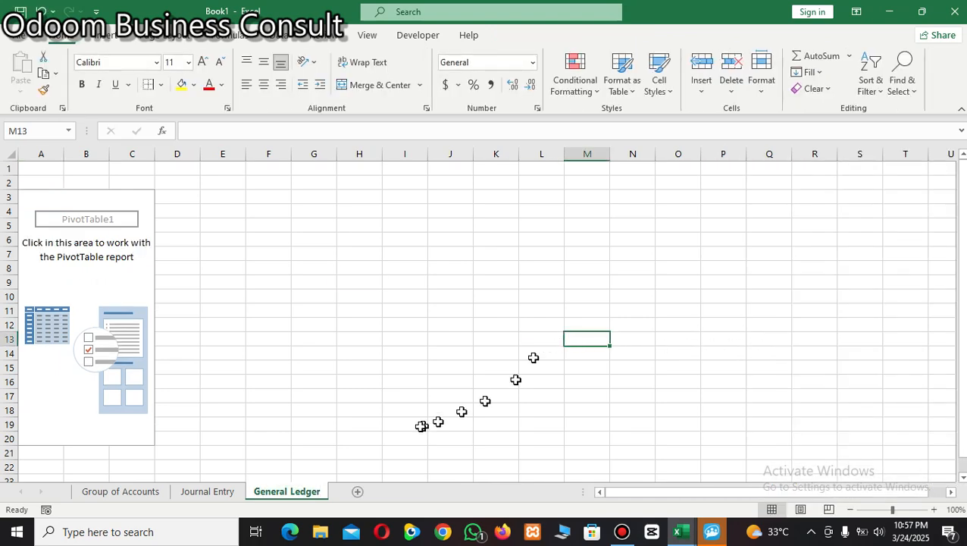
pyautogui.click(75, 278)
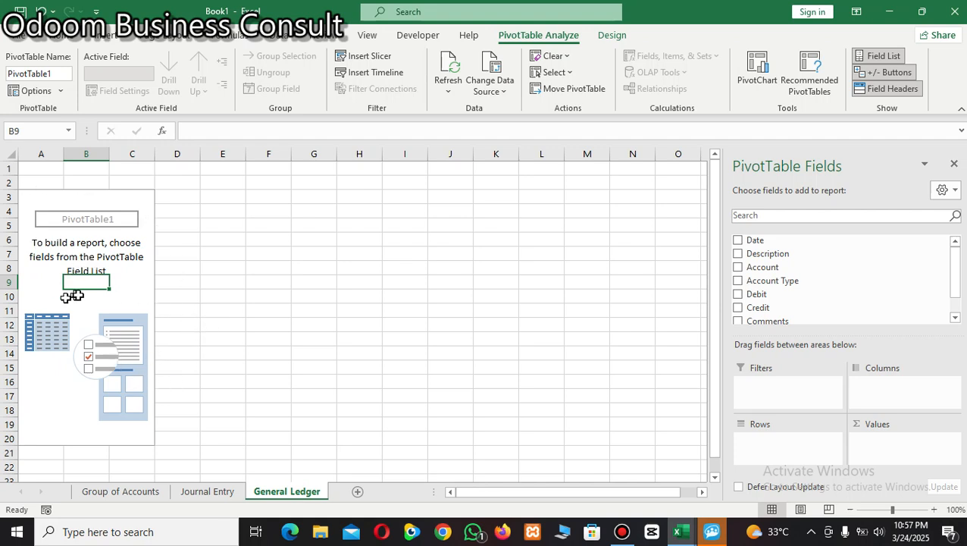
pyautogui.click(54, 281)
pyautogui.click(97, 296)
pyautogui.click(55, 282)
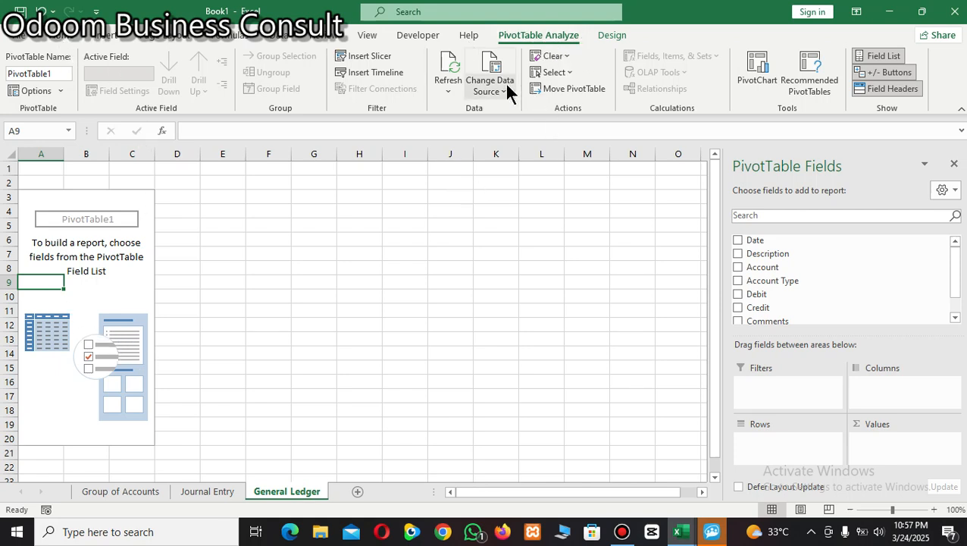
# Set the PivotTable's report layout to tabular form with all item labels repeated, and turn off its subtotals
pyautogui.click(613, 35)
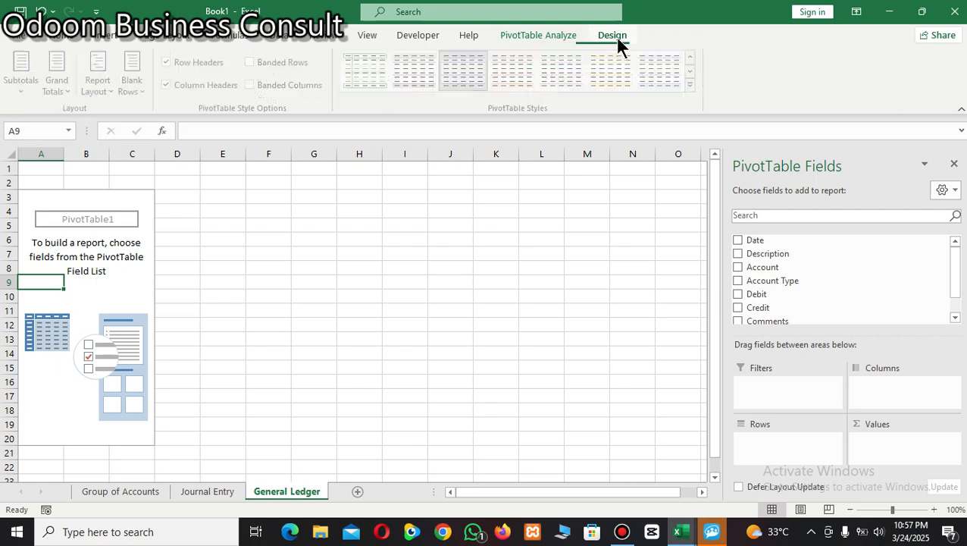
pyautogui.click(113, 90)
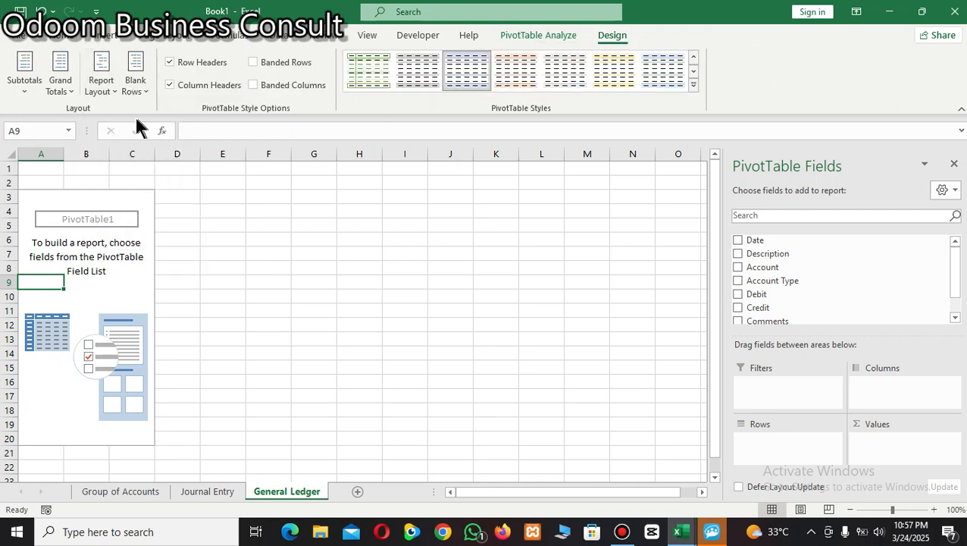
pyautogui.click(112, 88)
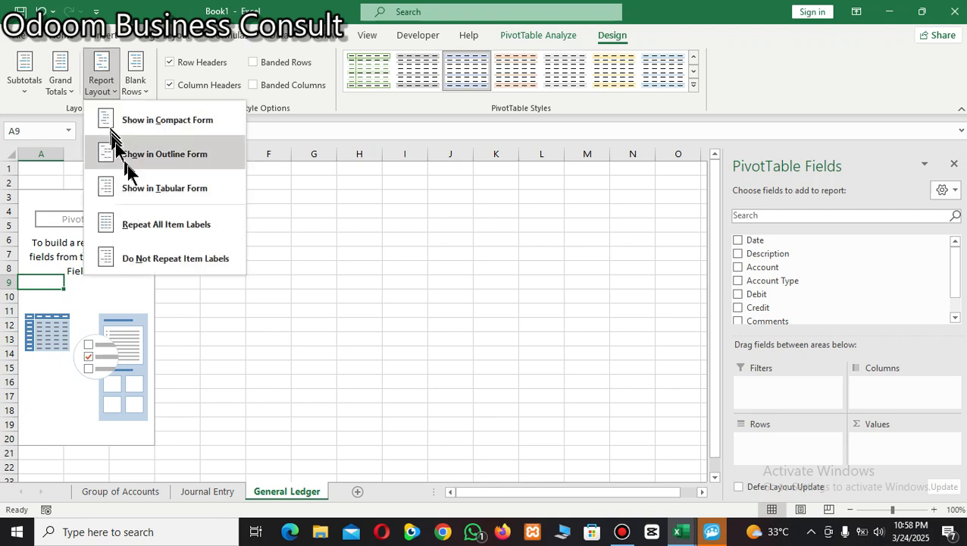
pyautogui.click(155, 227)
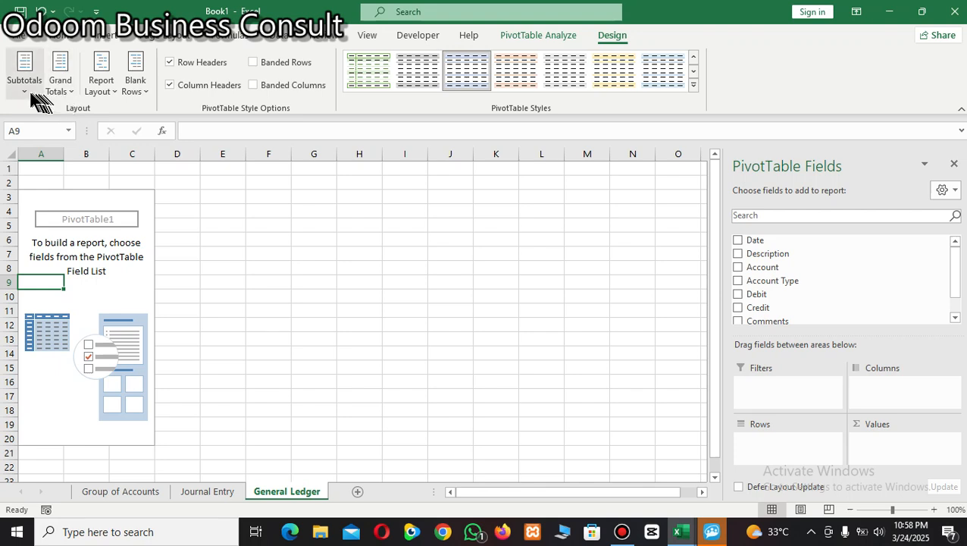
pyautogui.click(114, 91)
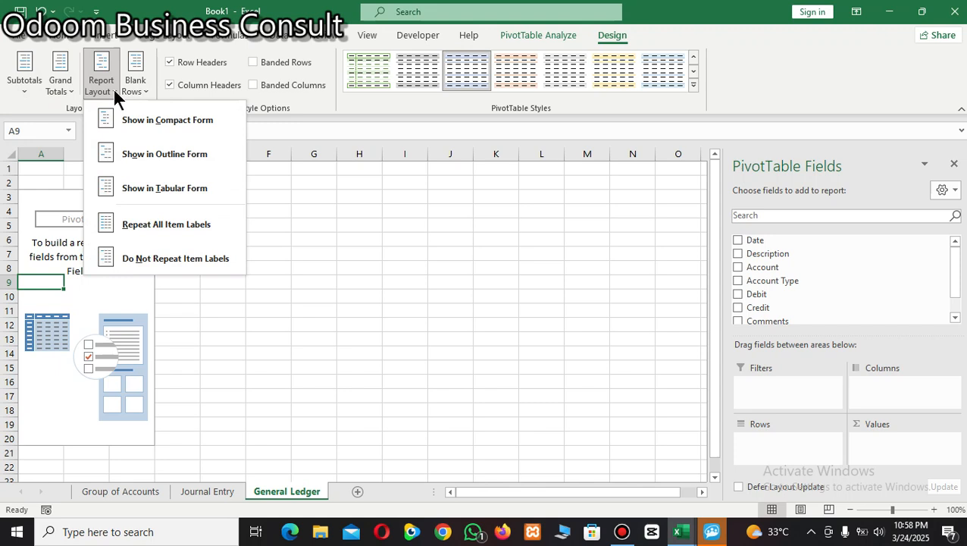
pyautogui.click(26, 92)
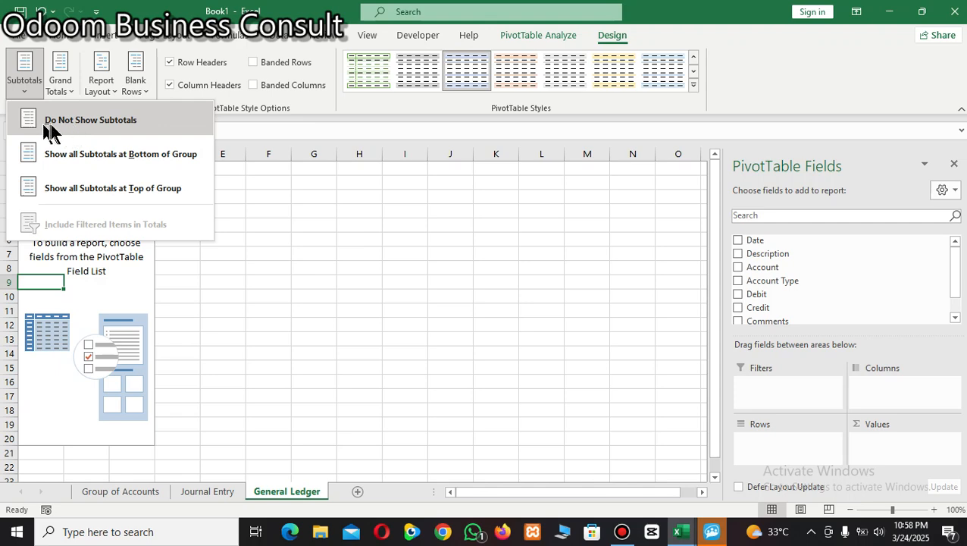
pyautogui.click(106, 124)
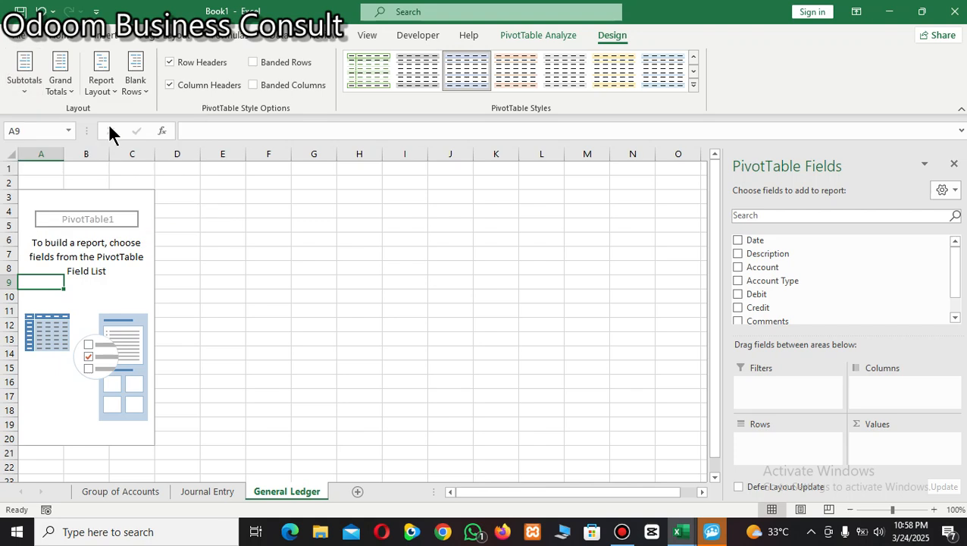
pyautogui.rightClick(113, 298)
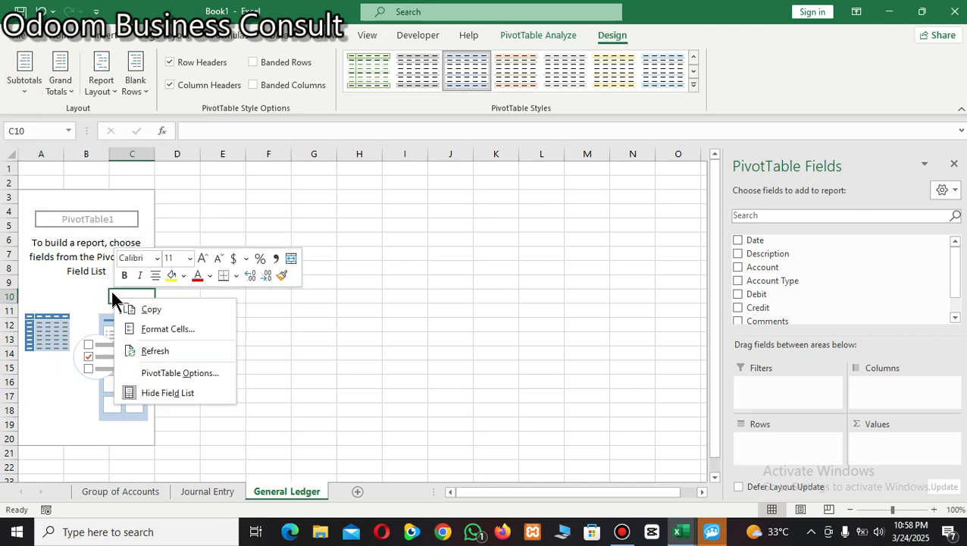
pyautogui.rightClick(90, 299)
pyautogui.rightClick(87, 298)
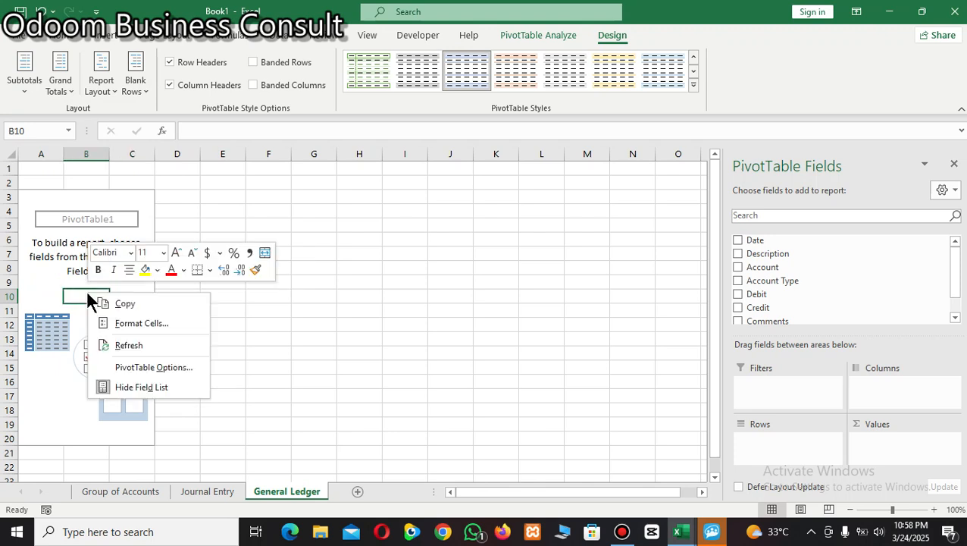
pyautogui.click(70, 283)
pyautogui.rightClick(50, 283)
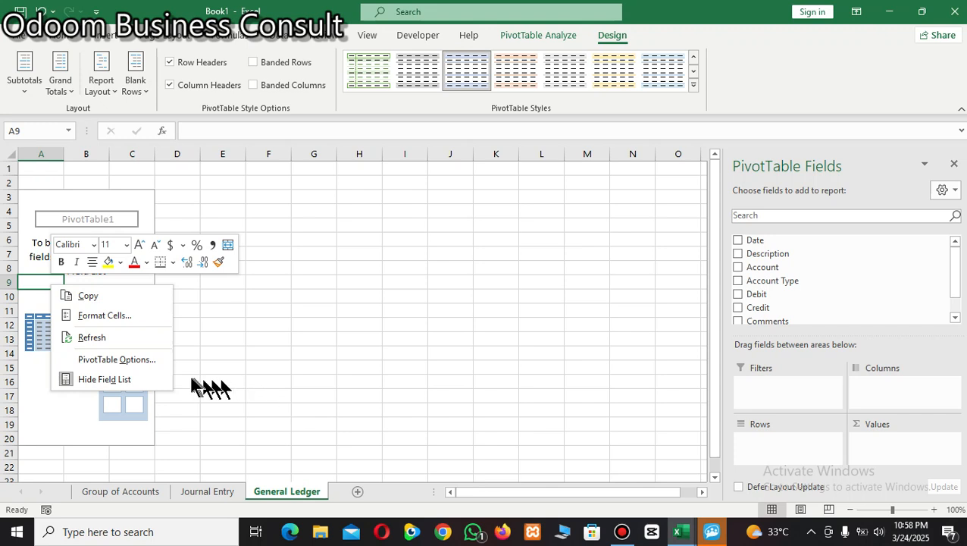
pyautogui.click(254, 339)
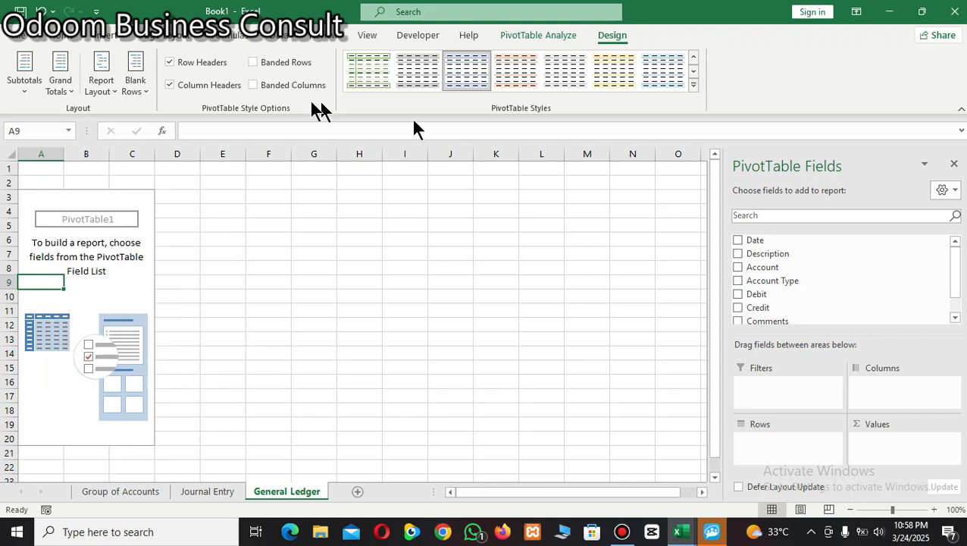
pyautogui.click(535, 36)
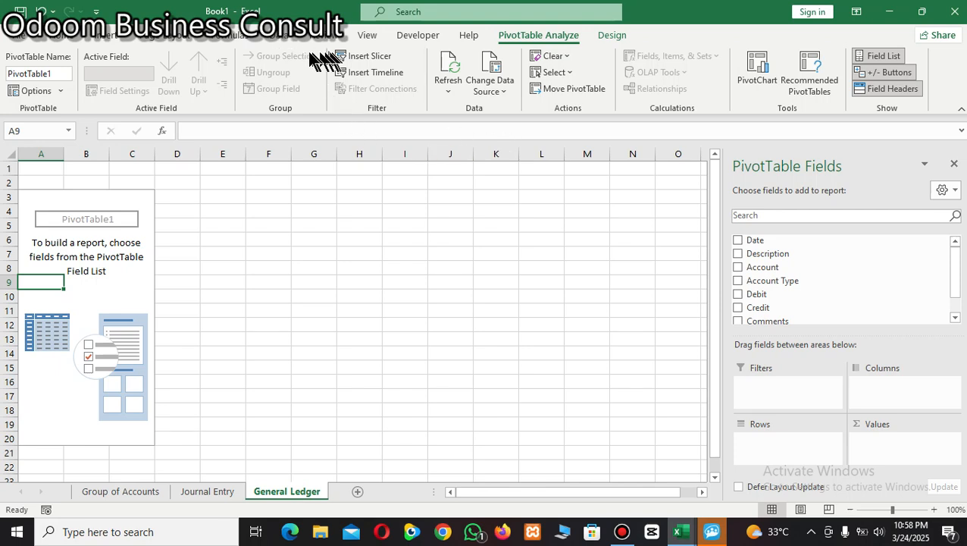
pyautogui.click(613, 36)
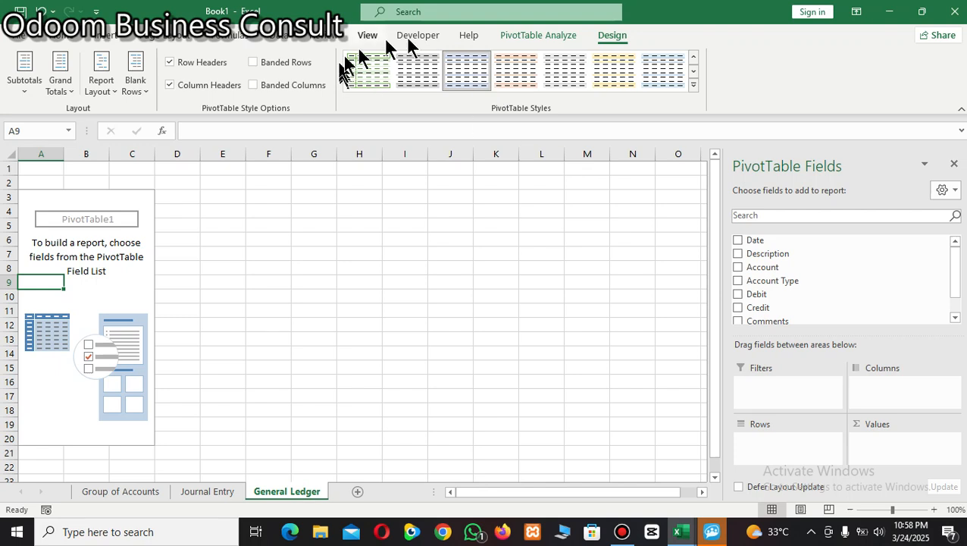
pyautogui.click(559, 36)
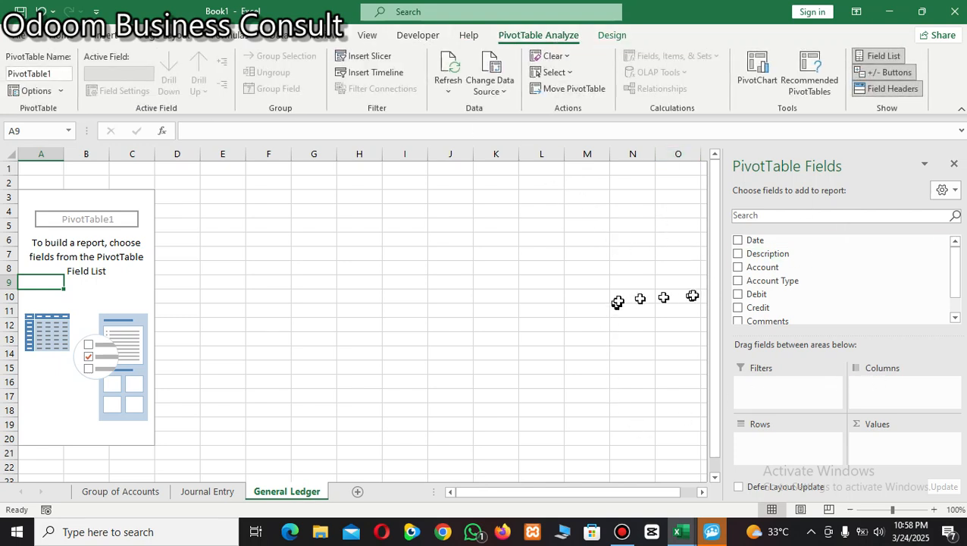
# Add Date, Description, Account and Account Type, in that order, as row fields of the General Ledger PivotTable
pyautogui.click(738, 240)
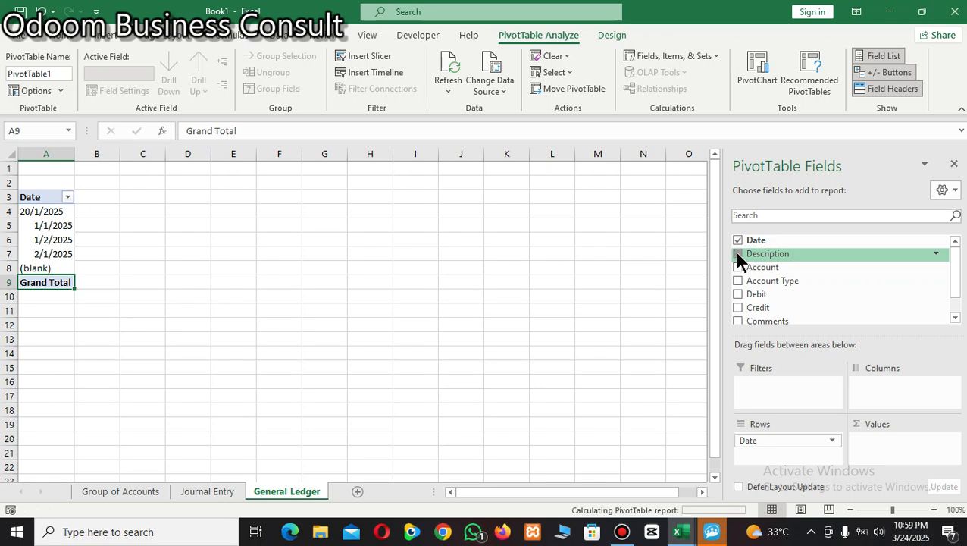
pyautogui.click(737, 253)
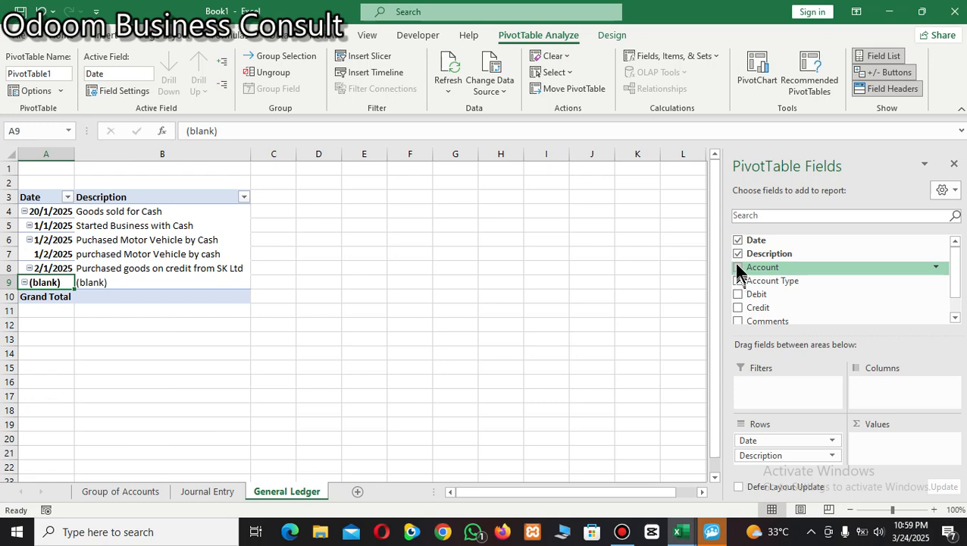
pyautogui.click(736, 268)
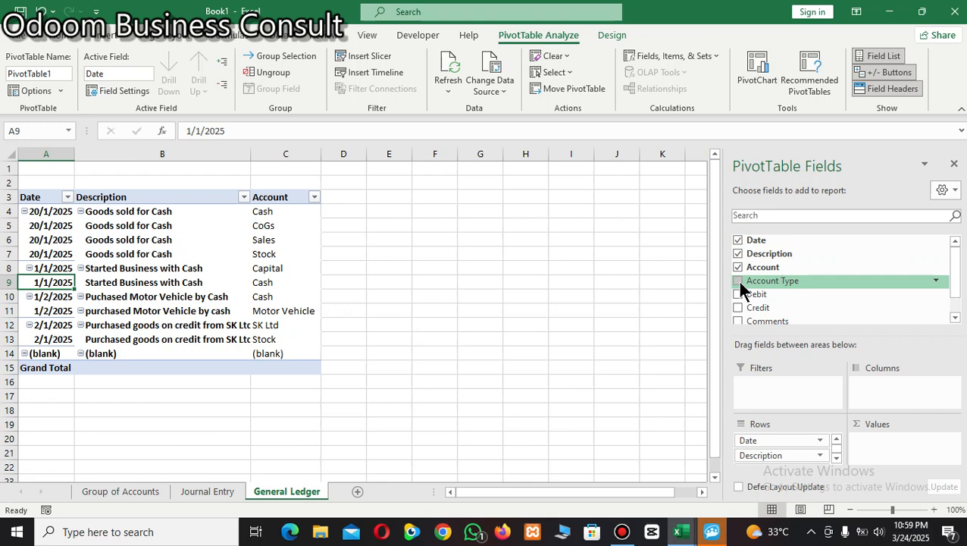
pyautogui.click(739, 281)
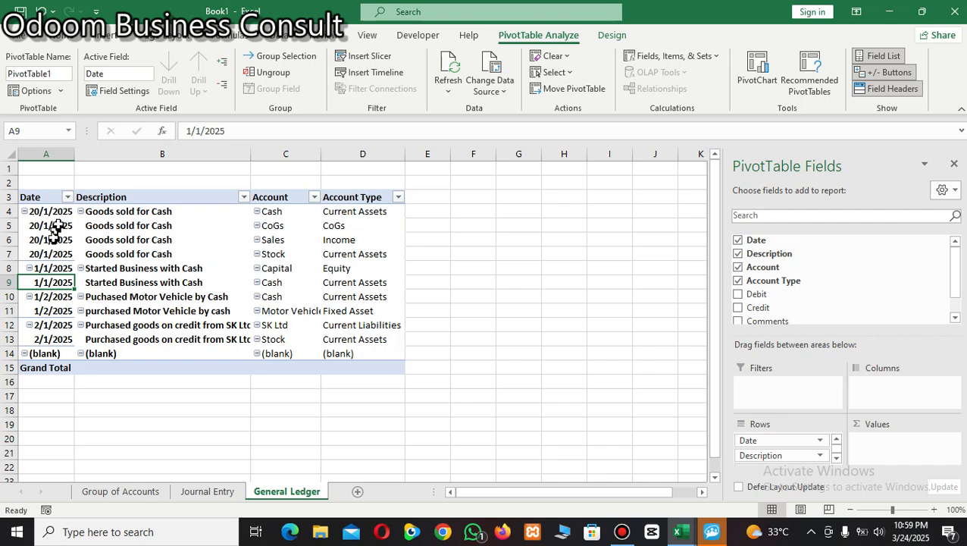
# Widen columns A to D of the General Ledger sheet so that the PivotTable's row entries fit
pyautogui.moveTo(74, 154); pyautogui.dragTo(103, 162)
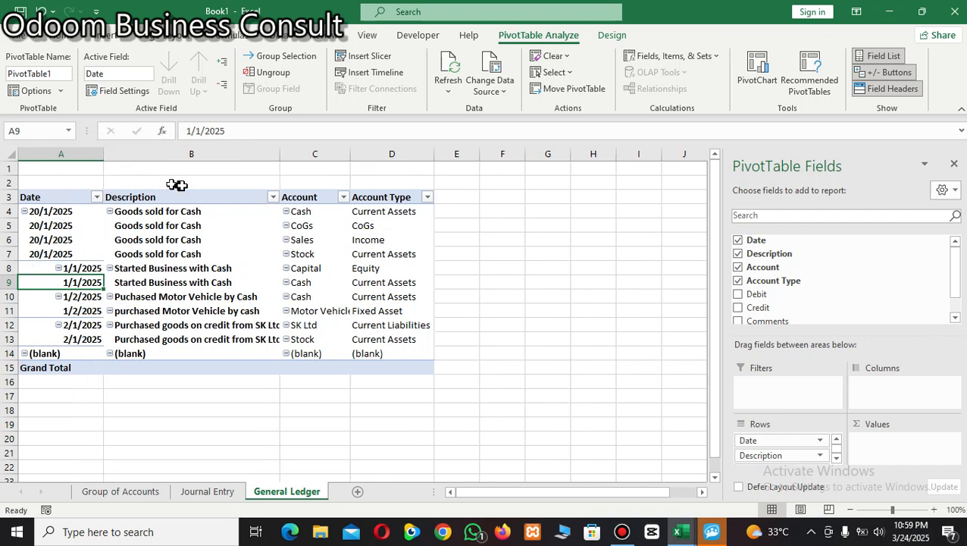
pyautogui.moveTo(280, 156); pyautogui.dragTo(287, 159)
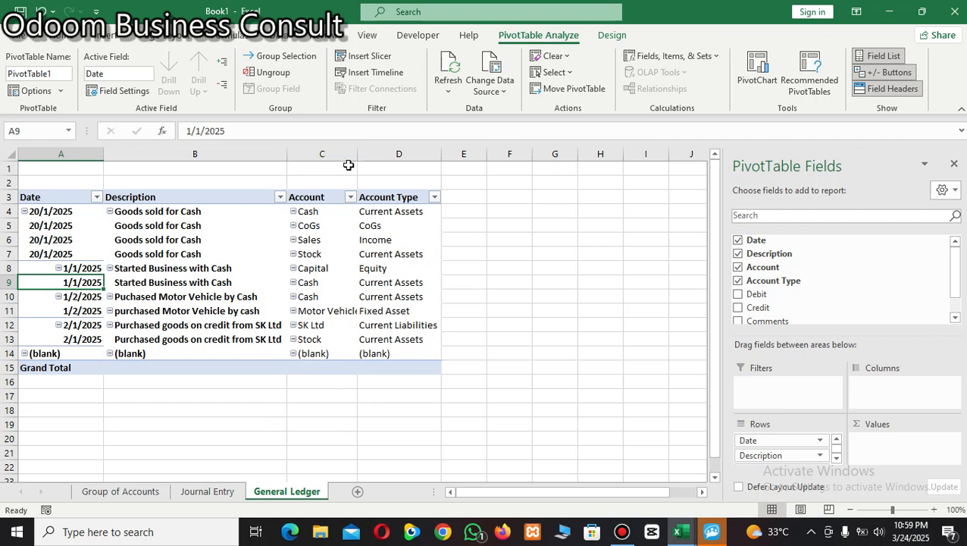
pyautogui.moveTo(362, 153); pyautogui.dragTo(382, 155)
pyautogui.moveTo(463, 156); pyautogui.dragTo(489, 157)
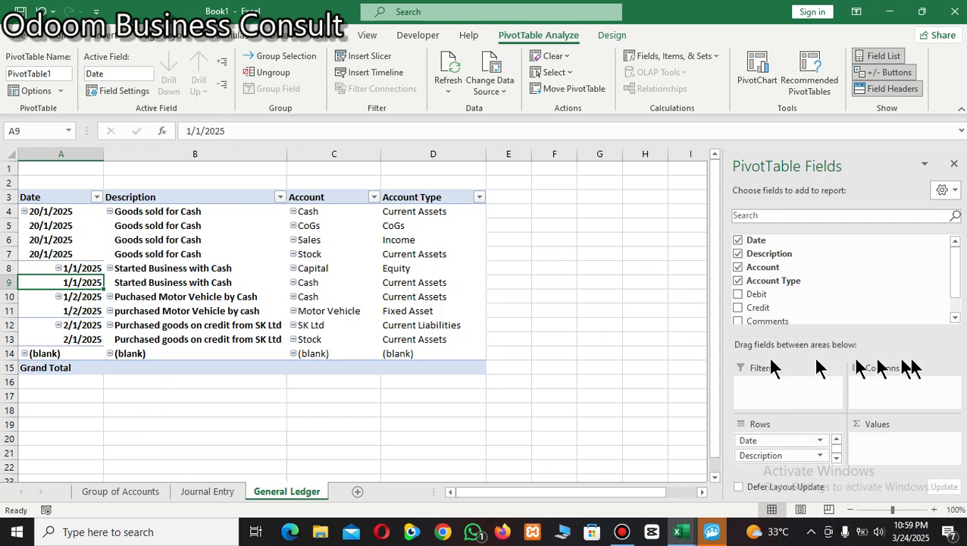
# Add Debit as a summed value field of the General Ledger PivotTable, formatted as Number with two decimal places and a thousands separator
pyautogui.click(956, 318)
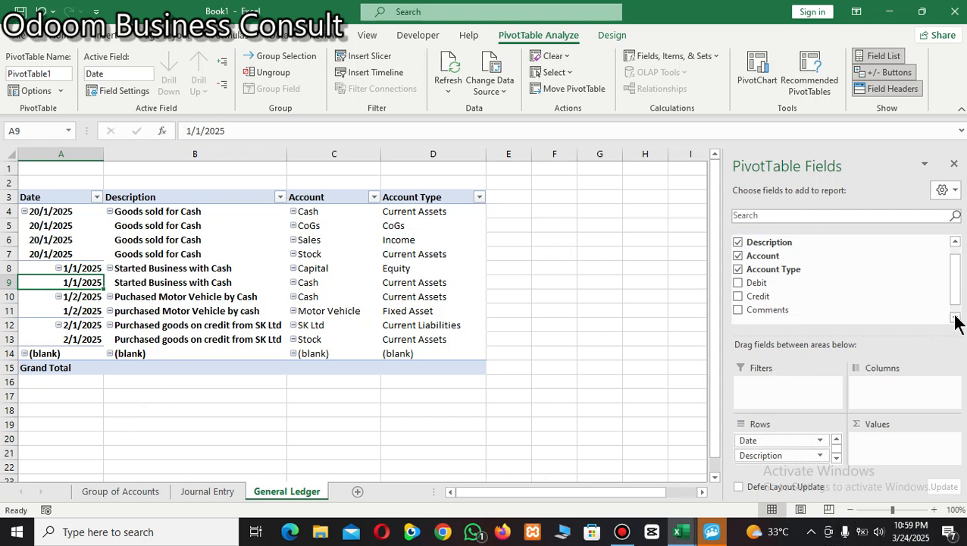
pyautogui.click(738, 282)
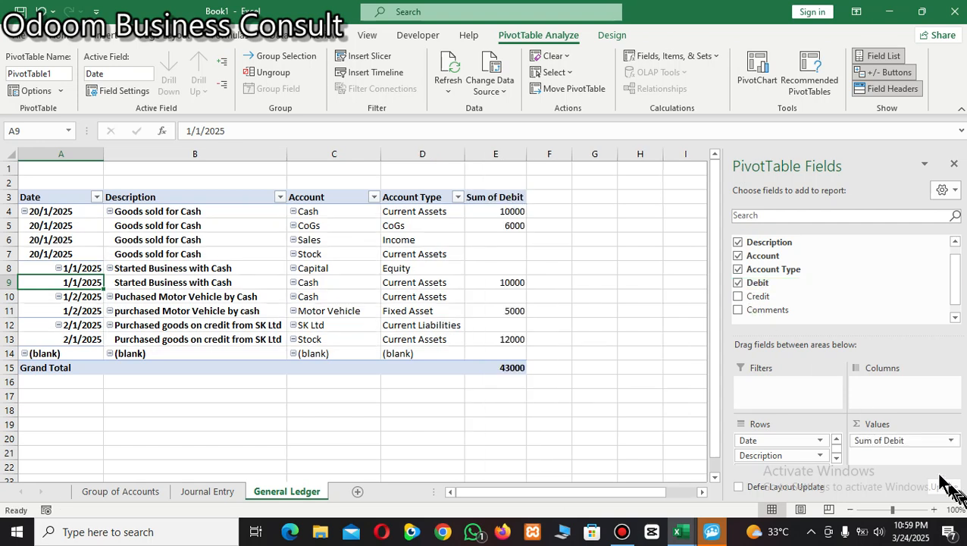
pyautogui.click(897, 442)
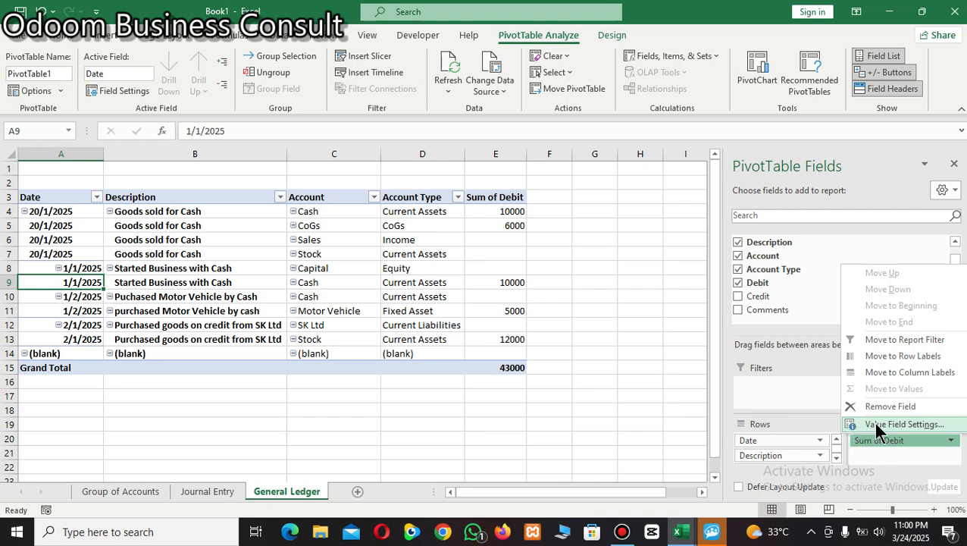
pyautogui.click(897, 426)
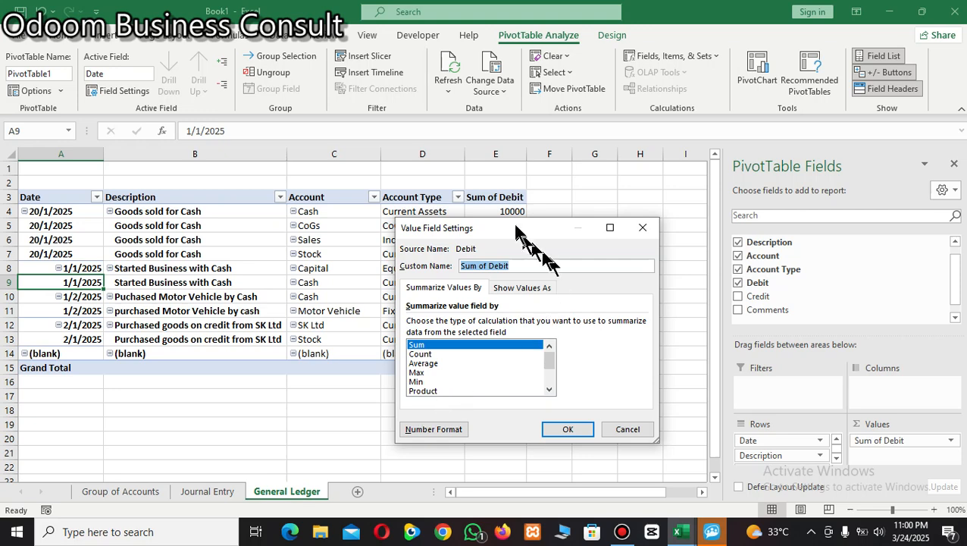
pyautogui.moveTo(536, 239); pyautogui.dragTo(602, 263)
pyautogui.moveTo(616, 390)
pyautogui.mouseDown()
pyautogui.moveTo(619, 407)
pyautogui.moveTo(614, 383)
pyautogui.mouseUp()
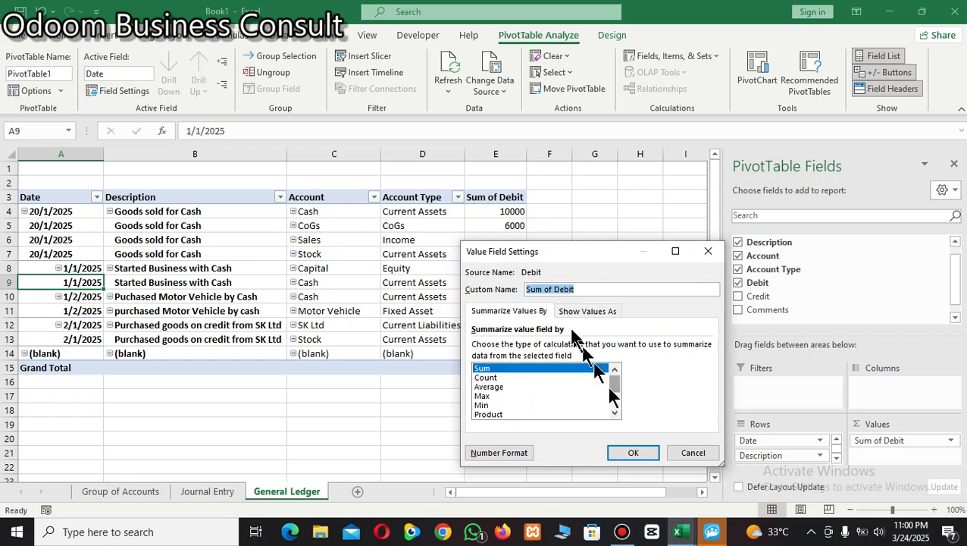
pyautogui.moveTo(598, 241); pyautogui.dragTo(644, 158)
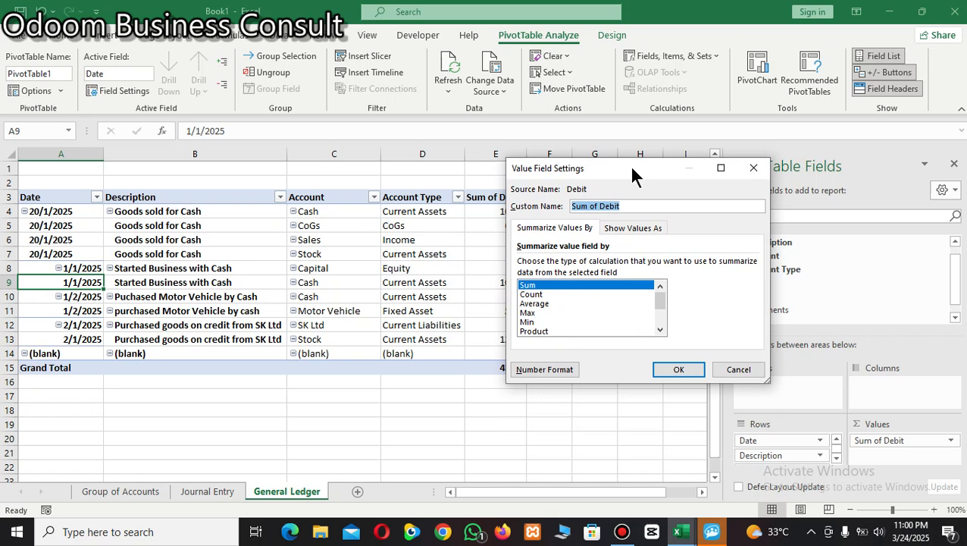
pyautogui.click(545, 370)
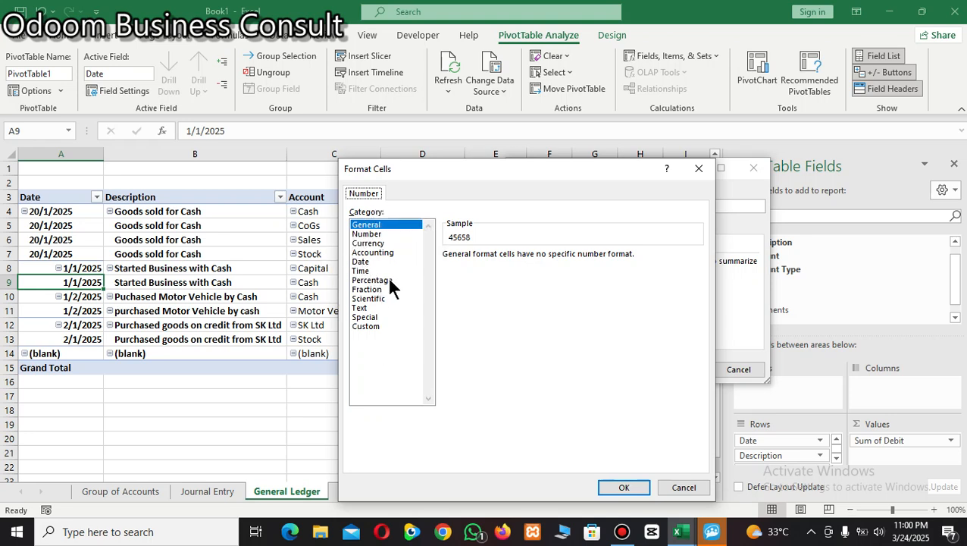
pyautogui.click(368, 234)
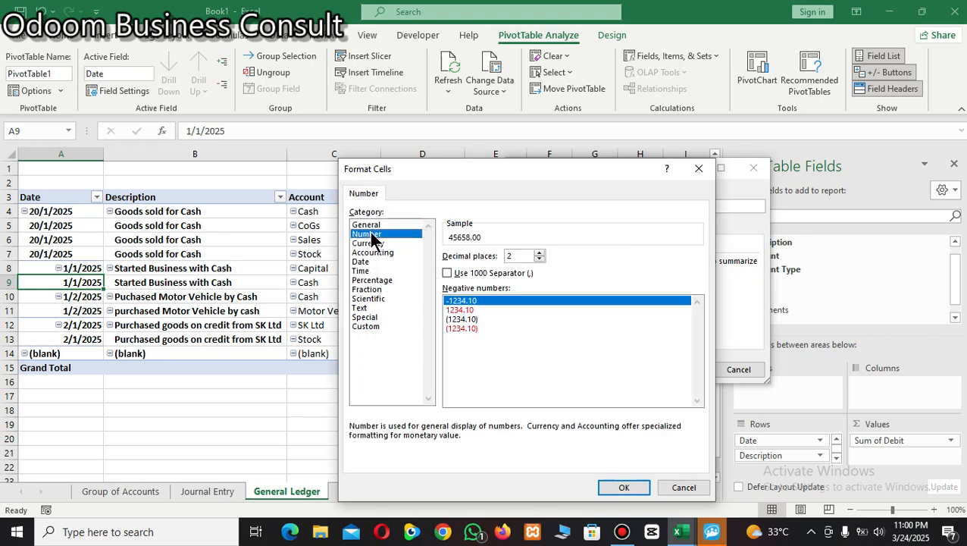
pyautogui.click(447, 273)
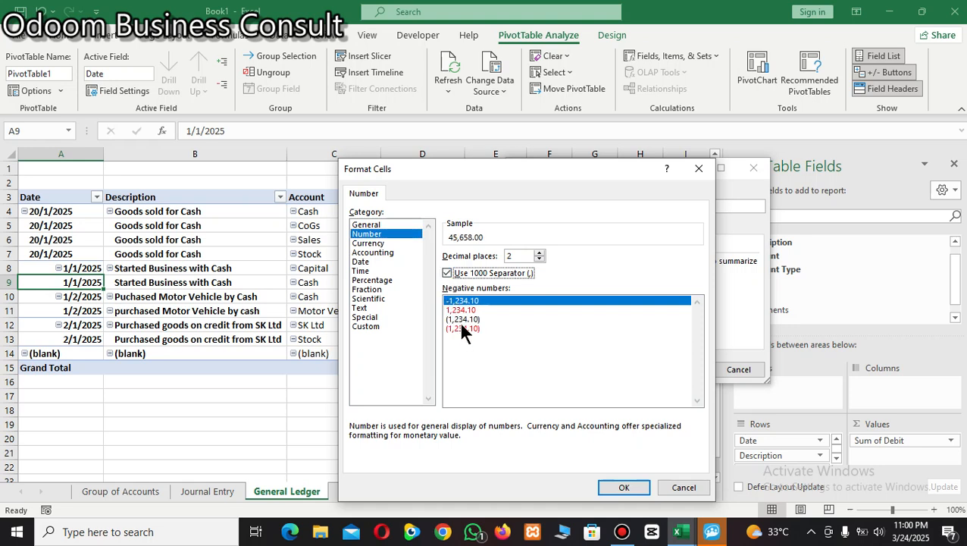
pyautogui.click(625, 487)
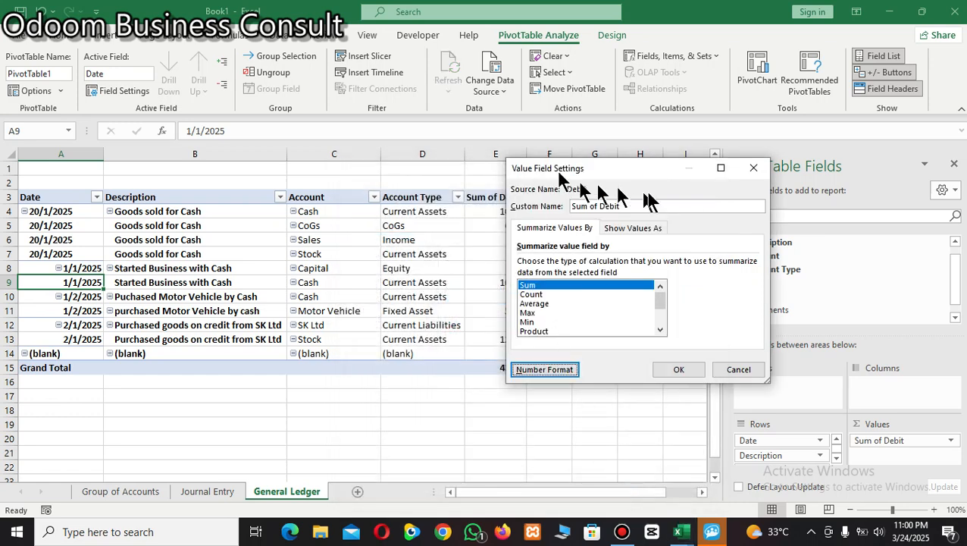
pyautogui.click(682, 371)
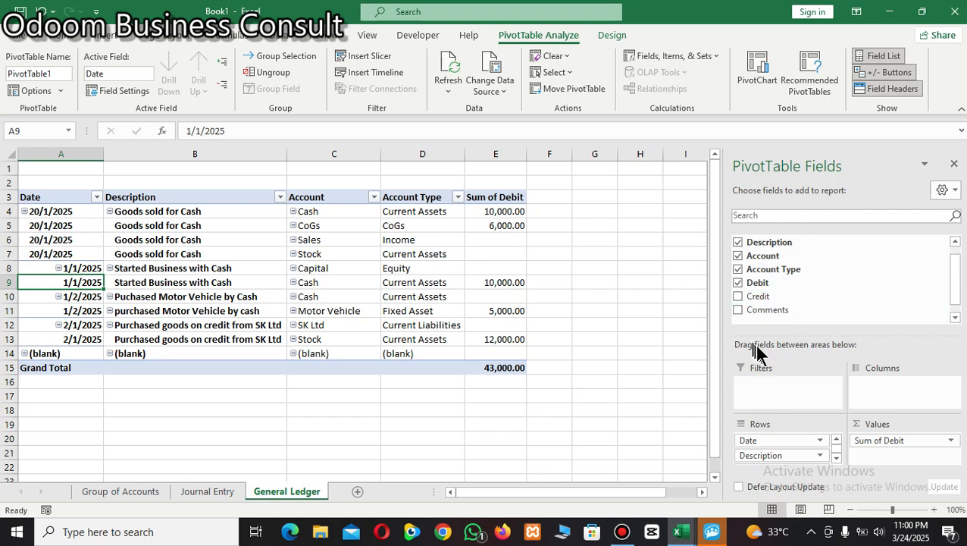
# Add Credit as a summed value field of the PivotTable, formatted as Number with two decimal places and a thousands separator
pyautogui.click(737, 296)
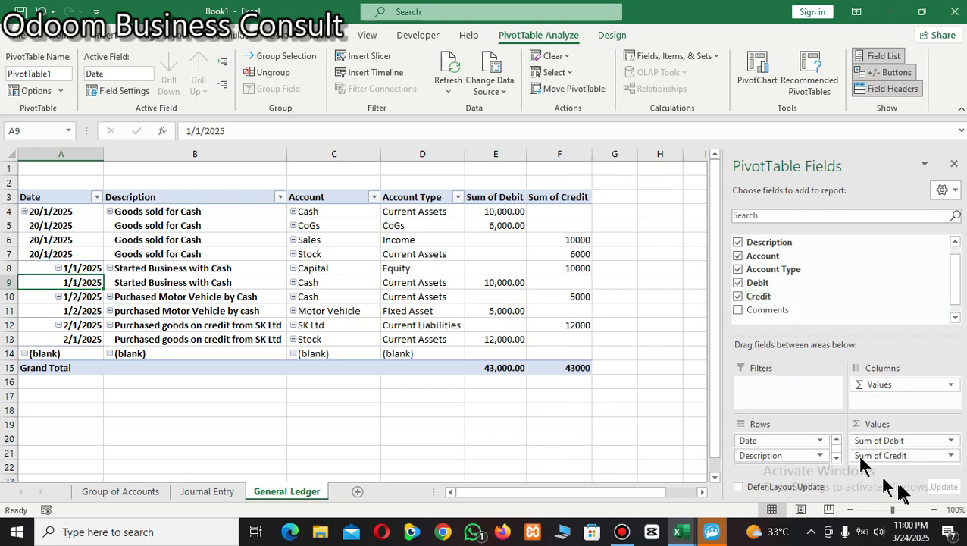
pyautogui.click(899, 456)
pyautogui.click(895, 440)
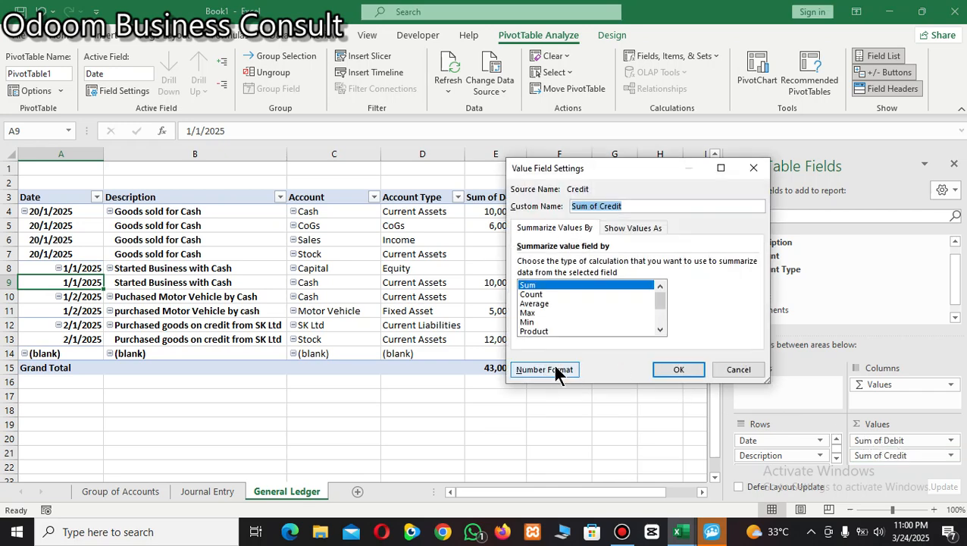
pyautogui.click(546, 370)
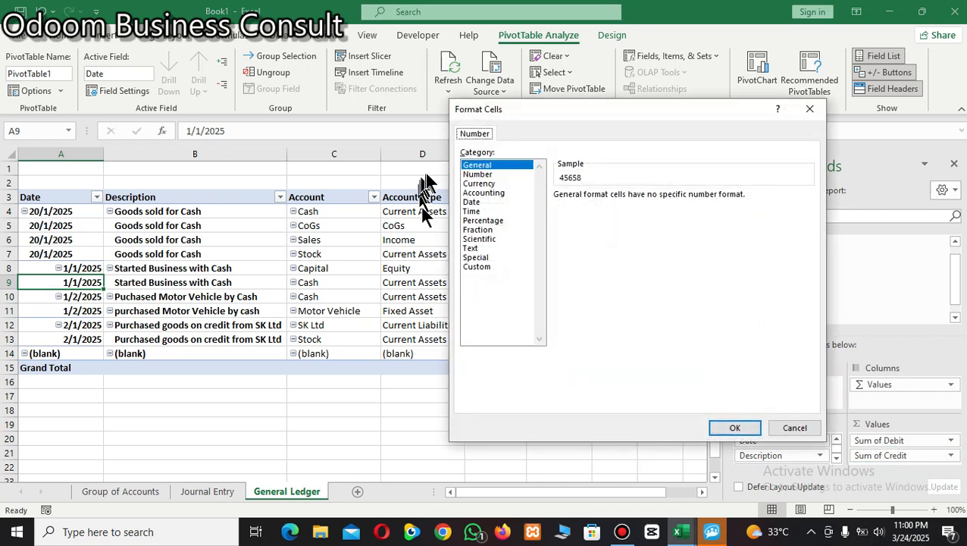
pyautogui.click(486, 175)
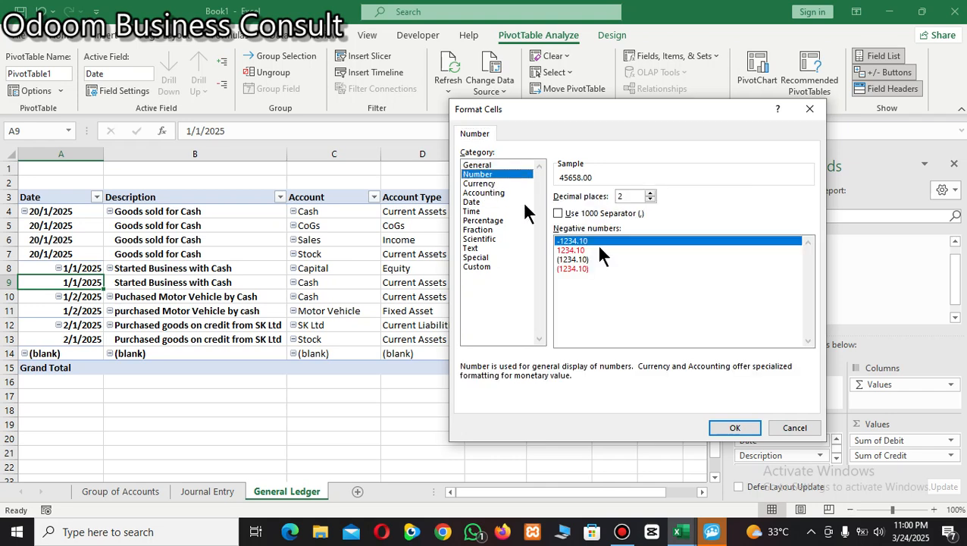
pyautogui.click(558, 213)
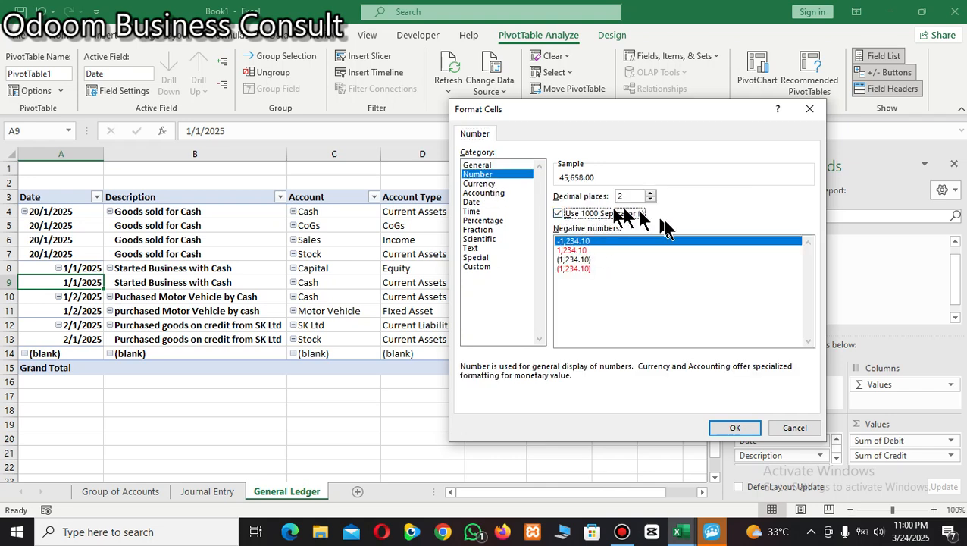
pyautogui.click(734, 427)
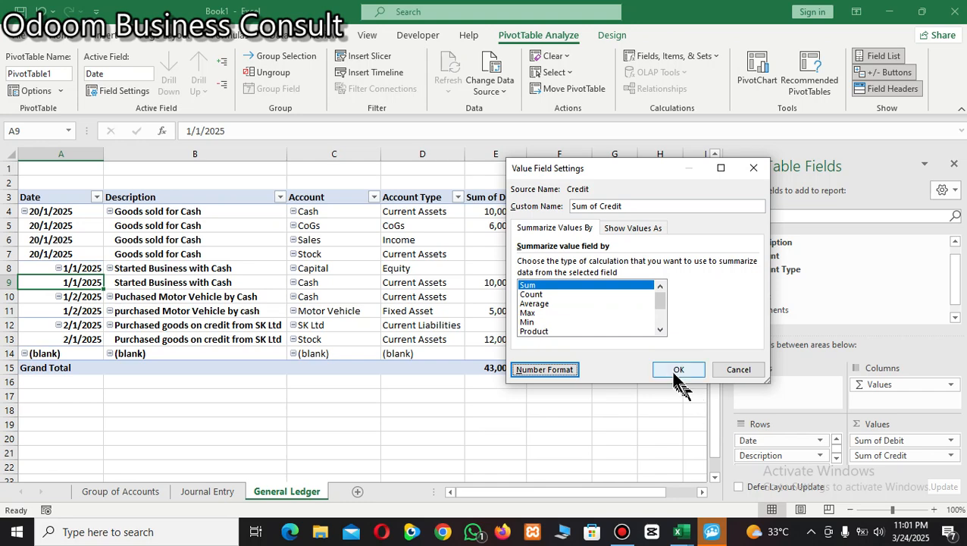
pyautogui.click(679, 370)
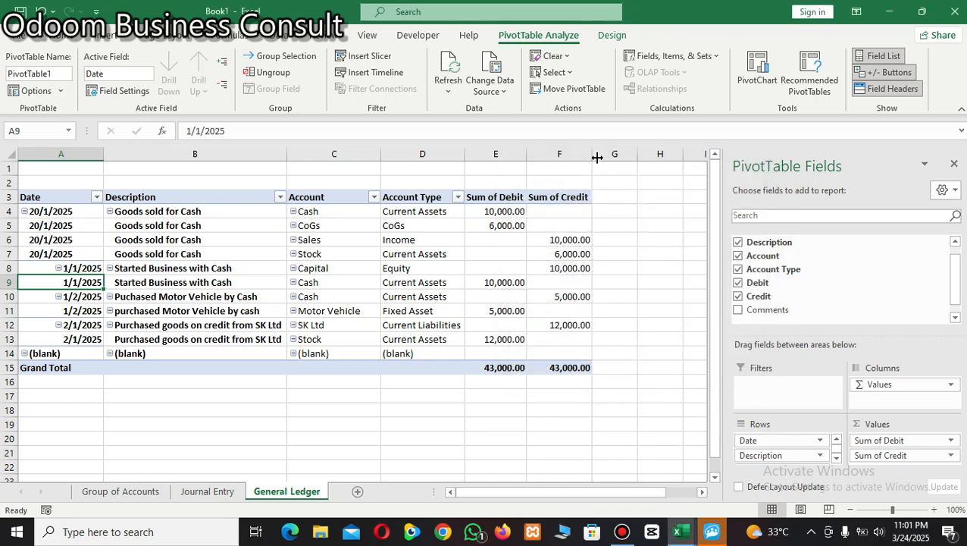
# Slightly widen columns A, B, C, E and F of the General Ledger sheet to give the PivotTable more room
pyautogui.moveTo(593, 158); pyautogui.dragTo(604, 158)
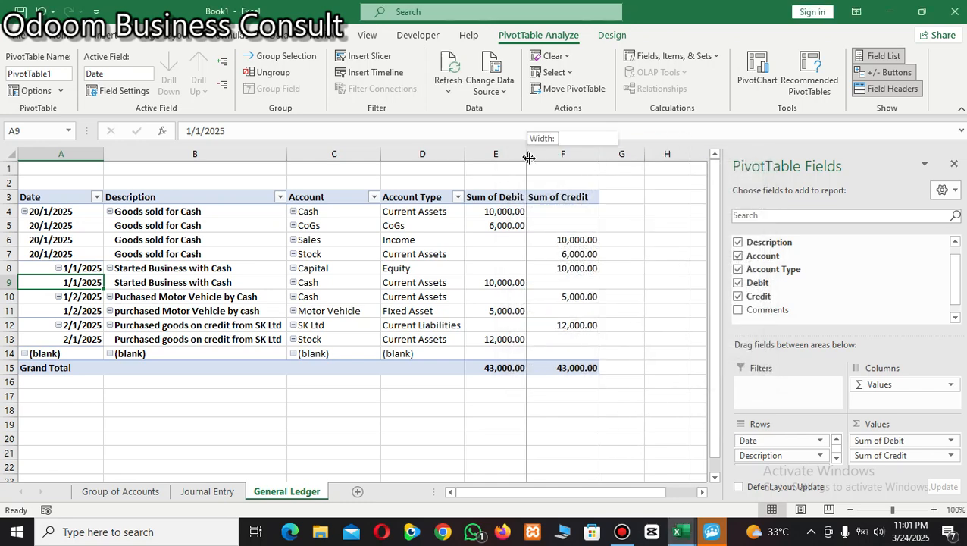
pyautogui.moveTo(527, 159); pyautogui.dragTo(530, 159)
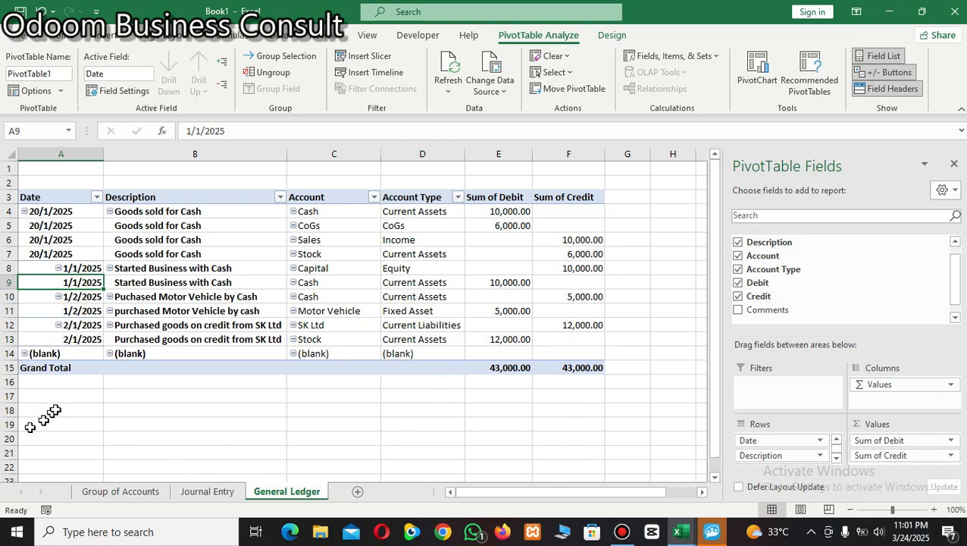
pyautogui.moveTo(104, 156); pyautogui.dragTo(113, 161)
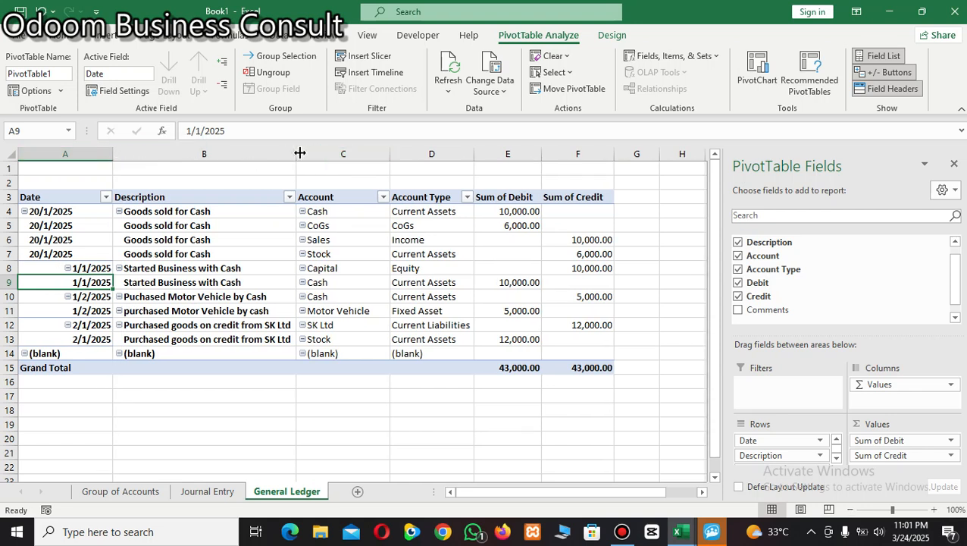
pyautogui.moveTo(299, 154); pyautogui.dragTo(299, 153)
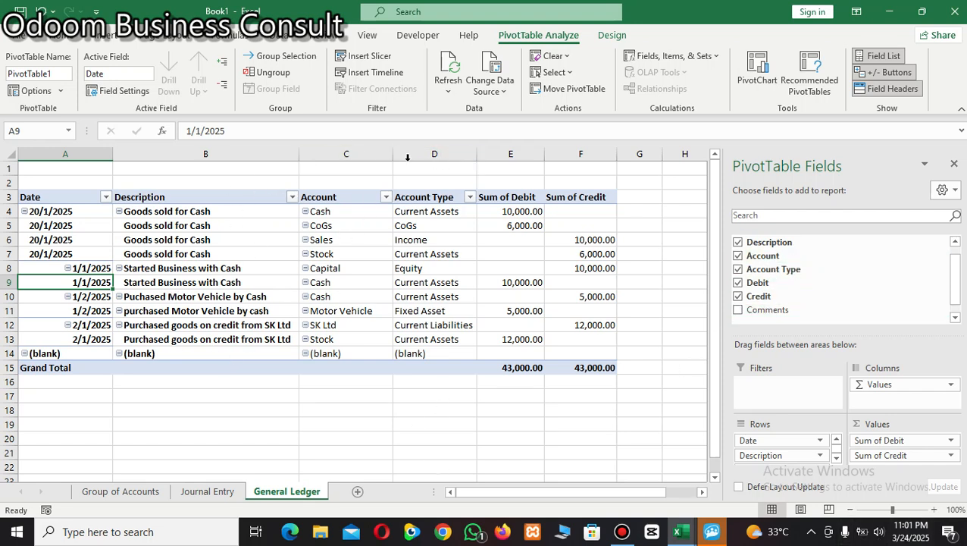
pyautogui.moveTo(394, 151); pyautogui.dragTo(398, 151)
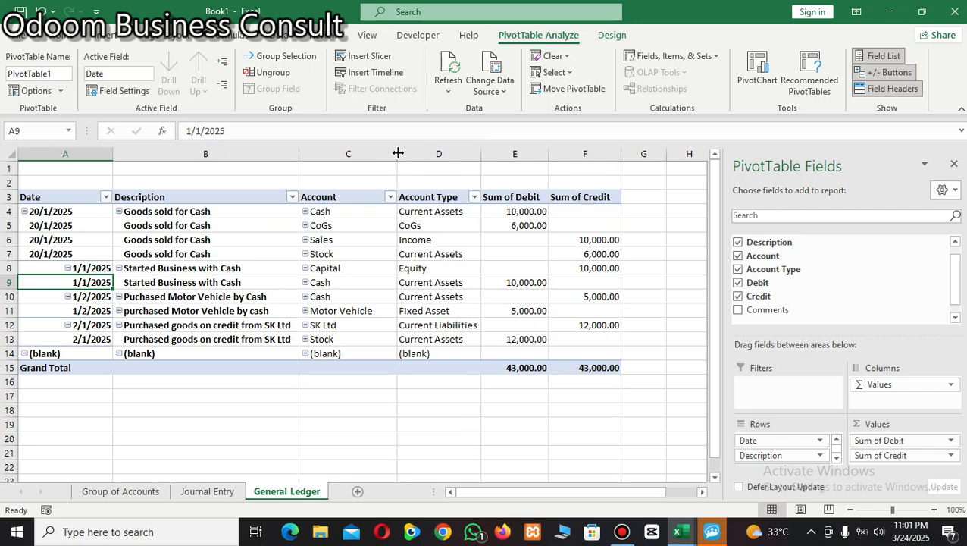
pyautogui.click(480, 166)
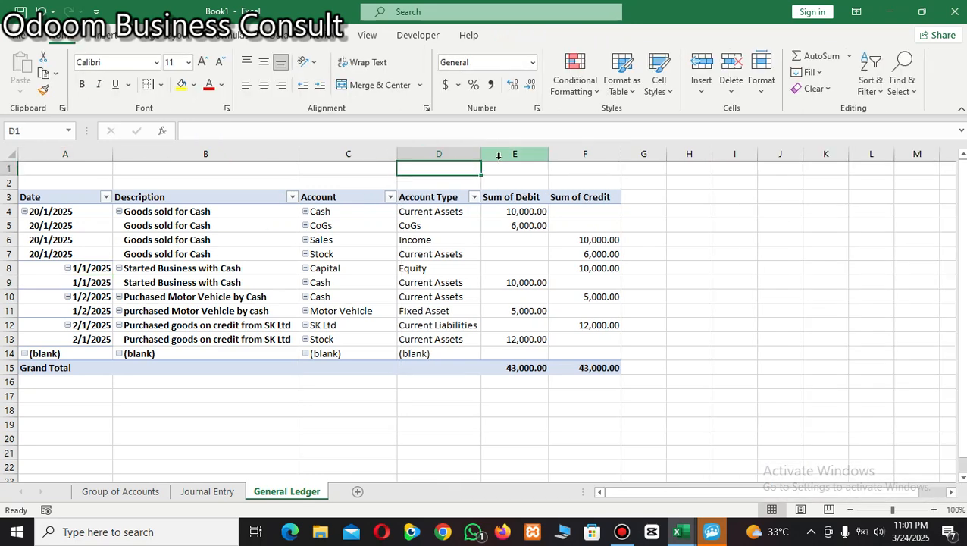
pyautogui.click(681, 238)
pyautogui.click(389, 260)
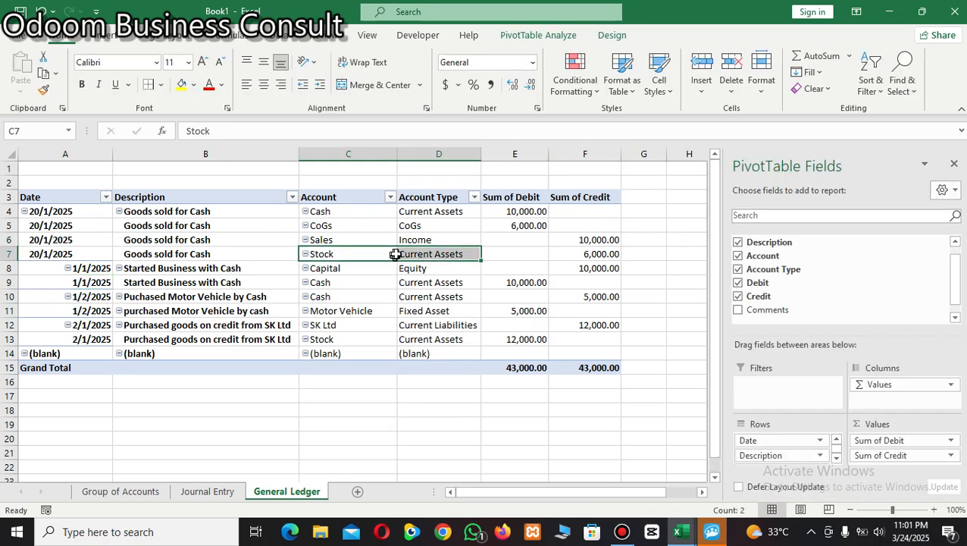
pyautogui.click(526, 268)
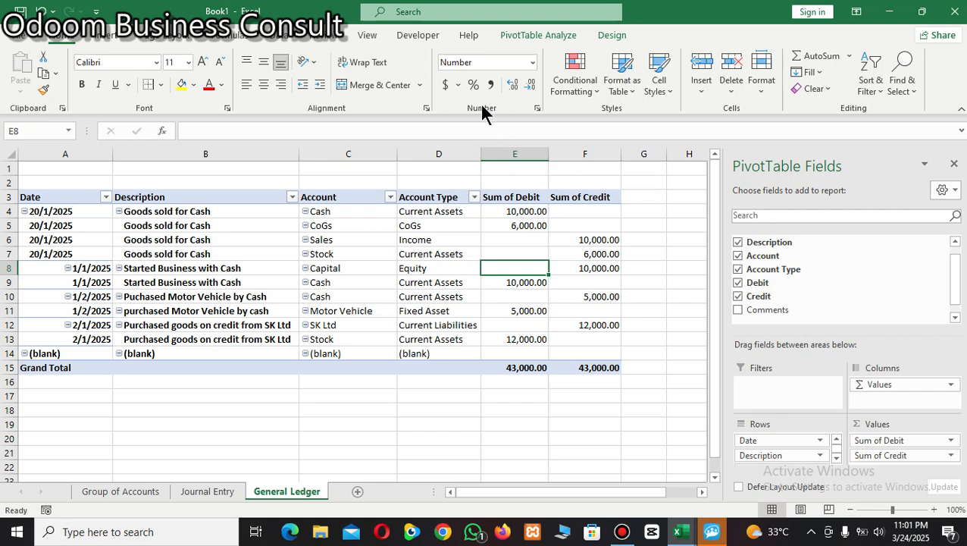
pyautogui.click(705, 87)
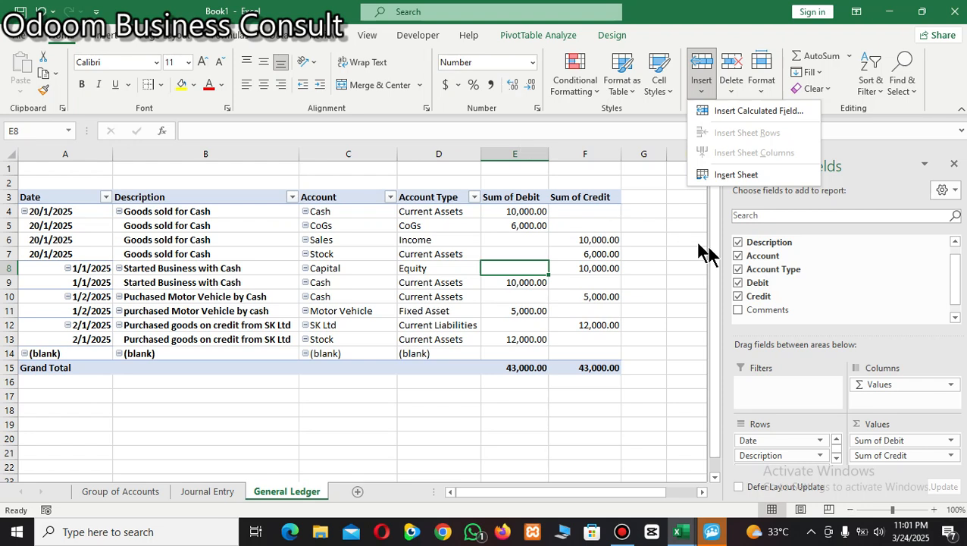
pyautogui.click(370, 225)
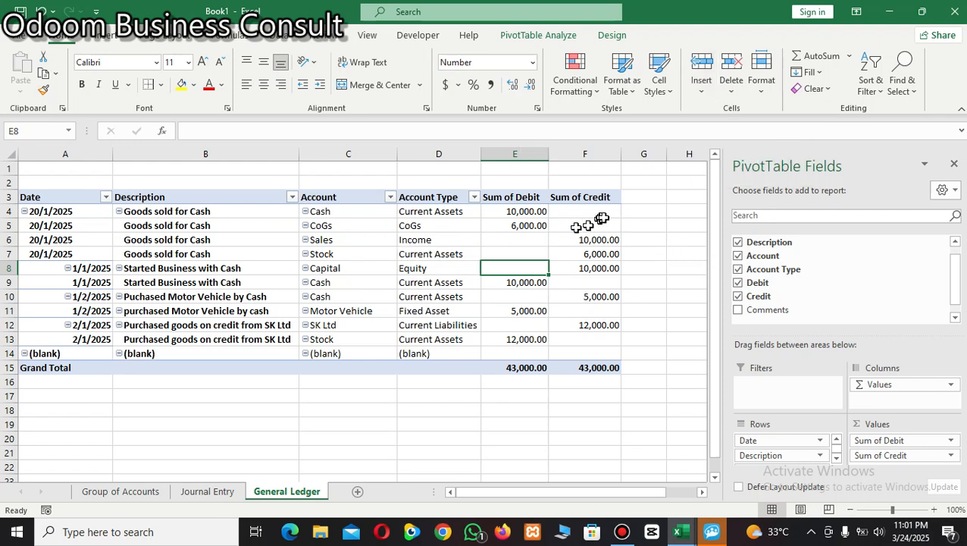
pyautogui.click(646, 223)
# Insert a calculated field named Balance into the General Ledger PivotTable with the formula = Debit- Credit
pyautogui.click(567, 224)
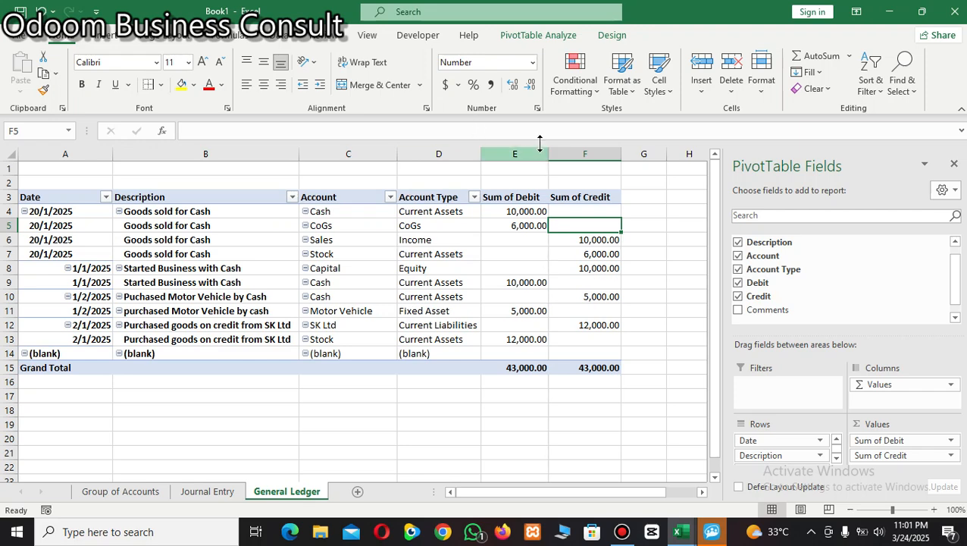
pyautogui.click(539, 36)
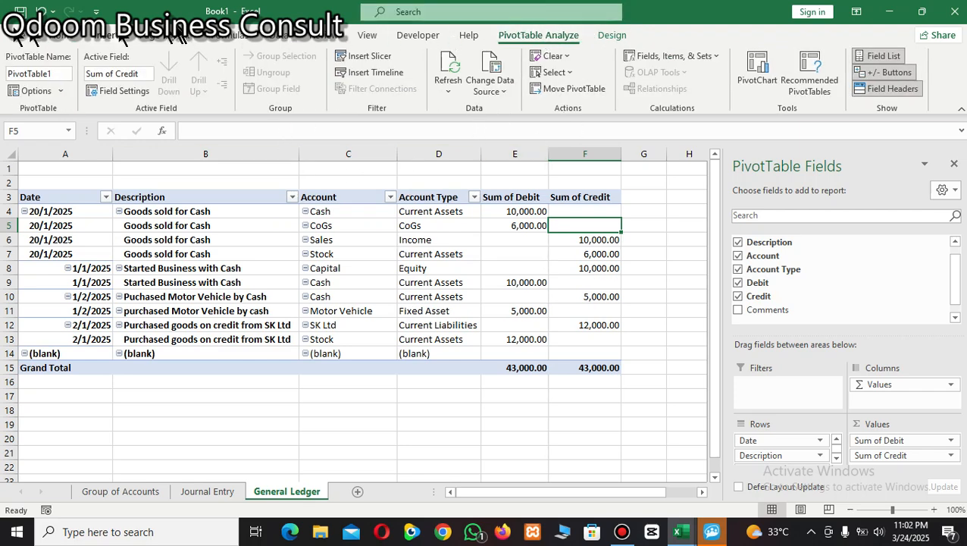
pyautogui.click(65, 36)
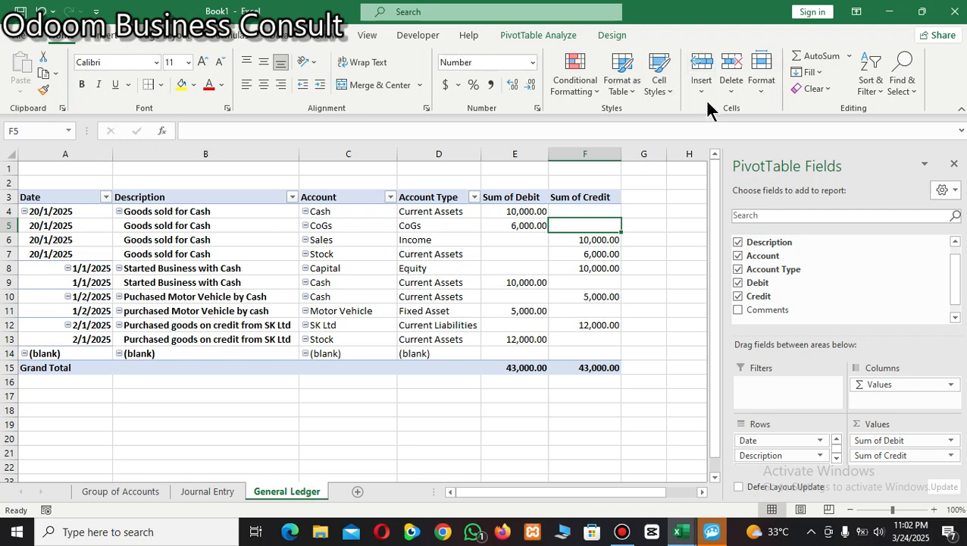
pyautogui.click(701, 89)
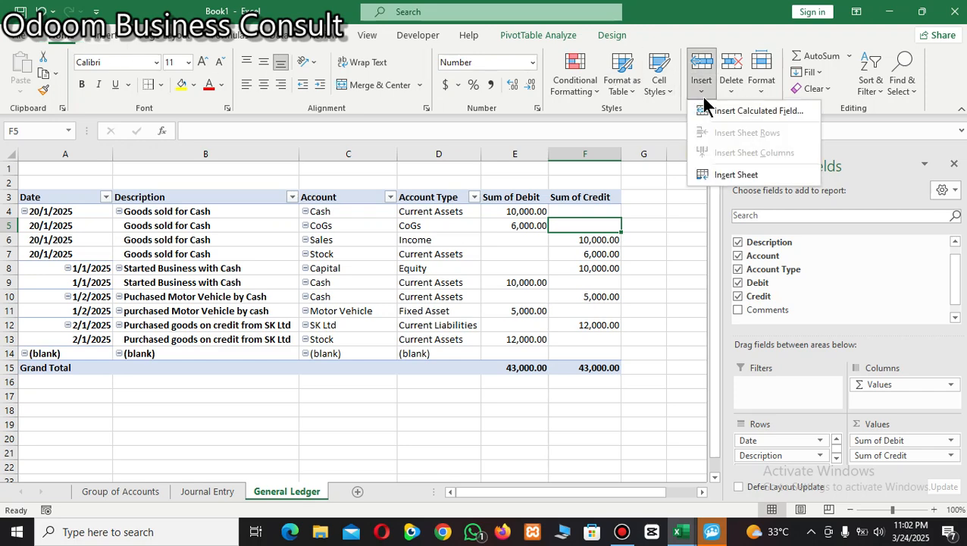
pyautogui.click(749, 110)
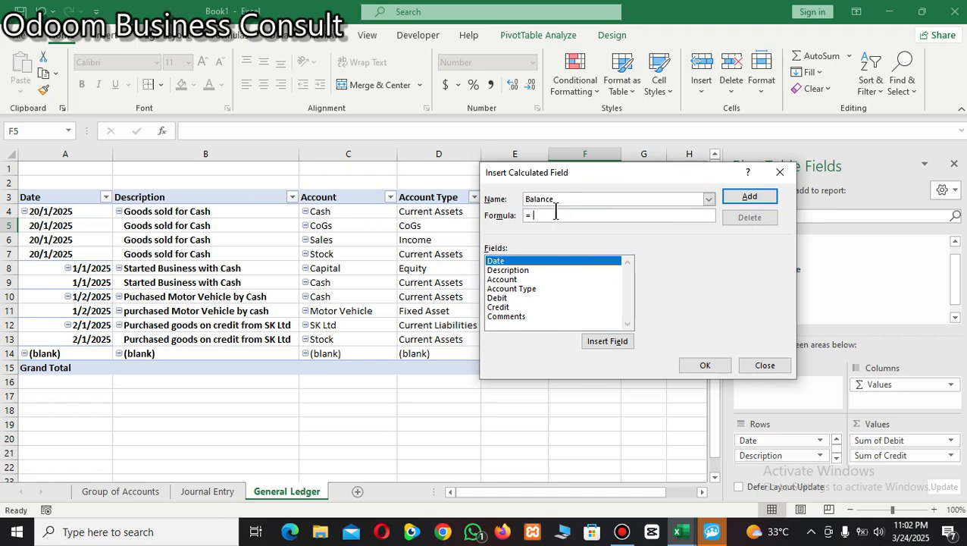
pyautogui.click(500, 298)
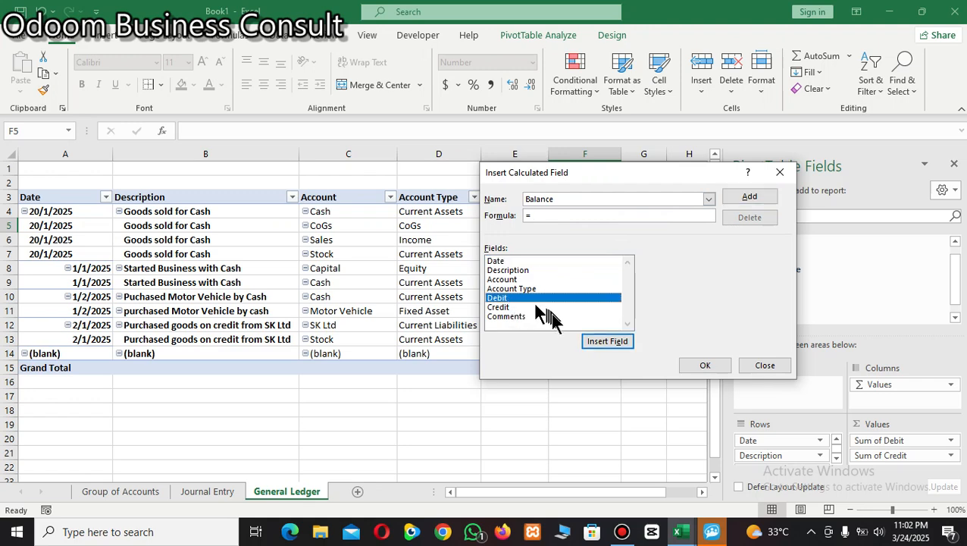
pyautogui.click(605, 342)
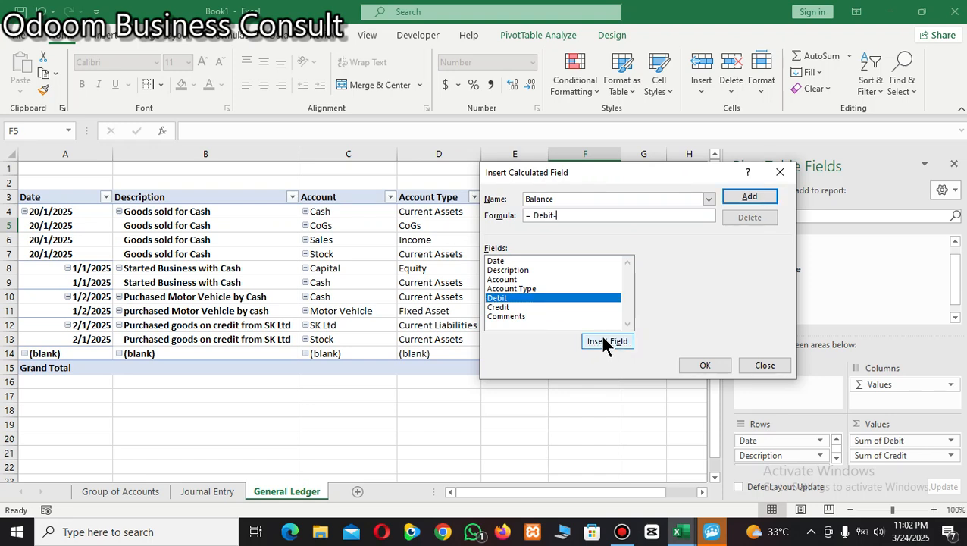
pyautogui.click(501, 307)
pyautogui.click(609, 343)
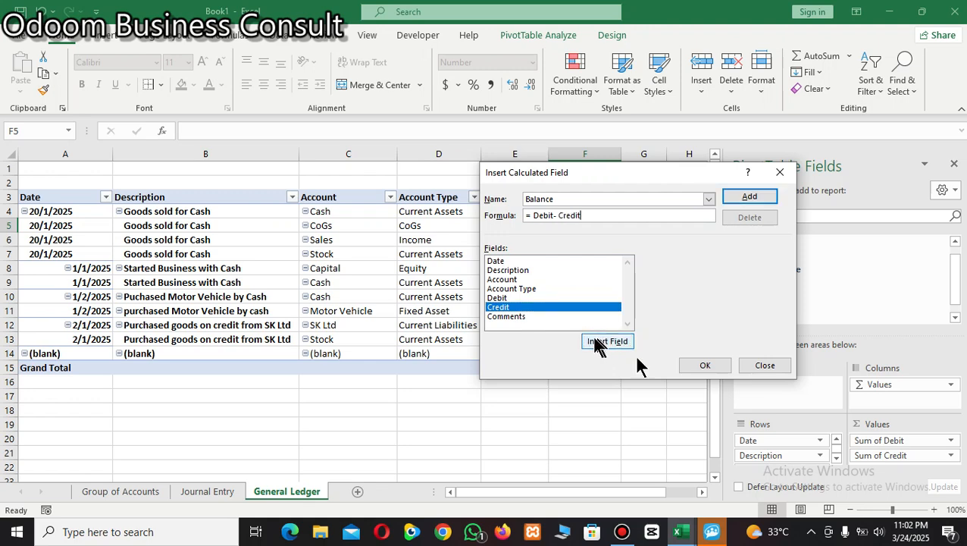
pyautogui.click(710, 366)
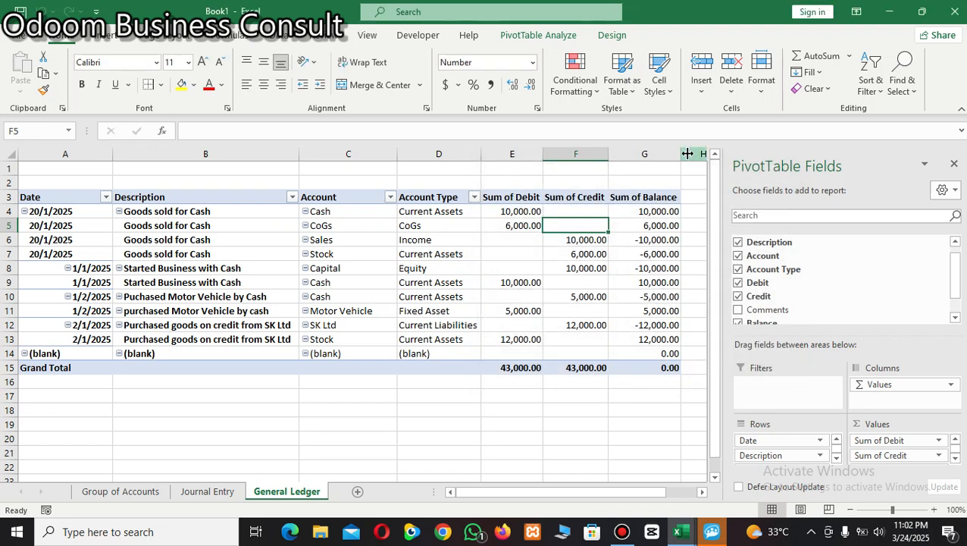
# Slightly widen column G for the Sum of Balance values and narrow column B to fit its descriptions
pyautogui.moveTo(680, 154); pyautogui.dragTo(689, 154)
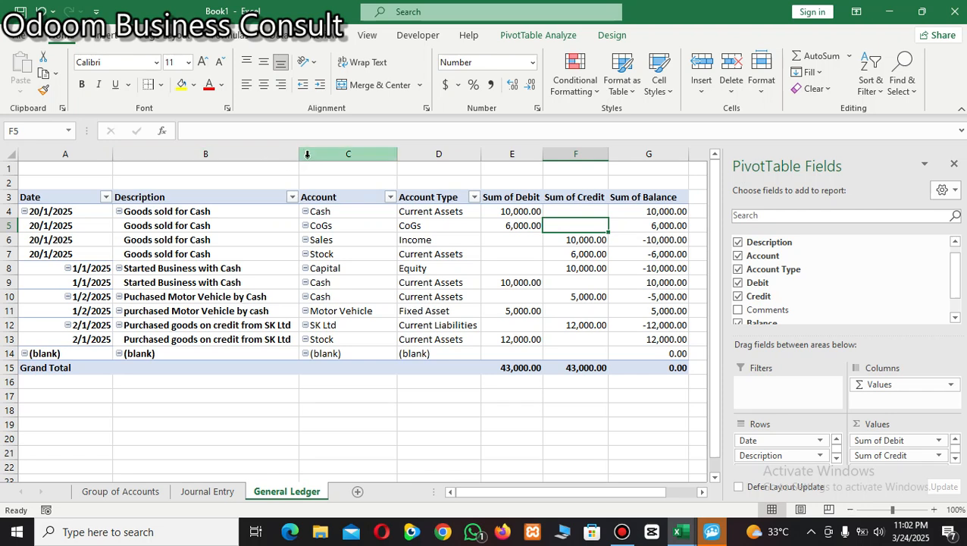
pyautogui.moveTo(297, 154); pyautogui.dragTo(291, 155)
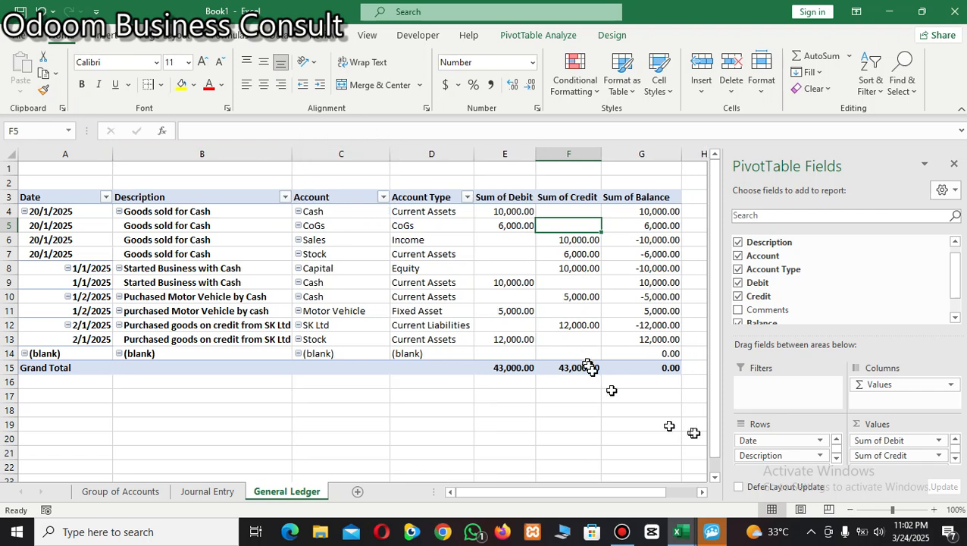
pyautogui.moveTo(683, 158); pyautogui.dragTo(687, 155)
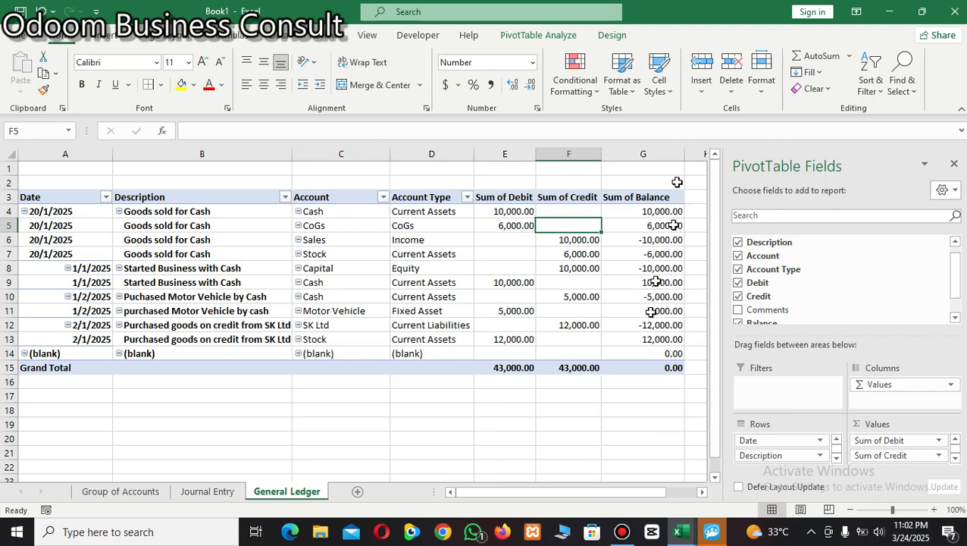
pyautogui.click(629, 405)
pyautogui.click(515, 251)
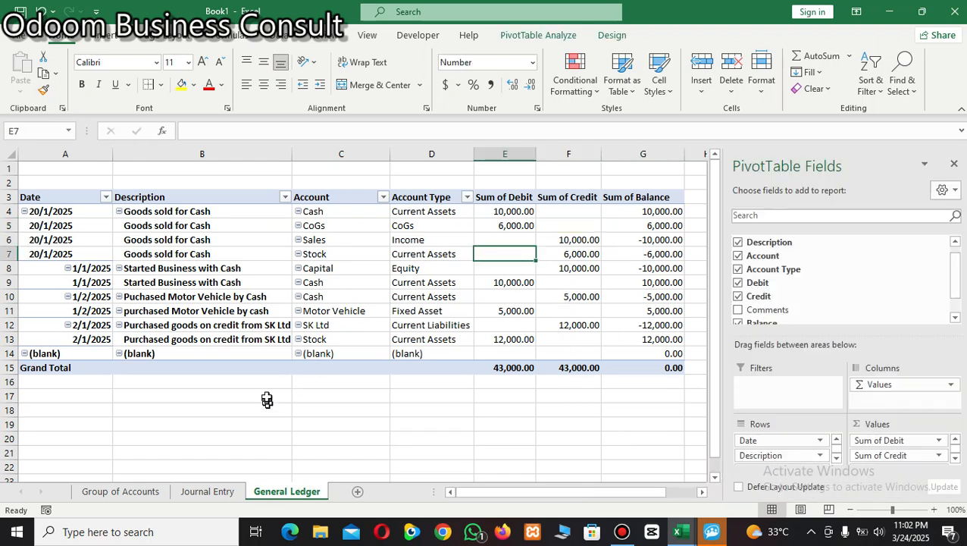
pyautogui.click(396, 458)
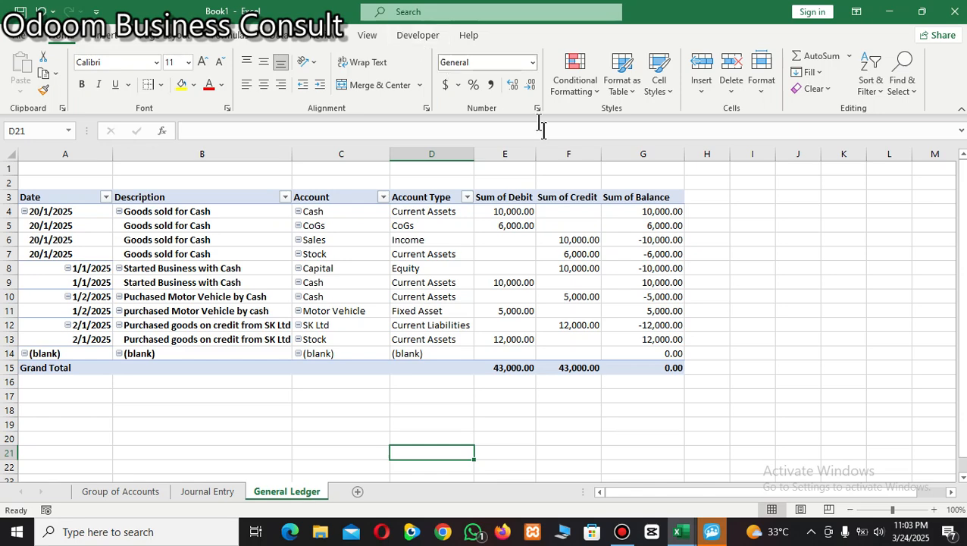
# Insert a slicer for the Account field and place it beside the PivotTable over columns I to L
pyautogui.click(621, 225)
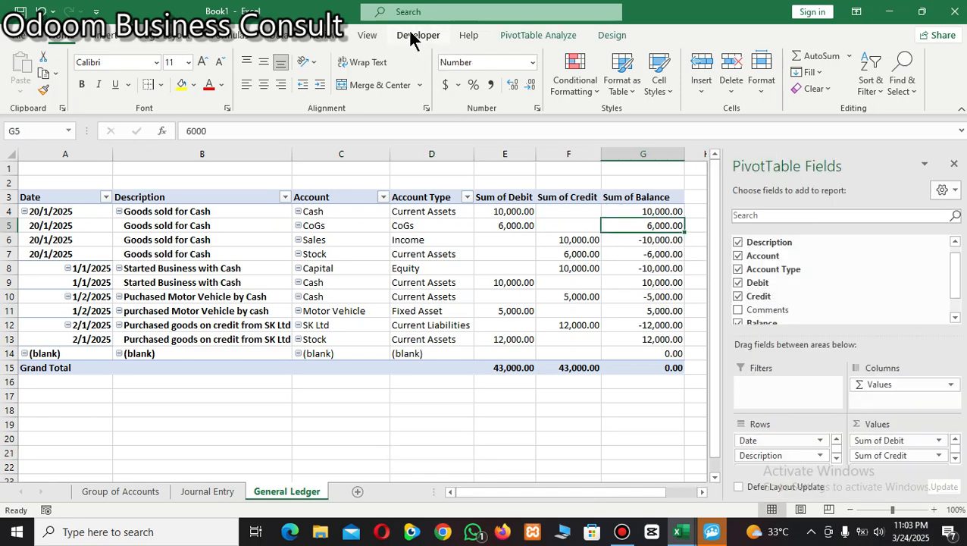
pyautogui.click(528, 38)
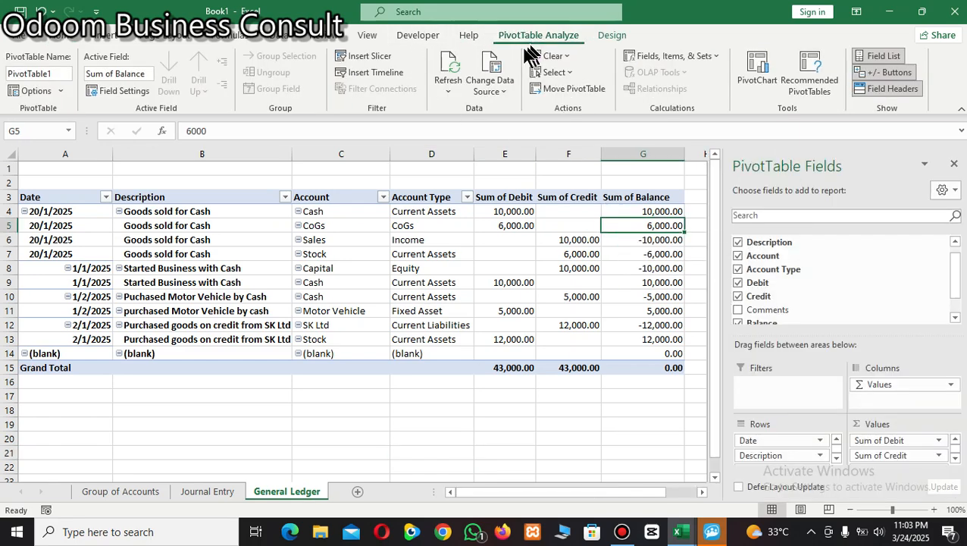
pyautogui.click(369, 58)
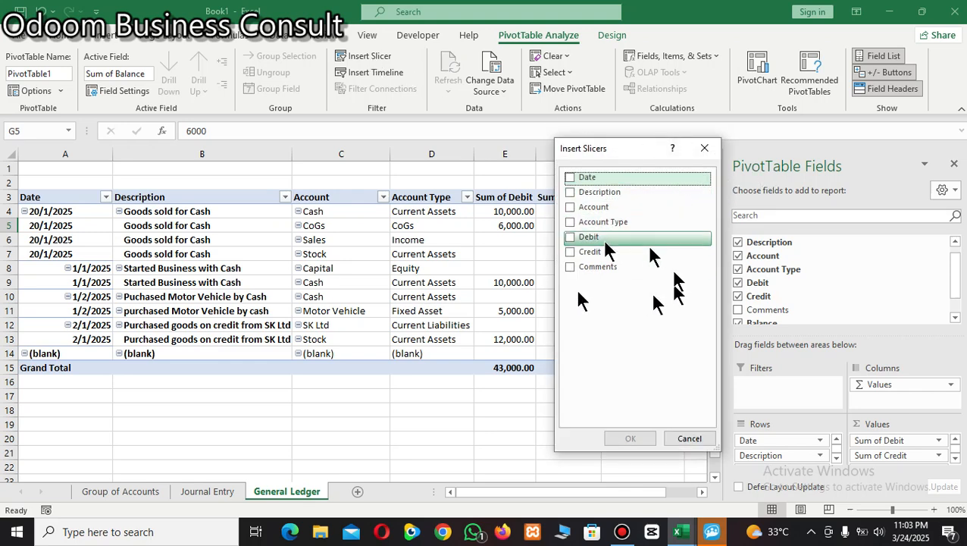
pyautogui.click(573, 207)
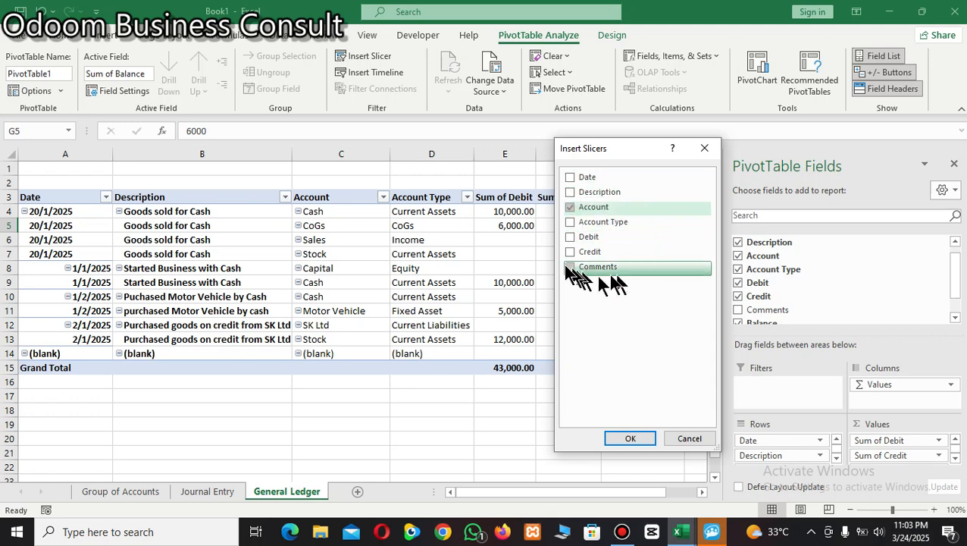
pyautogui.click(631, 439)
pyautogui.moveTo(352, 241); pyautogui.dragTo(791, 186)
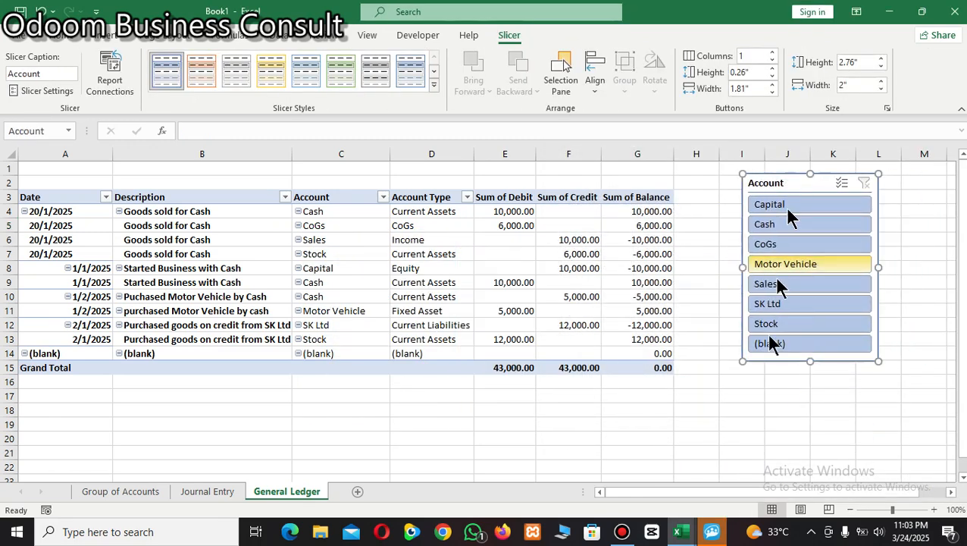
pyautogui.click(695, 429)
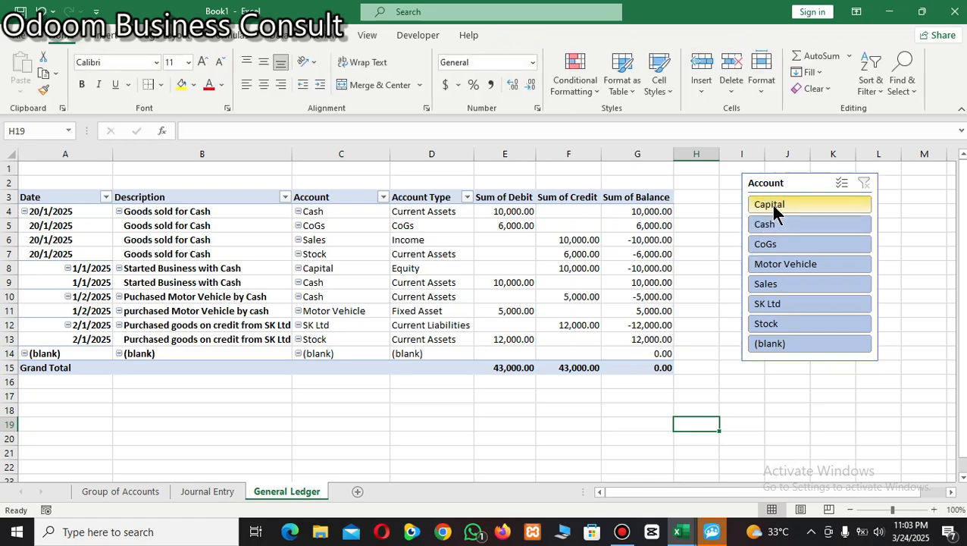
# Filter the ledger with the Account slicer by Capital, Cash, CoGs, Motor Vehicle, Sales and SK Ltd in turn, ending on Stock
pyautogui.click(773, 206)
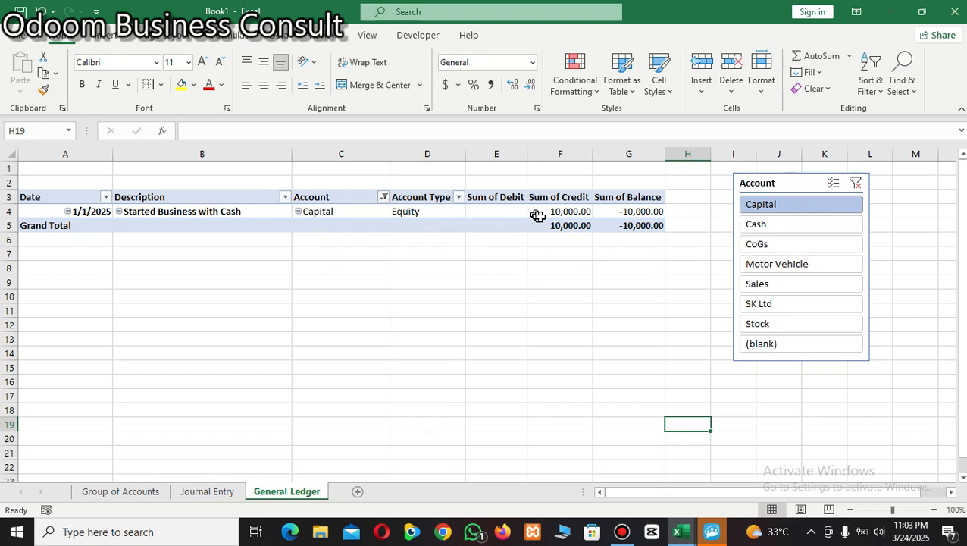
pyautogui.click(786, 228)
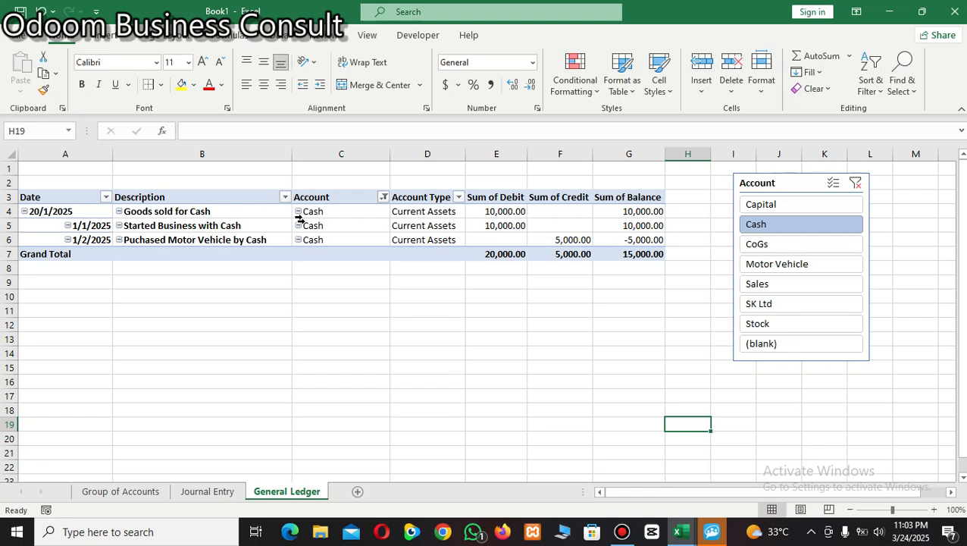
pyautogui.click(780, 250)
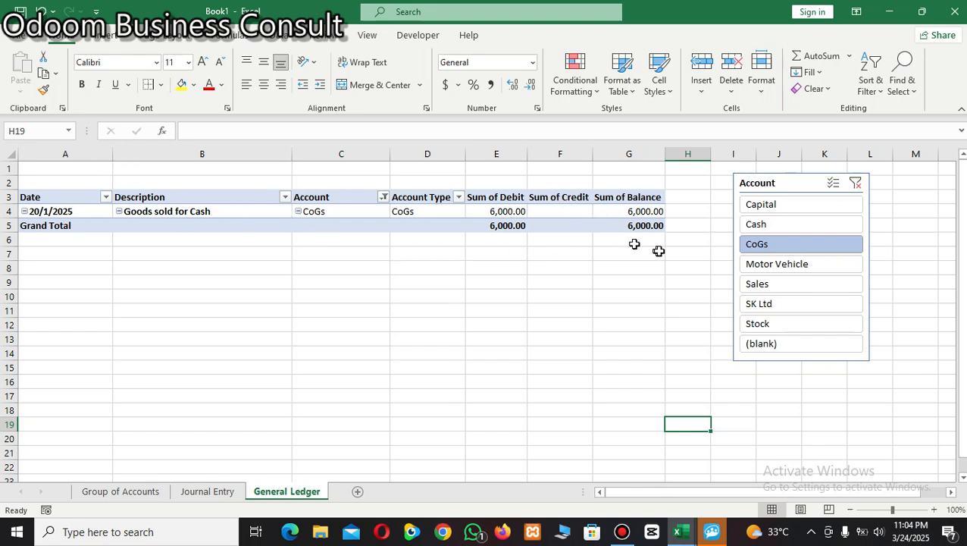
pyautogui.click(794, 265)
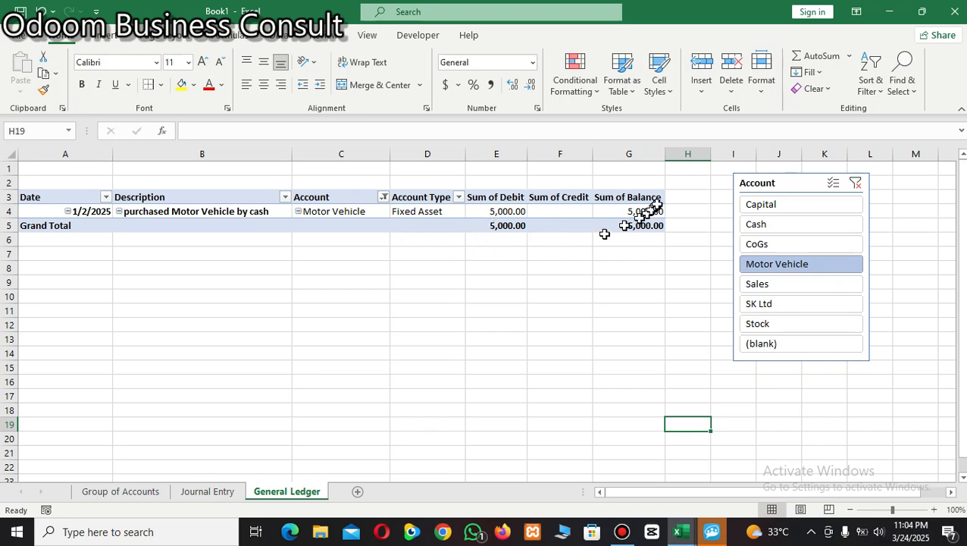
pyautogui.click(758, 286)
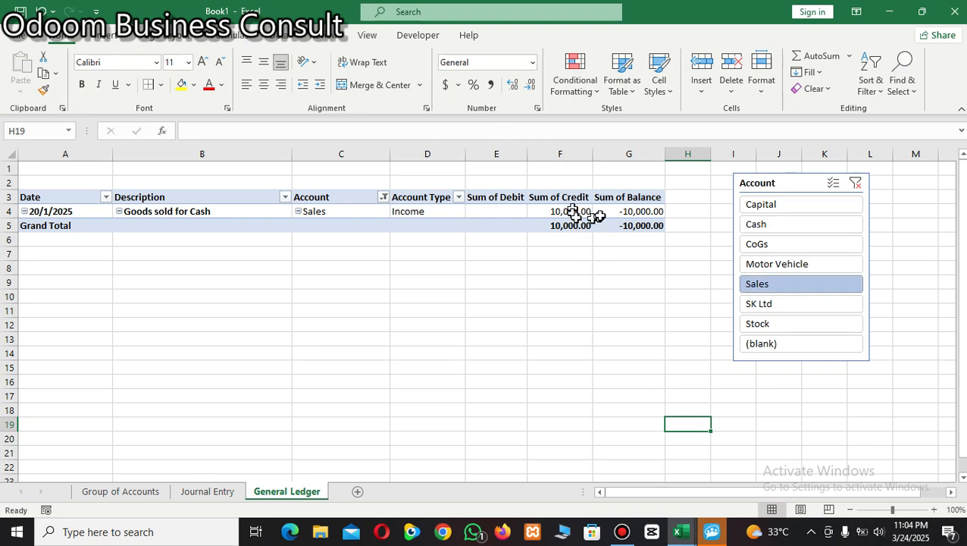
pyautogui.click(765, 304)
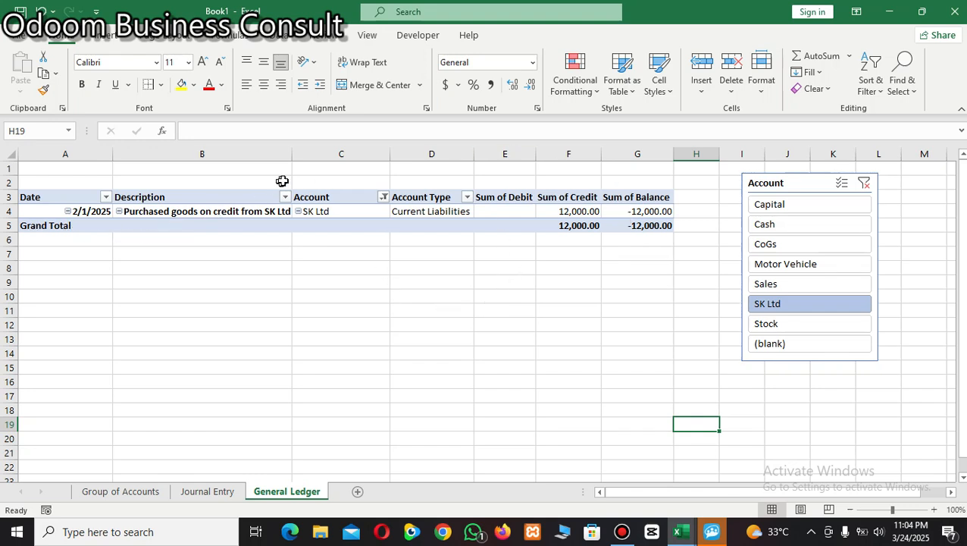
pyautogui.click(774, 325)
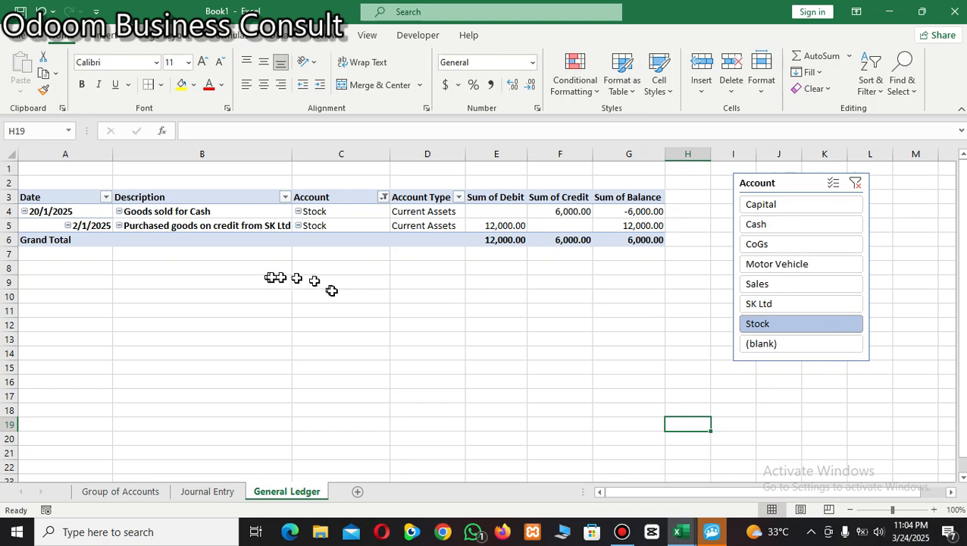
# Enter the formula =C4 in cell A1 as a ledger title linked to the first account name in the PivotTable
pyautogui.click(57, 169)
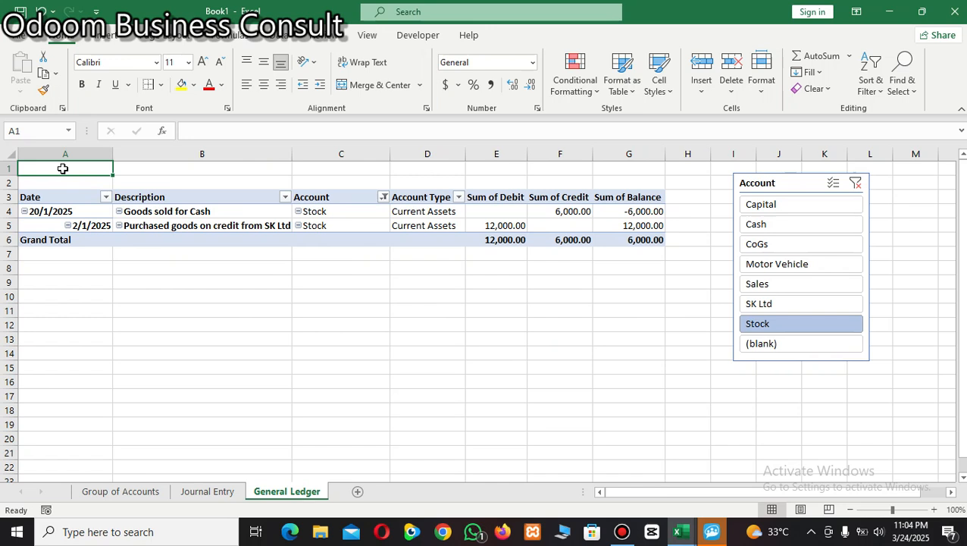
pyautogui.write('0')
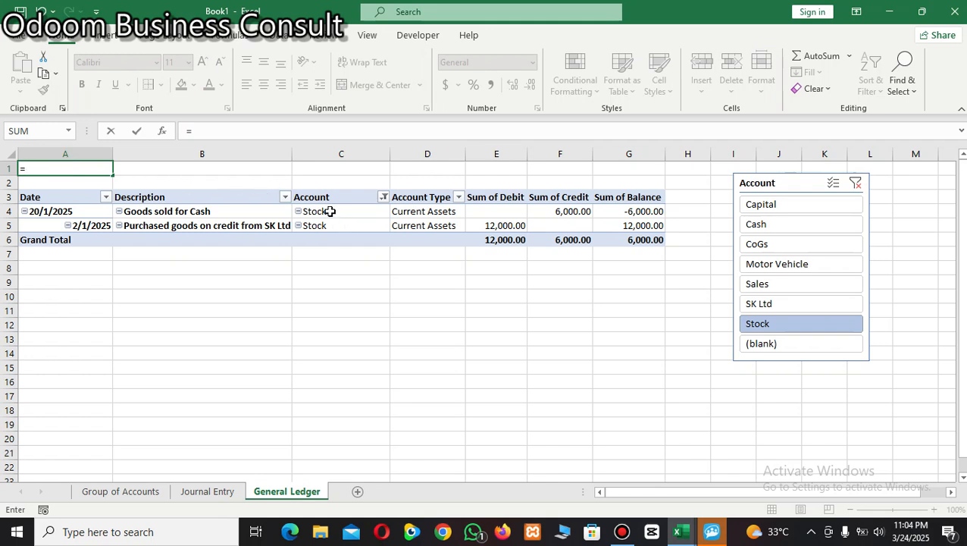
pyautogui.click(331, 211)
pyautogui.press('Return')
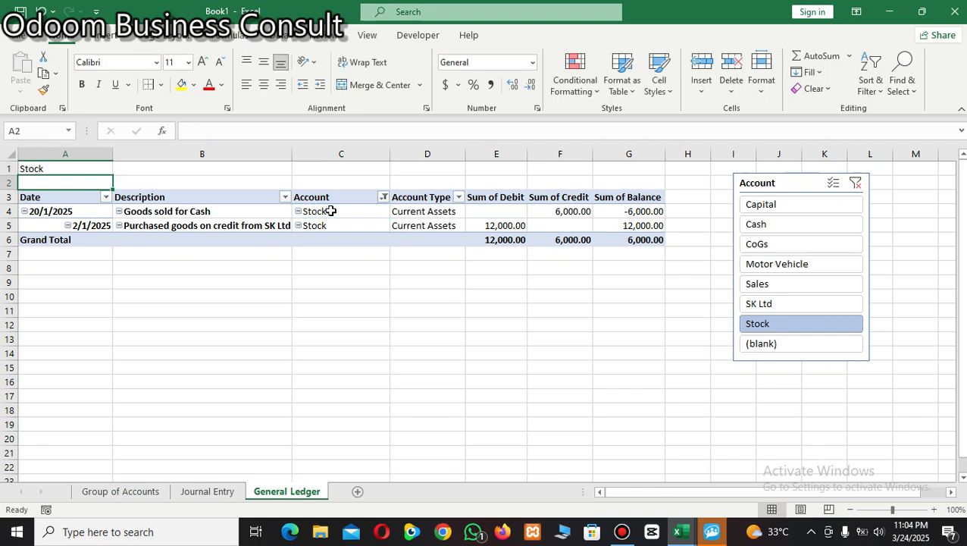
# Format the ledger title in cell A1 with font size 36 and a blue theme fill
pyautogui.click(27, 168)
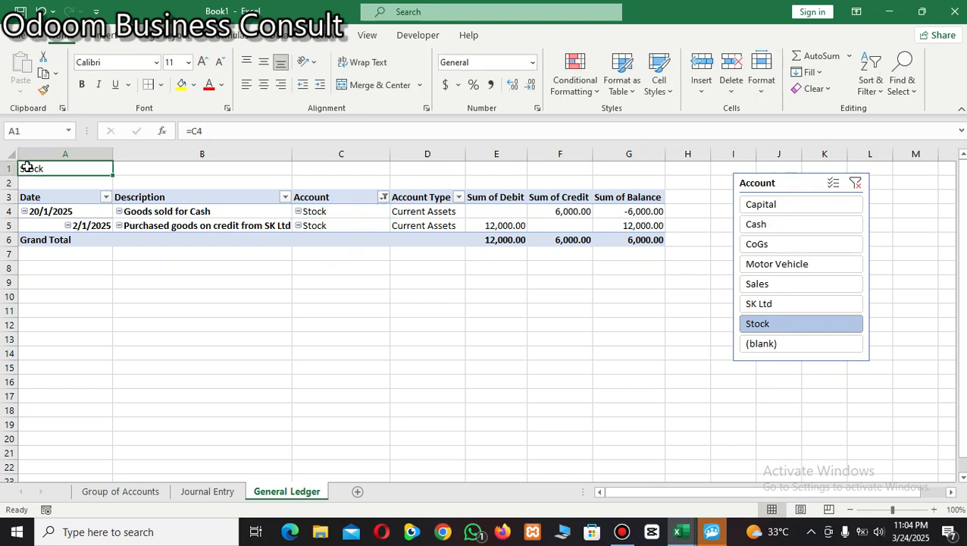
pyautogui.click(202, 62)
pyautogui.click(203, 62)
pyautogui.click(202, 62)
pyautogui.click(202, 62)
pyautogui.click(203, 62)
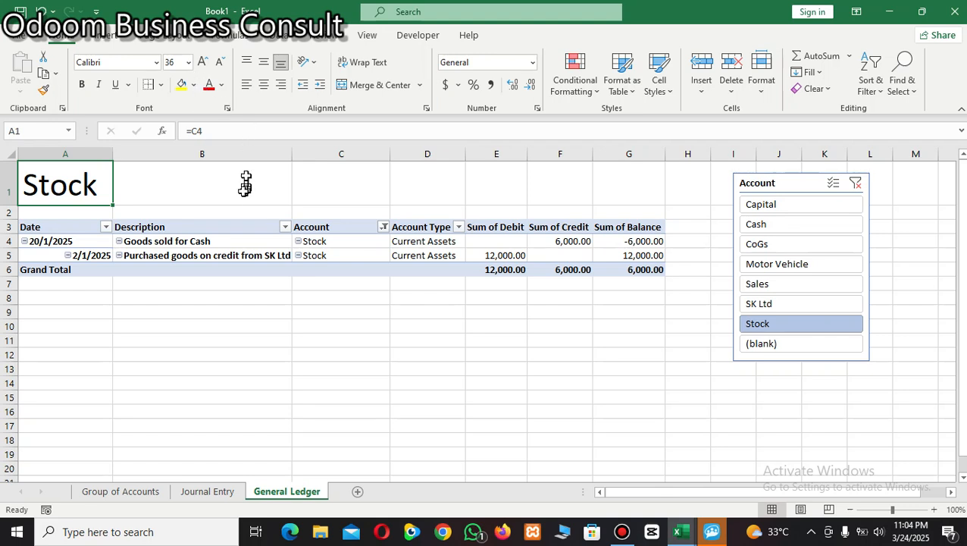
pyautogui.click(194, 85)
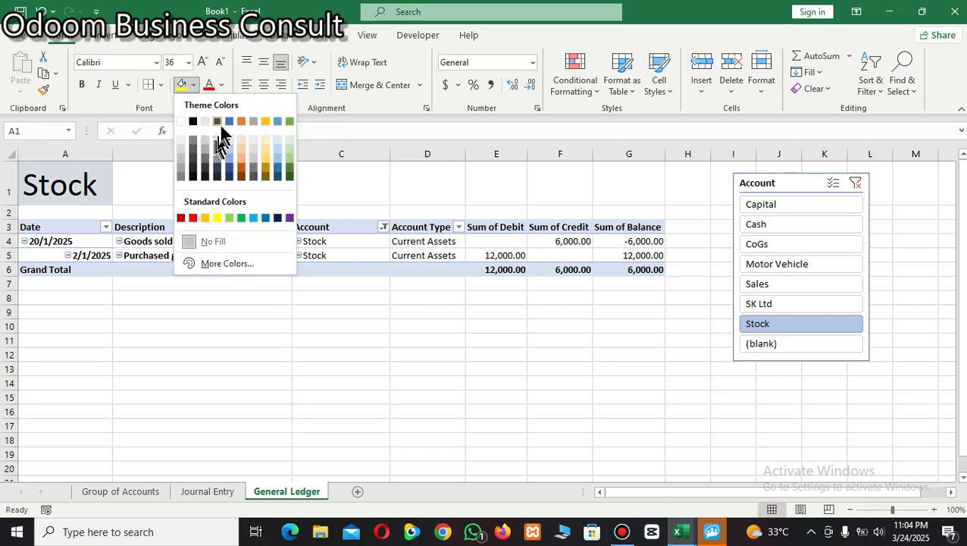
pyautogui.click(227, 120)
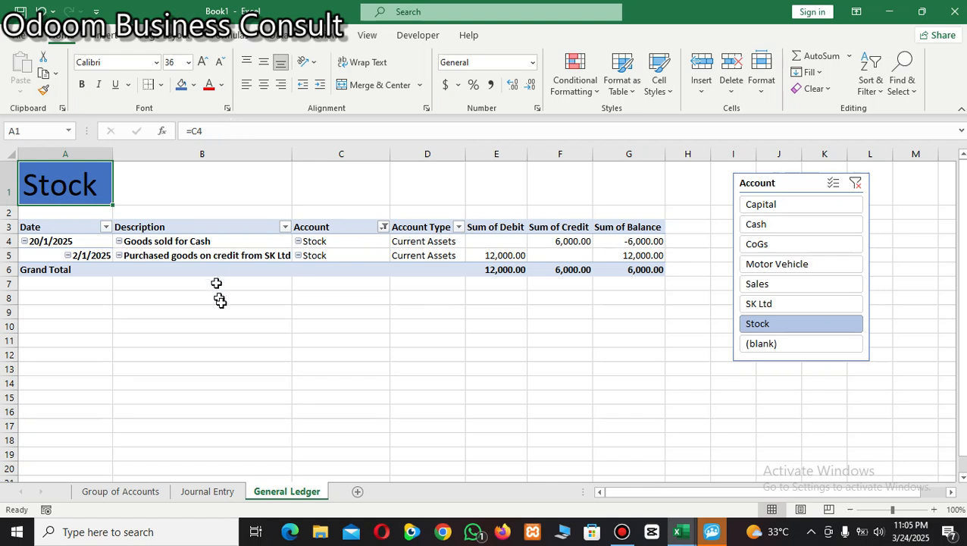
pyautogui.click(240, 342)
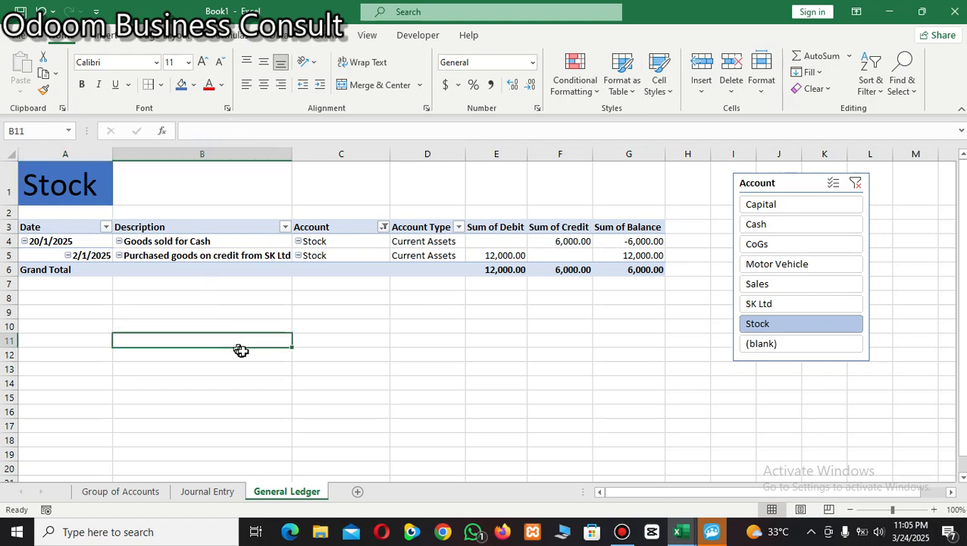
# Filter the ledger with the Account slicer by Cash, CoGs, Motor Vehicle and (blank) in turn, ending on Stock
pyautogui.click(766, 226)
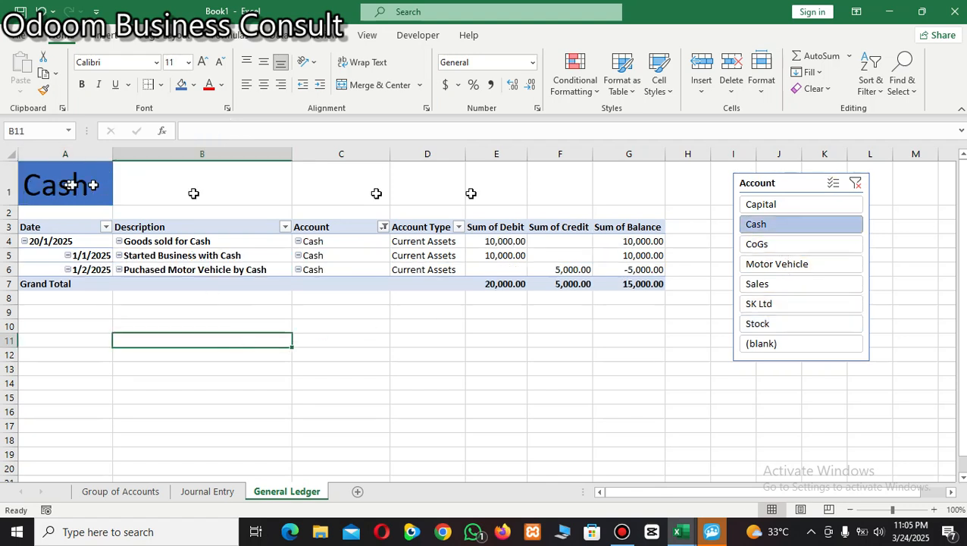
pyautogui.click(760, 245)
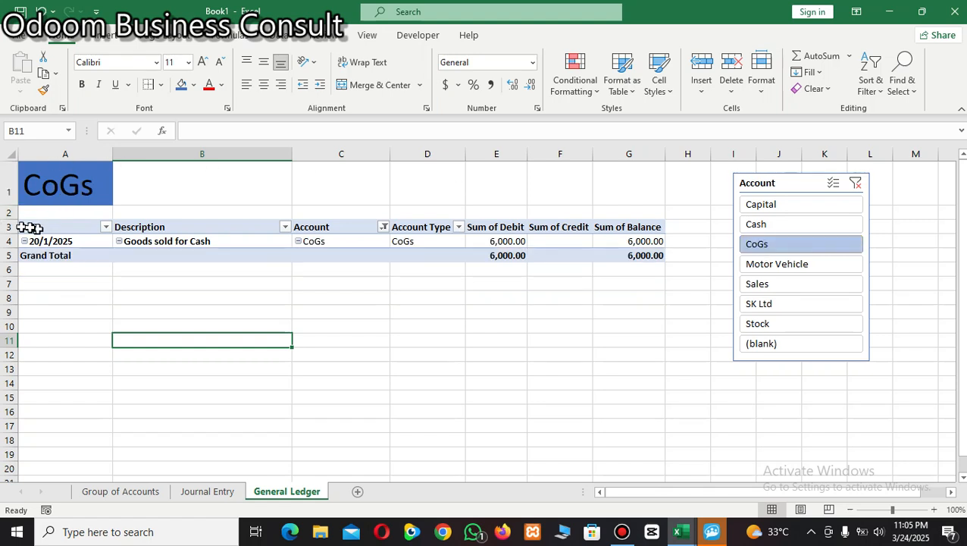
pyautogui.click(781, 265)
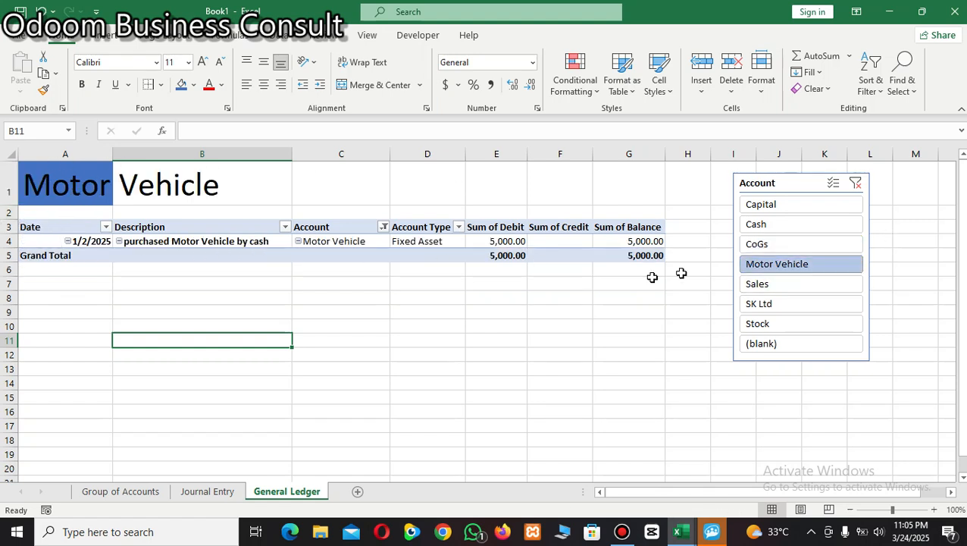
pyautogui.click(765, 345)
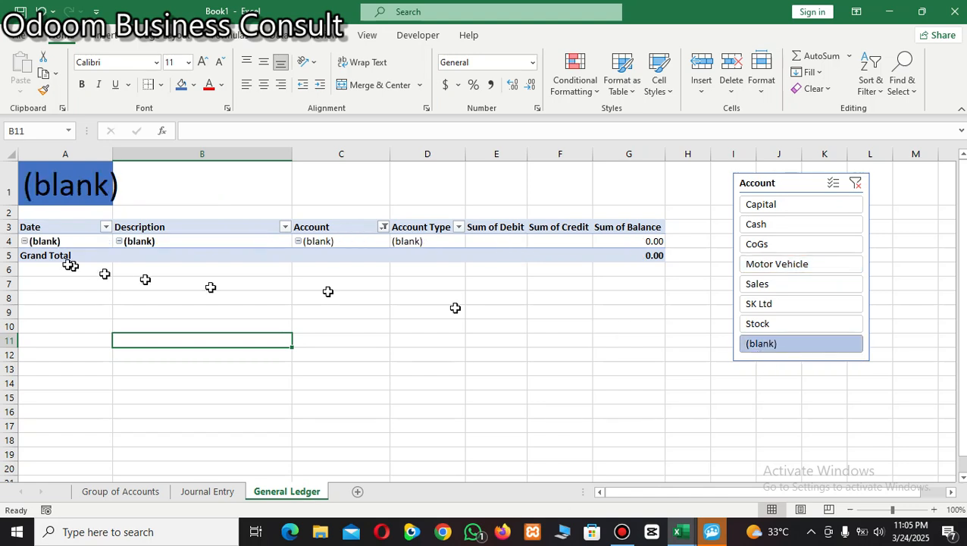
pyautogui.click(784, 326)
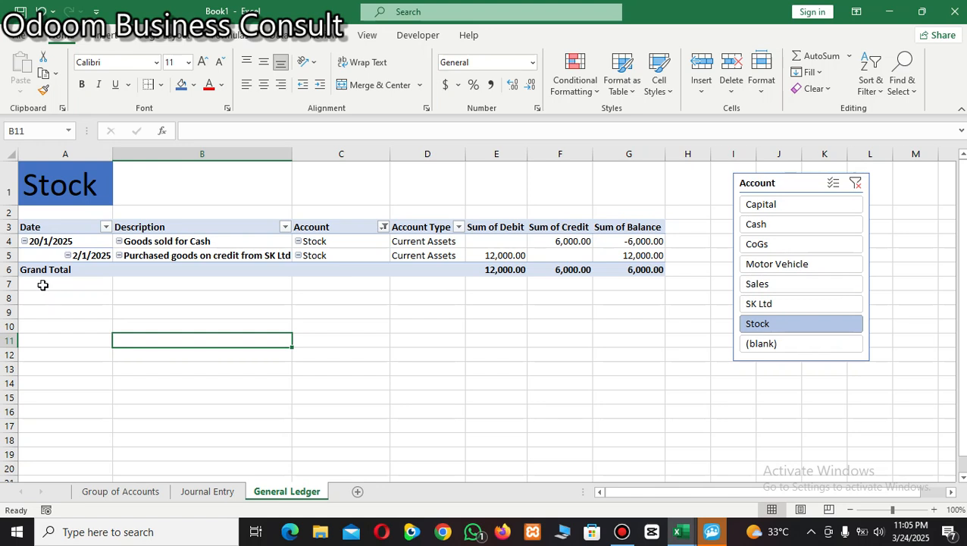
# Create a copy of the General Ledger sheet at the end of Book1 and move the copy's Account slicer lower, over columns J to M
pyautogui.rightClick(308, 497)
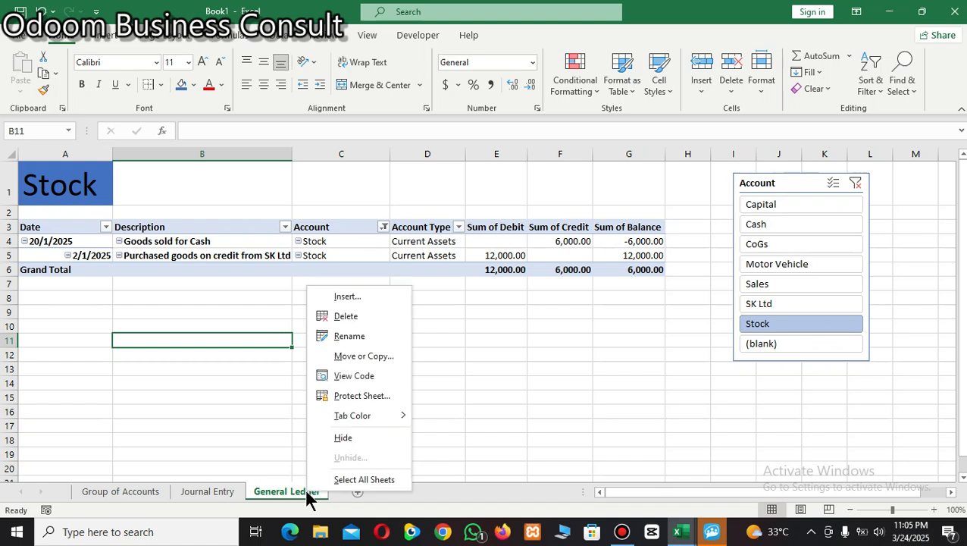
pyautogui.click(384, 357)
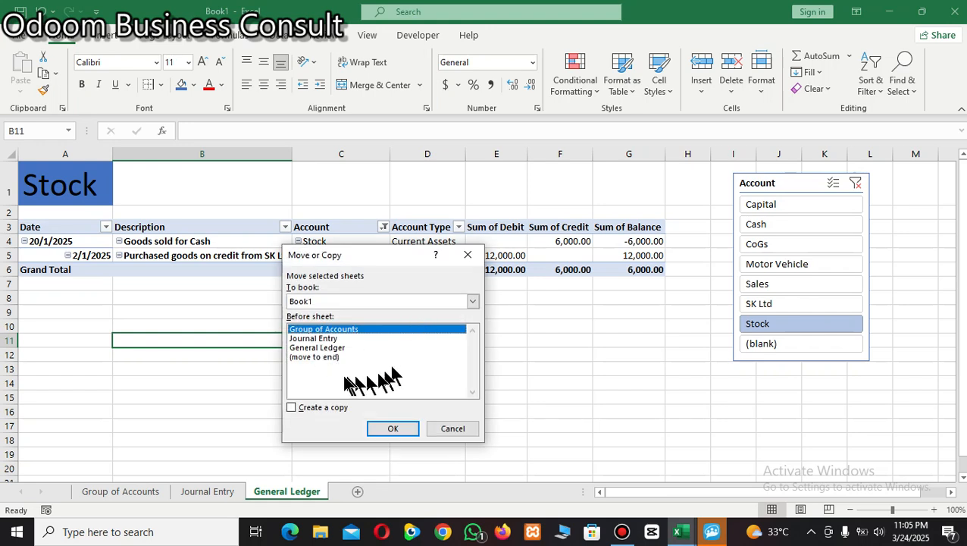
pyautogui.click(331, 358)
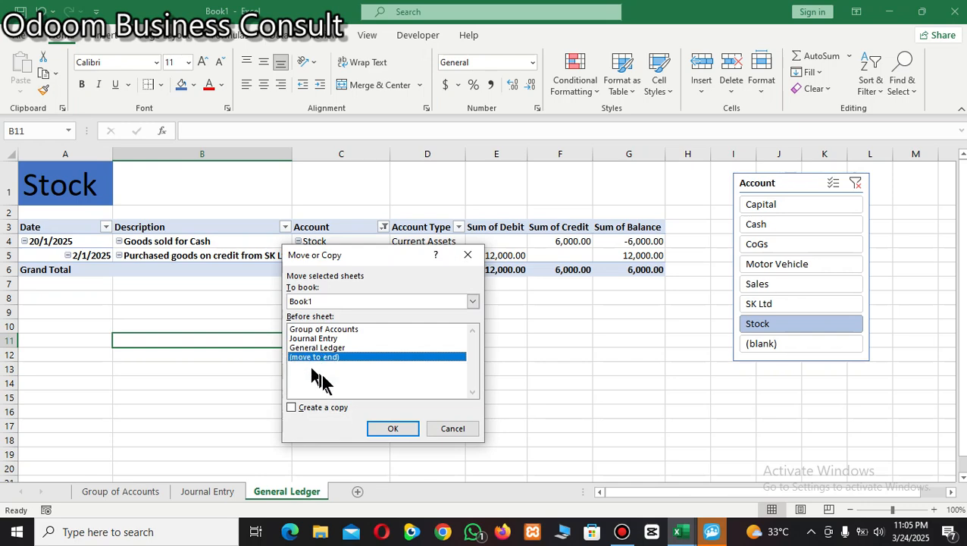
pyautogui.click(290, 407)
pyautogui.click(399, 429)
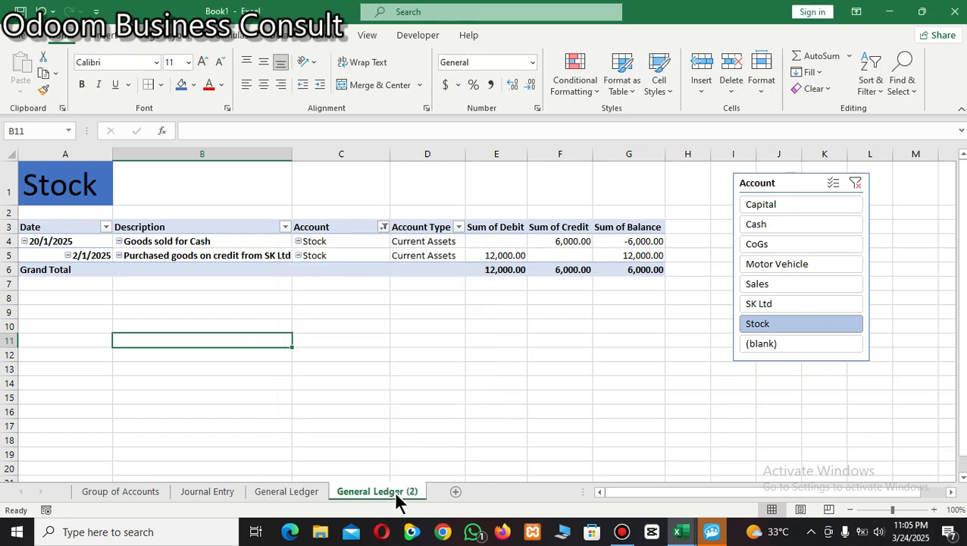
pyautogui.click(315, 493)
pyautogui.click(394, 494)
pyautogui.moveTo(803, 188); pyautogui.dragTo(847, 245)
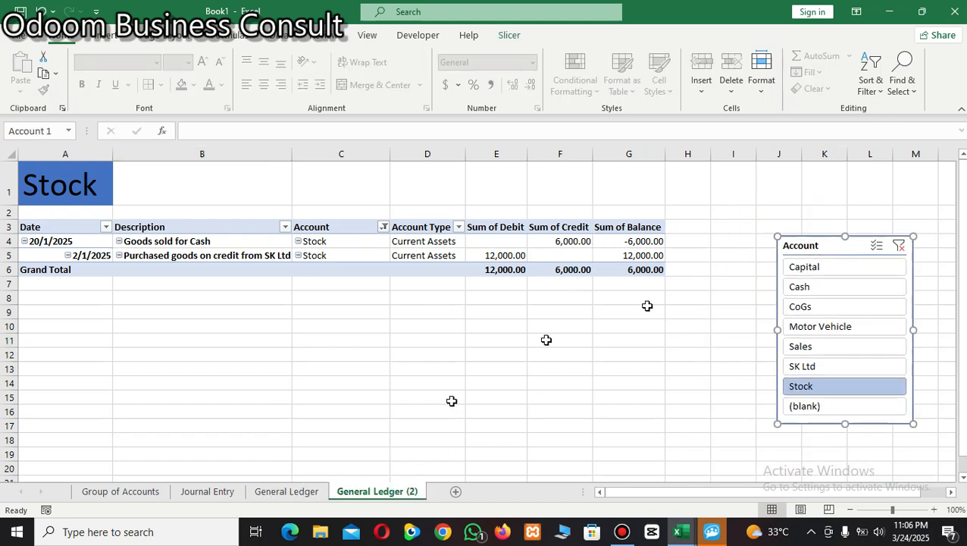
# Remove the Date, Description and Balance fields from the PivotTable on the copied sheet
pyautogui.click(627, 256)
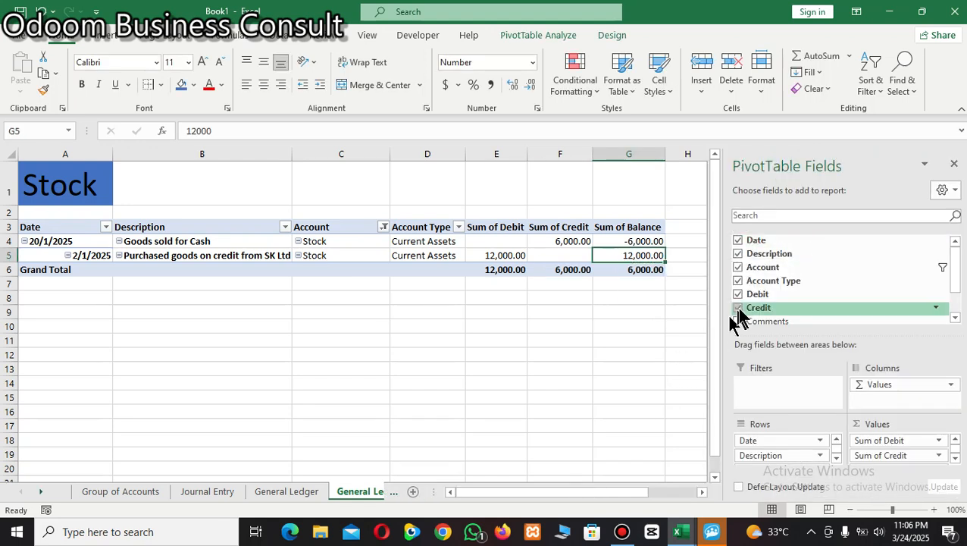
pyautogui.moveTo(756, 246); pyautogui.dragTo(634, 324)
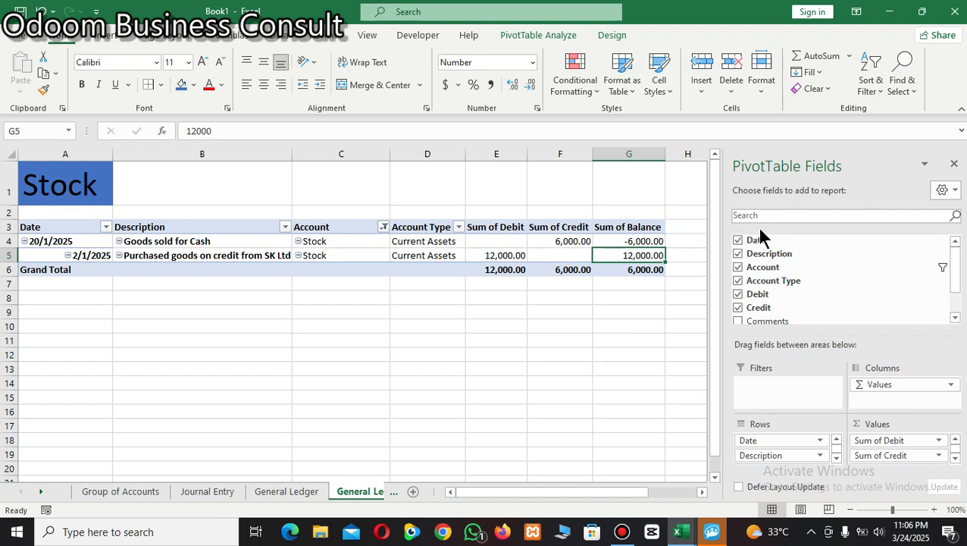
pyautogui.moveTo(758, 246); pyautogui.dragTo(531, 302)
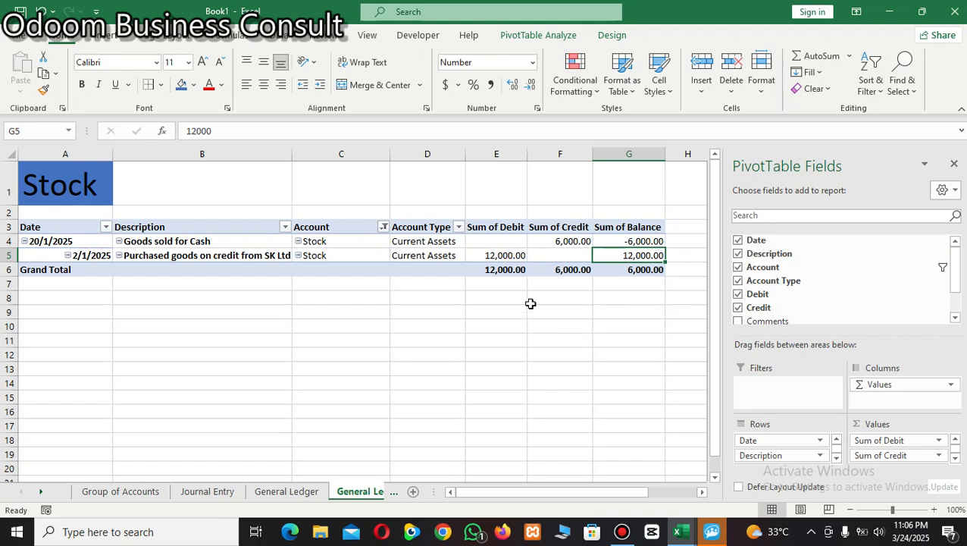
pyautogui.click(738, 254)
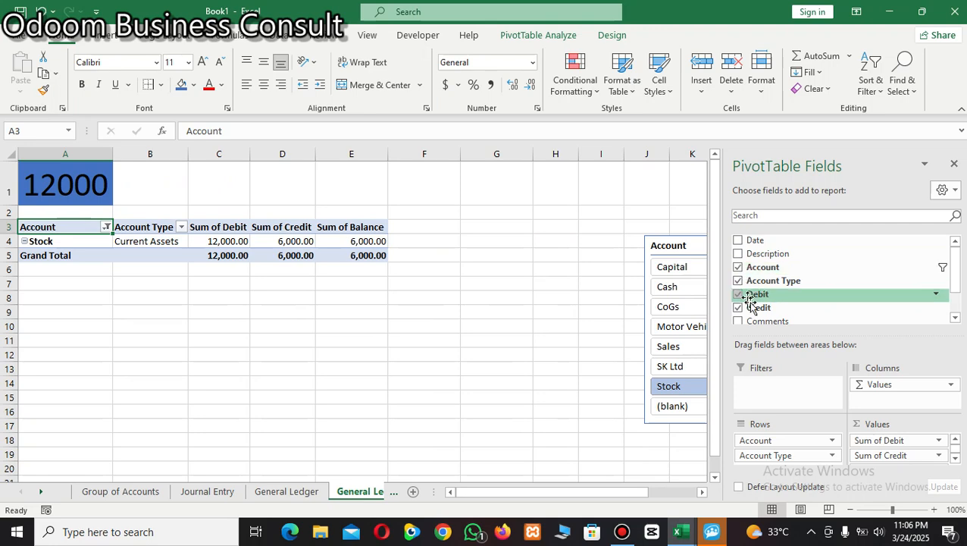
pyautogui.click(956, 318)
pyautogui.click(955, 318)
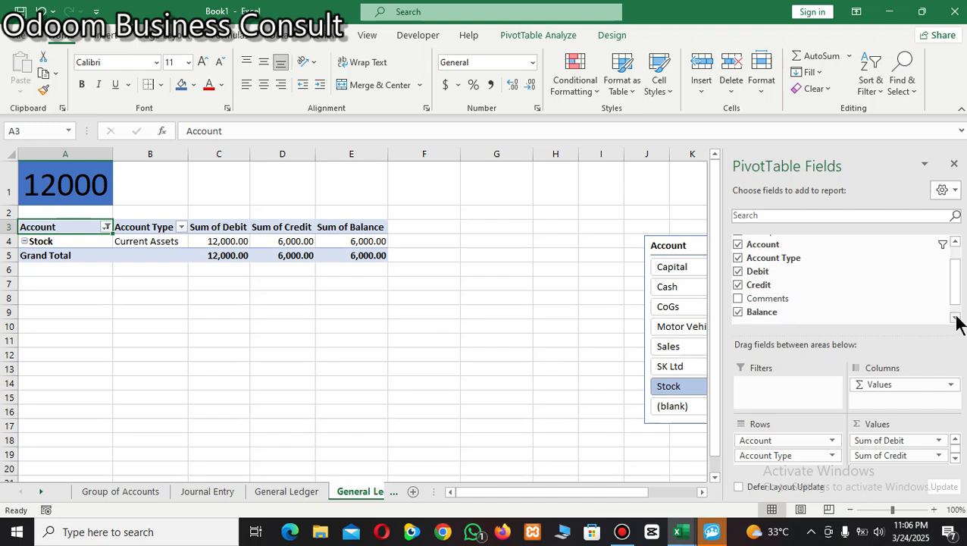
pyautogui.click(739, 312)
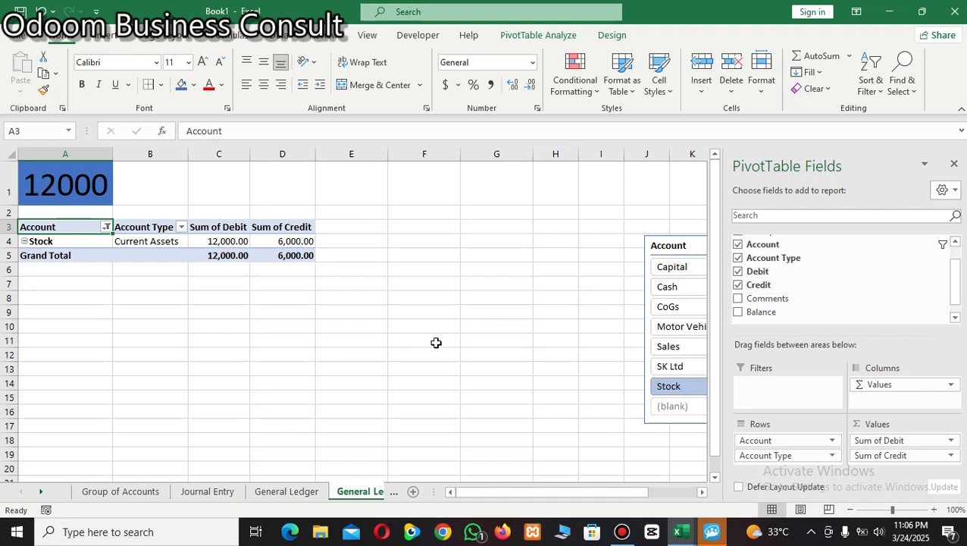
# Widen columns A to D of the copied sheet's PivotTable
pyautogui.moveTo(316, 154); pyautogui.dragTo(342, 155)
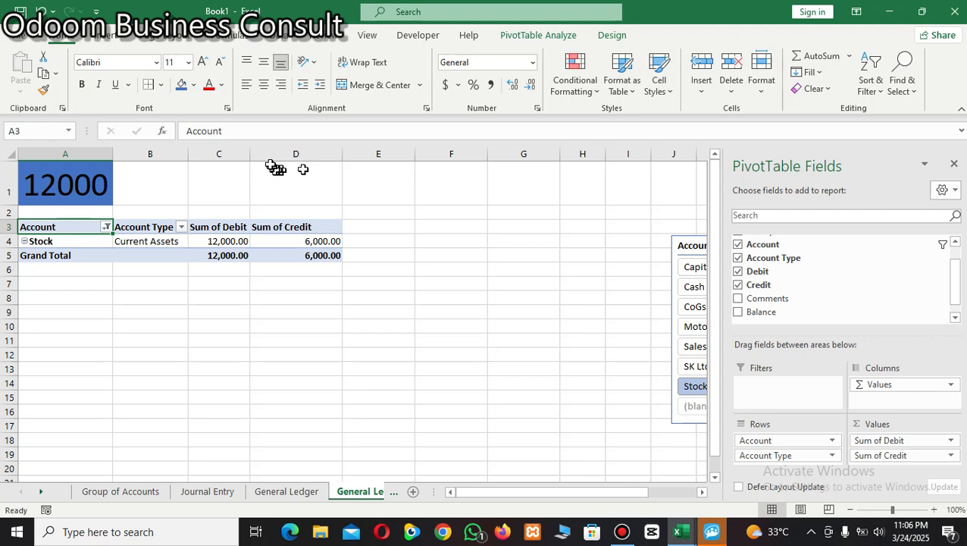
pyautogui.click(270, 155)
pyautogui.click(398, 260)
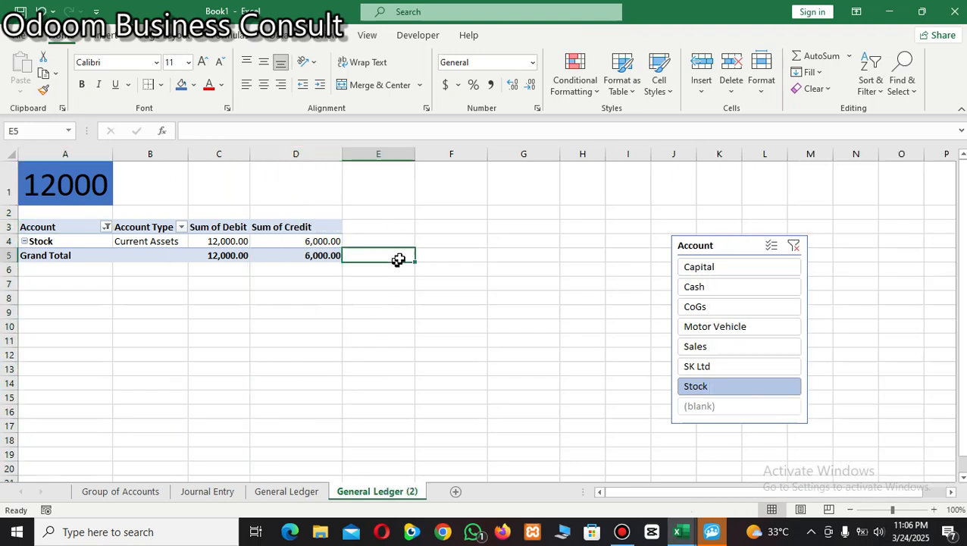
pyautogui.moveTo(251, 155); pyautogui.dragTo(275, 156)
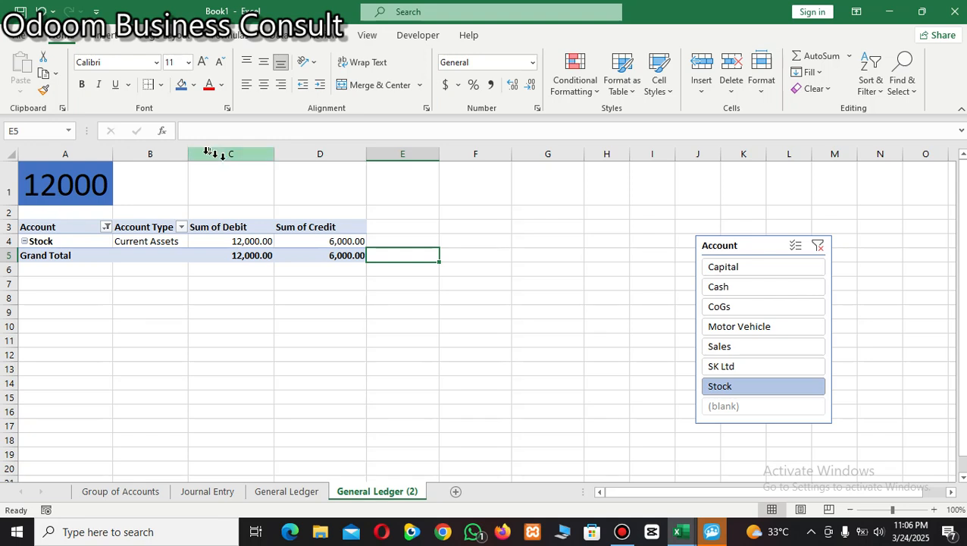
pyautogui.moveTo(188, 155); pyautogui.dragTo(223, 168)
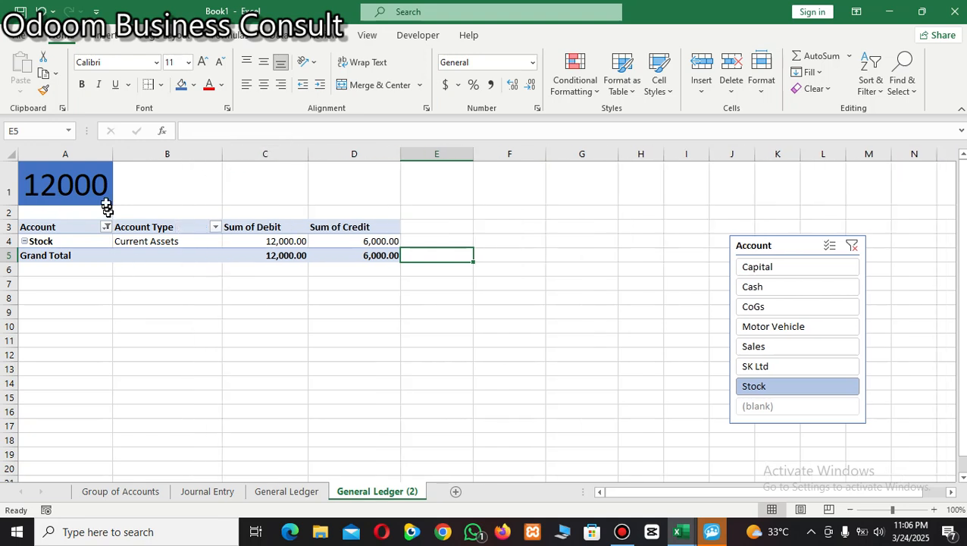
pyautogui.moveTo(113, 154); pyautogui.dragTo(151, 163)
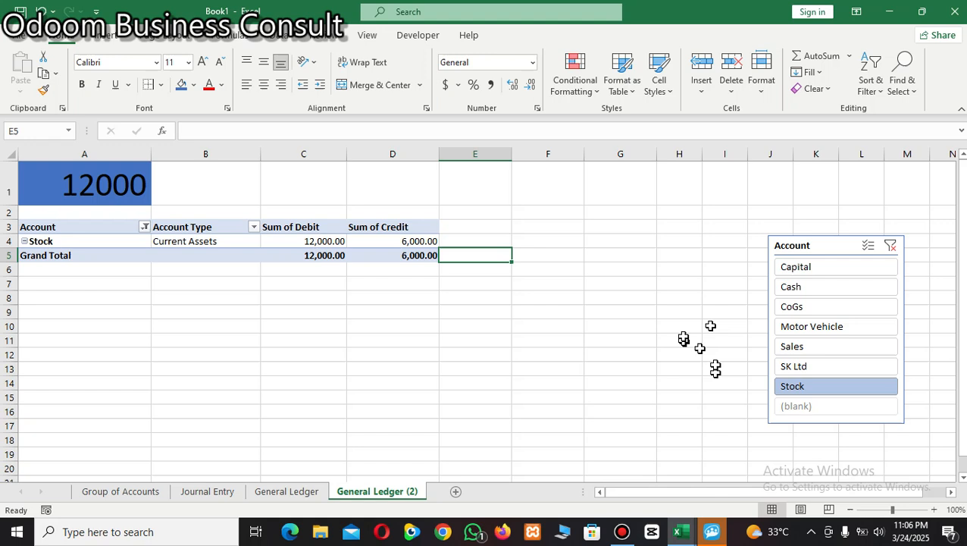
# Clear the Account slicer's filter to include all accounts and move the slicer slightly lower on the sheet
pyautogui.click(891, 246)
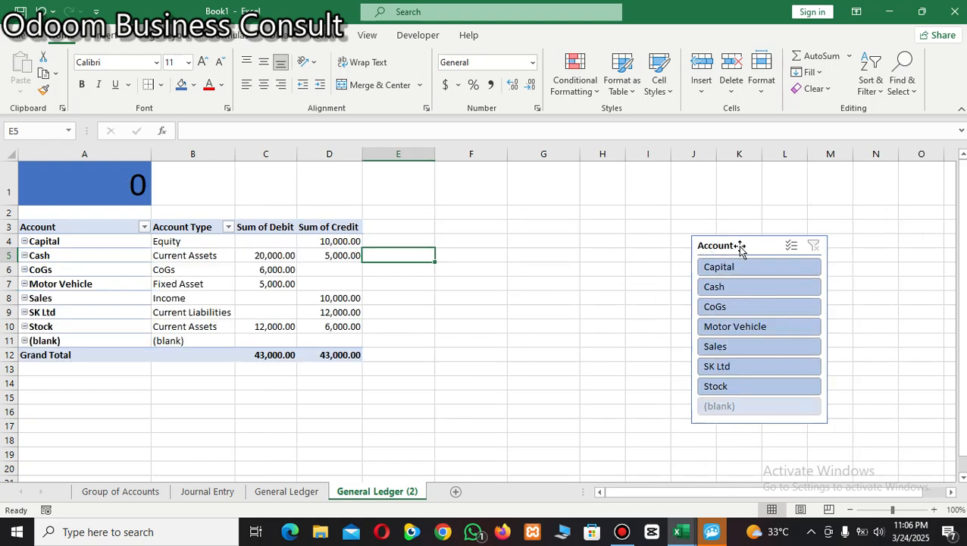
pyautogui.click(810, 244)
pyautogui.moveTo(814, 246); pyautogui.dragTo(762, 273)
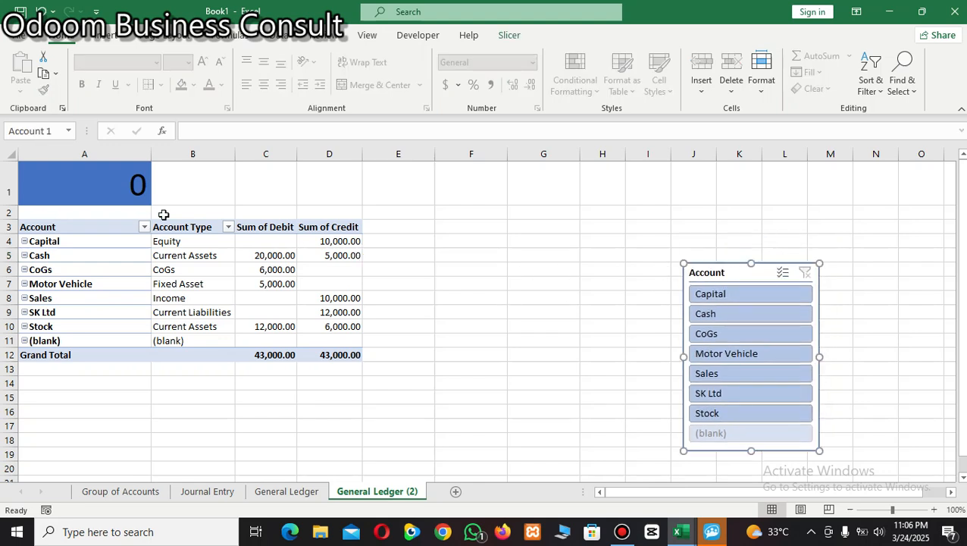
pyautogui.click(399, 186)
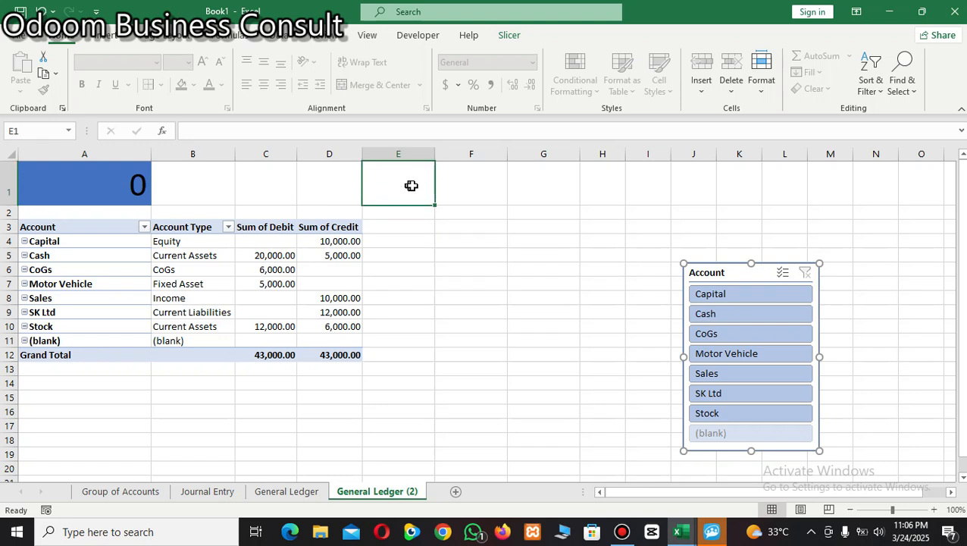
# Replace the formula in cell A1 with the title Trial Balance and widen column A to fit it
pyautogui.click(103, 191)
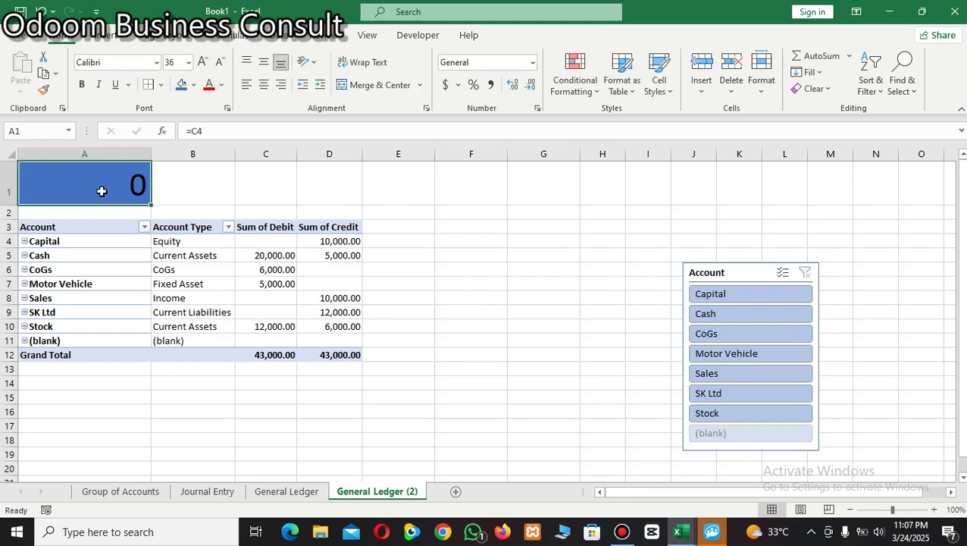
pyautogui.doubleClick(102, 191)
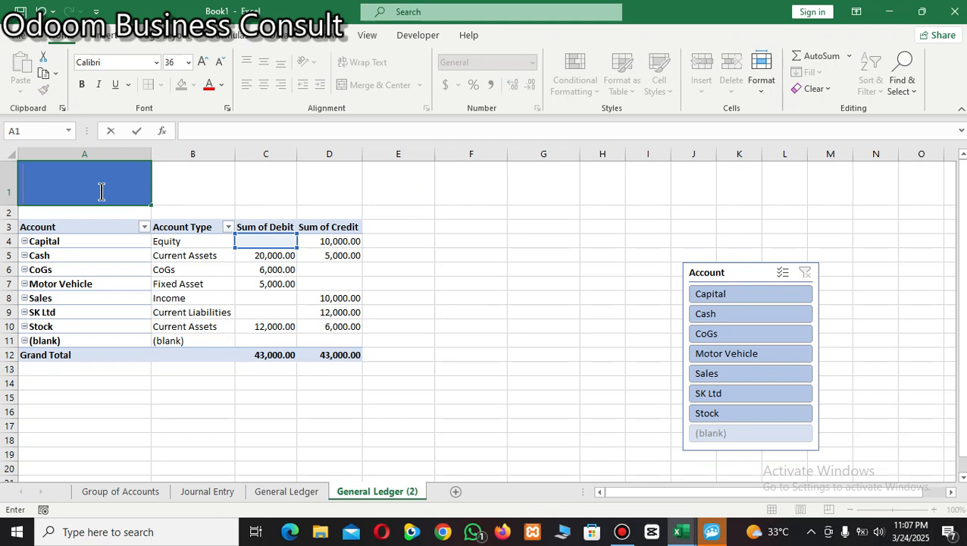
pyautogui.write('Tri')
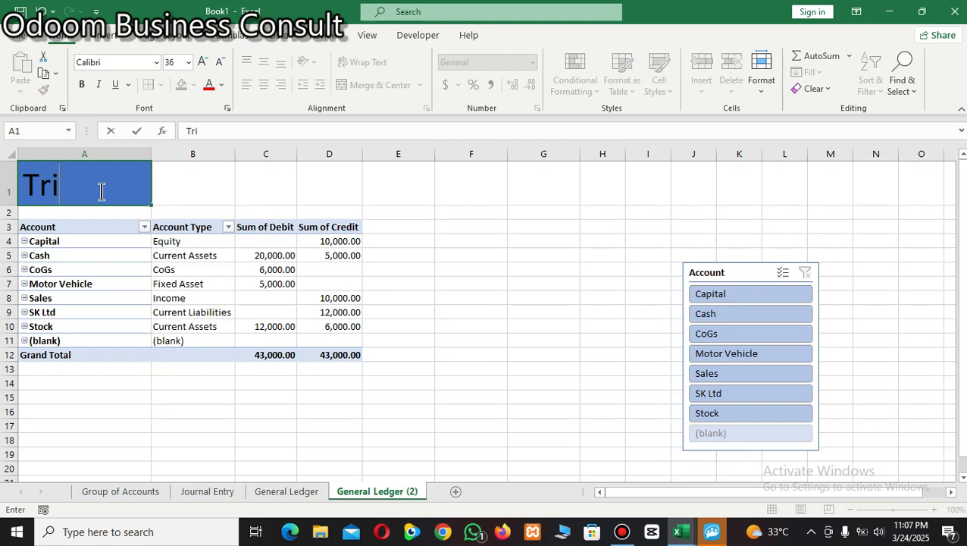
pyautogui.write('al Bala')
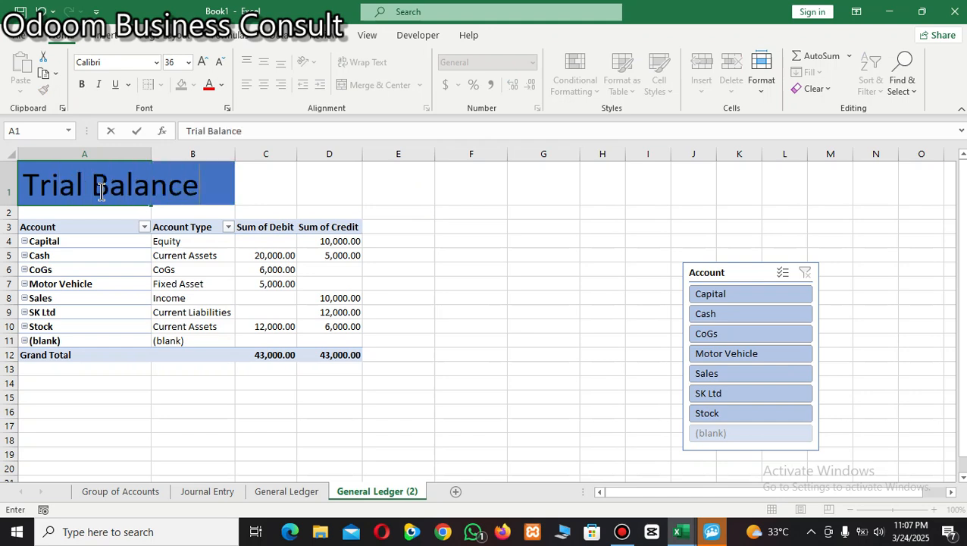
pyautogui.write('nce')
pyautogui.click(470, 393)
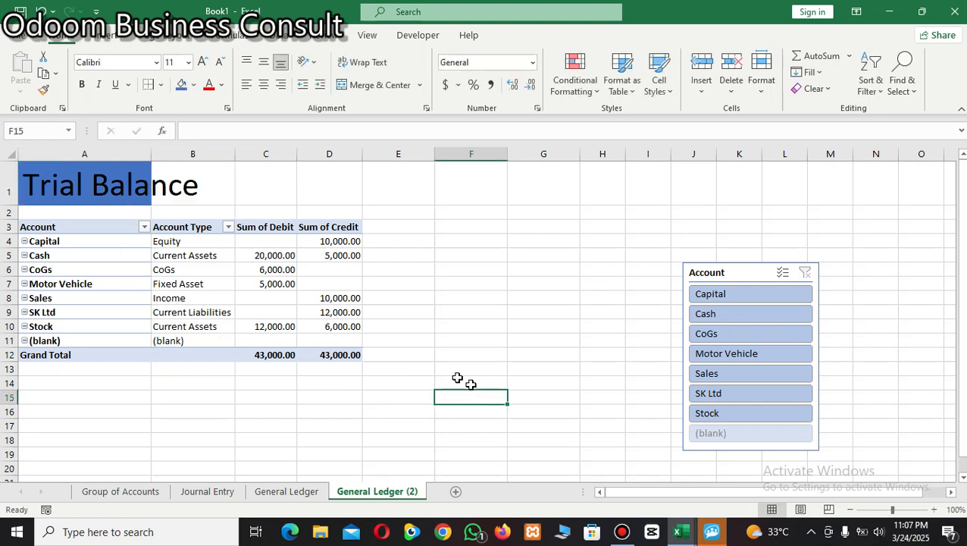
pyautogui.moveTo(151, 154); pyautogui.dragTo(232, 156)
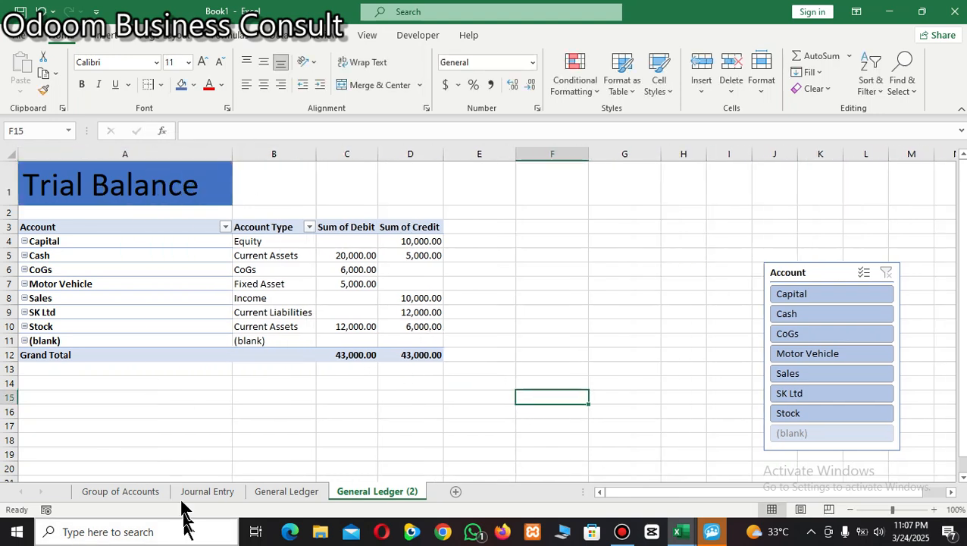
# Remove the Account Type field from the trial balance PivotTable
pyautogui.click(164, 447)
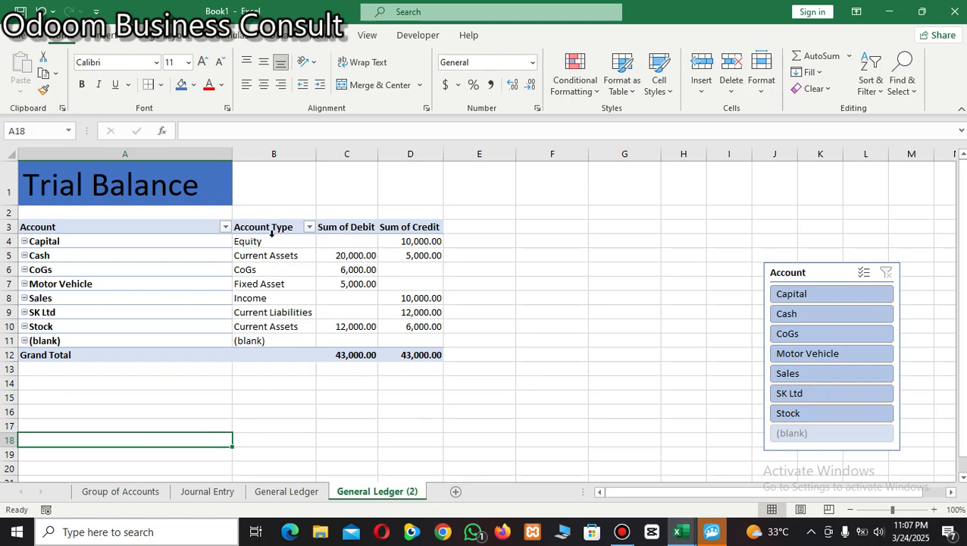
pyautogui.click(356, 271)
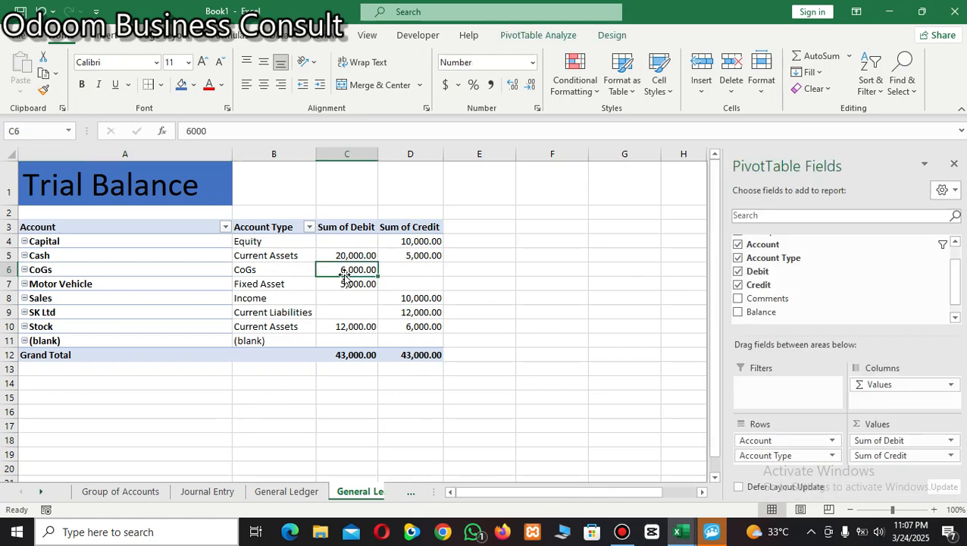
pyautogui.click(737, 258)
pyautogui.click(395, 284)
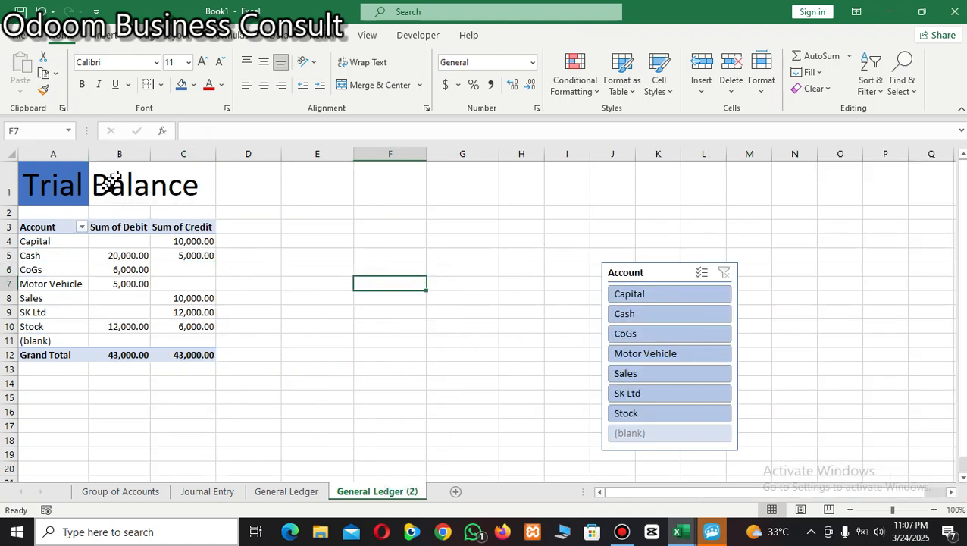
# Widen column A to fit the Trial Balance title and widen the Sum of Debit and Sum of Credit columns
pyautogui.moveTo(89, 154); pyautogui.dragTo(204, 170)
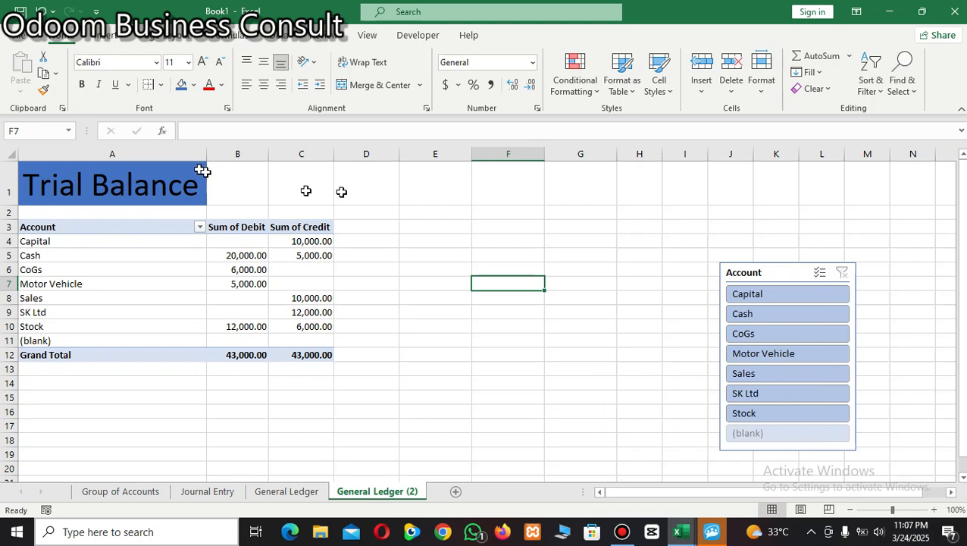
pyautogui.moveTo(268, 154); pyautogui.dragTo(286, 157)
pyautogui.moveTo(354, 156); pyautogui.dragTo(382, 155)
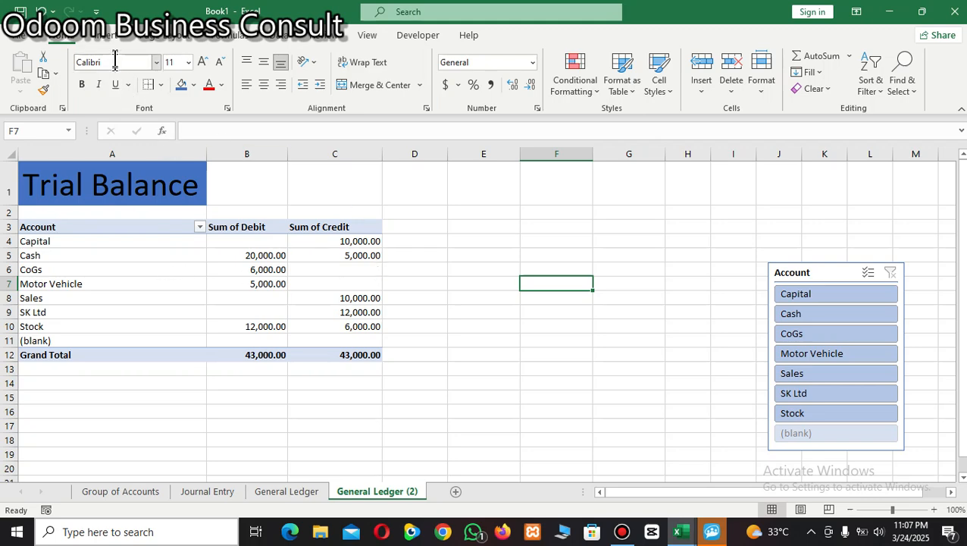
pyautogui.click(121, 36)
pyautogui.click(154, 37)
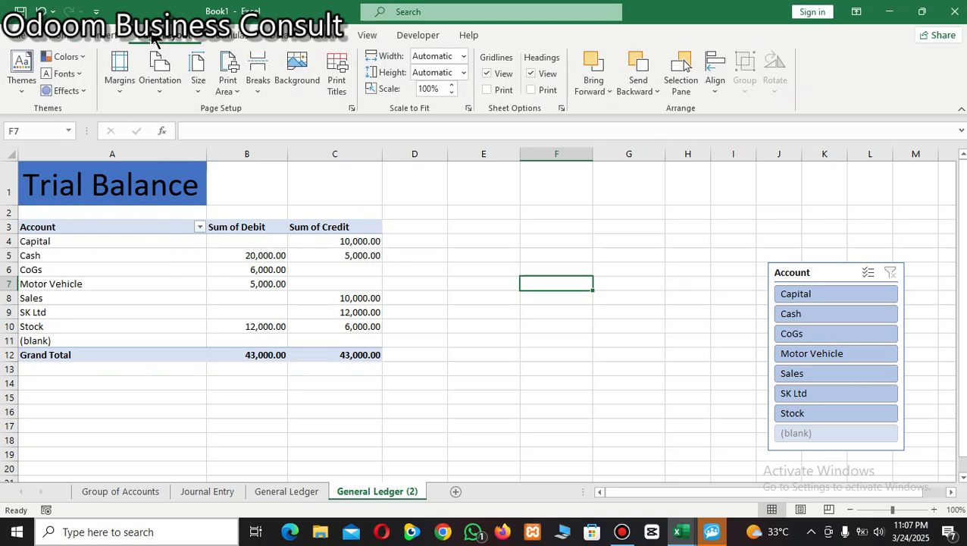
pyautogui.click(334, 35)
pyautogui.click(361, 38)
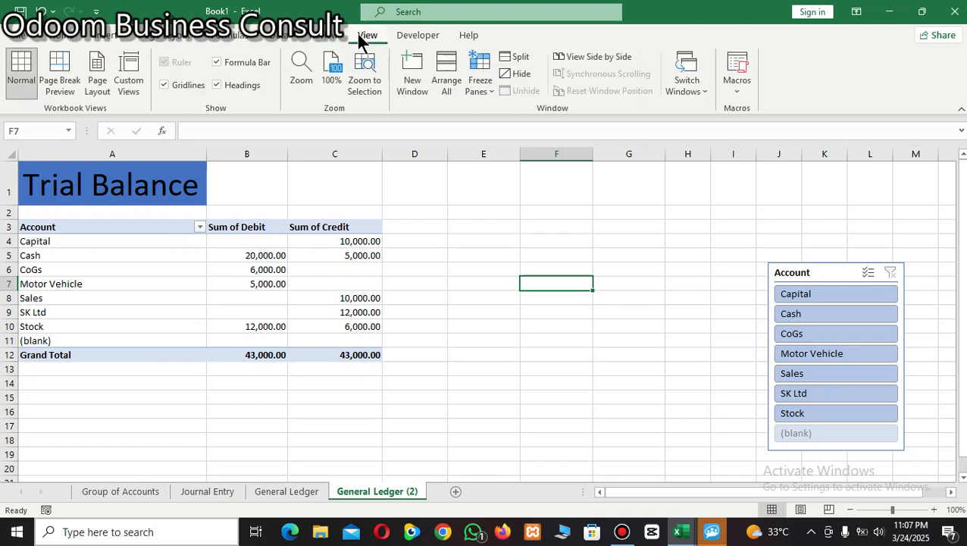
pyautogui.click(164, 85)
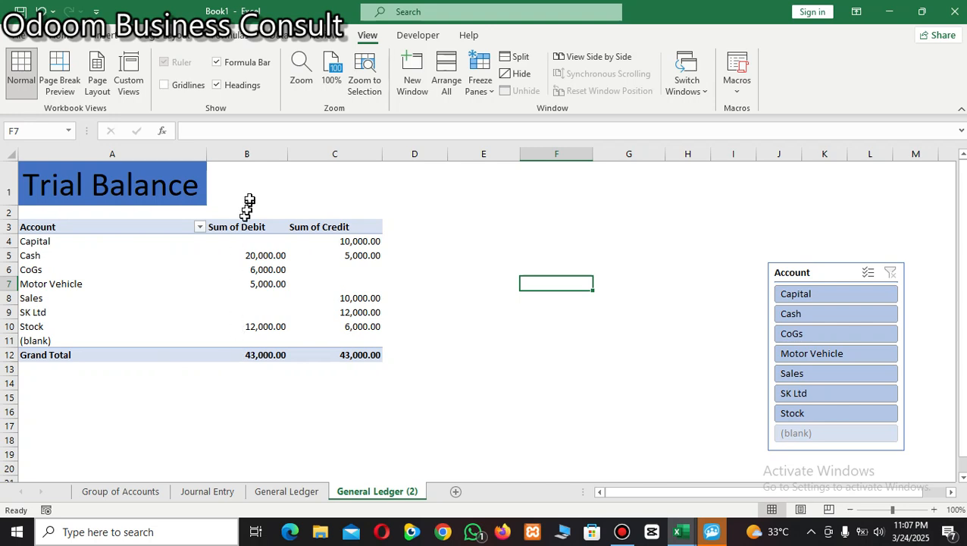
pyautogui.click(165, 84)
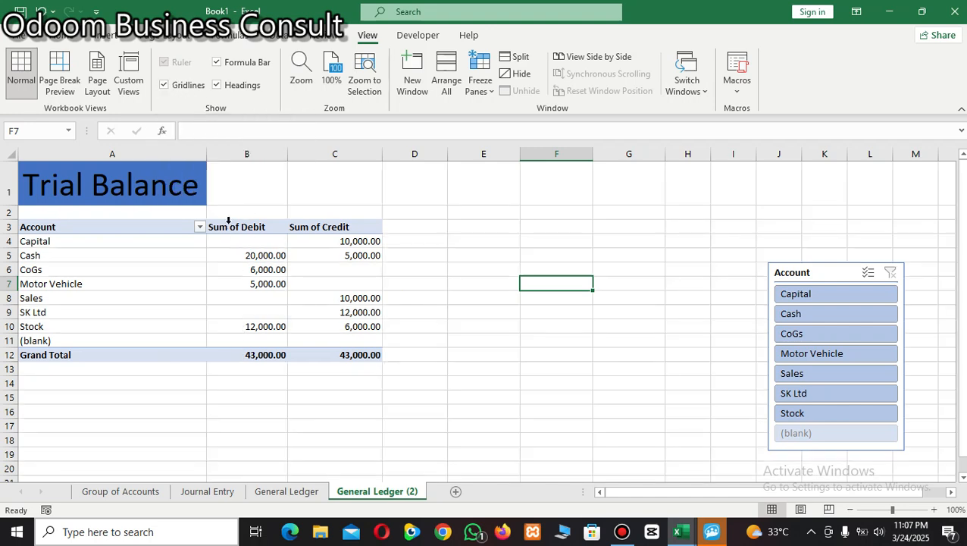
# Widen the Sum of Debit and Account columns on the trial balance sheet and hide its gridlines
pyautogui.moveTo(288, 155); pyautogui.dragTo(303, 155)
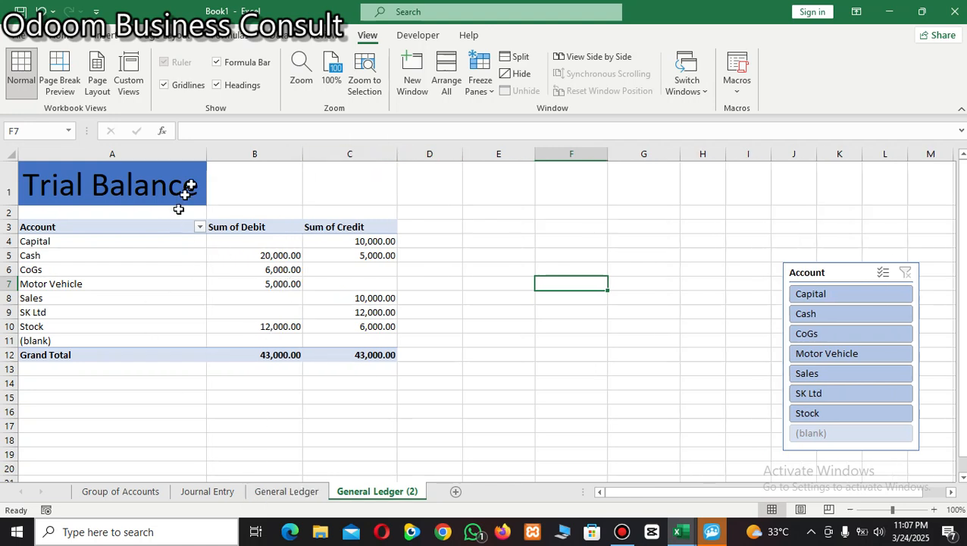
pyautogui.moveTo(203, 156); pyautogui.dragTo(219, 155)
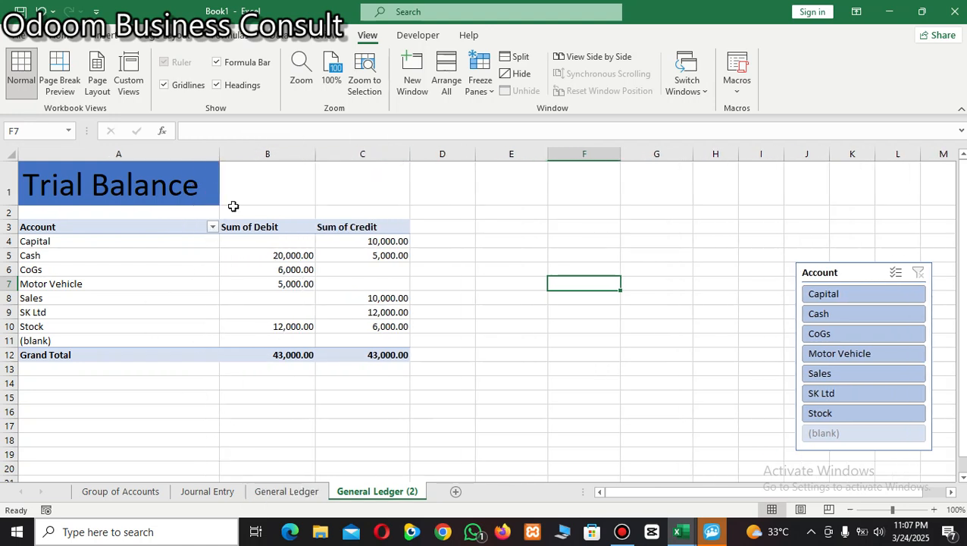
pyautogui.click(164, 84)
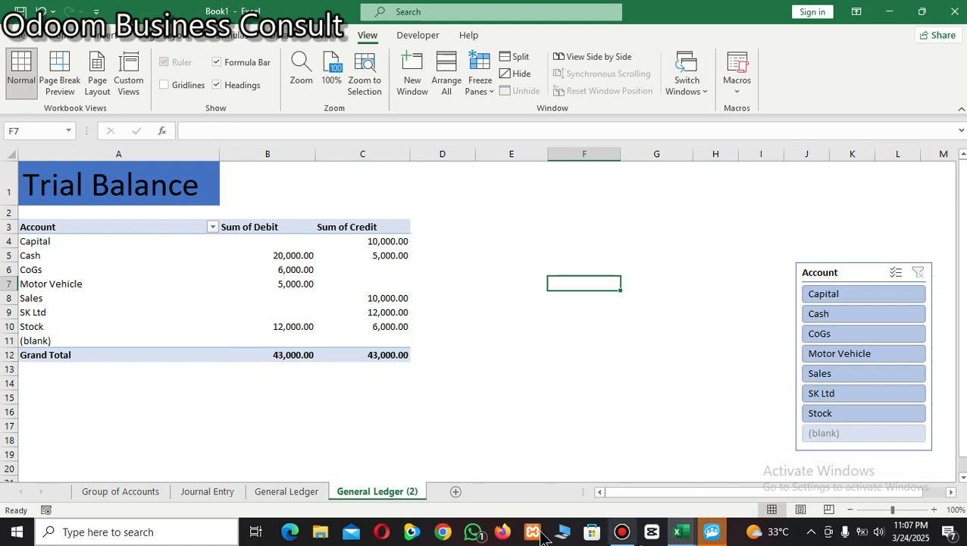
pyautogui.click(526, 411)
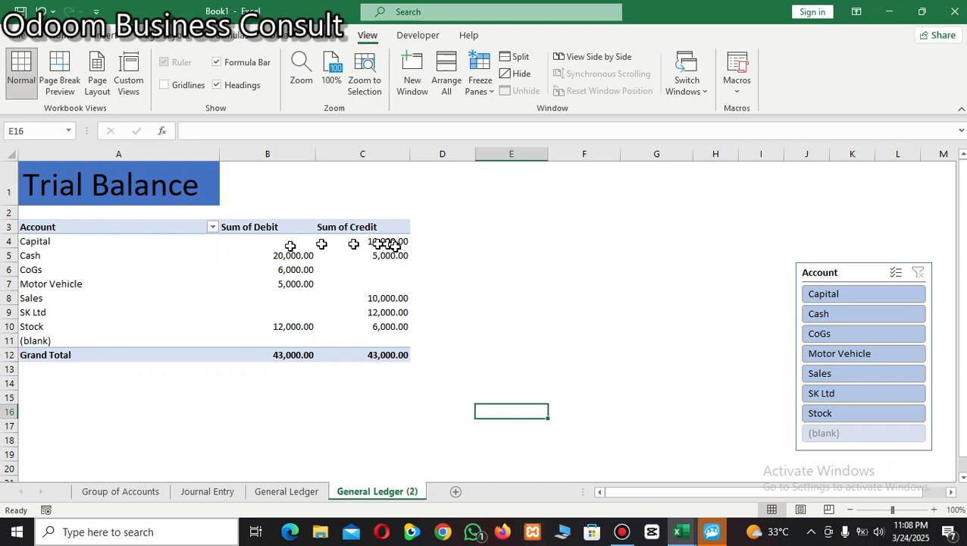
# Clear the Account slicer's filter on the General Ledger sheet and look over the transactions of all accounts
pyautogui.click(288, 495)
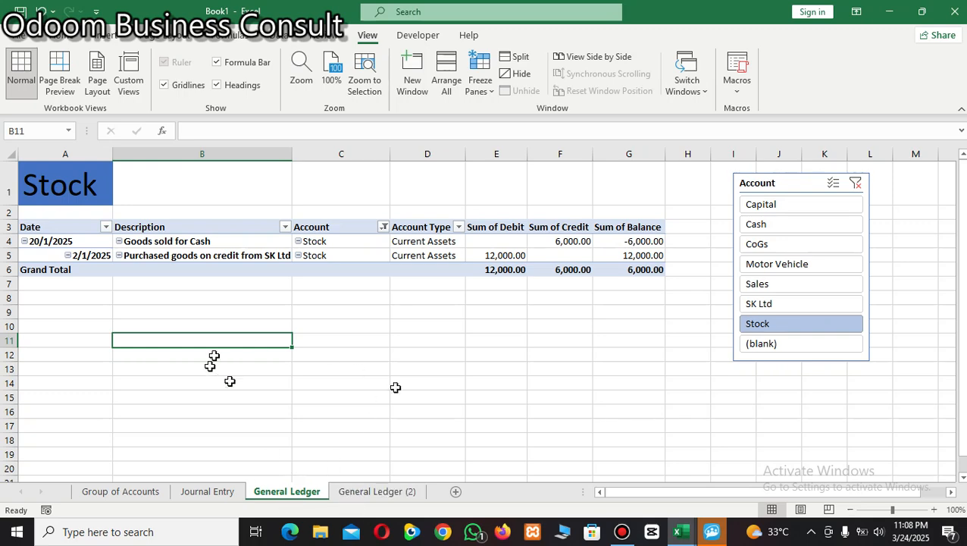
pyautogui.click(854, 182)
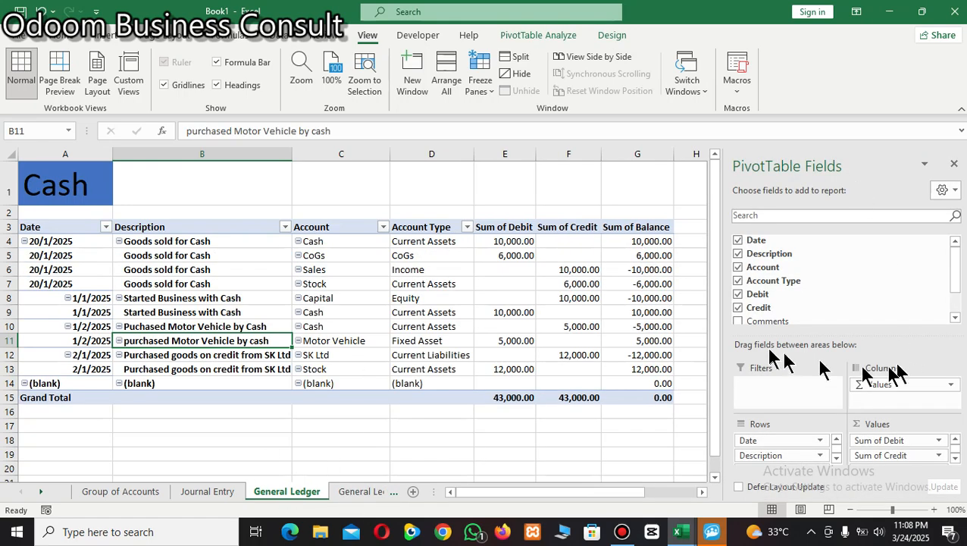
pyautogui.click(566, 256)
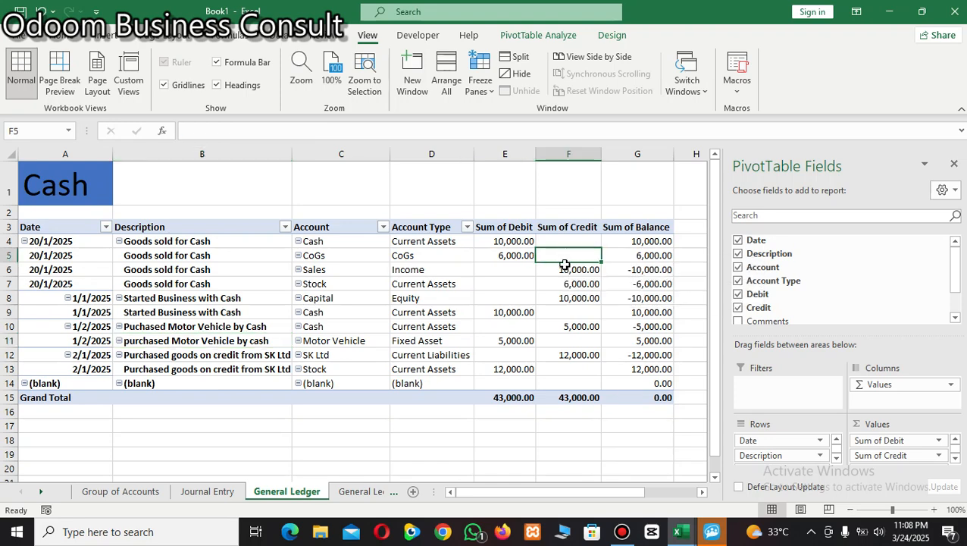
pyautogui.click(646, 256)
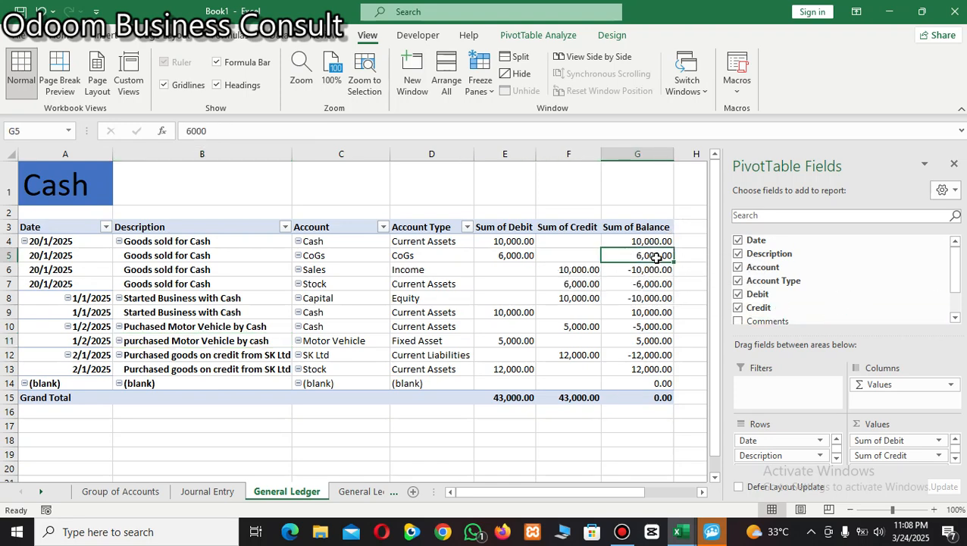
pyautogui.click(491, 270)
pyautogui.scroll(-7, 606, 364)
pyautogui.scroll(7, 607, 365)
pyautogui.click(218, 300)
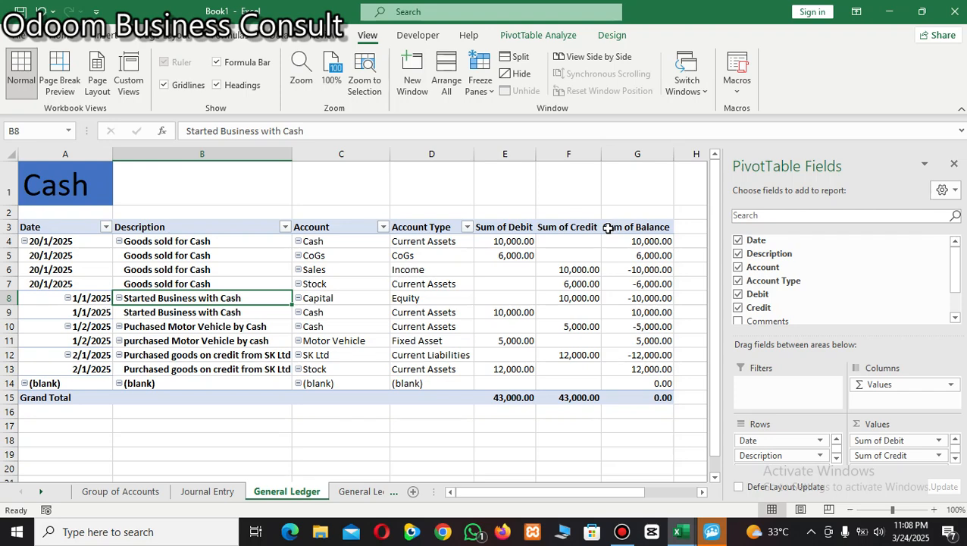
pyautogui.click(637, 182)
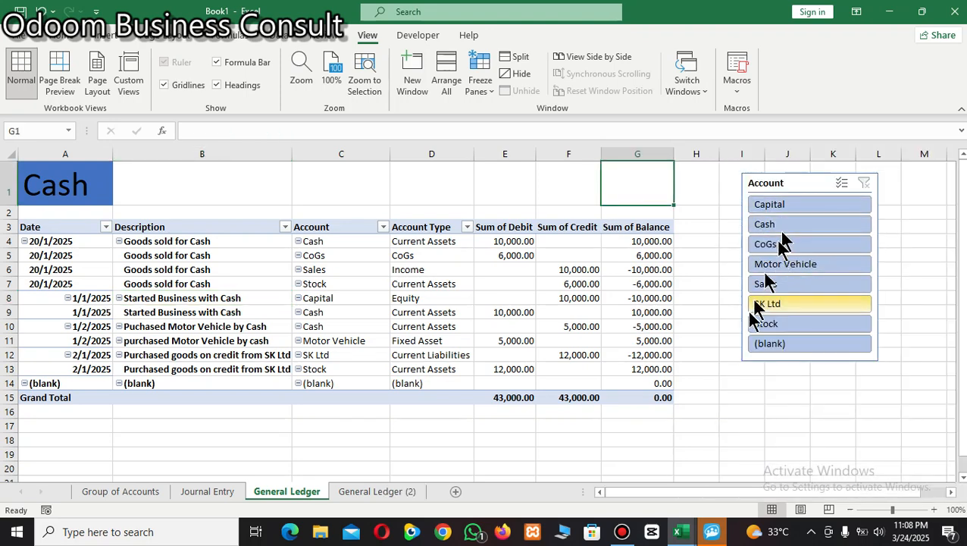
# Filter the general ledger by Motor Vehicle, Cash and Capital in turn, and clear the slicer's filter again
pyautogui.click(802, 262)
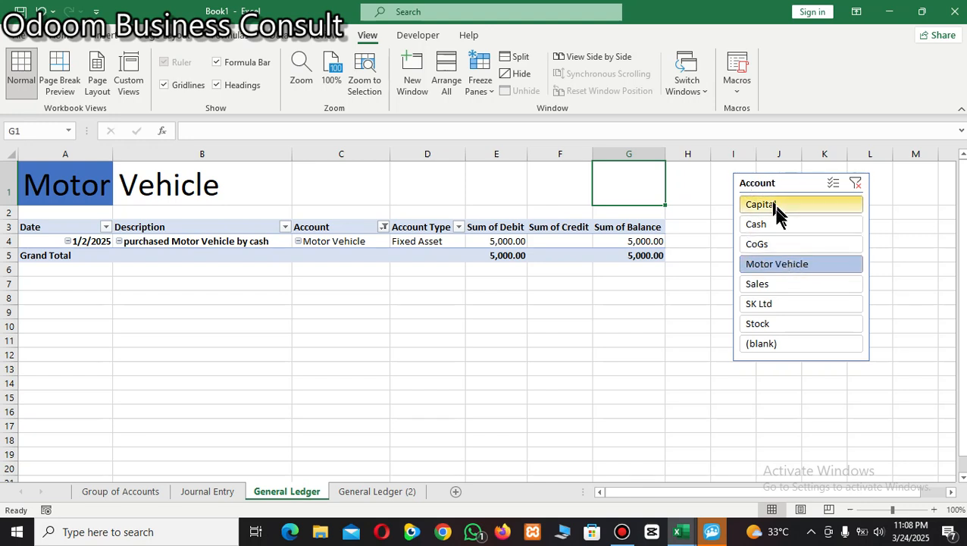
pyautogui.click(767, 221)
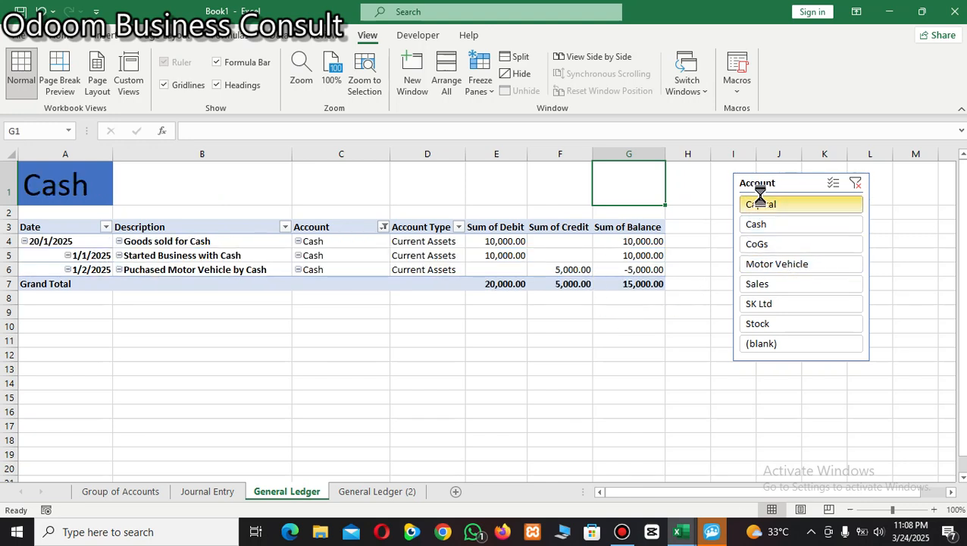
pyautogui.click(762, 203)
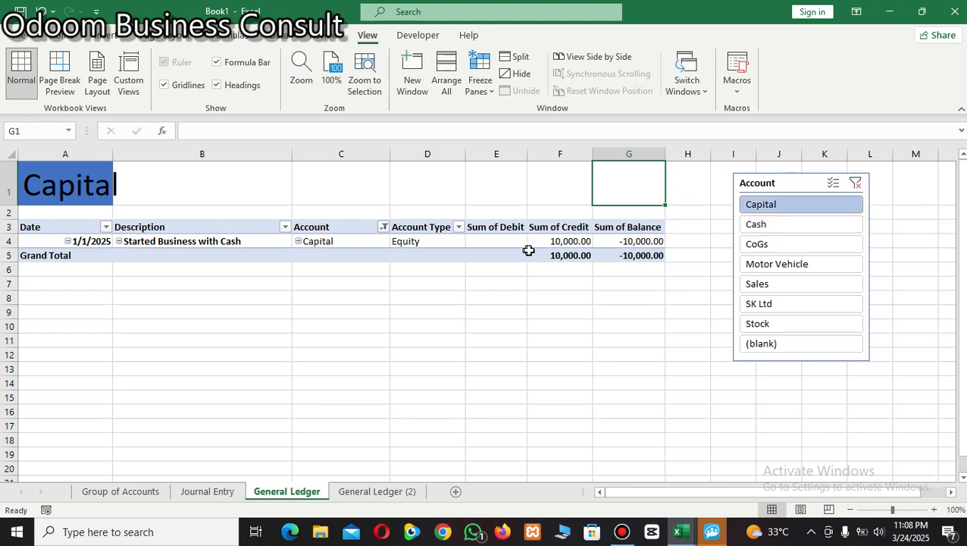
pyautogui.click(856, 184)
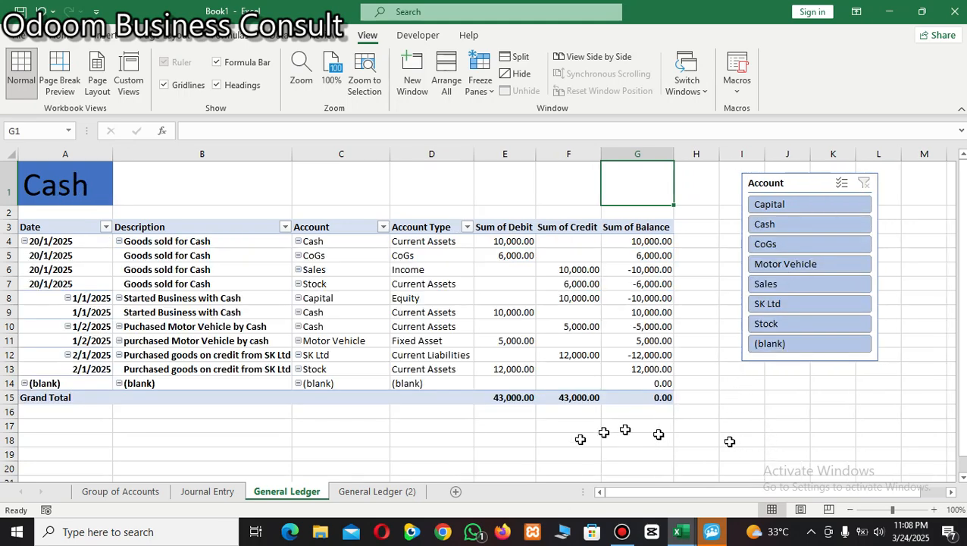
# Review the Journal Entry sheet's transactions against the General Ledger and trial balance sheets
pyautogui.click(210, 491)
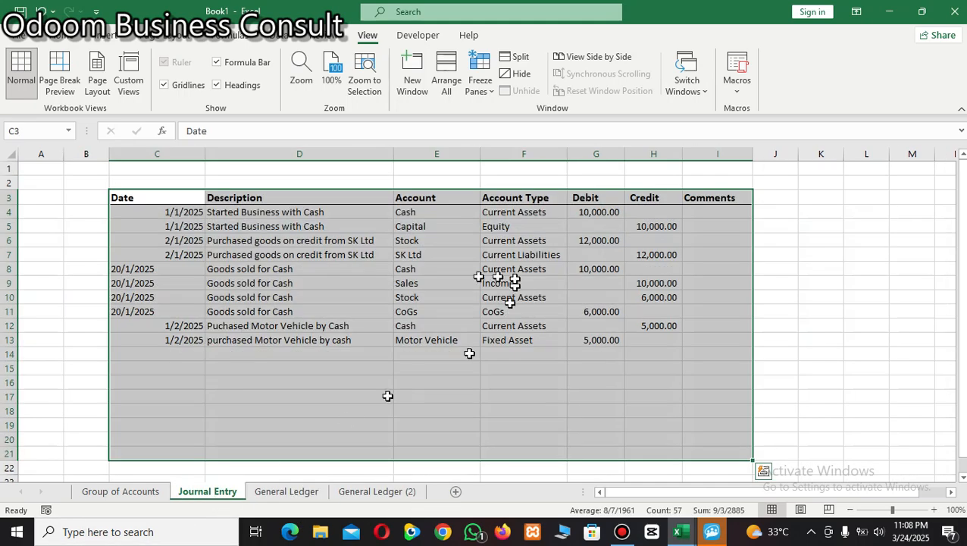
pyautogui.click(570, 408)
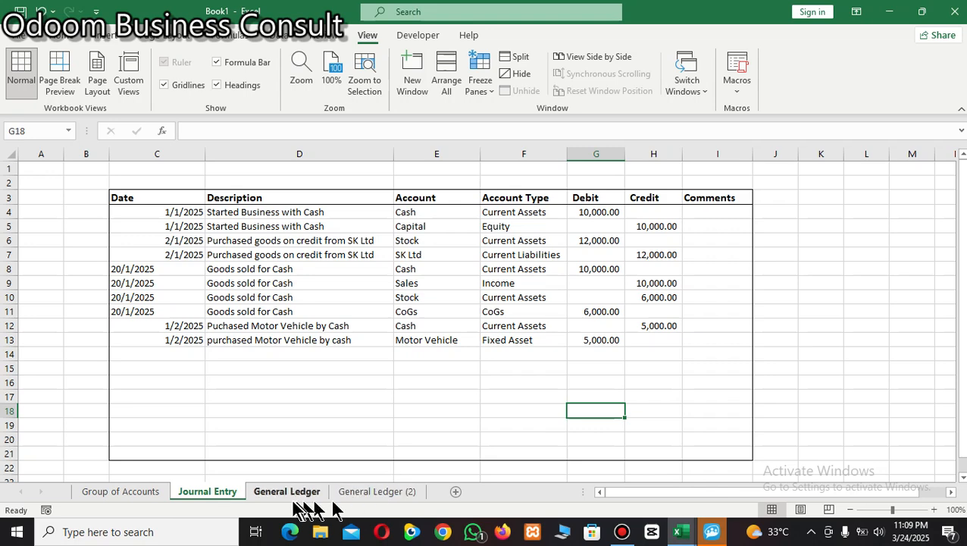
pyautogui.click(296, 492)
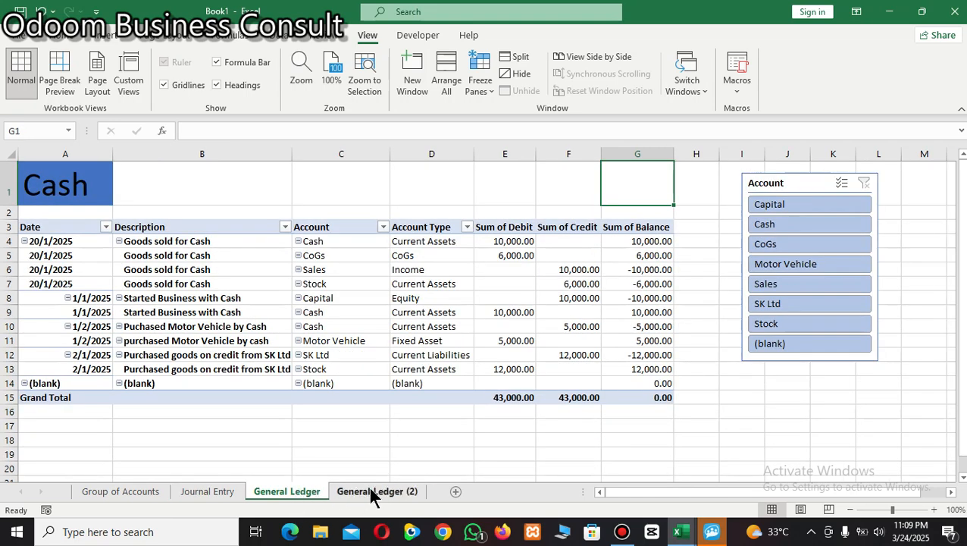
pyautogui.click(377, 491)
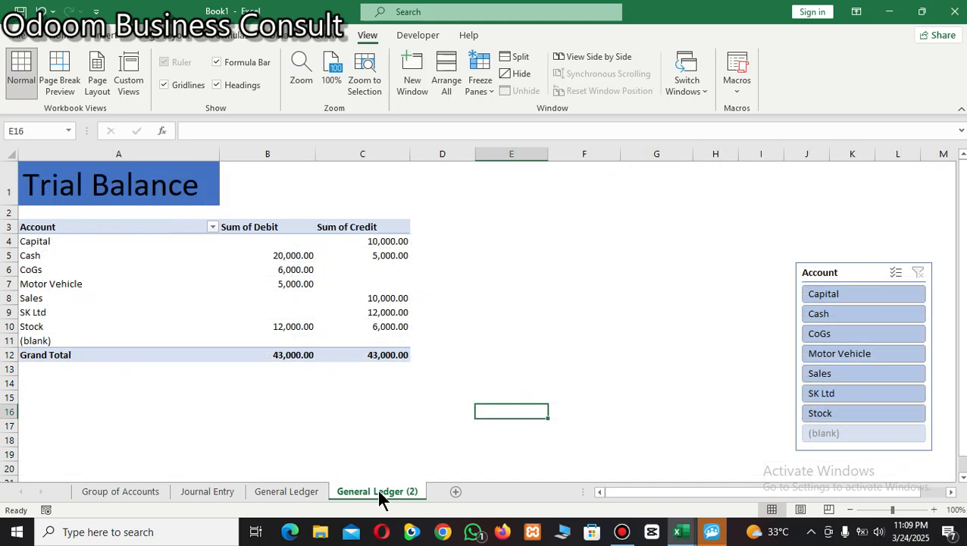
pyautogui.click(290, 493)
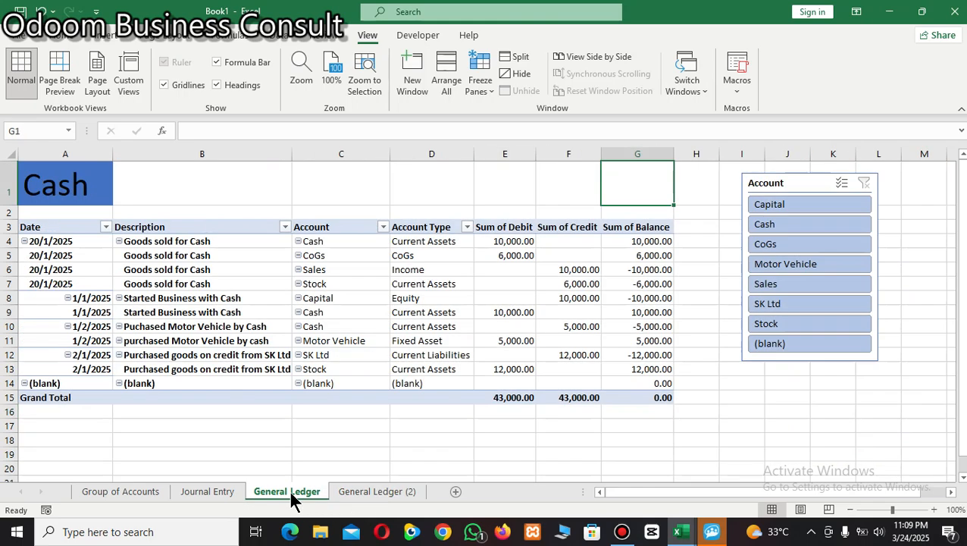
pyautogui.click(233, 492)
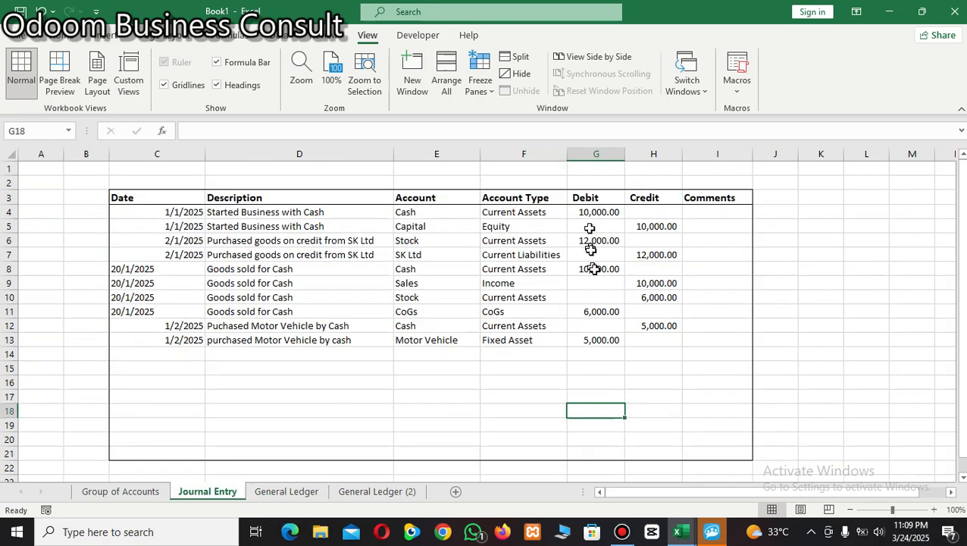